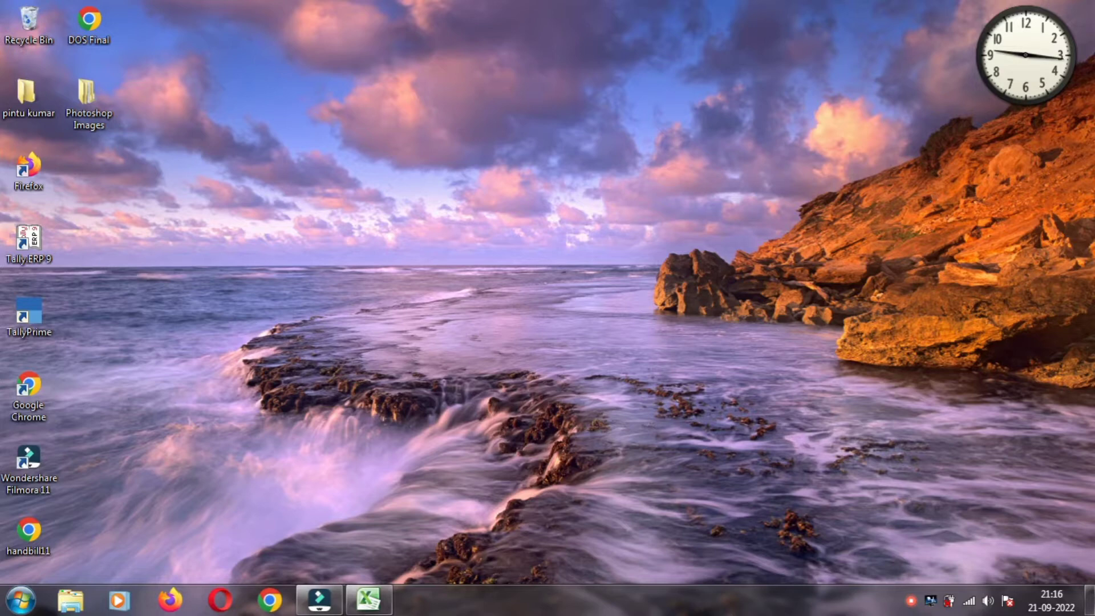
Restore the Excel workbook and show Sheet1 with its columns/rows count table.
{"action": "left_click", "coordinate": [369, 600]}
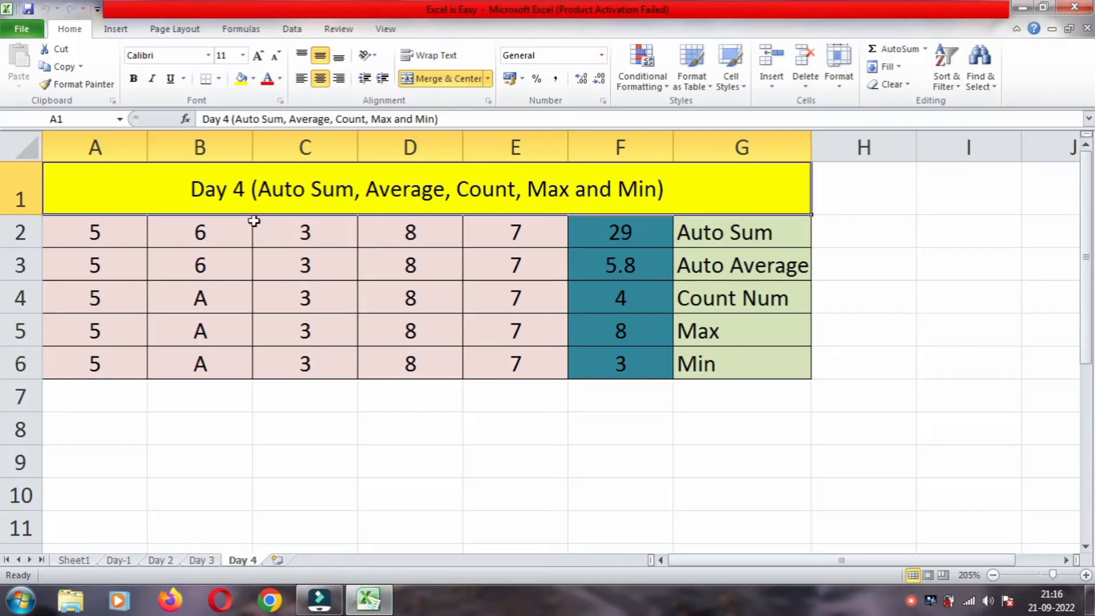
{"action": "left_click", "coordinate": [83, 561]}
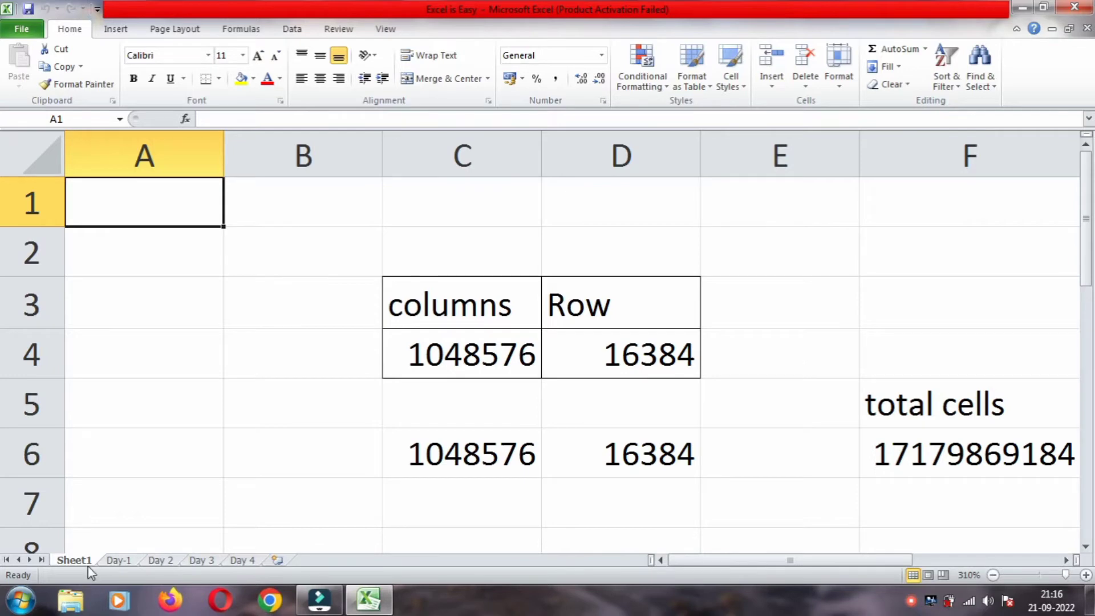
Look through the Day-1 student and Day 2 marks sheets, ending on the Day 3 employee sheet.
{"action": "left_click", "coordinate": [117, 561]}
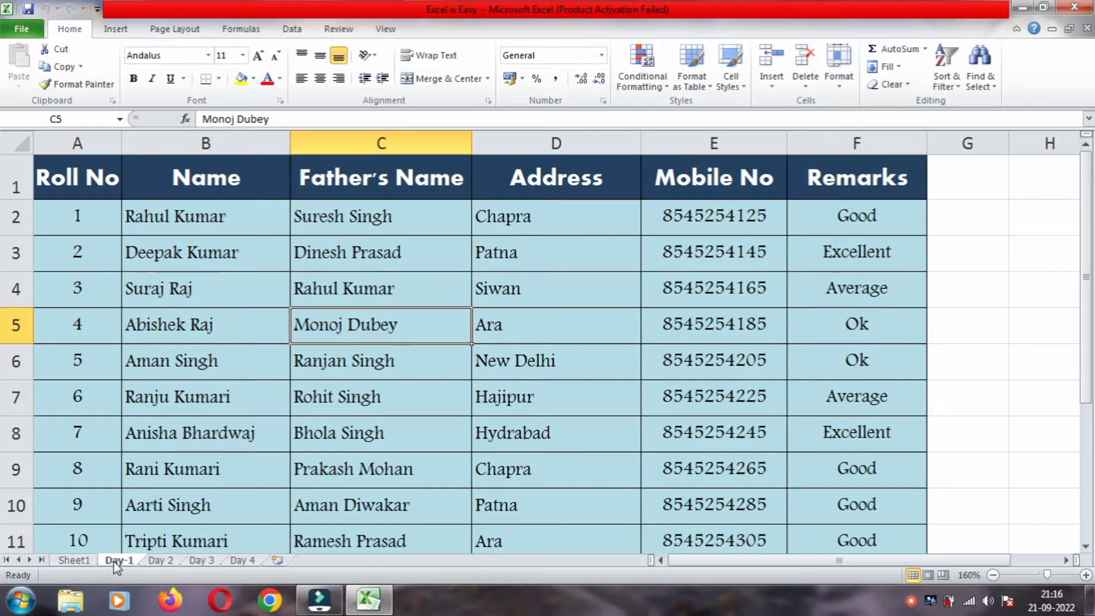
{"action": "left_click", "coordinate": [160, 562]}
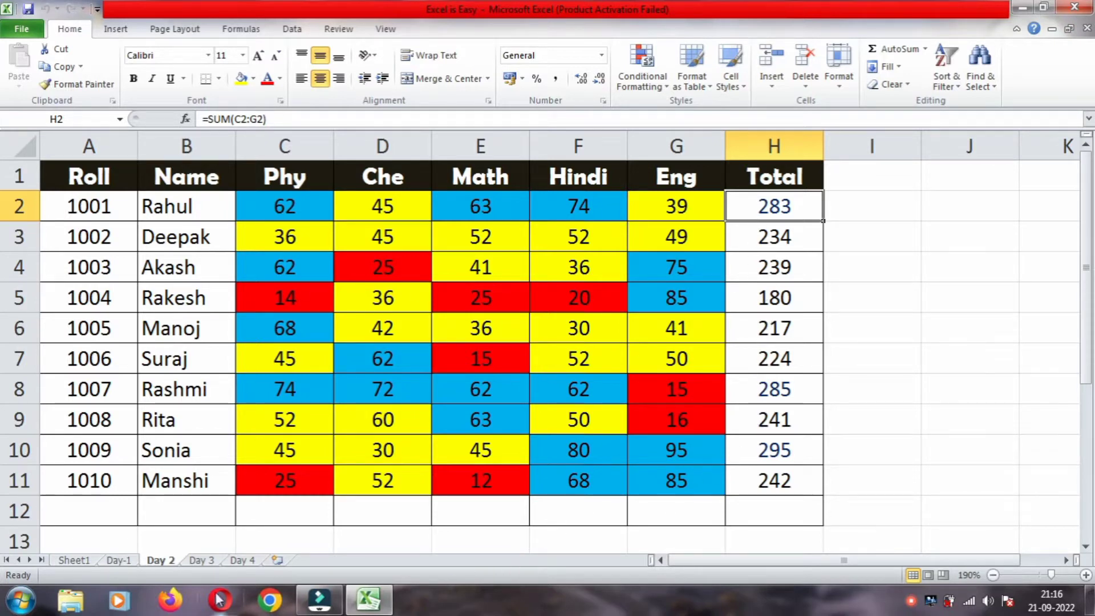
{"action": "left_click", "coordinate": [184, 560]}
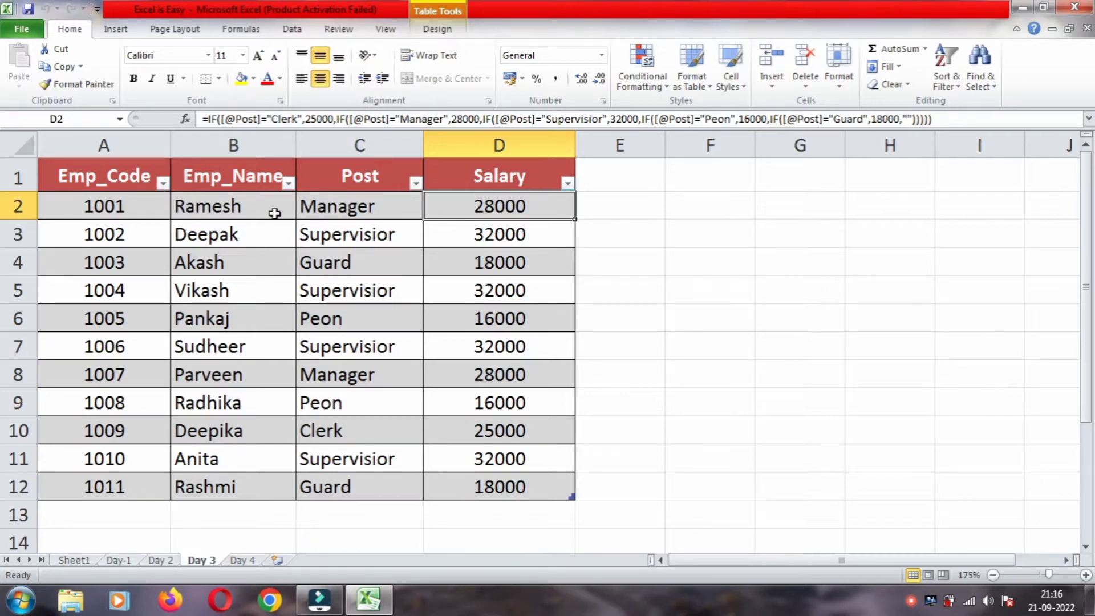
{"action": "left_click", "coordinate": [415, 183]}
{"action": "left_click", "coordinate": [271, 332]}
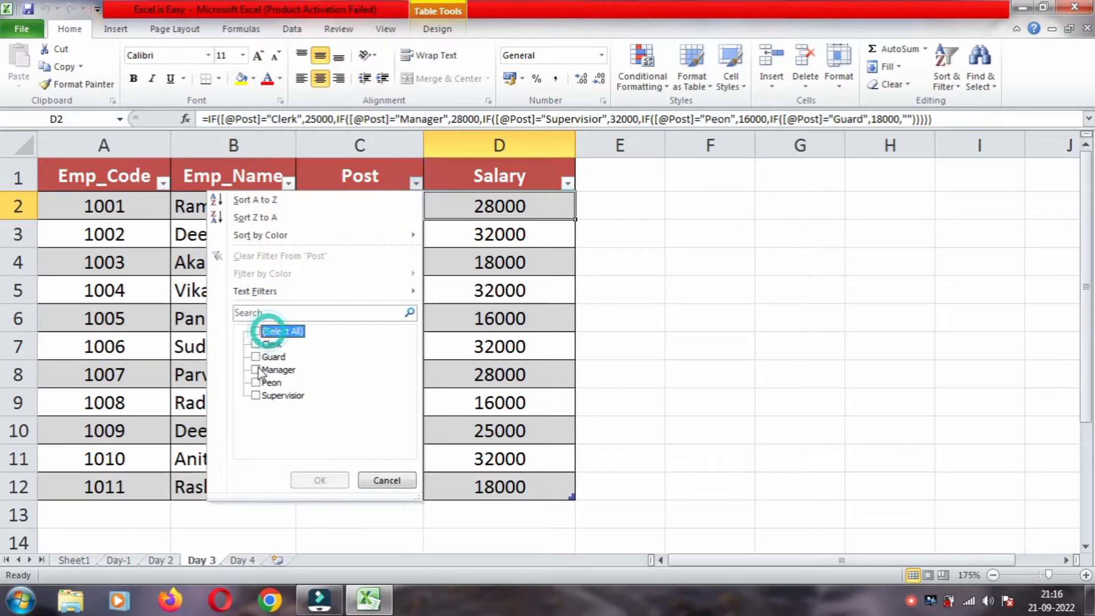
{"action": "left_click", "coordinate": [277, 369]}
{"action": "left_click", "coordinate": [313, 480]}
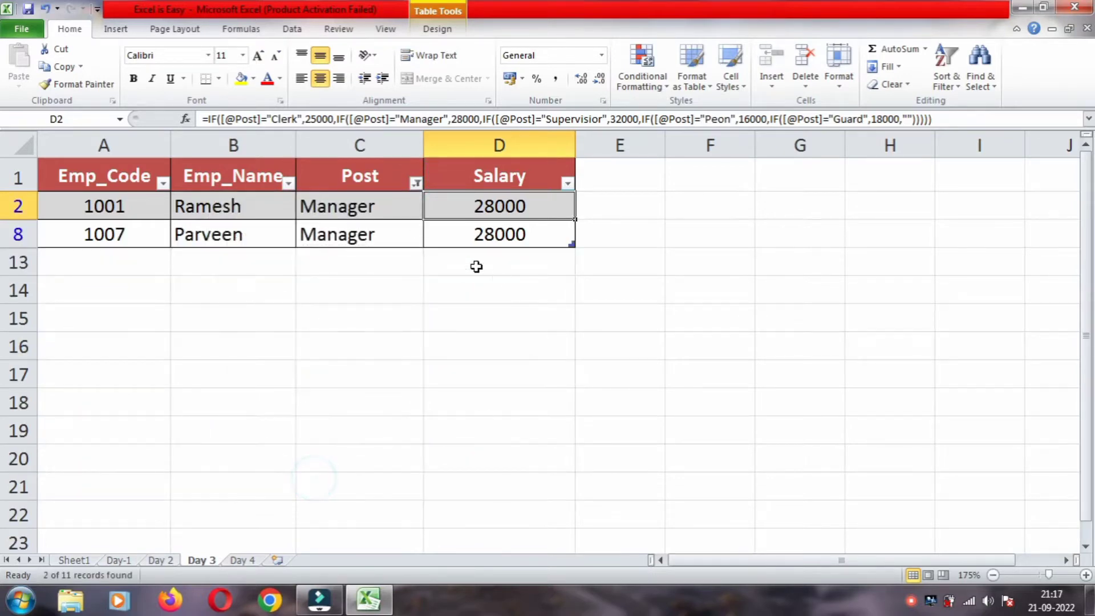
{"action": "left_click", "coordinate": [415, 183]}
{"action": "left_click", "coordinate": [279, 331]}
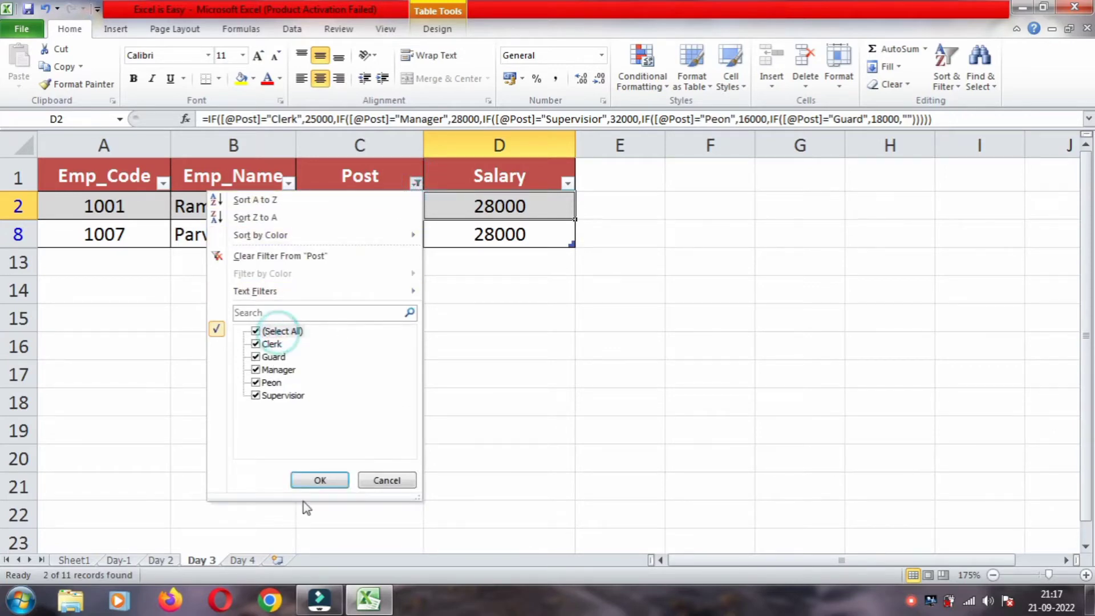
{"action": "left_click", "coordinate": [318, 482]}
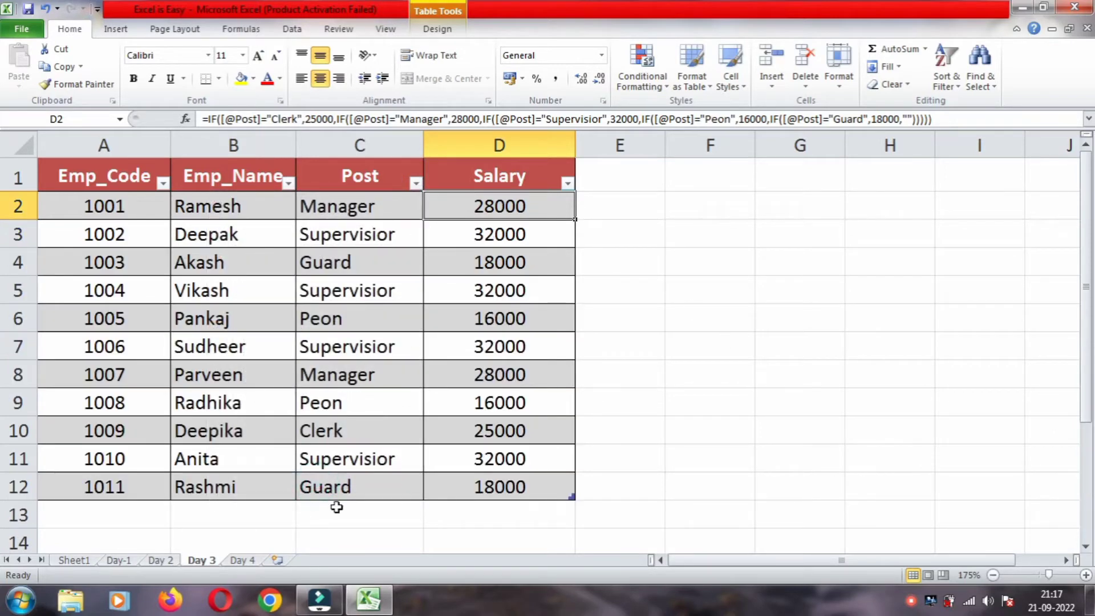
Show the Day 4 sheet with its Auto Sum, Average, Count, Max and Min results.
{"action": "left_click", "coordinate": [242, 560]}
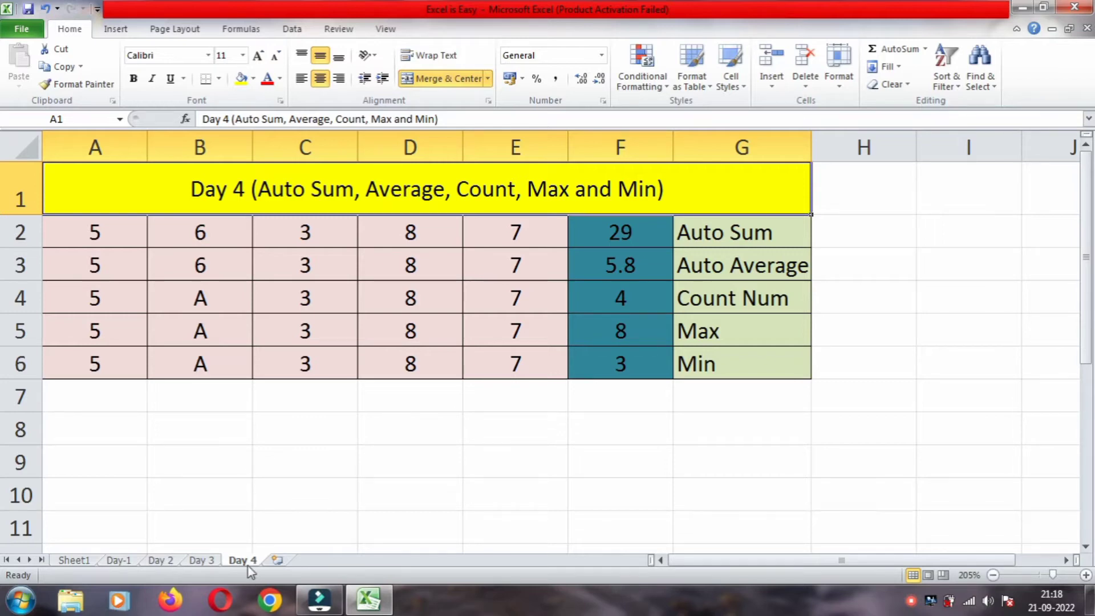
Insert a new worksheet after Day 4 and rename it 'Day 5'.
{"action": "left_click", "coordinate": [277, 562]}
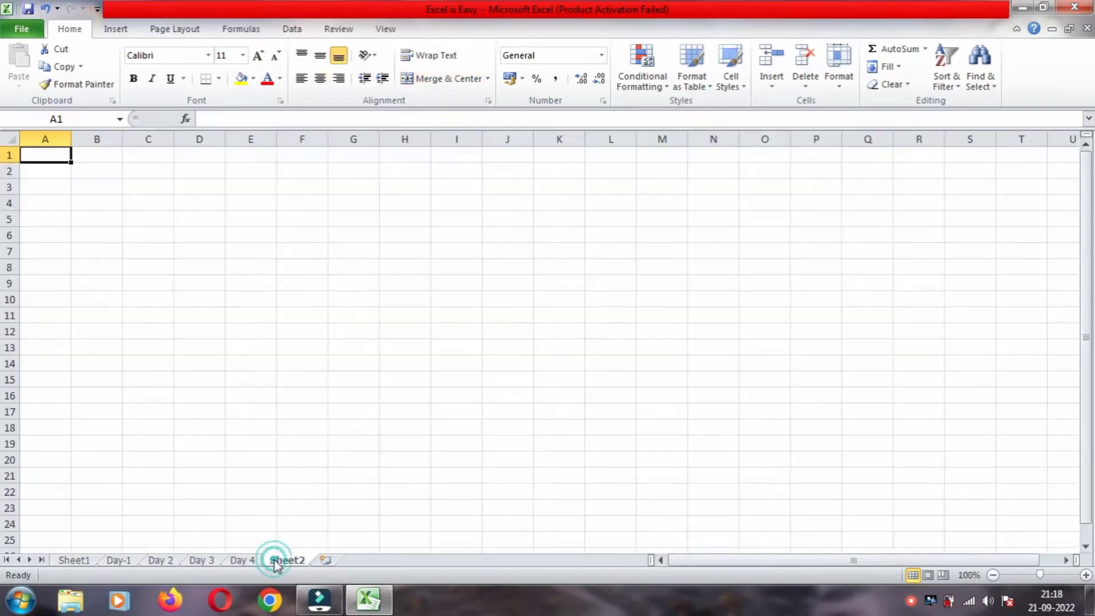
{"action": "right_click", "coordinate": [286, 560]}
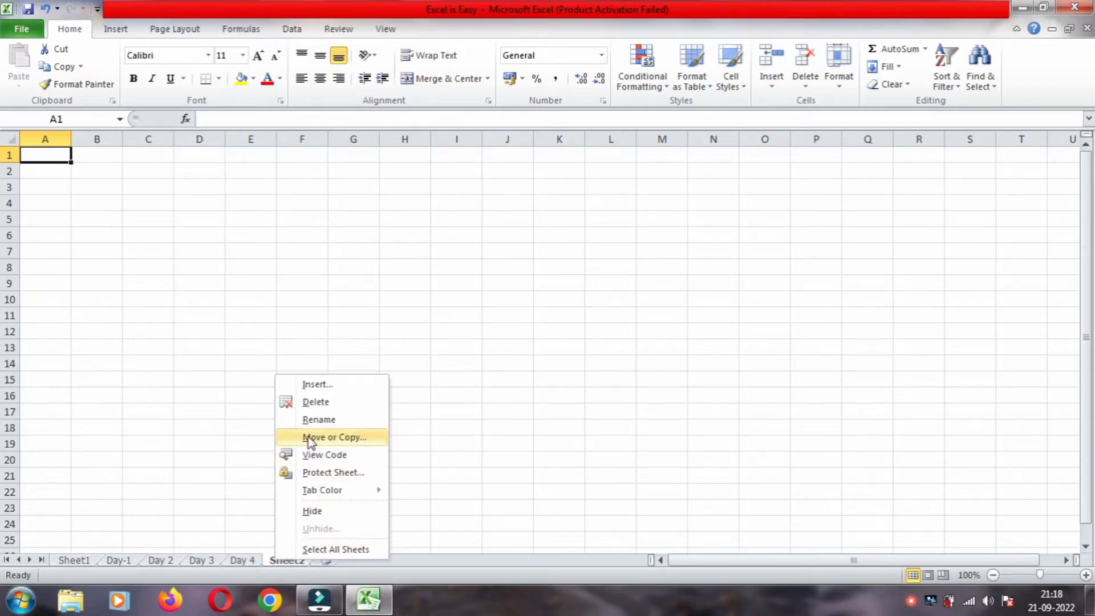
{"action": "left_click", "coordinate": [310, 419]}
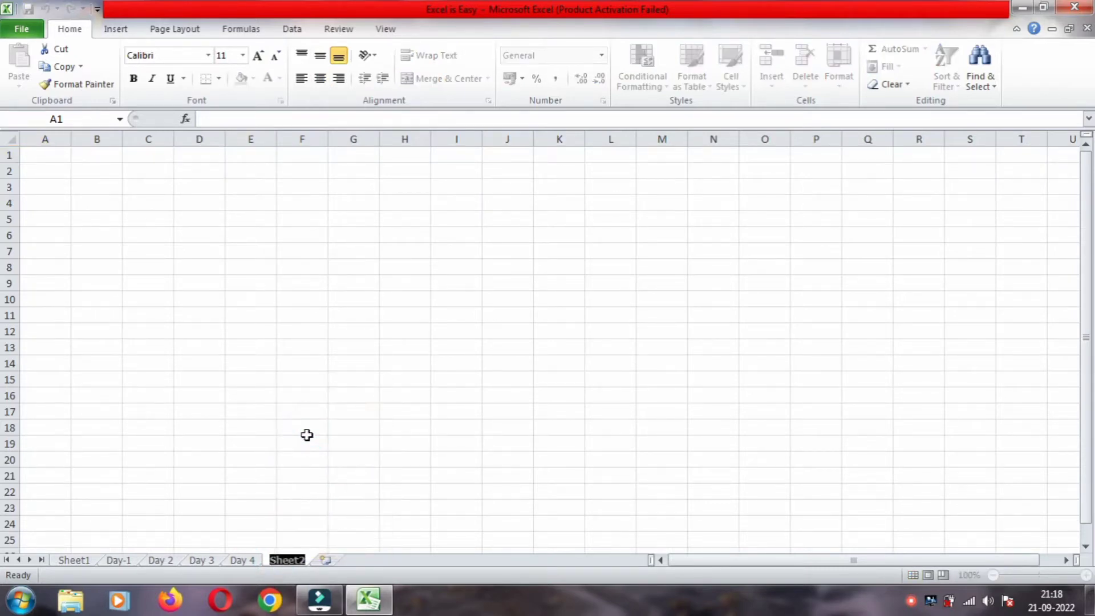
{"action": "type", "text": "Da"}
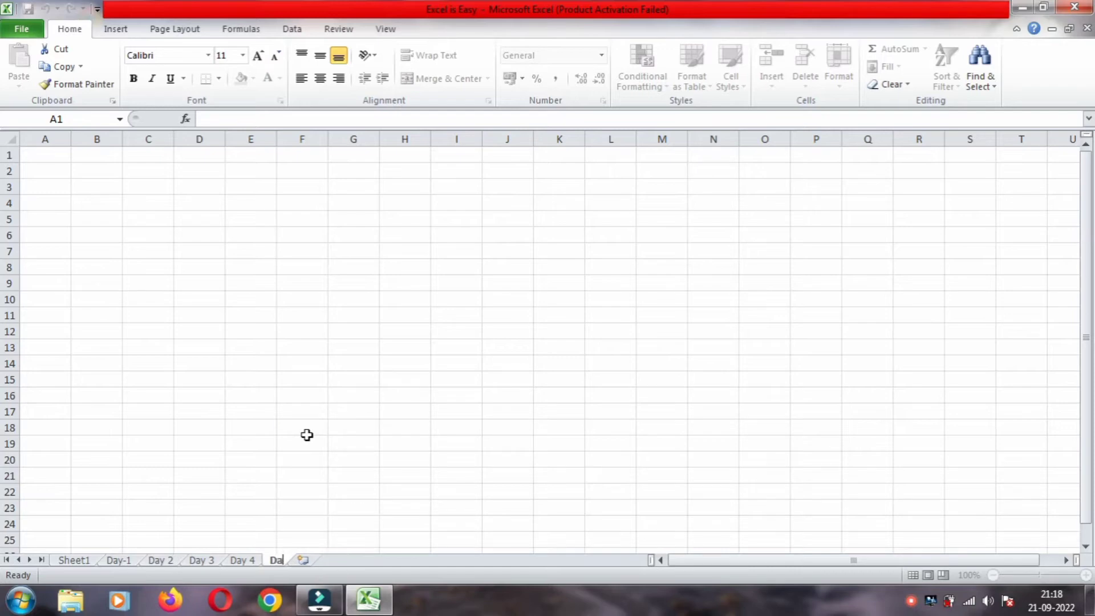
{"action": "type", "text": "y 5"}
{"action": "left_click", "coordinate": [307, 435]}
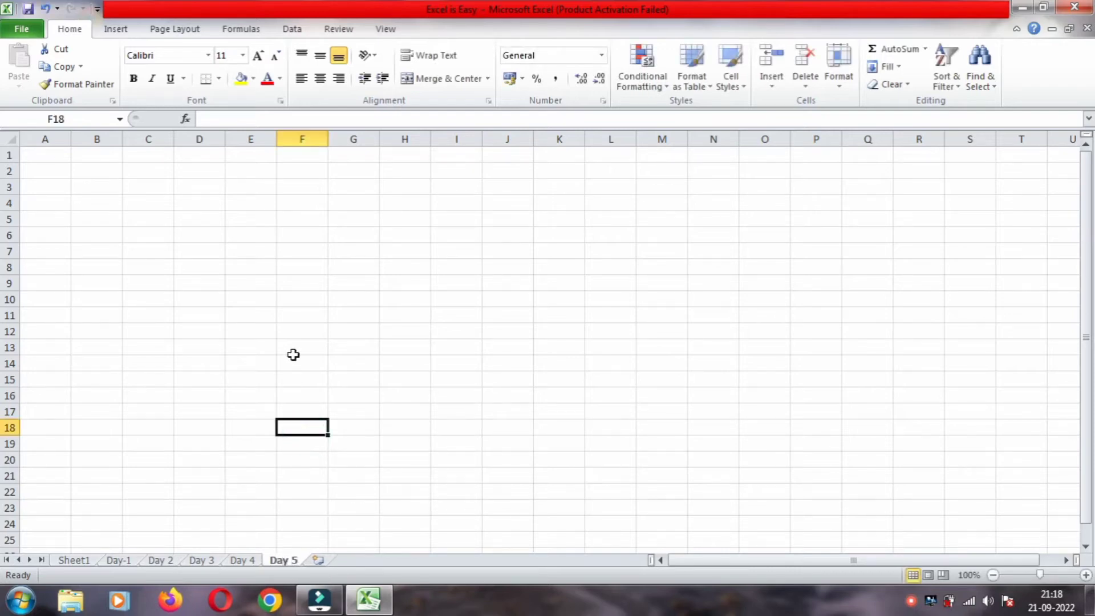
Preview the Home tab's AutoSum and Sort & Filter menus without choosing anything.
{"action": "scroll", "coordinate": [232, 257], "scroll_direction": "up", "scroll_amount": 2, "text": "ctrl"}
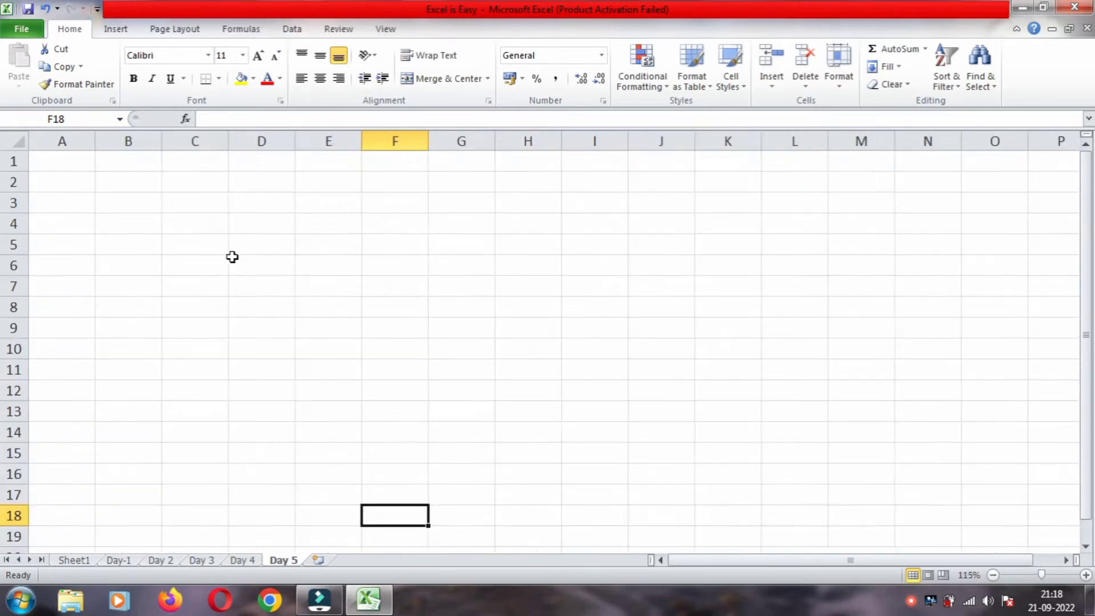
{"action": "scroll", "coordinate": [233, 257], "scroll_direction": "up", "scroll_amount": 1, "text": "ctrl"}
{"action": "scroll", "coordinate": [232, 256], "scroll_direction": "up", "scroll_amount": 2, "text": "ctrl"}
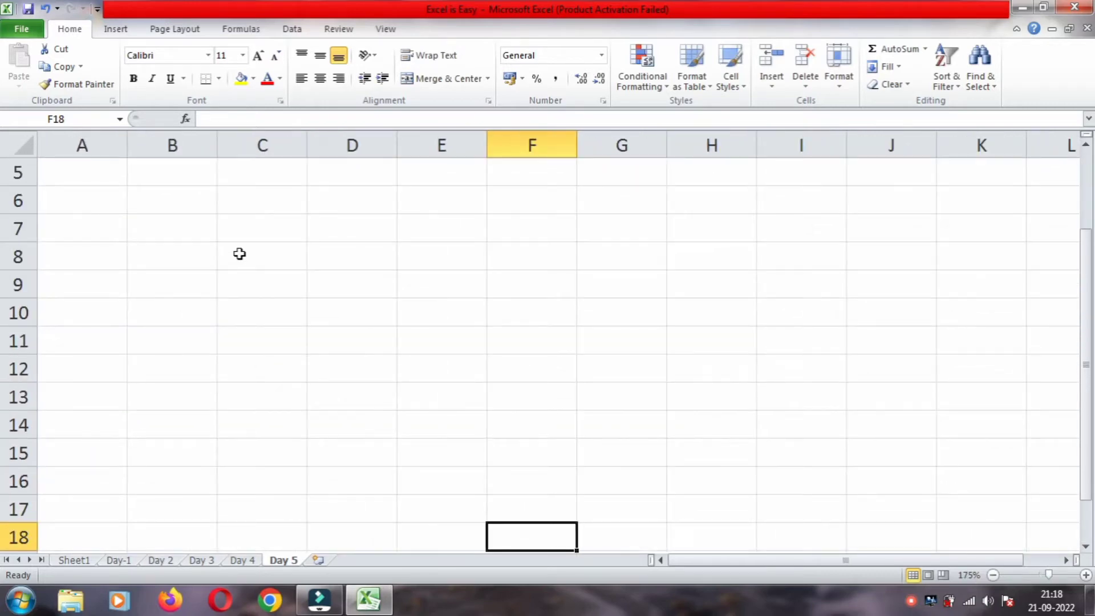
{"action": "left_click", "coordinate": [925, 49]}
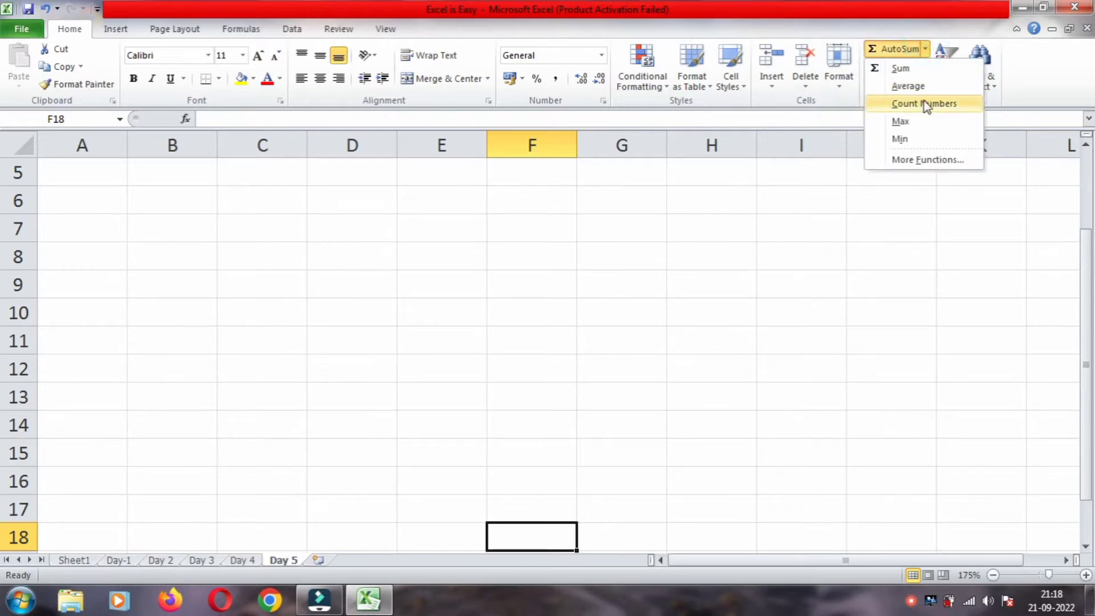
{"action": "left_click", "coordinate": [876, 229]}
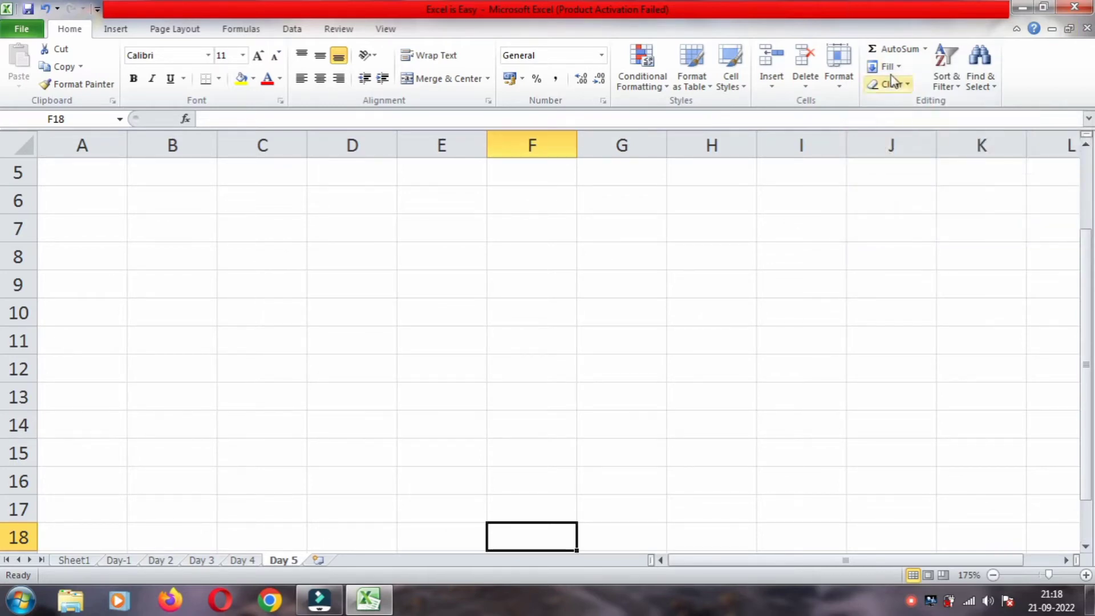
{"action": "left_click", "coordinate": [958, 74]}
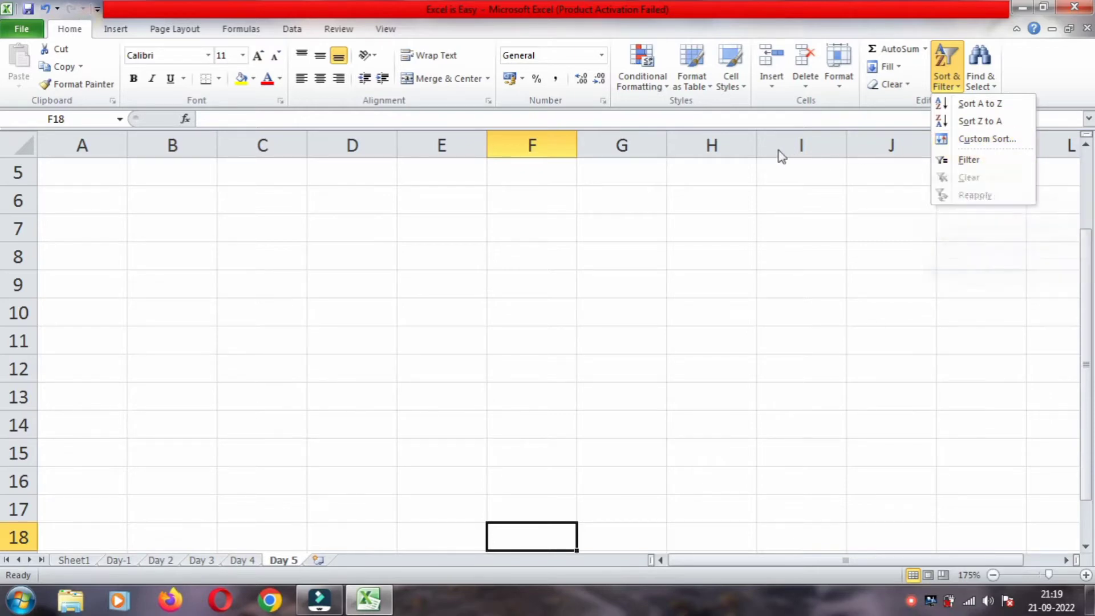
{"action": "left_click", "coordinate": [756, 235]}
Browse the Format, Cell Styles and Number Format menus, then bring up the Insert commands.
{"action": "left_click", "coordinate": [842, 82]}
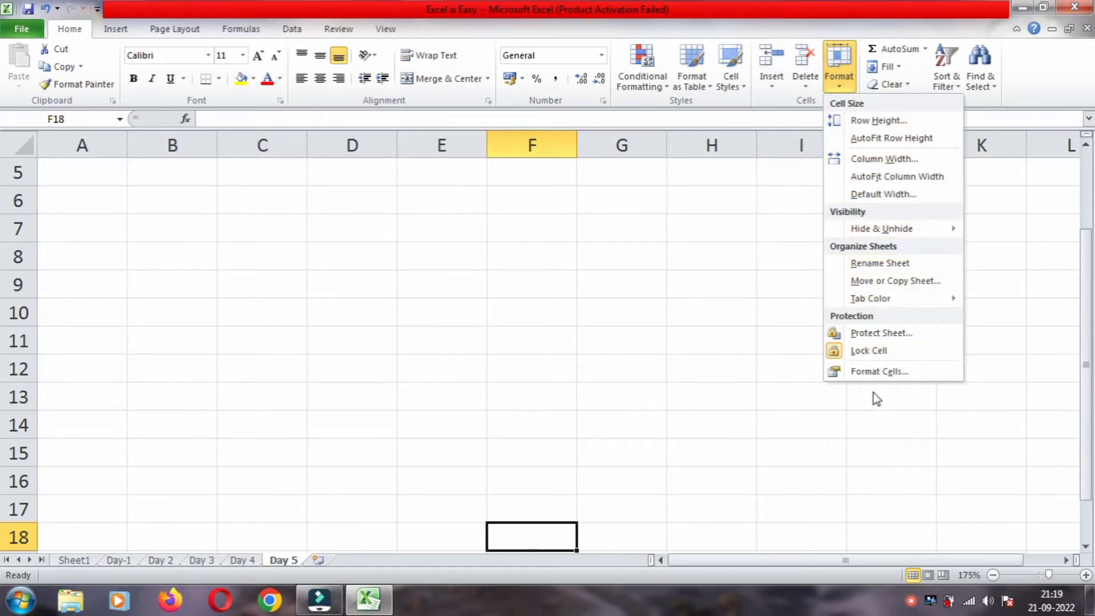
{"action": "mouse_move", "coordinate": [881, 228]}
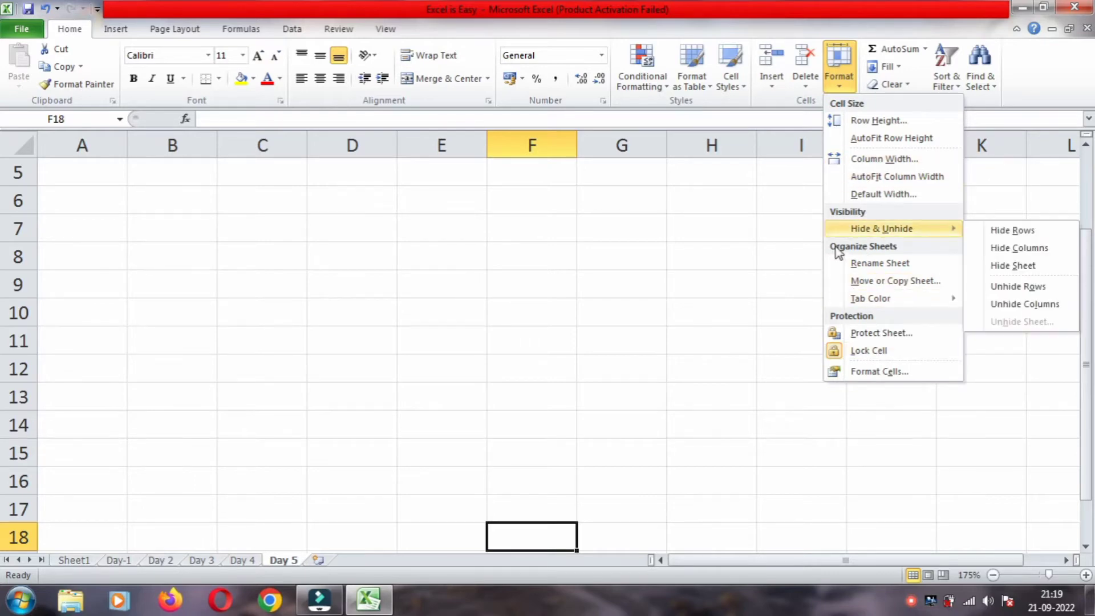
{"action": "left_click", "coordinate": [745, 238]}
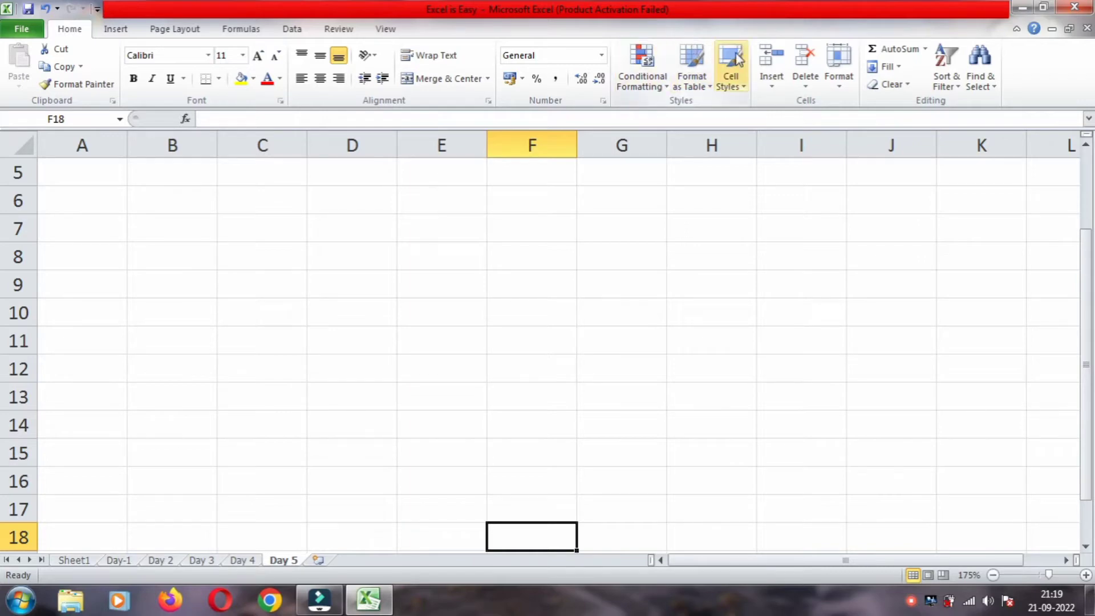
{"action": "left_click", "coordinate": [731, 82]}
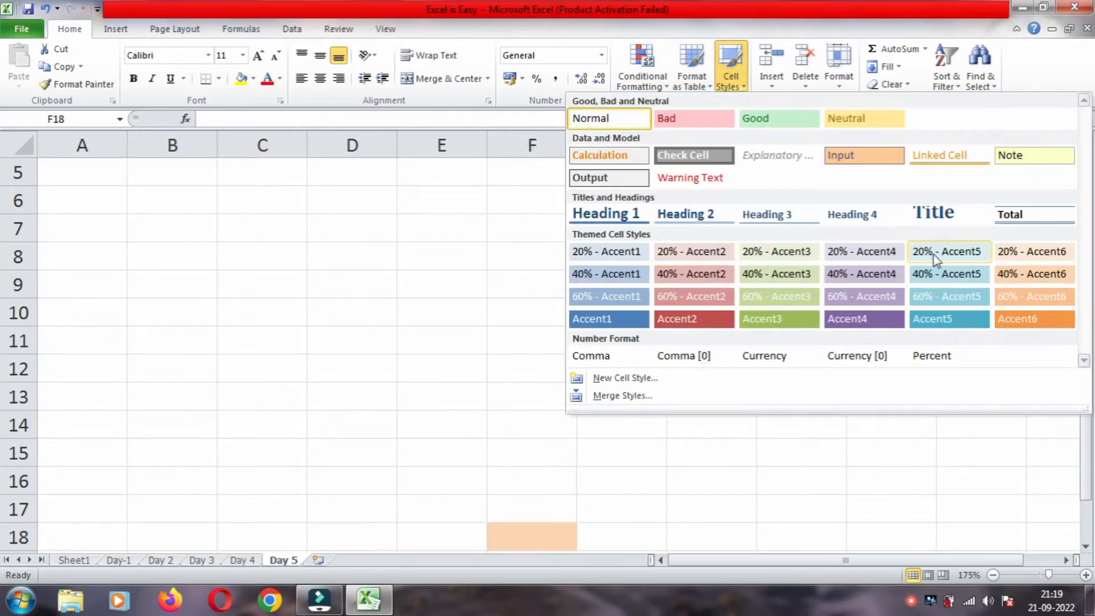
{"action": "left_click", "coordinate": [465, 178]}
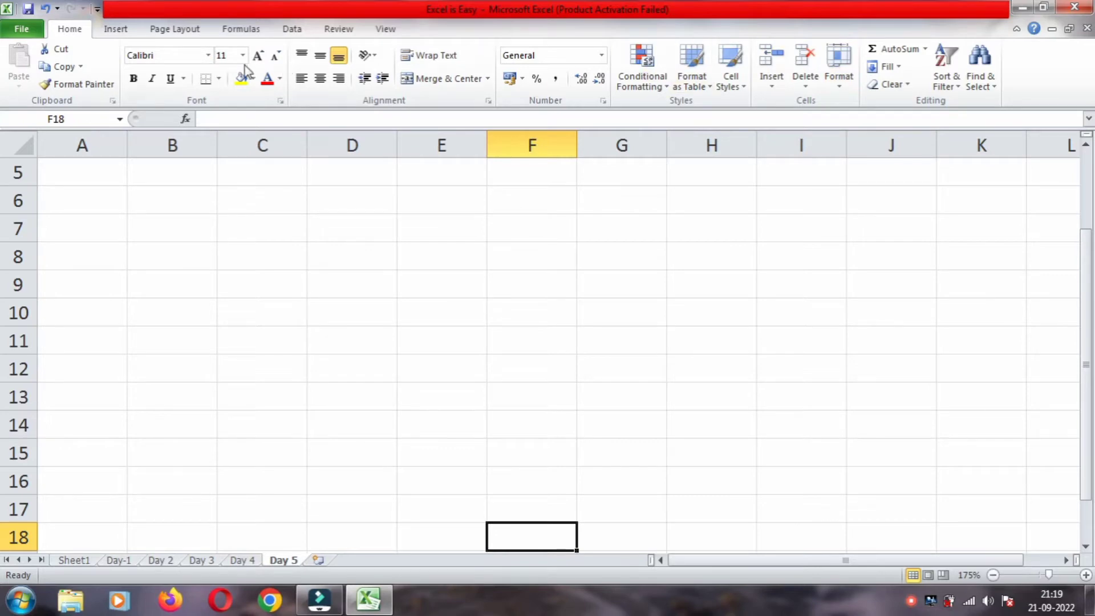
{"action": "left_click", "coordinate": [602, 55]}
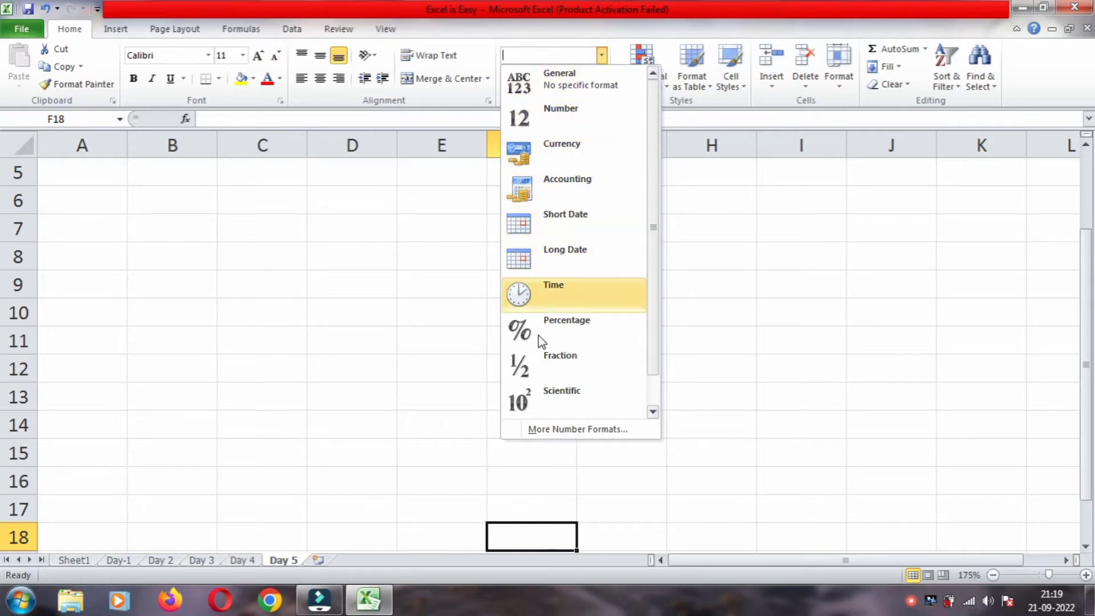
{"action": "left_click", "coordinate": [386, 359]}
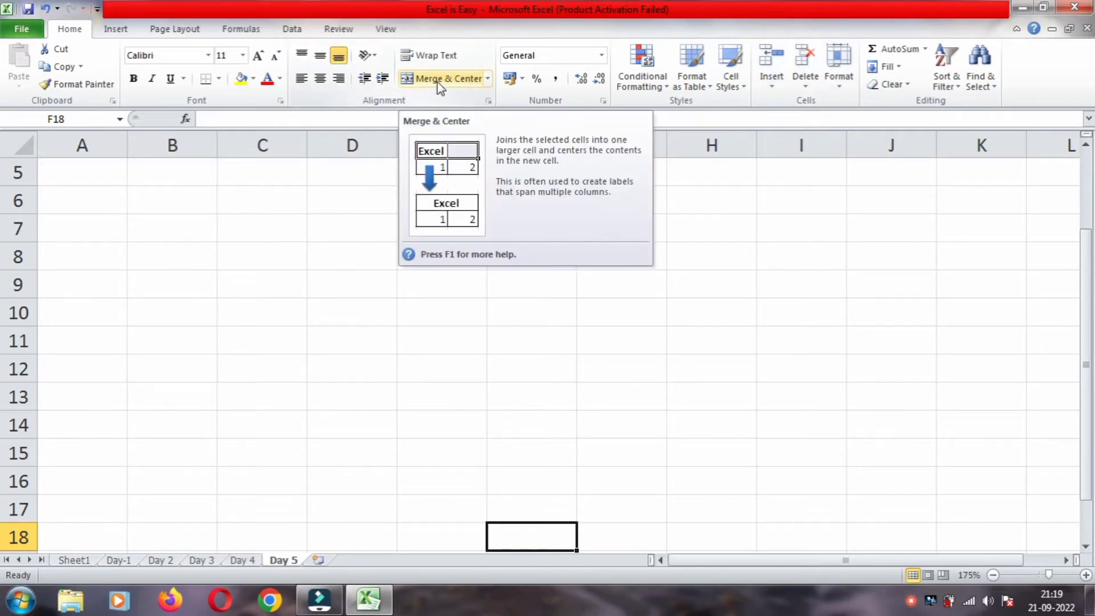
{"action": "left_click", "coordinate": [114, 29]}
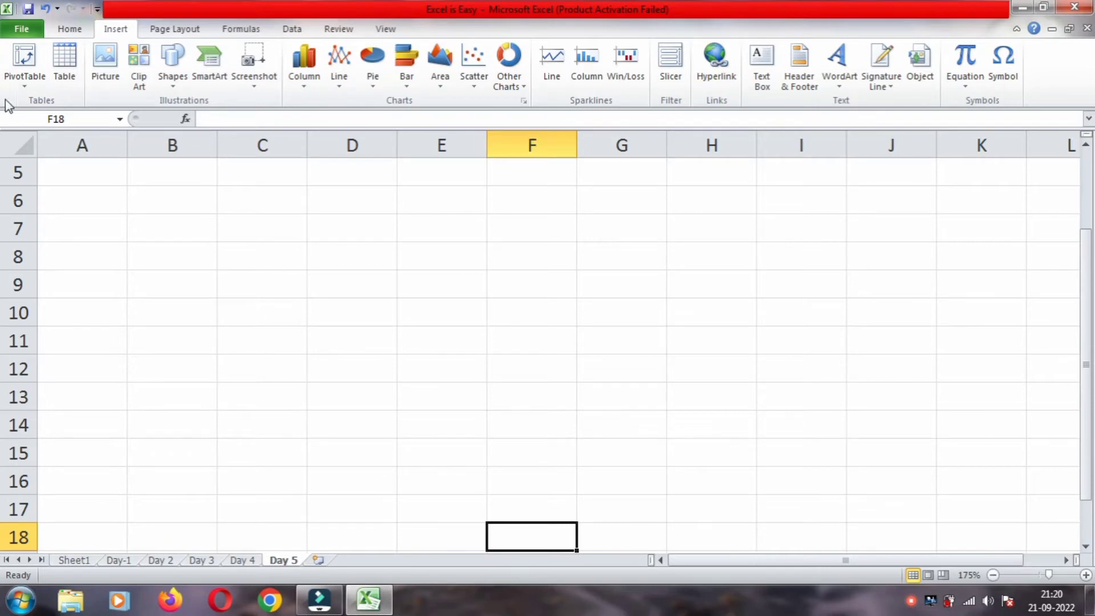
Dismiss the PivotTable choices unused, leaving cell A1 selected on the empty Day 5 sheet.
{"action": "left_click", "coordinate": [88, 191]}
{"action": "scroll", "coordinate": [89, 188], "scroll_direction": "up", "scroll_amount": 2}
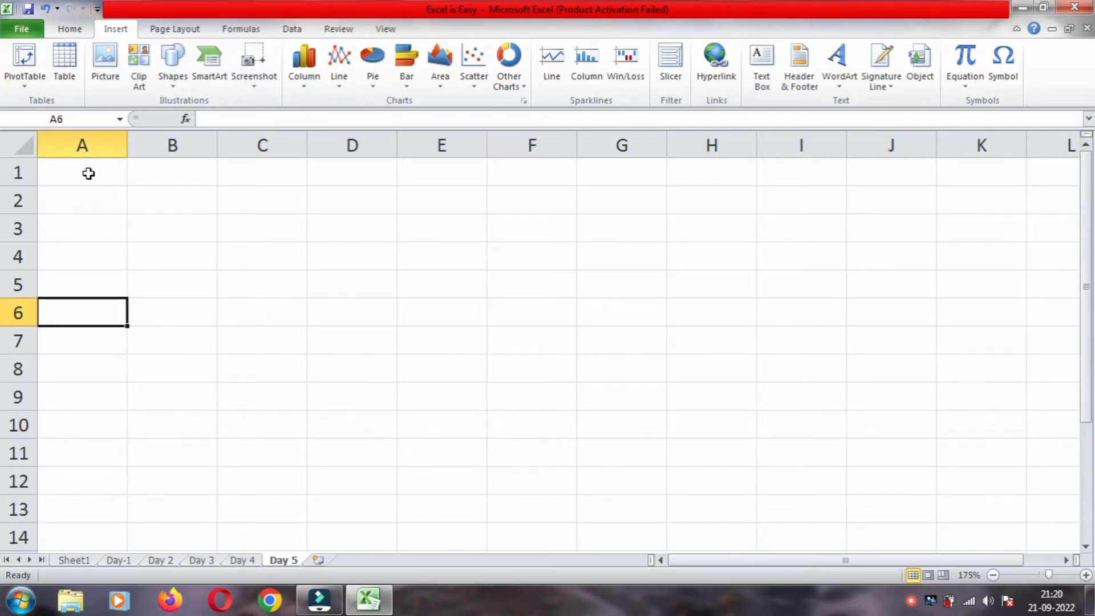
{"action": "left_click", "coordinate": [89, 174]}
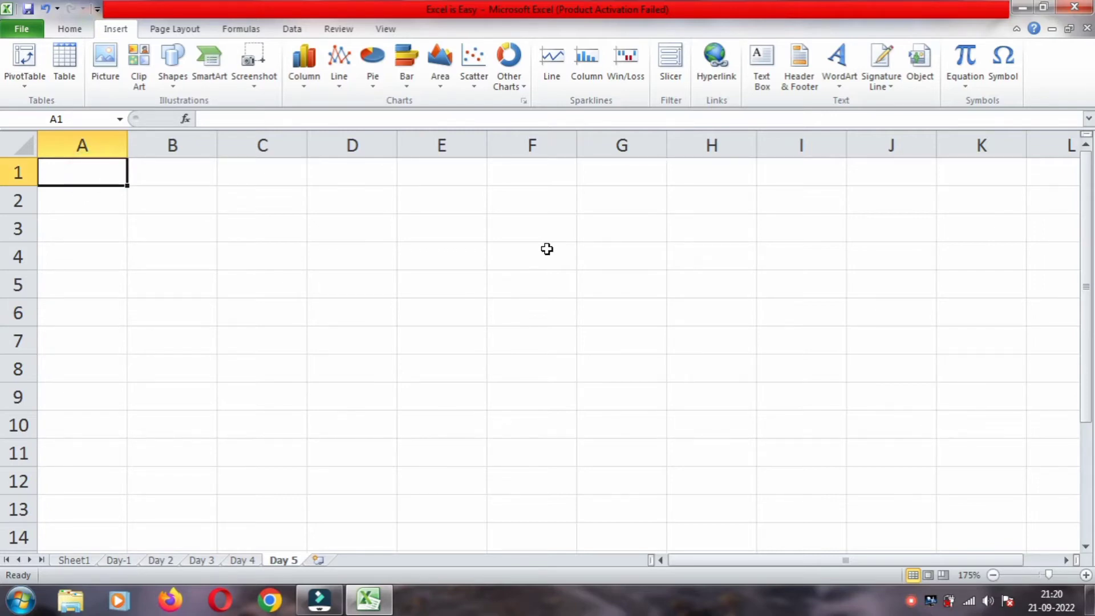
{"action": "left_click", "coordinate": [17, 86]}
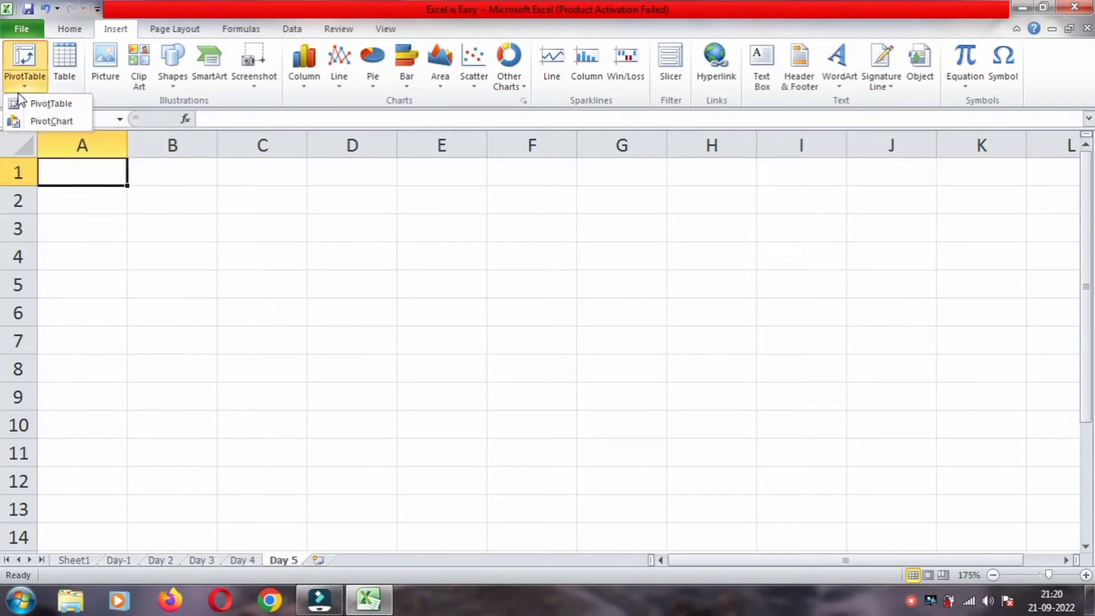
{"action": "left_click", "coordinate": [88, 230]}
{"action": "left_click", "coordinate": [97, 217]}
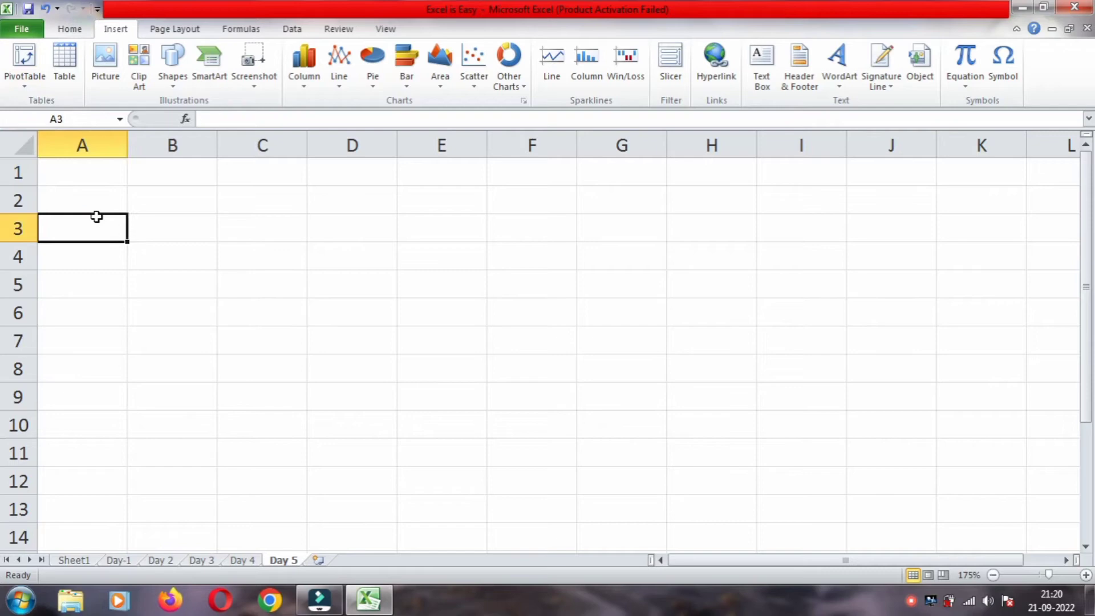
{"action": "left_click", "coordinate": [97, 175]}
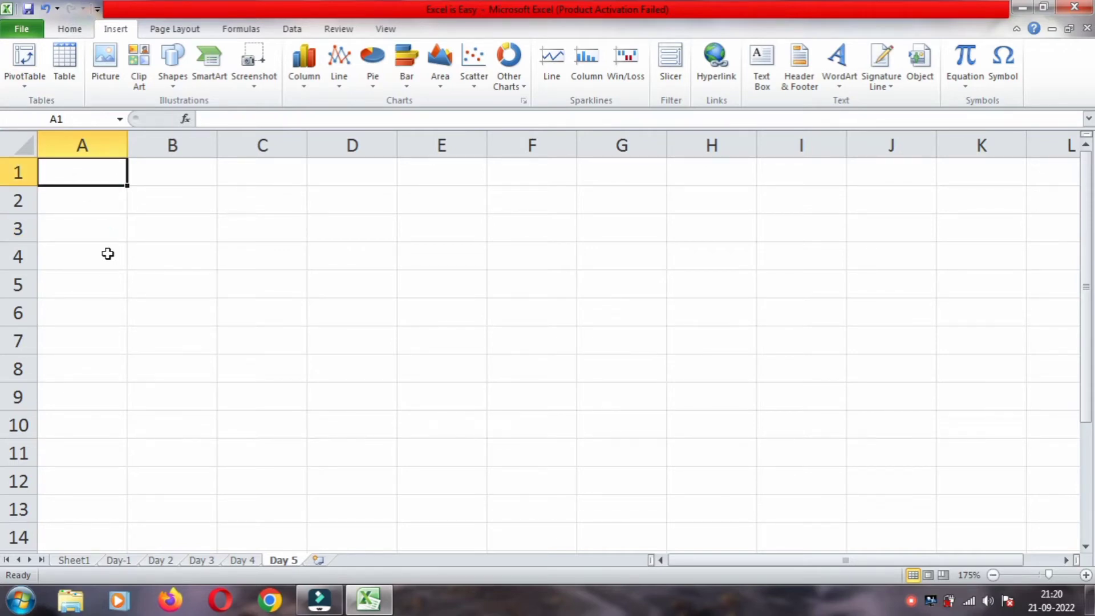
Enter the headings City, Product, Price, Qty. and Total across A1:E1.
{"action": "type", "text": "C"}
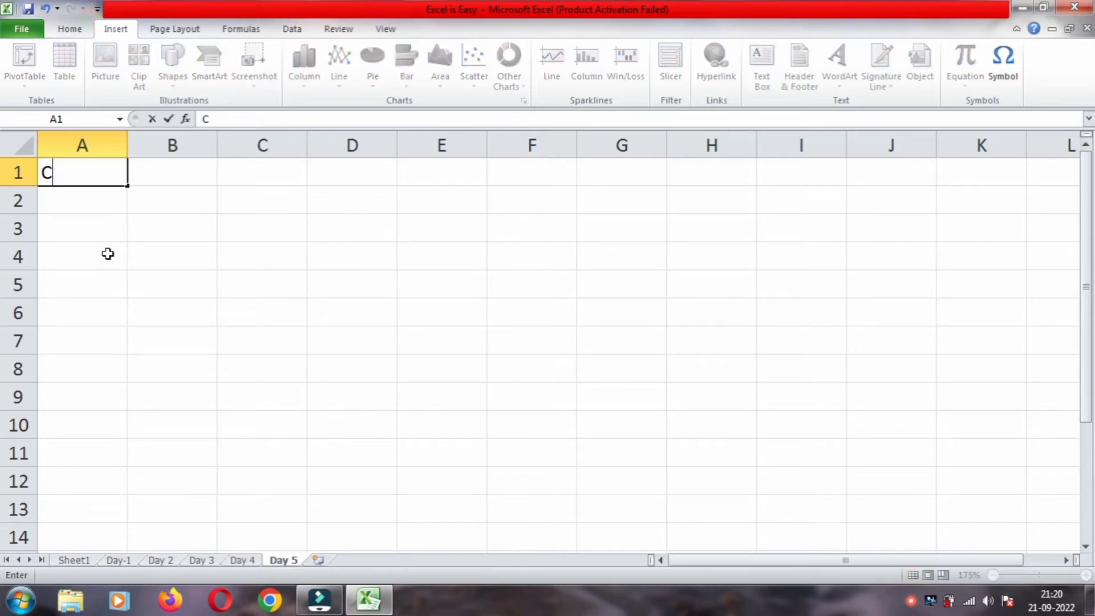
{"action": "type", "text": "ity"}
{"action": "key", "text": "Tab"}
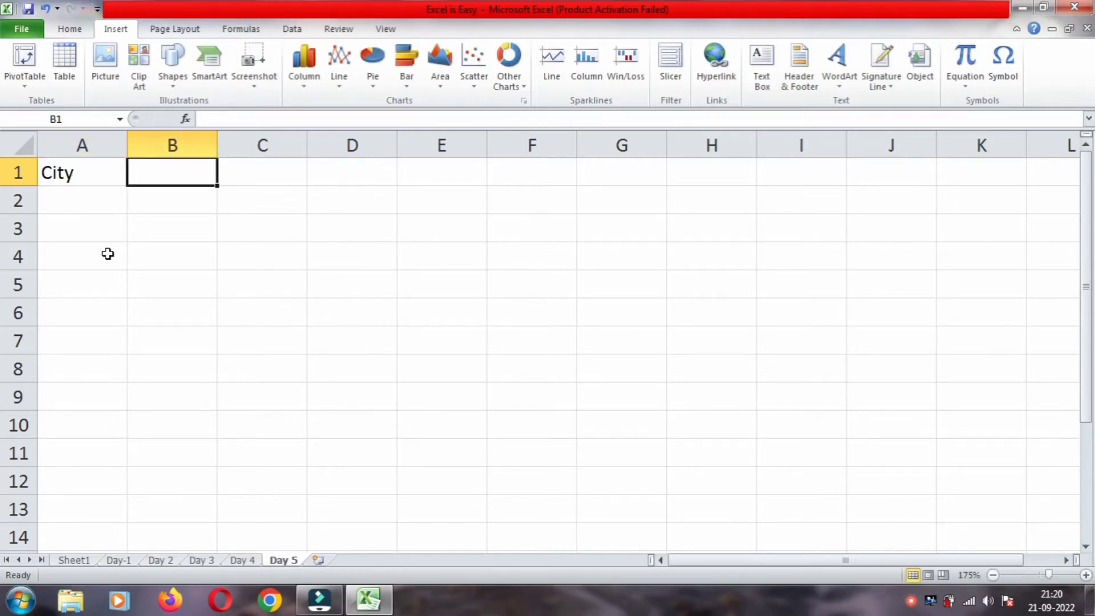
{"action": "type", "text": "P"}
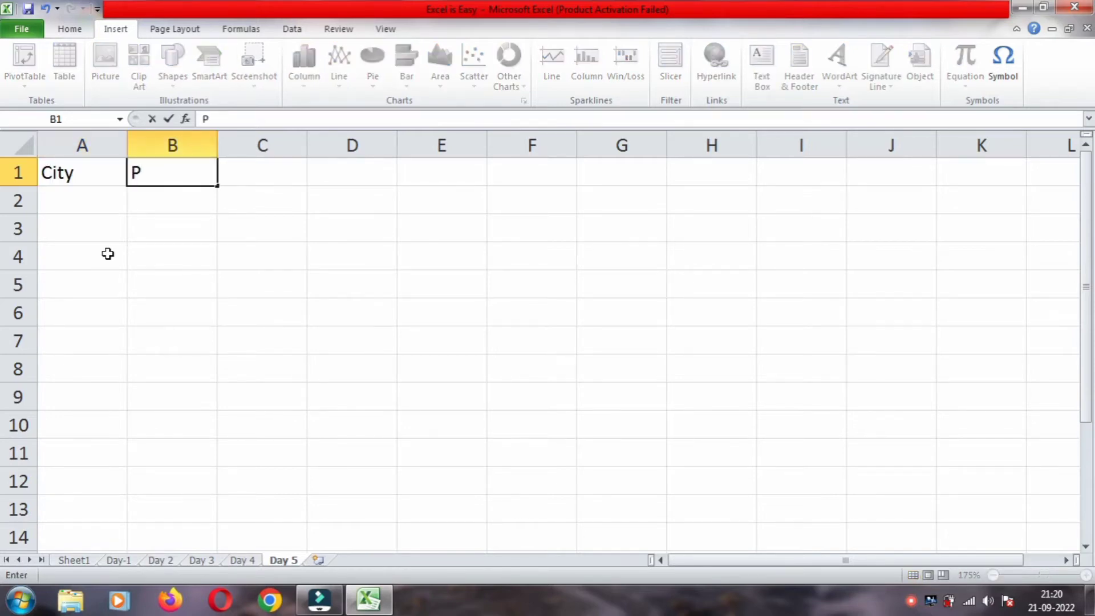
{"action": "type", "text": "roduct"}
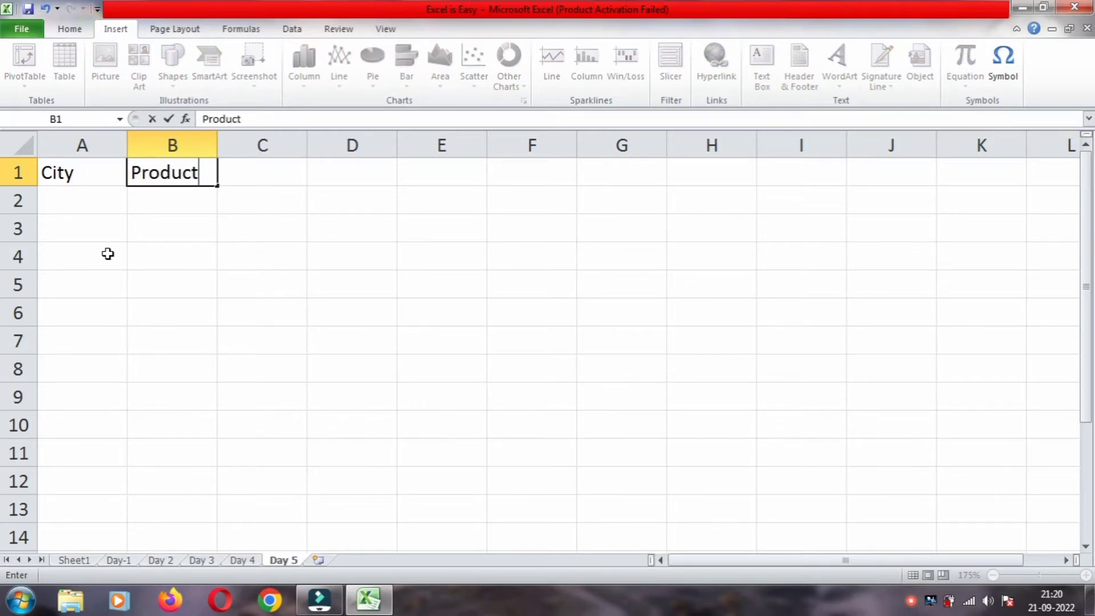
{"action": "key", "text": "Tab"}
{"action": "type", "text": "P"}
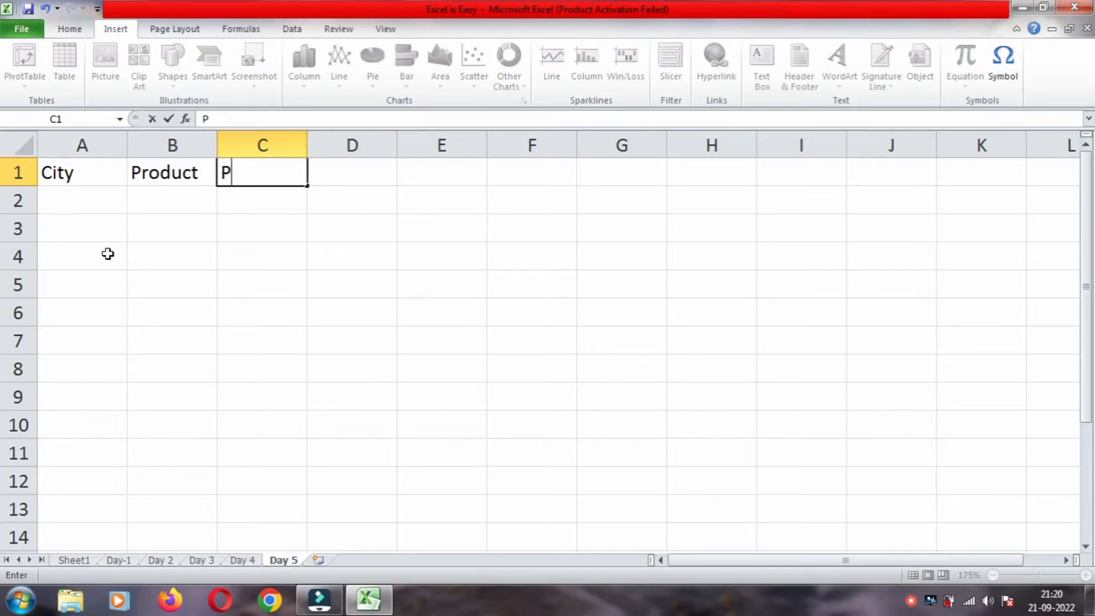
{"action": "type", "text": "rice"}
{"action": "key", "text": "Tab"}
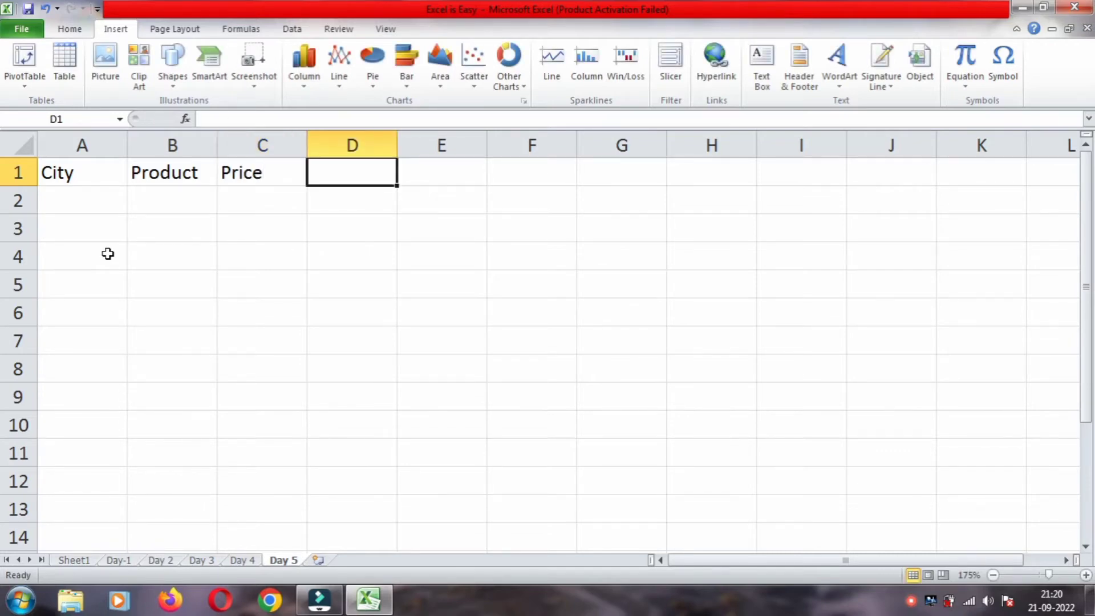
{"action": "type", "text": "Q"}
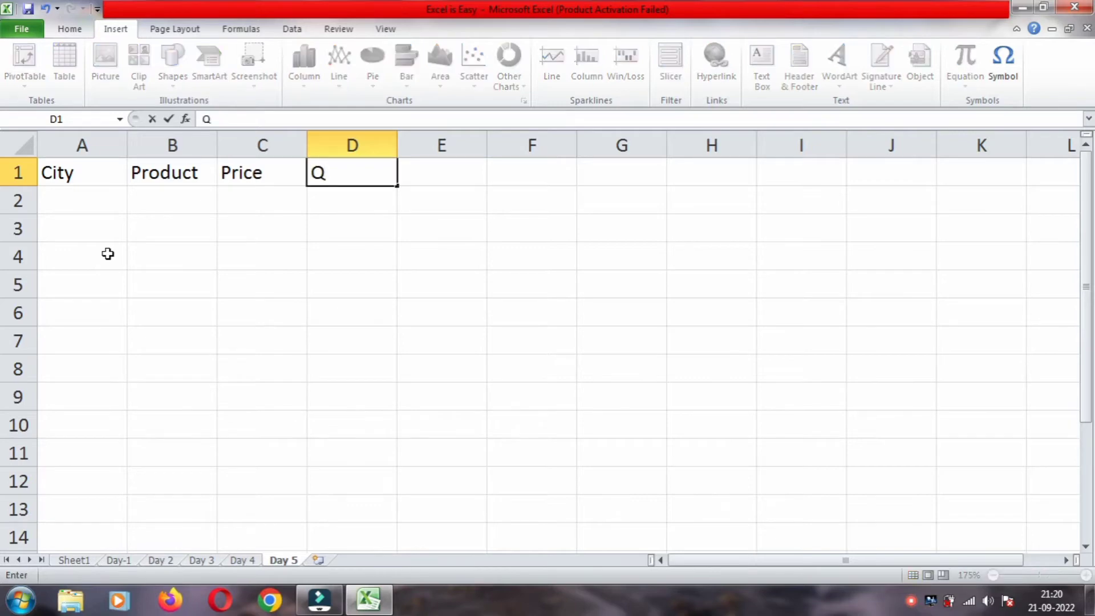
{"action": "type", "text": "ty."}
{"action": "key", "text": "Tab"}
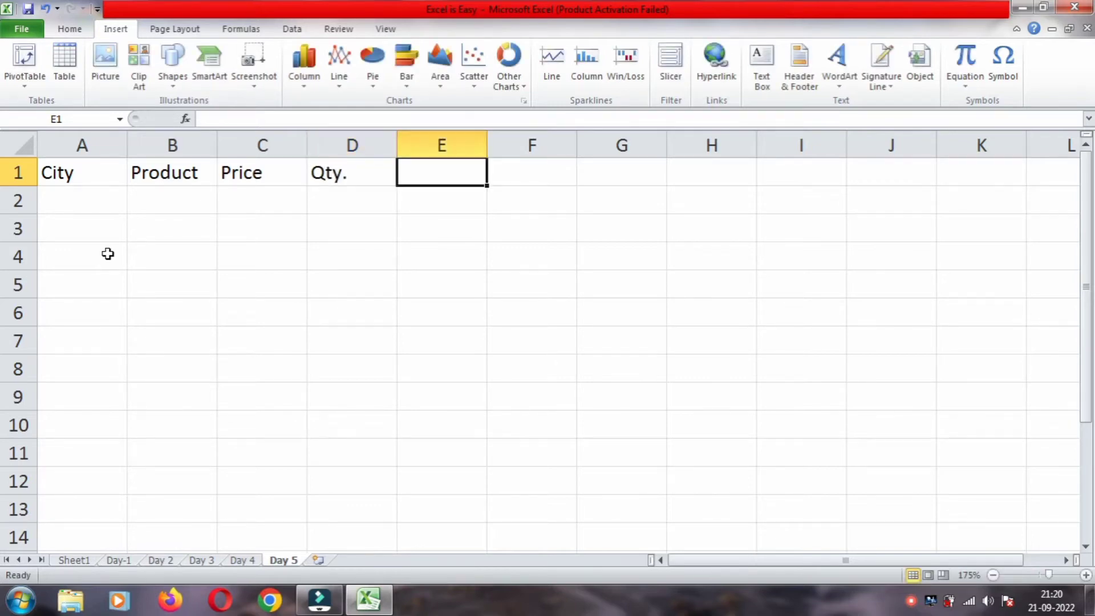
{"action": "type", "text": "Total"}
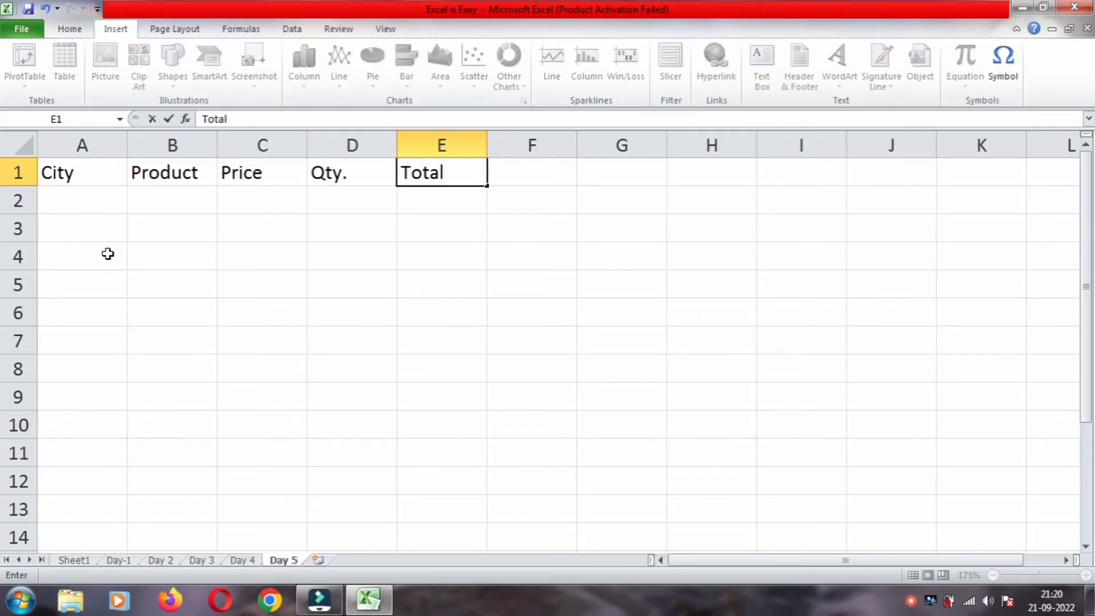
Commit Total in E1, select the header row A1:E1, and show the Home formatting tools.
{"action": "left_click", "coordinate": [108, 254]}
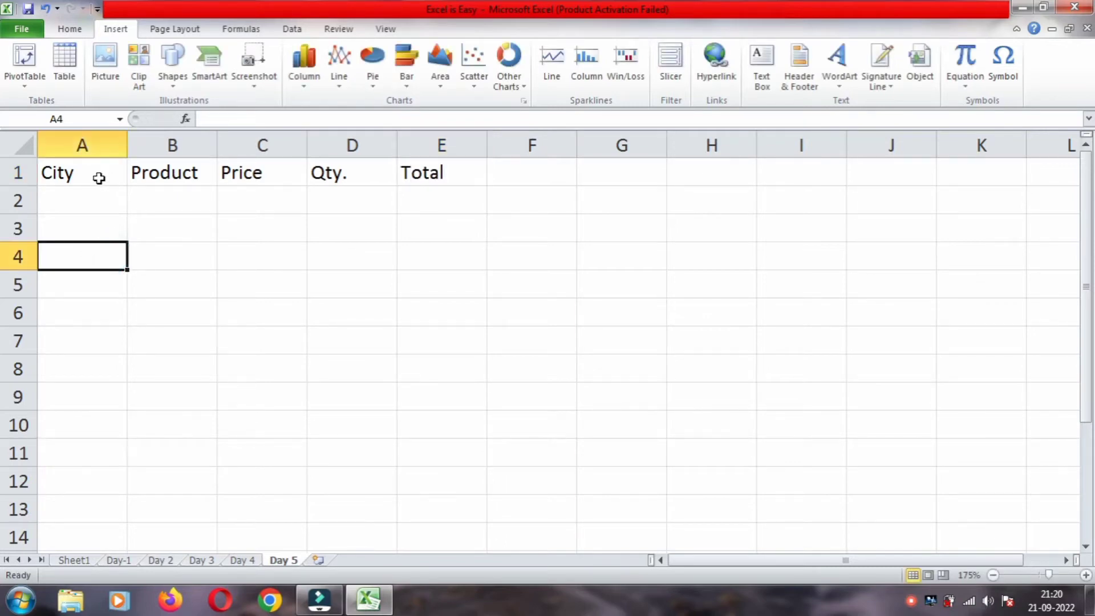
{"action": "left_click_drag", "start_coordinate": [98, 172], "coordinate": [445, 171]}
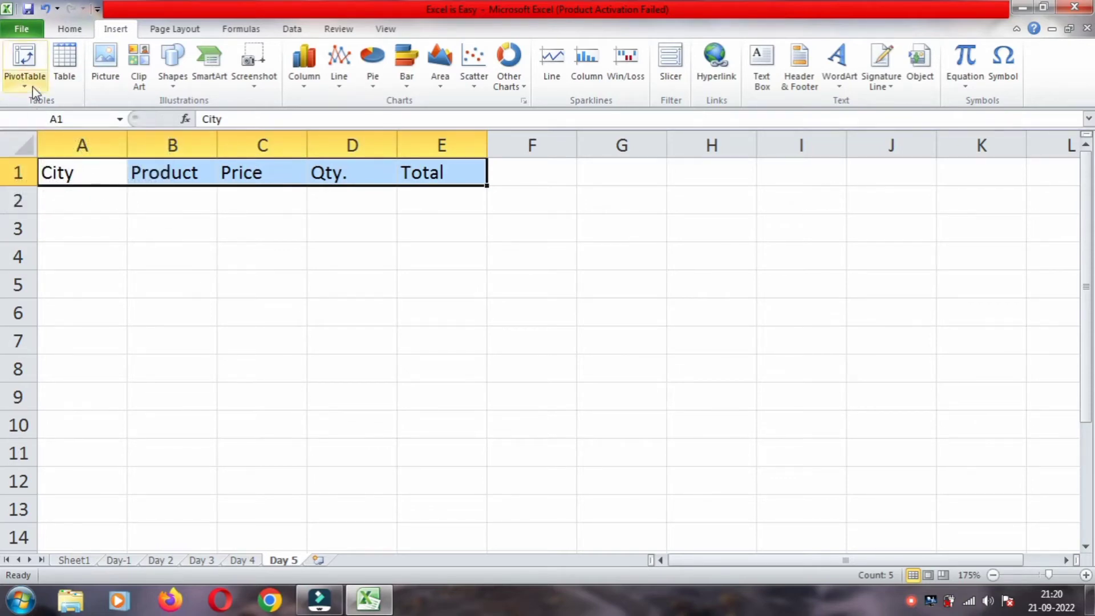
{"action": "left_click", "coordinate": [68, 29]}
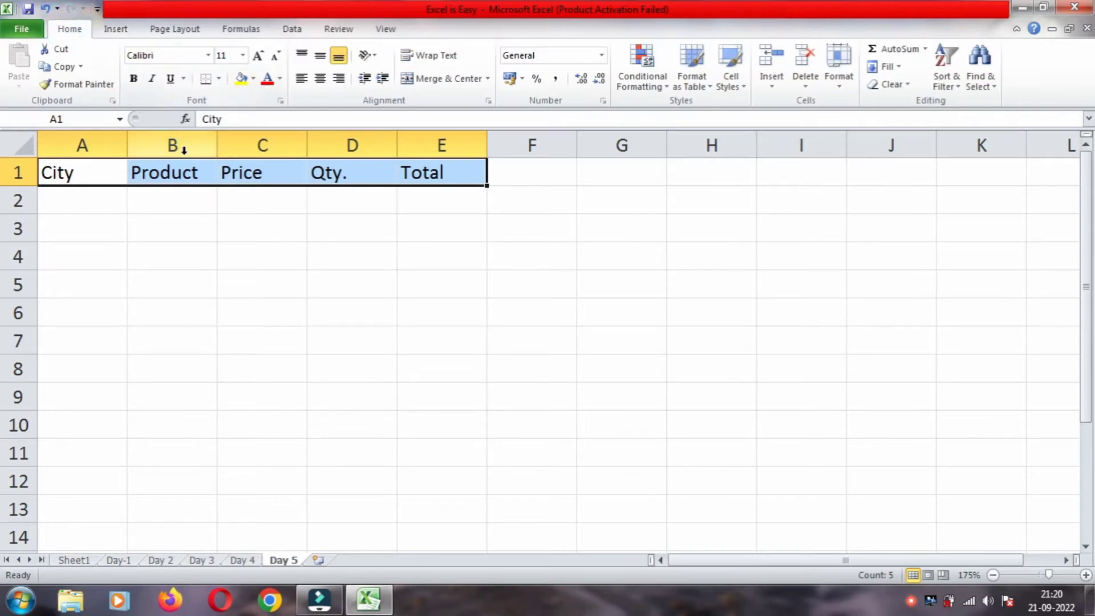
Select A1:E51 and apply All Borders to the whole range.
{"action": "mouse_move", "coordinate": [81, 173]}
{"action": "left_mouse_down"}
{"action": "mouse_move", "coordinate": [426, 354]}
{"action": "mouse_move", "coordinate": [445, 551]}
{"action": "left_mouse_up"}
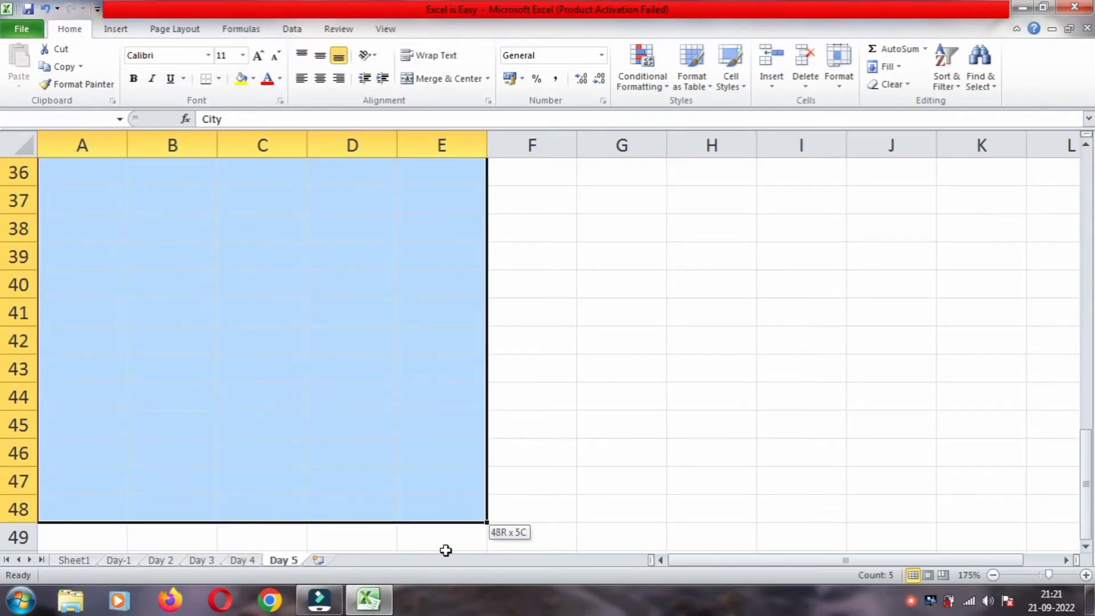
{"action": "left_click_drag", "start_coordinate": [445, 550], "coordinate": [439, 225]}
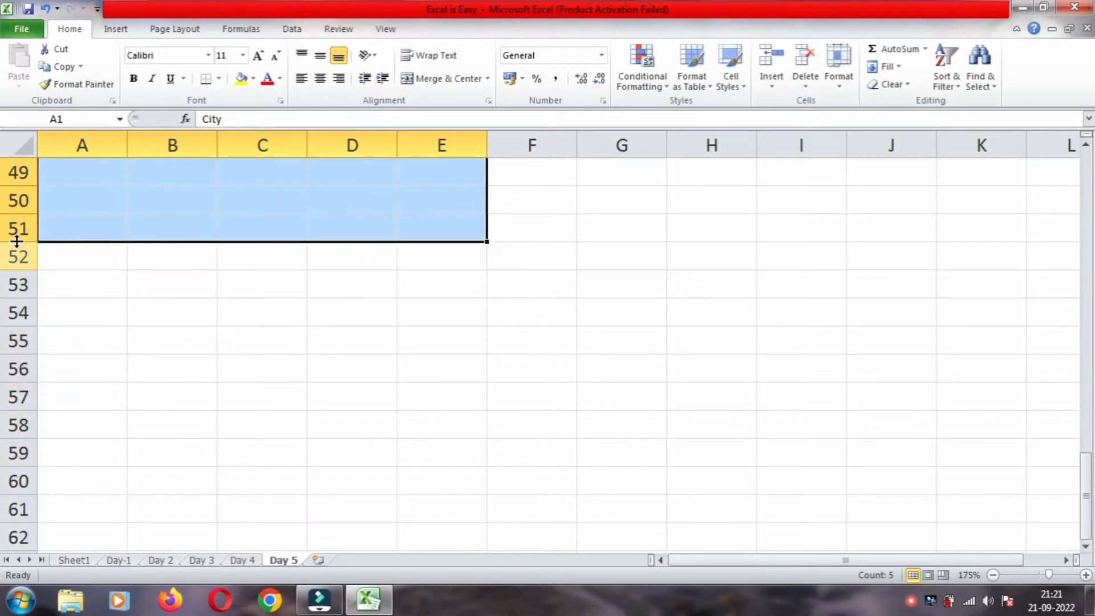
{"action": "scroll", "coordinate": [60, 272], "scroll_direction": "up", "scroll_amount": 8}
{"action": "scroll", "coordinate": [60, 272], "scroll_direction": "up", "scroll_amount": 7}
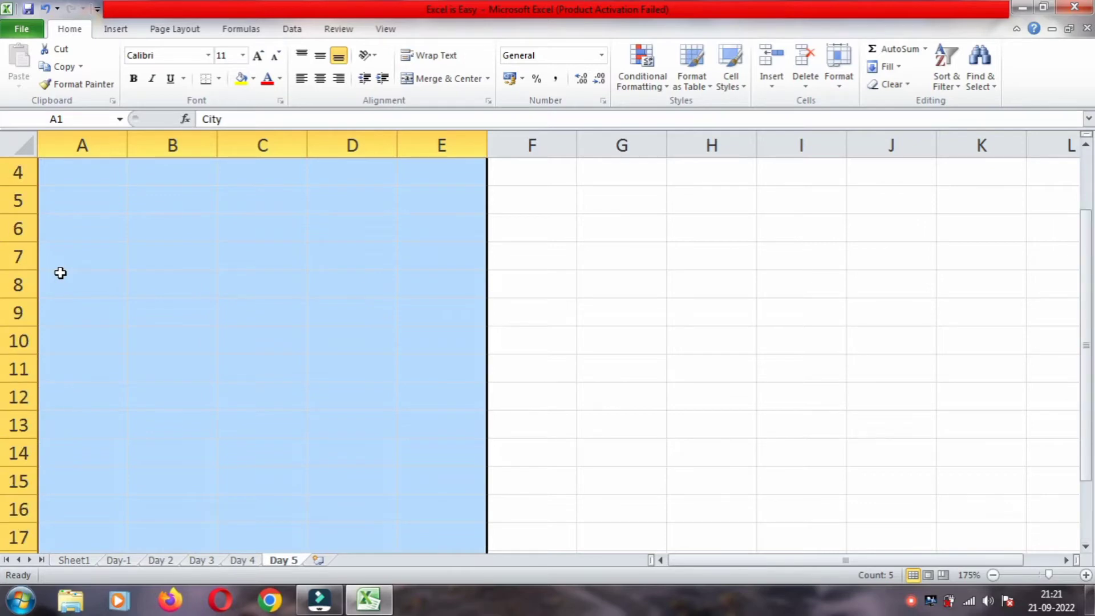
{"action": "scroll", "coordinate": [60, 273], "scroll_direction": "up", "scroll_amount": 1}
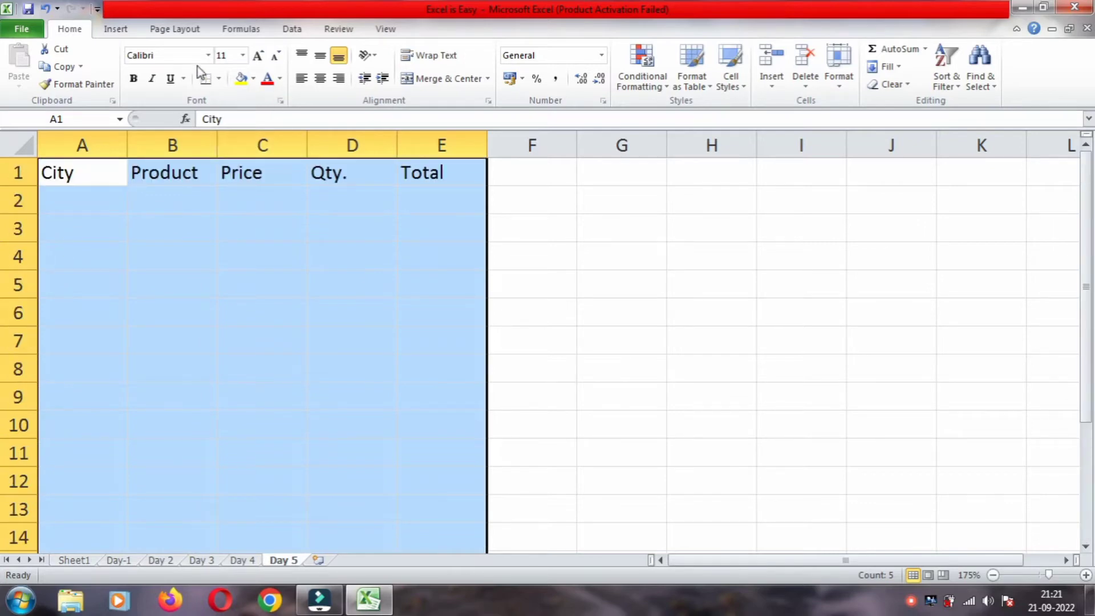
{"action": "left_click", "coordinate": [220, 80]}
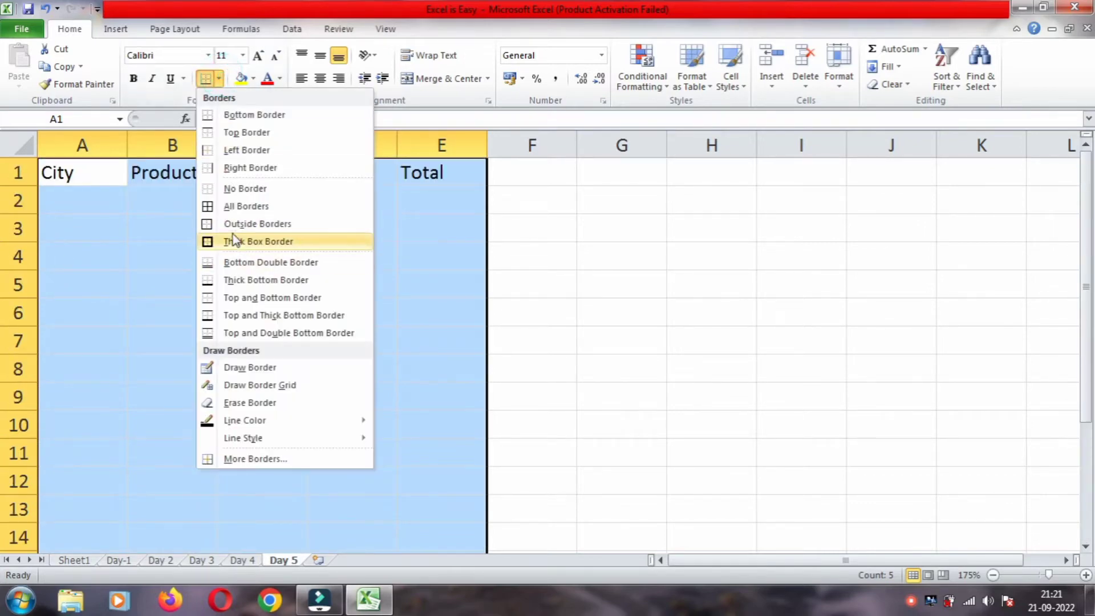
{"action": "left_click", "coordinate": [238, 209]}
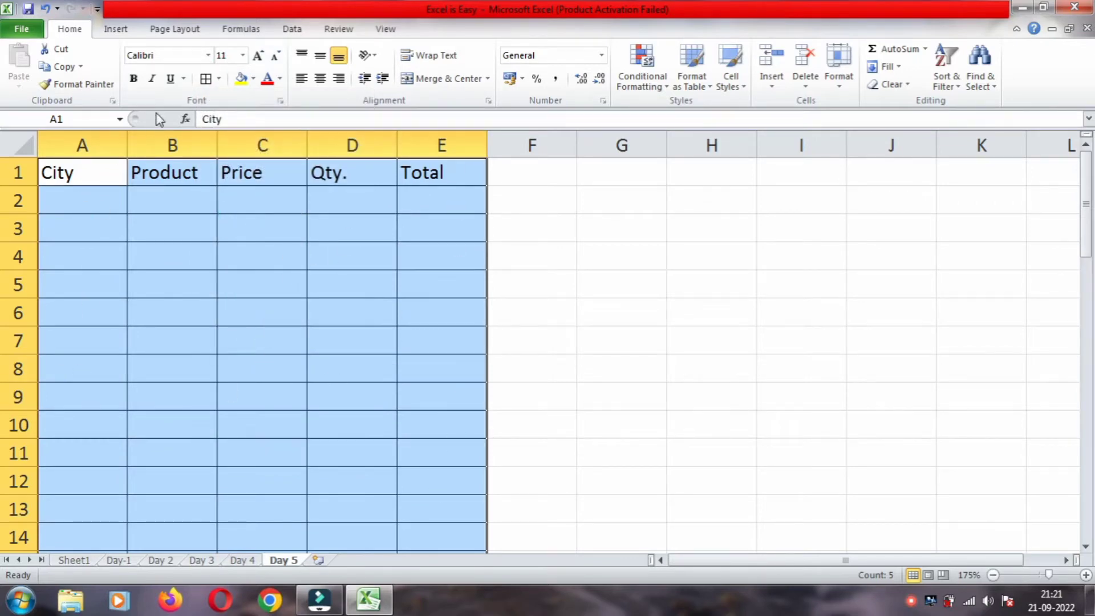
{"action": "left_click", "coordinate": [219, 79]}
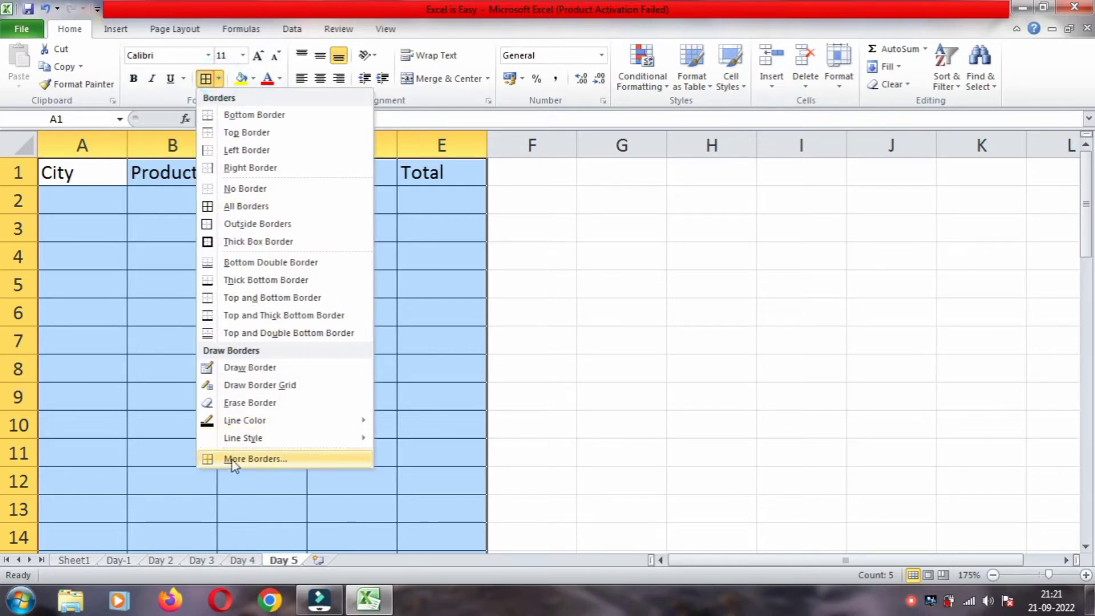
Recolour the table's outer and inner borders red through More Borders.
{"action": "left_click", "coordinate": [292, 457]}
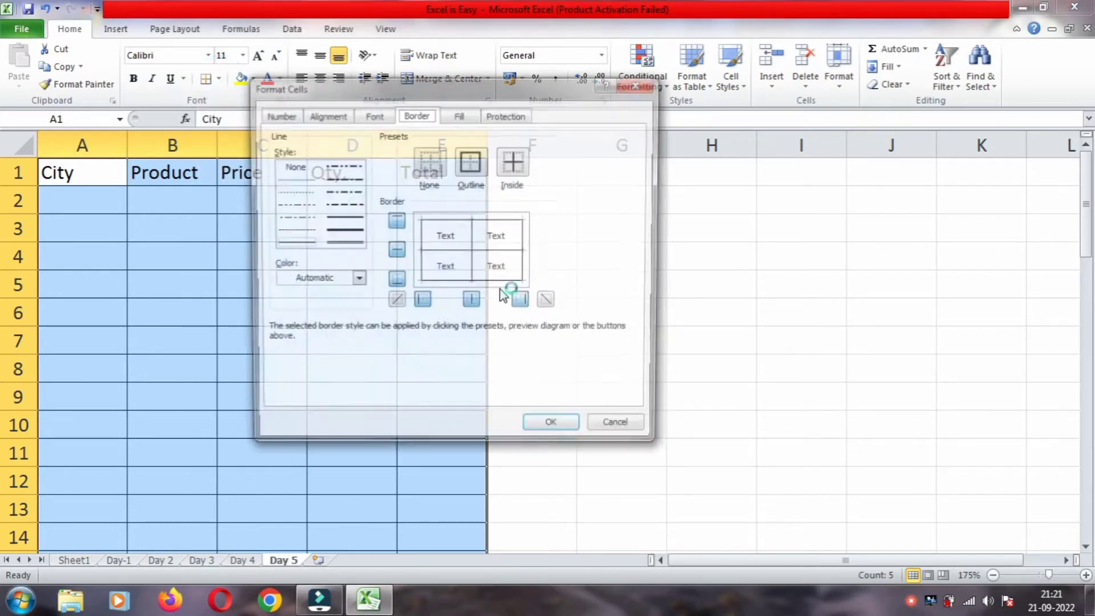
{"action": "left_click", "coordinate": [396, 304]}
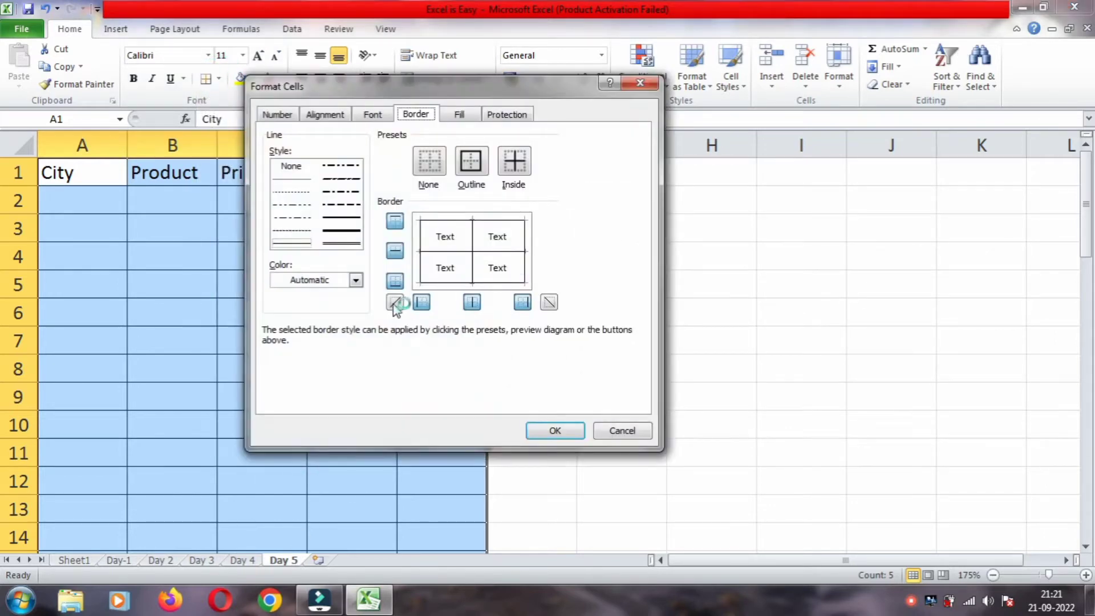
{"action": "left_click", "coordinate": [357, 279]}
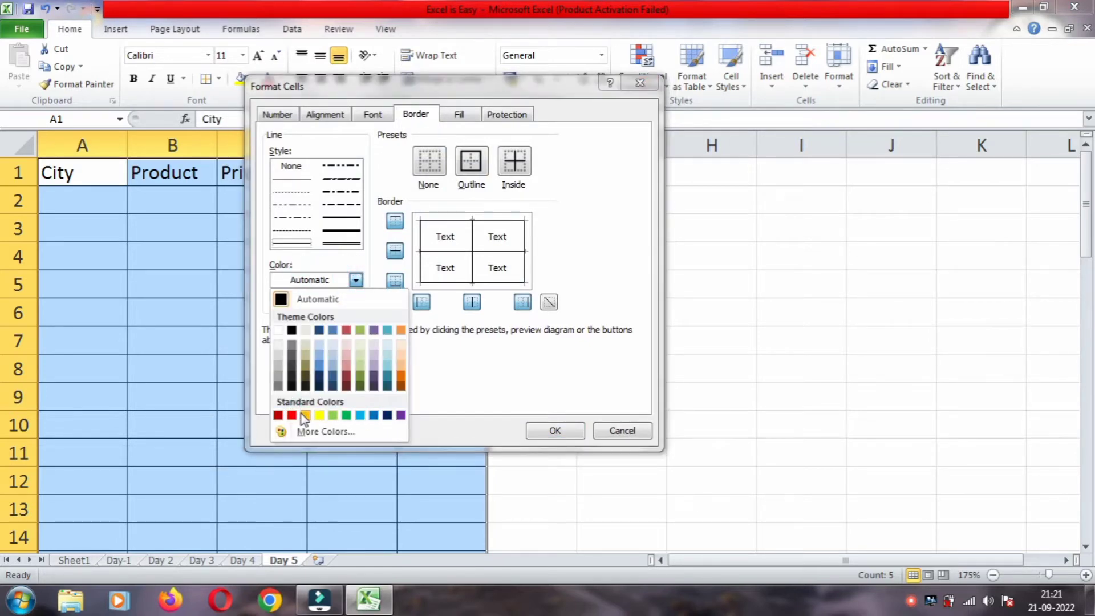
{"action": "left_click", "coordinate": [291, 415]}
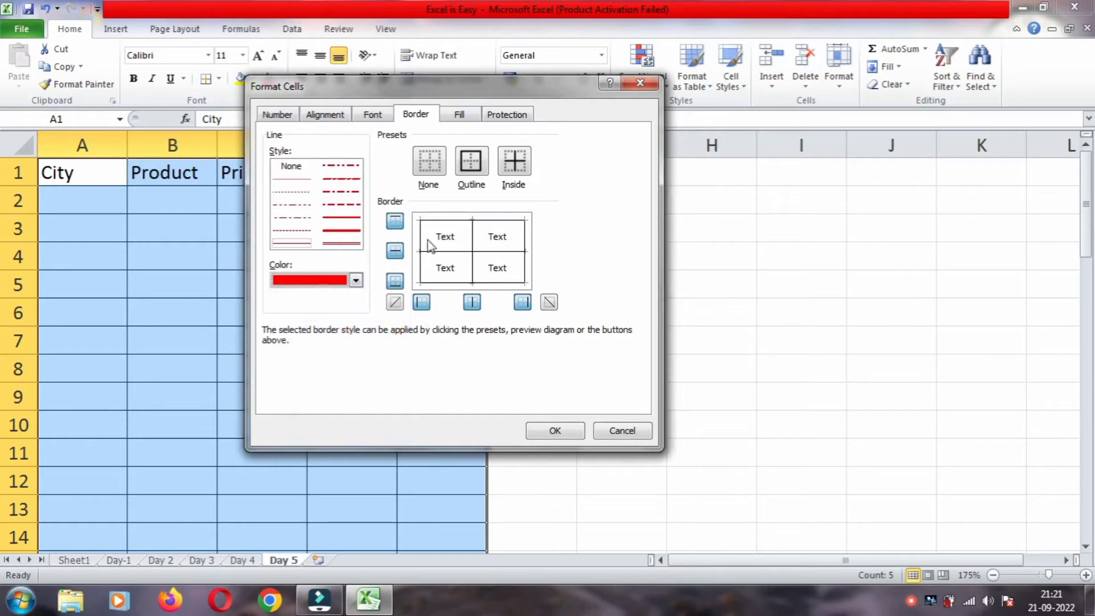
{"action": "left_click", "coordinate": [432, 221]}
{"action": "left_click", "coordinate": [522, 249]}
{"action": "left_click", "coordinate": [485, 280]}
{"action": "left_click", "coordinate": [472, 257]}
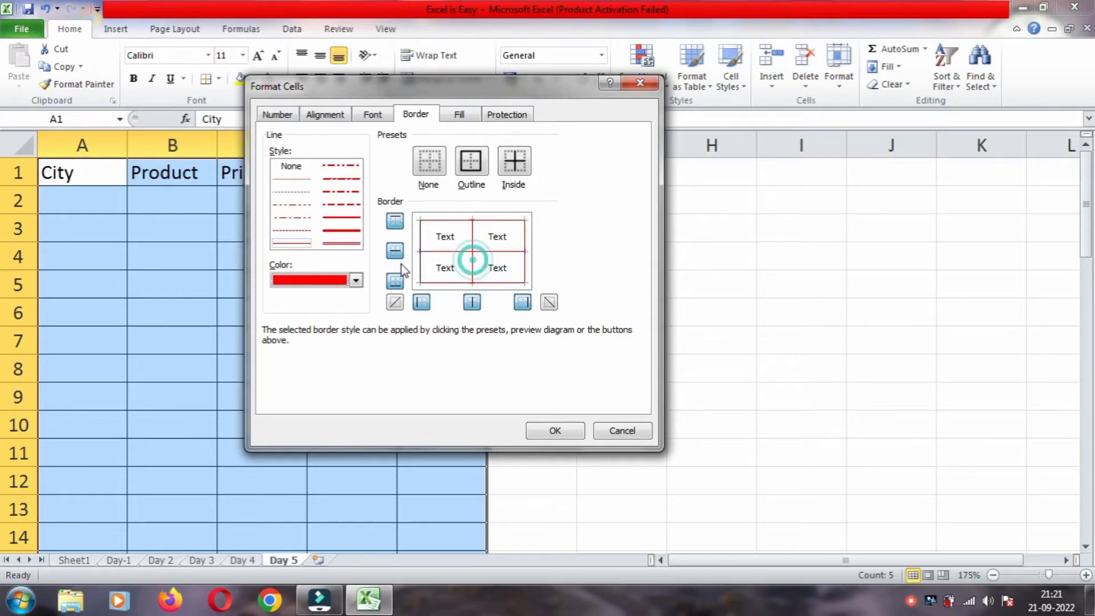
{"action": "left_click", "coordinate": [421, 240]}
{"action": "left_click", "coordinate": [552, 431]}
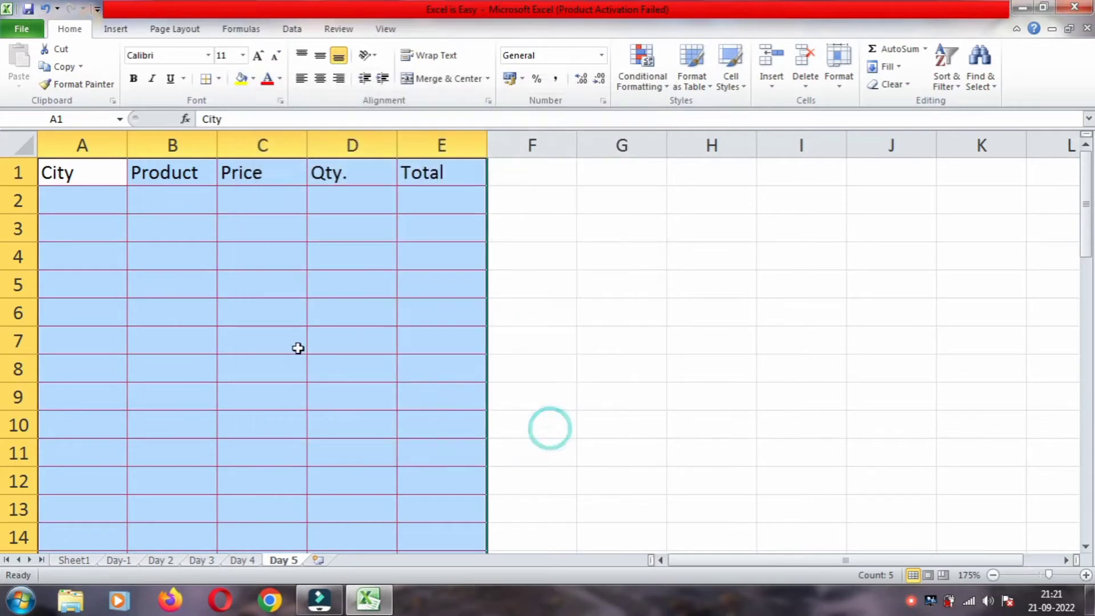
{"action": "left_click", "coordinate": [185, 289]}
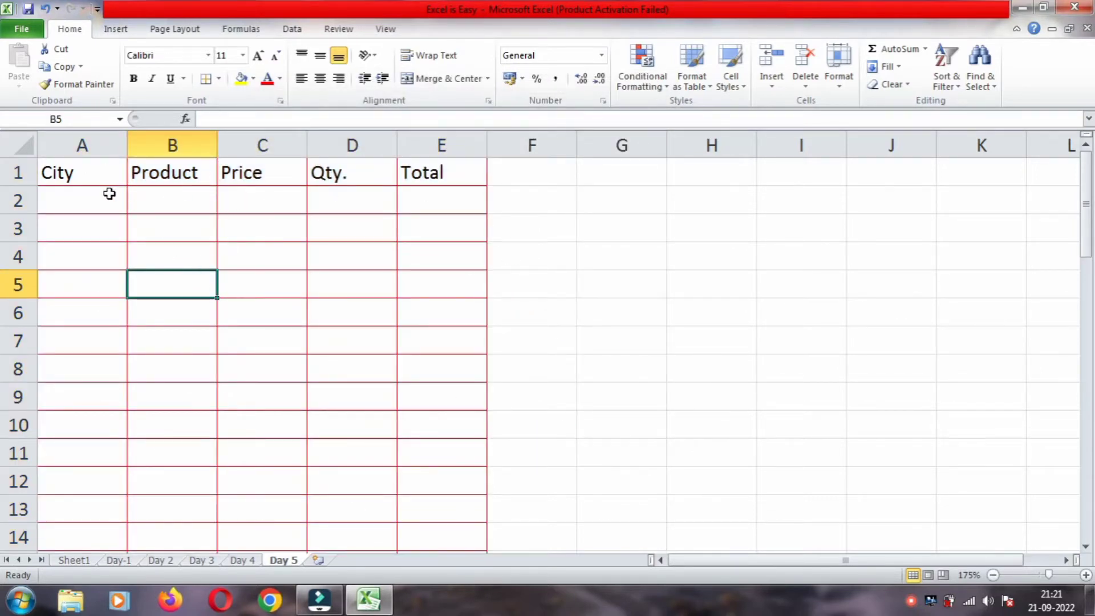
Centre the header cells A1:E1 both horizontally and vertically.
{"action": "left_click_drag", "start_coordinate": [88, 170], "coordinate": [415, 170]}
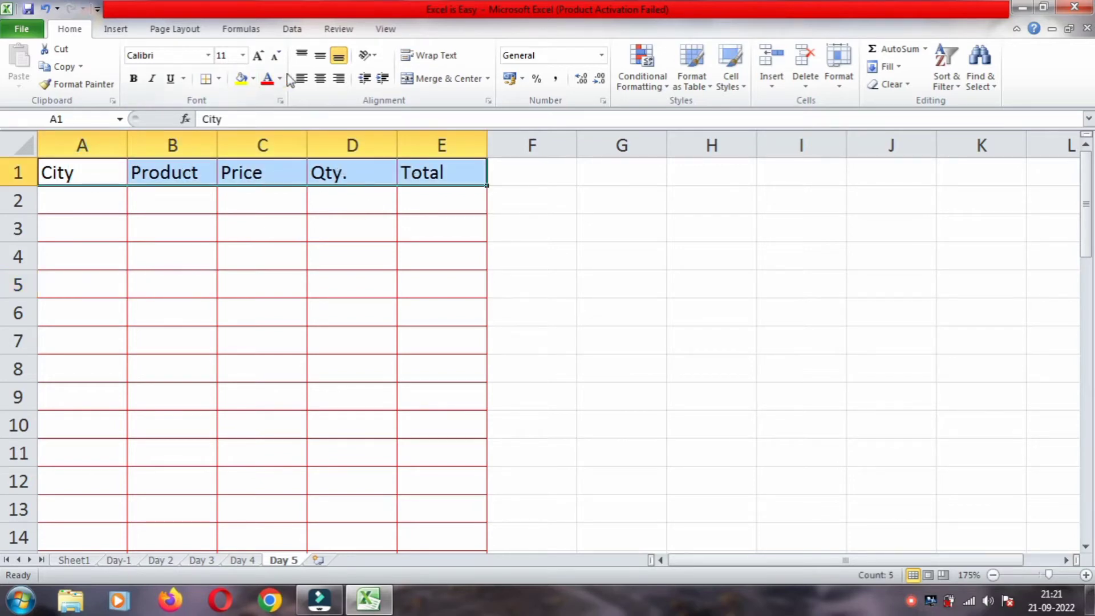
{"action": "left_click", "coordinate": [321, 78]}
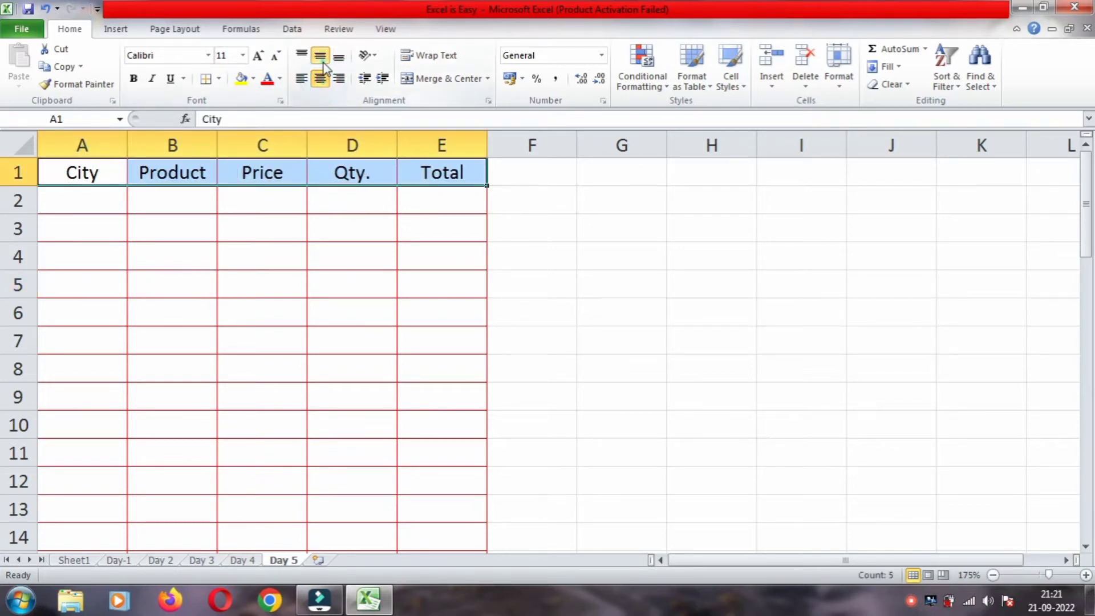
{"action": "left_click", "coordinate": [320, 55]}
Widen columns A through E and raise row 1's height to 22.50.
{"action": "scroll", "coordinate": [299, 239], "scroll_direction": "up", "scroll_amount": 2, "text": "ctrl"}
{"action": "scroll", "coordinate": [298, 239], "scroll_direction": "up", "scroll_amount": 1, "text": "ctrl"}
{"action": "scroll", "coordinate": [298, 239], "scroll_direction": "up", "scroll_amount": 2, "text": "ctrl"}
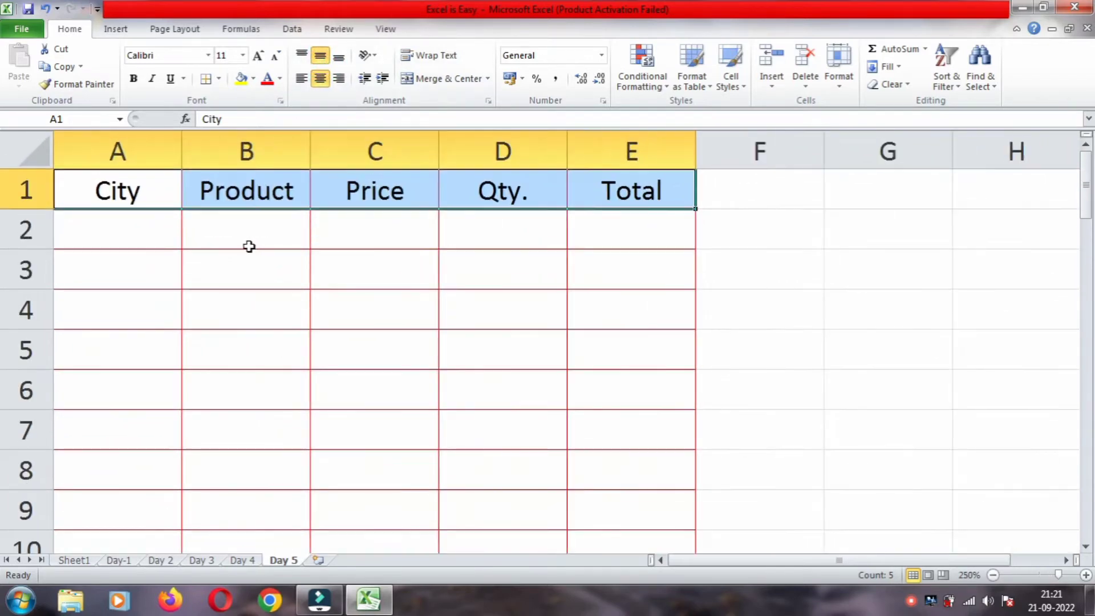
{"action": "left_click_drag", "start_coordinate": [181, 143], "coordinate": [210, 143]}
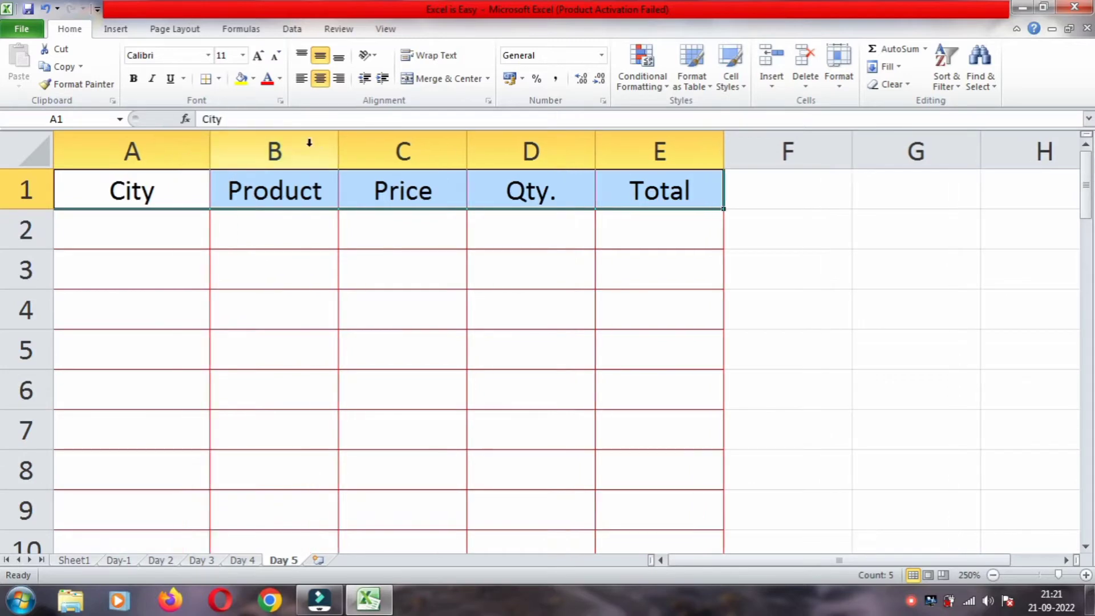
{"action": "left_click_drag", "start_coordinate": [338, 146], "coordinate": [376, 147]}
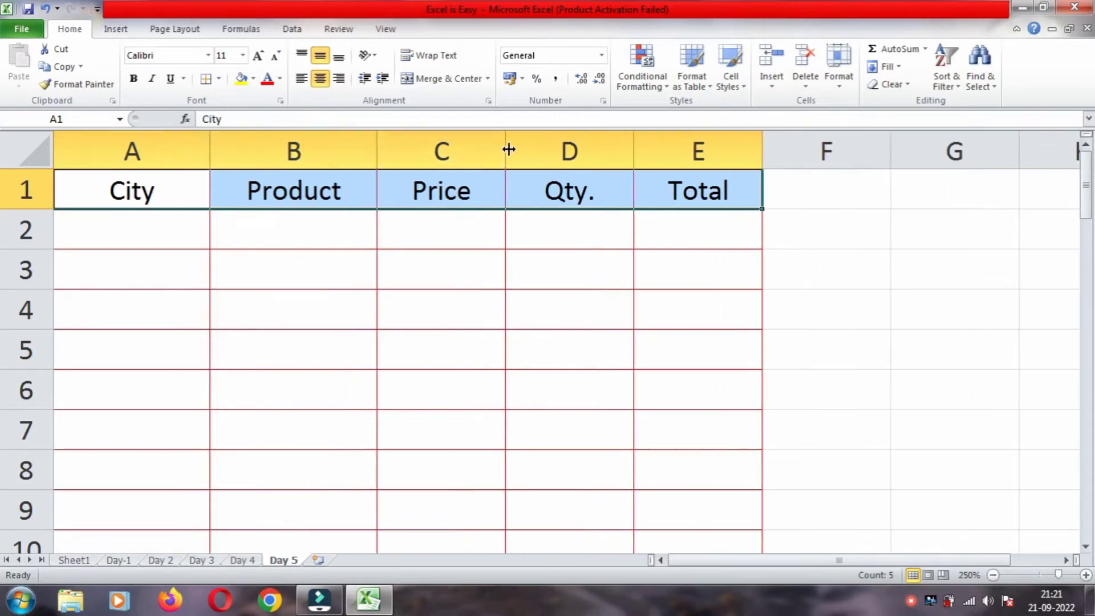
{"action": "left_click_drag", "start_coordinate": [506, 149], "coordinate": [543, 149]}
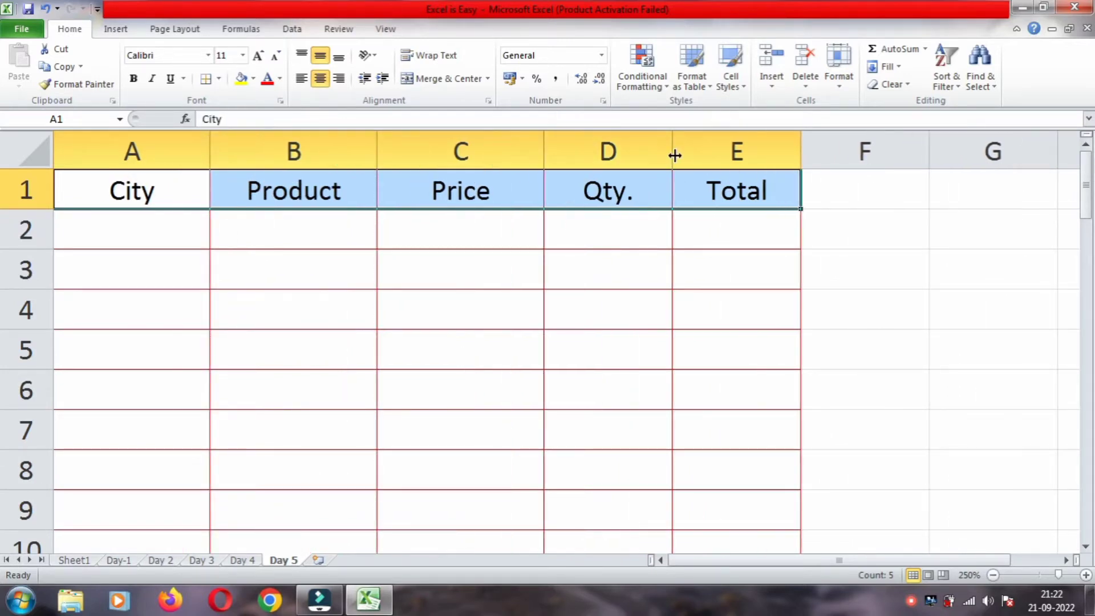
{"action": "left_click_drag", "start_coordinate": [673, 154], "coordinate": [698, 154]}
{"action": "left_click_drag", "start_coordinate": [826, 146], "coordinate": [860, 148]}
{"action": "left_click_drag", "start_coordinate": [39, 210], "coordinate": [38, 229]}
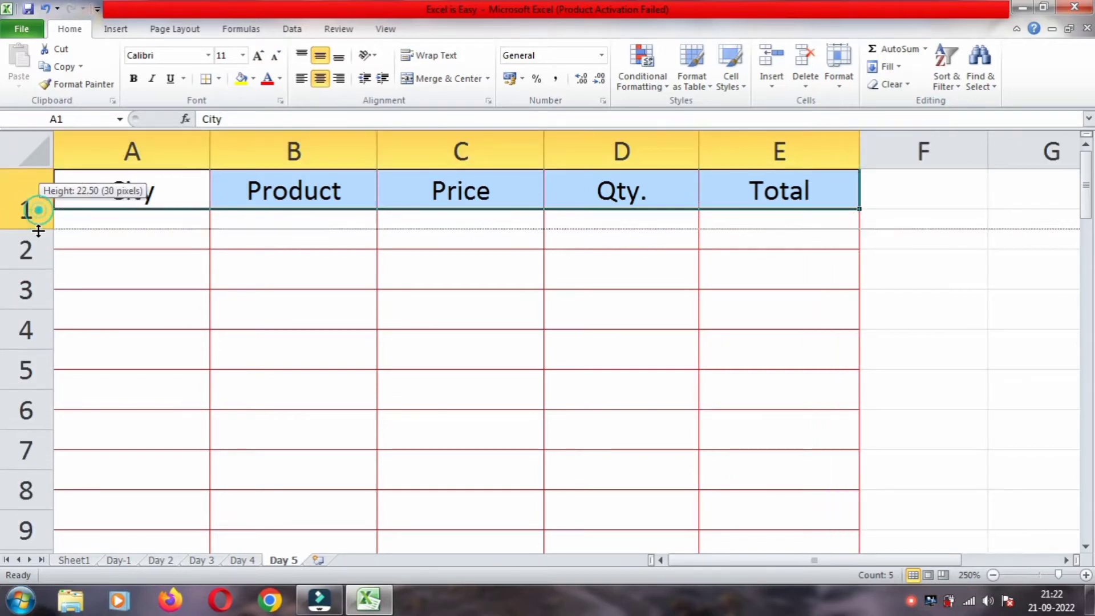
Give the header row a dark olive fill with white text.
{"action": "left_click", "coordinate": [253, 79]}
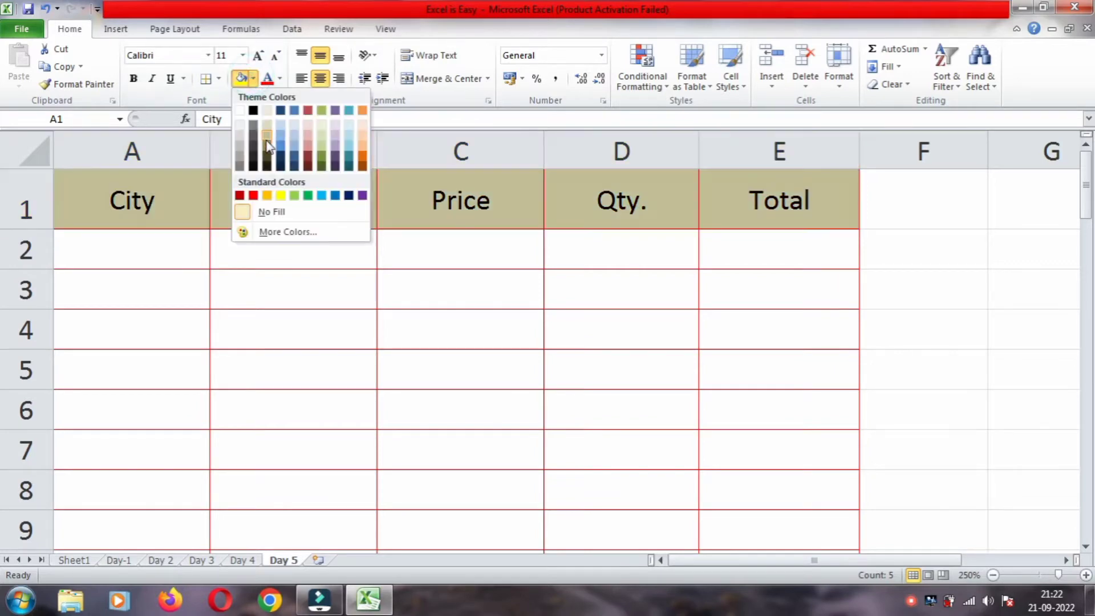
{"action": "left_click", "coordinate": [267, 161]}
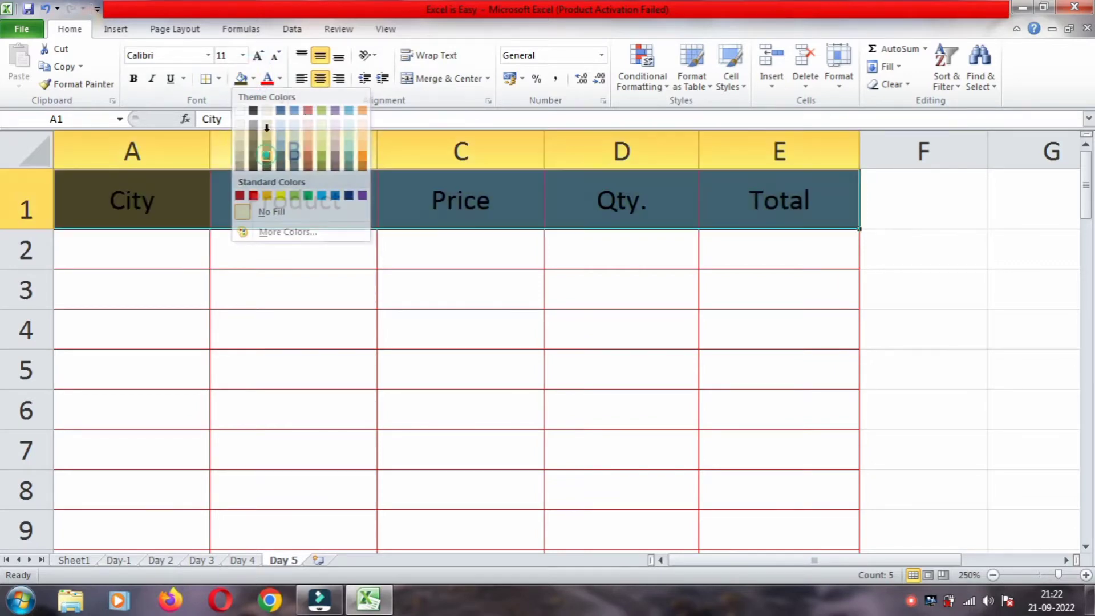
{"action": "left_click", "coordinate": [280, 79]}
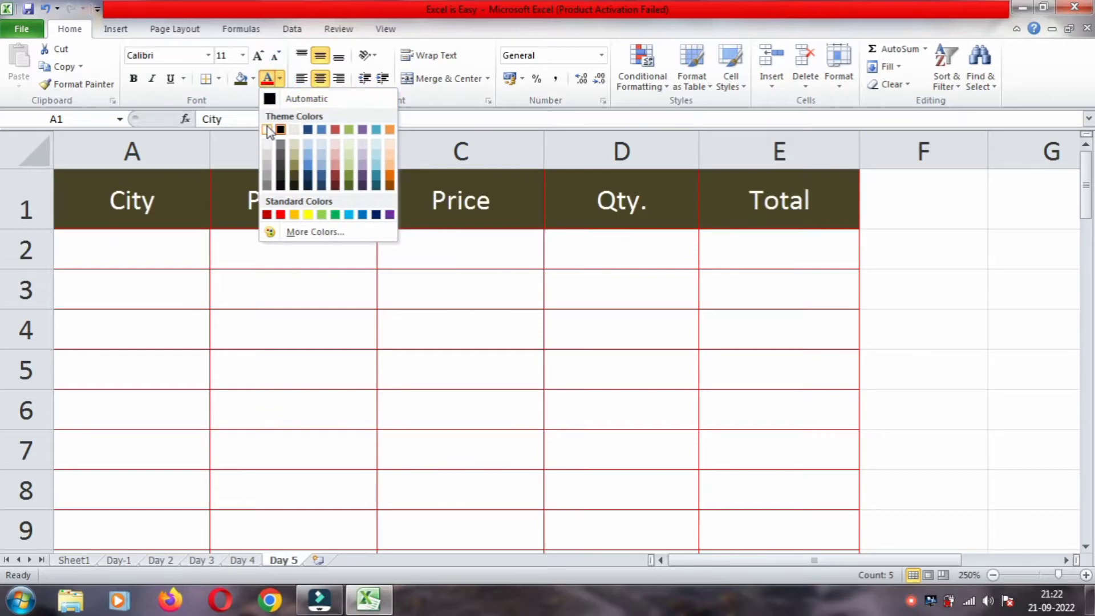
{"action": "left_click", "coordinate": [268, 124]}
Make the headings bold in the Andalus font, adjusting the font size.
{"action": "left_click", "coordinate": [132, 79]}
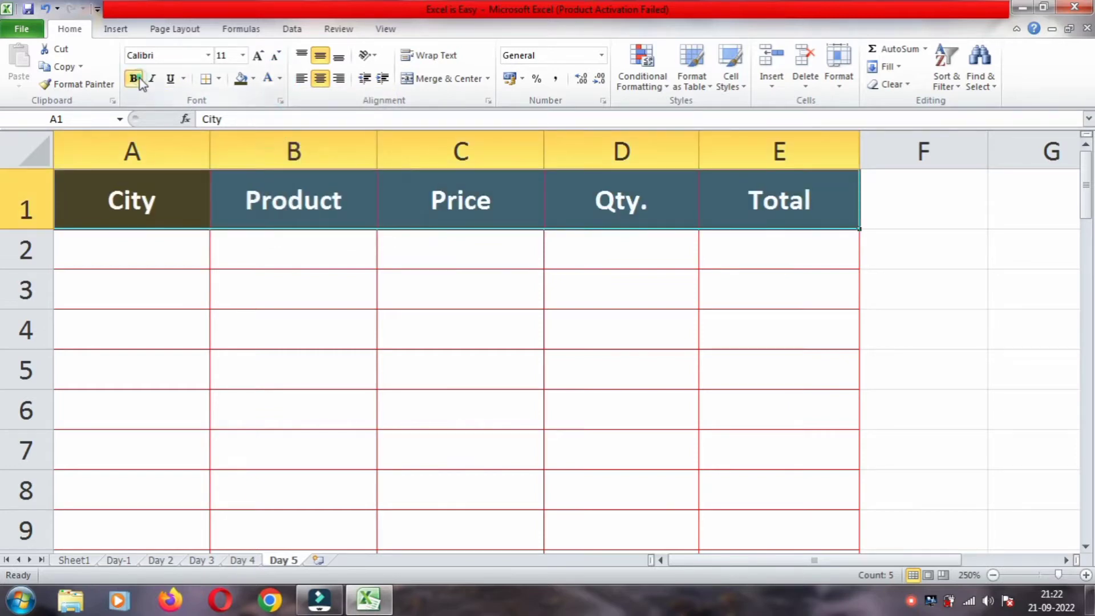
{"action": "left_click", "coordinate": [258, 56]}
{"action": "left_click", "coordinate": [259, 56]}
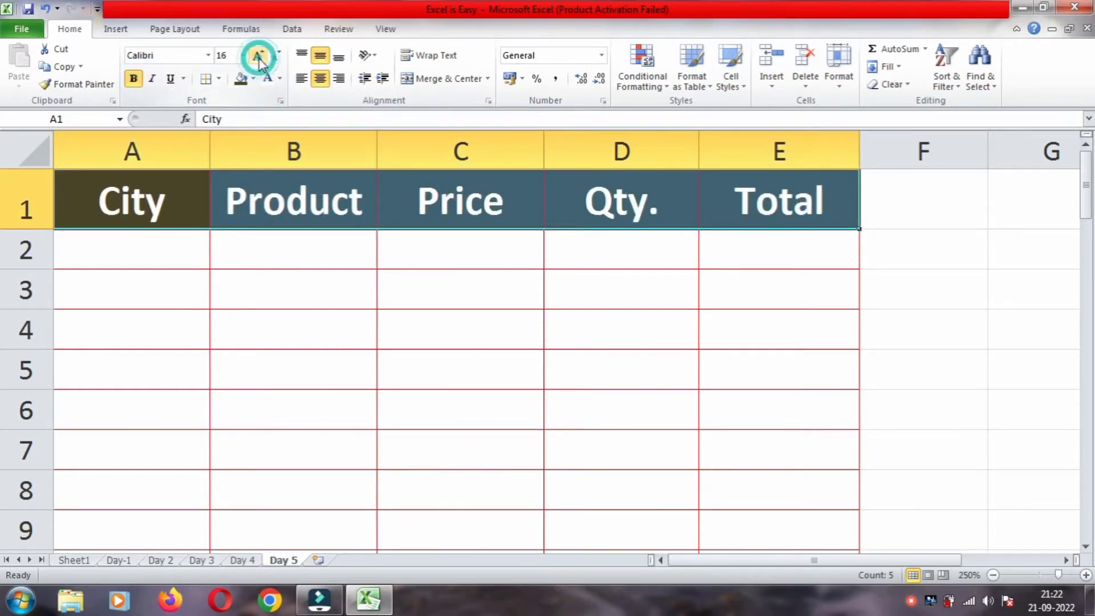
{"action": "left_click", "coordinate": [276, 56]}
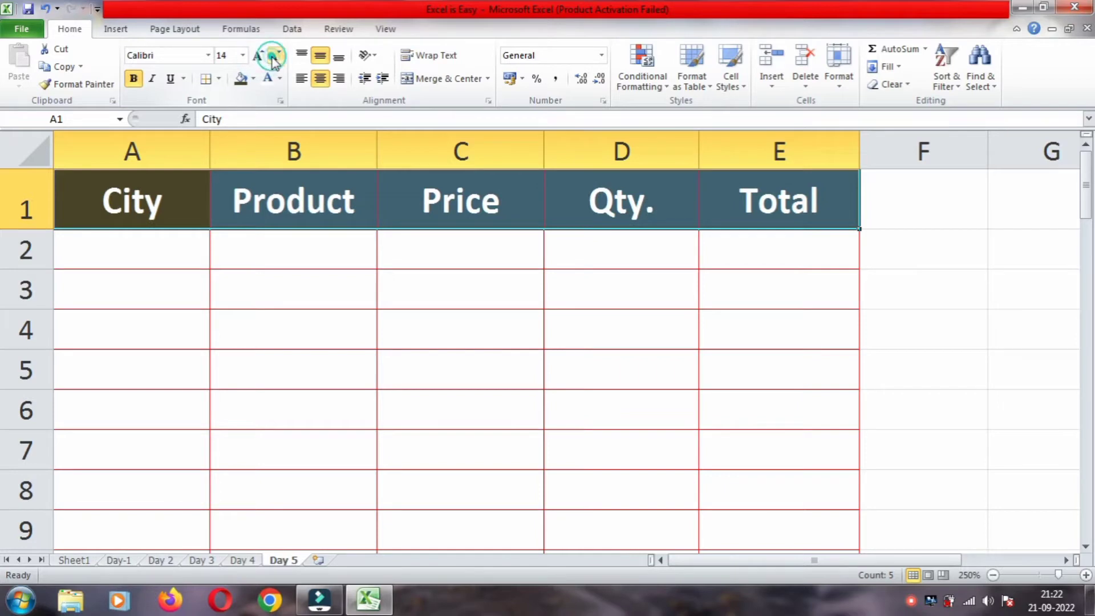
{"action": "left_click", "coordinate": [208, 55]}
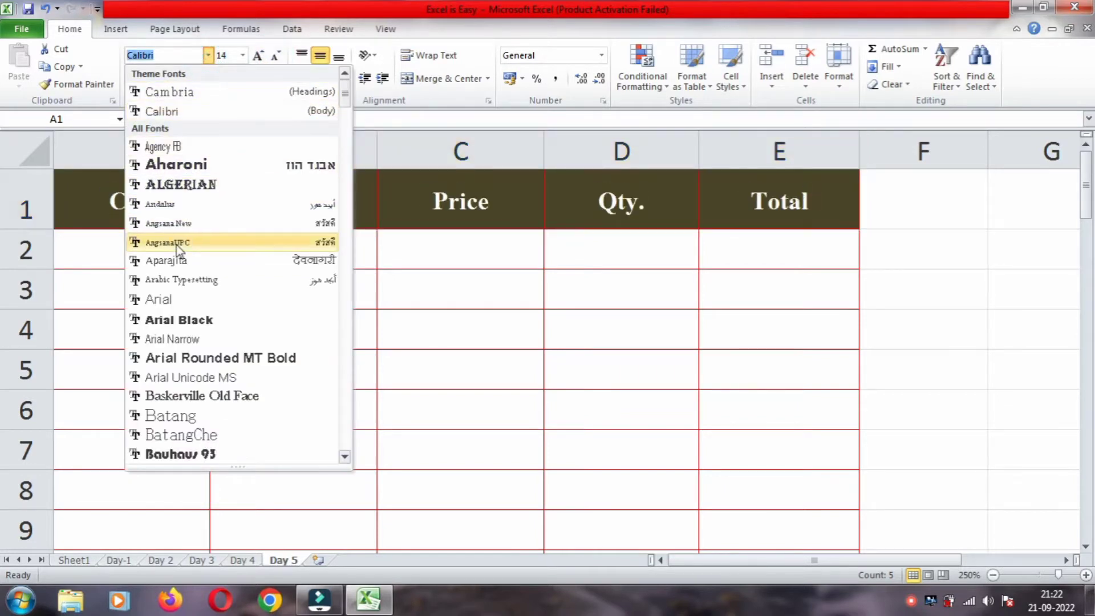
{"action": "left_click", "coordinate": [182, 205]}
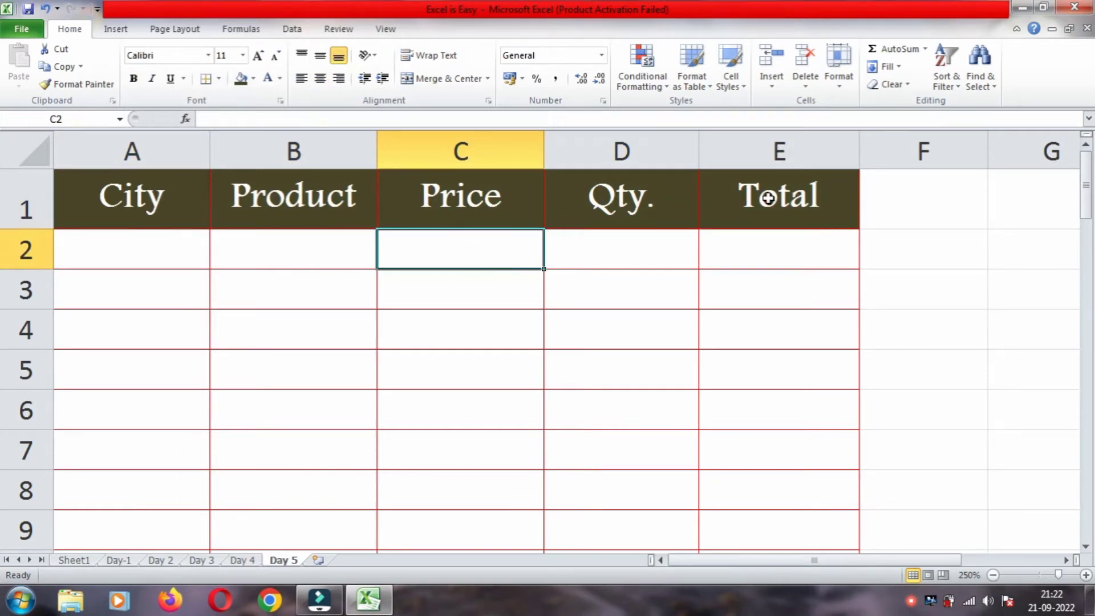
{"action": "left_click", "coordinate": [146, 260]}
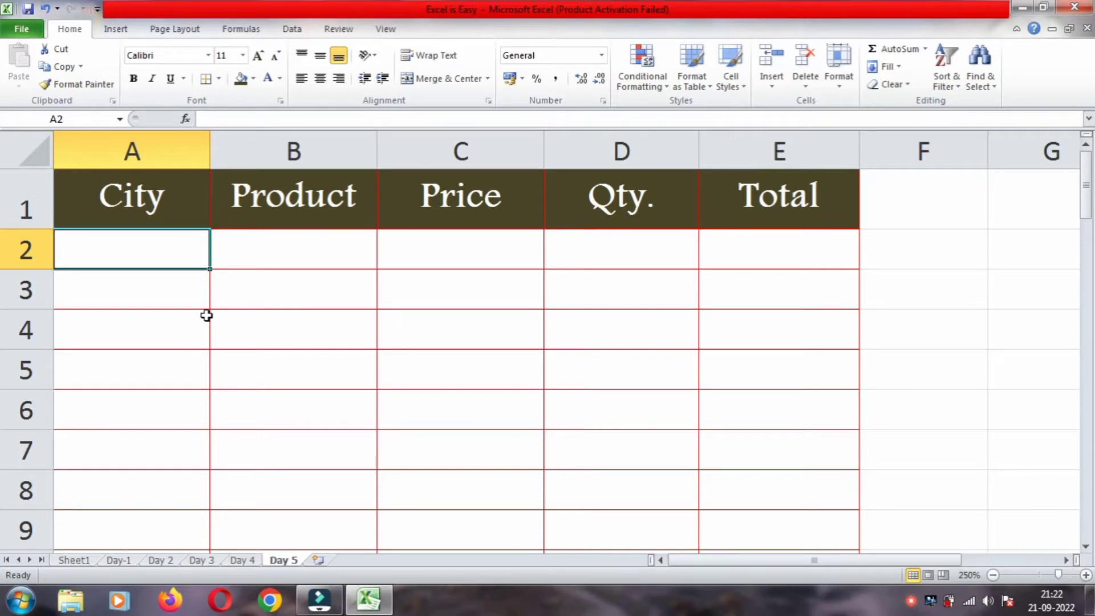
Enter Patna, Chapra, Hajipur and Siwan in cells A2:A5.
{"action": "type", "text": "Patna"}
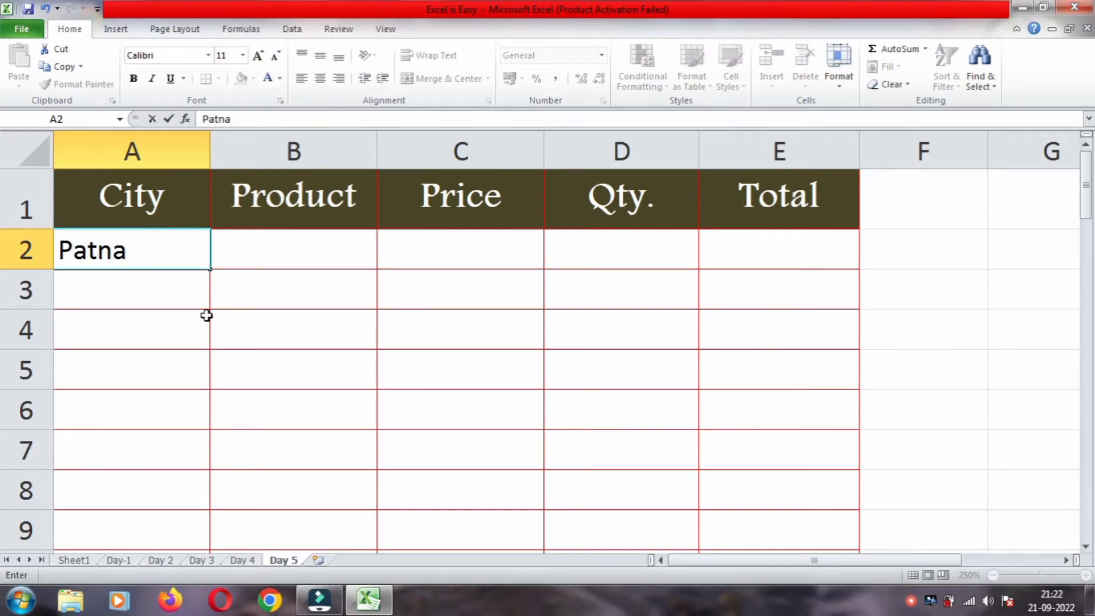
{"action": "key", "text": "Return"}
{"action": "type", "text": "Ch"}
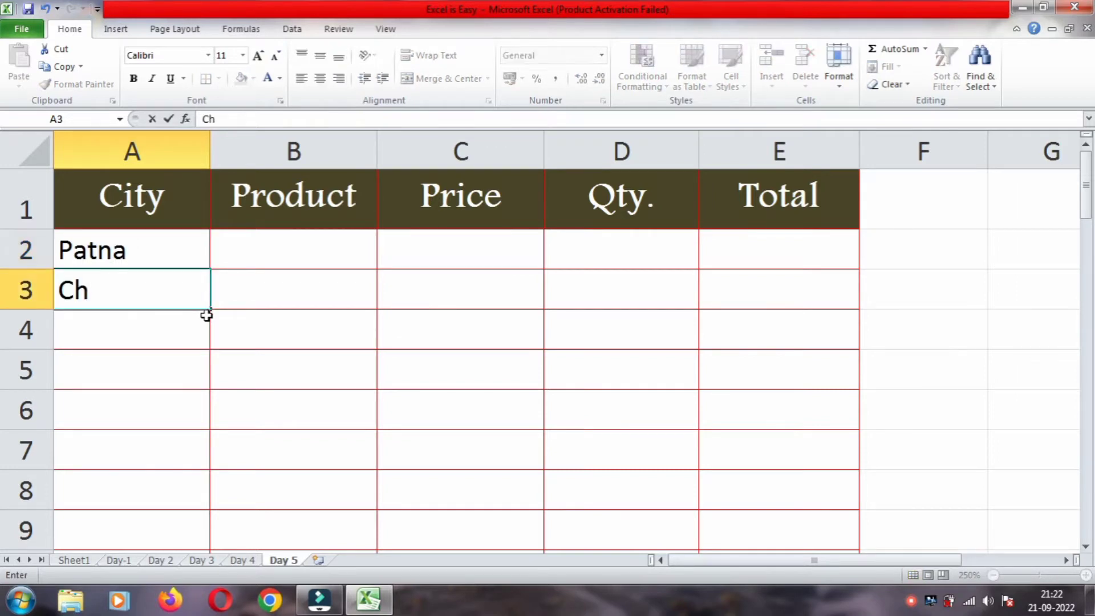
{"action": "type", "text": "apra"}
{"action": "key", "text": "Return"}
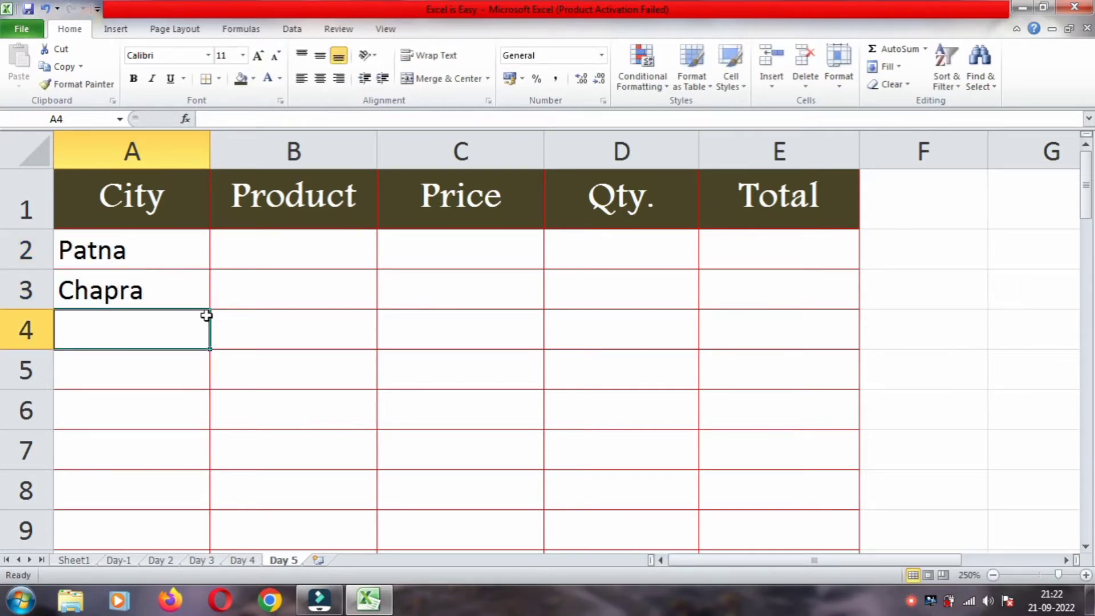
{"action": "type", "text": "Haj"}
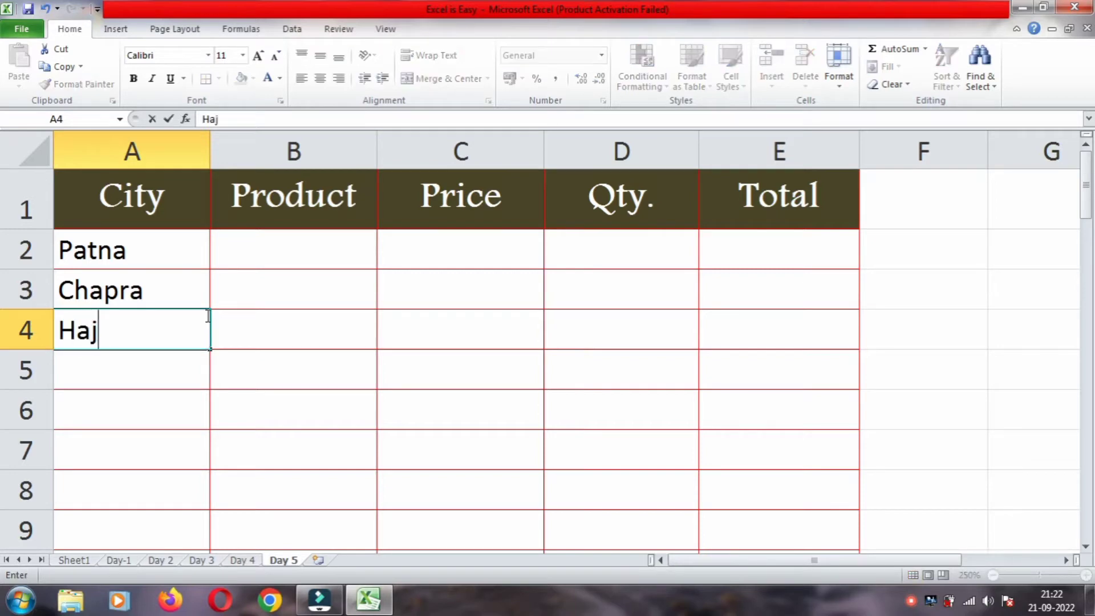
{"action": "type", "text": "ipur"}
{"action": "key", "text": "Return"}
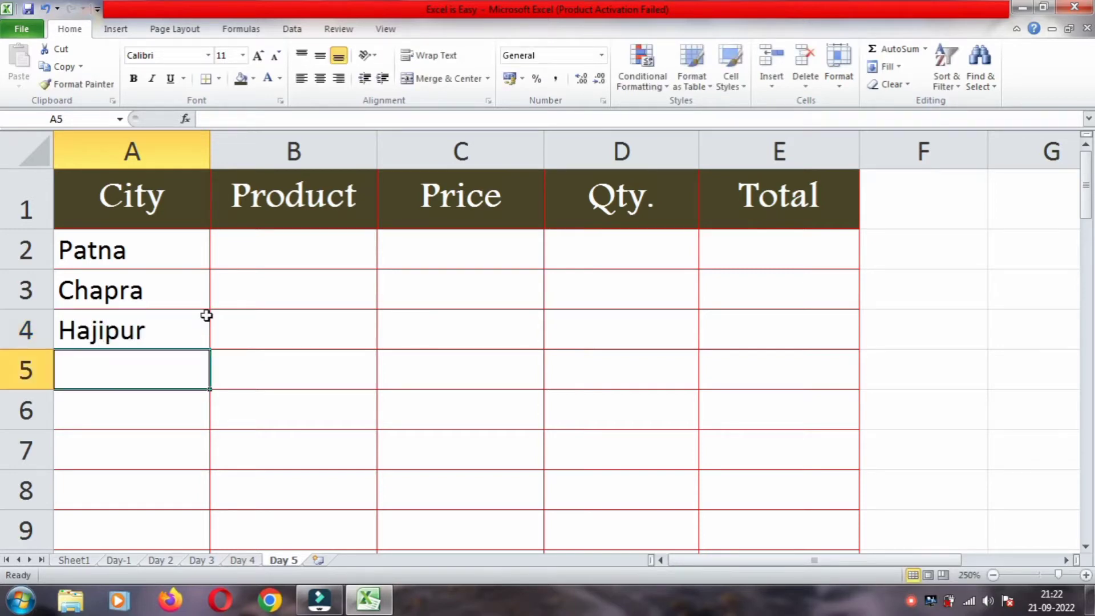
{"action": "type", "text": "Siwan"}
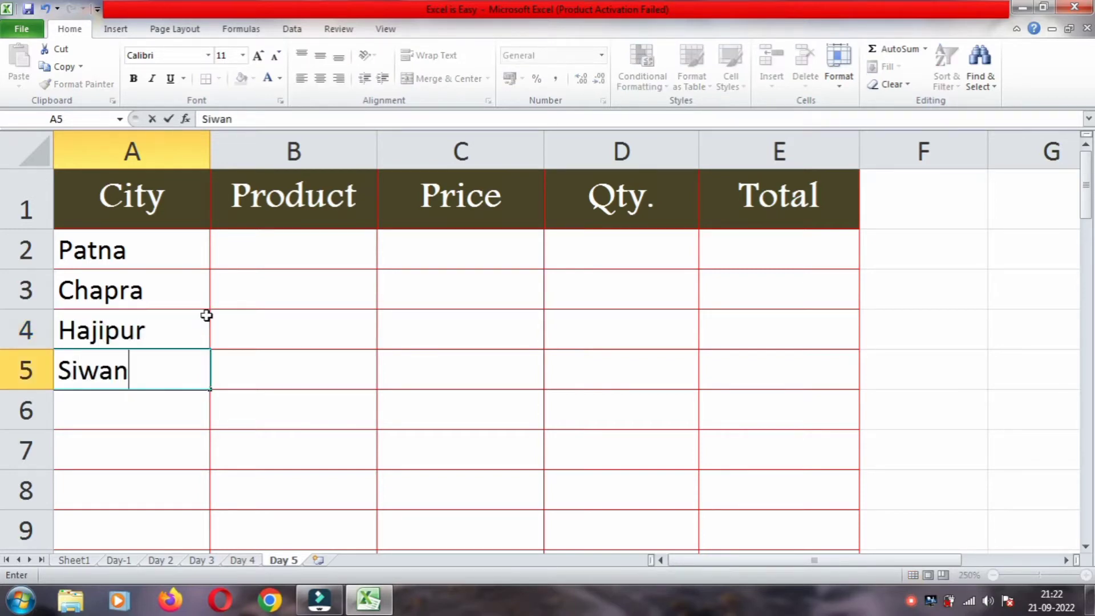
{"action": "key", "text": "Return"}
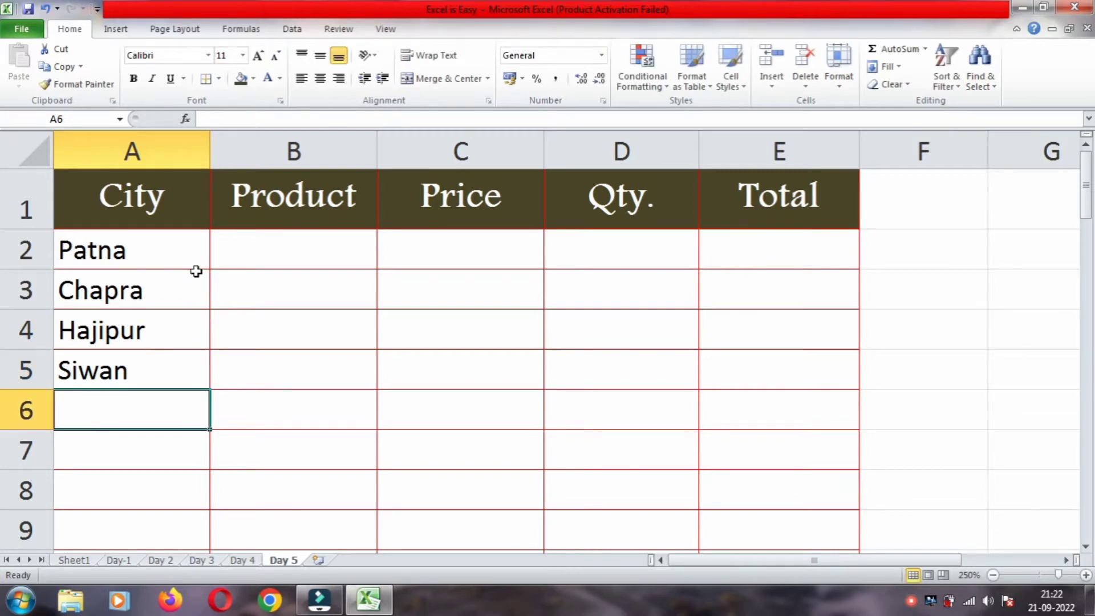
Fill the four-city pattern from A2:A5 down column A to row 51.
{"action": "left_click_drag", "start_coordinate": [171, 253], "coordinate": [157, 372]}
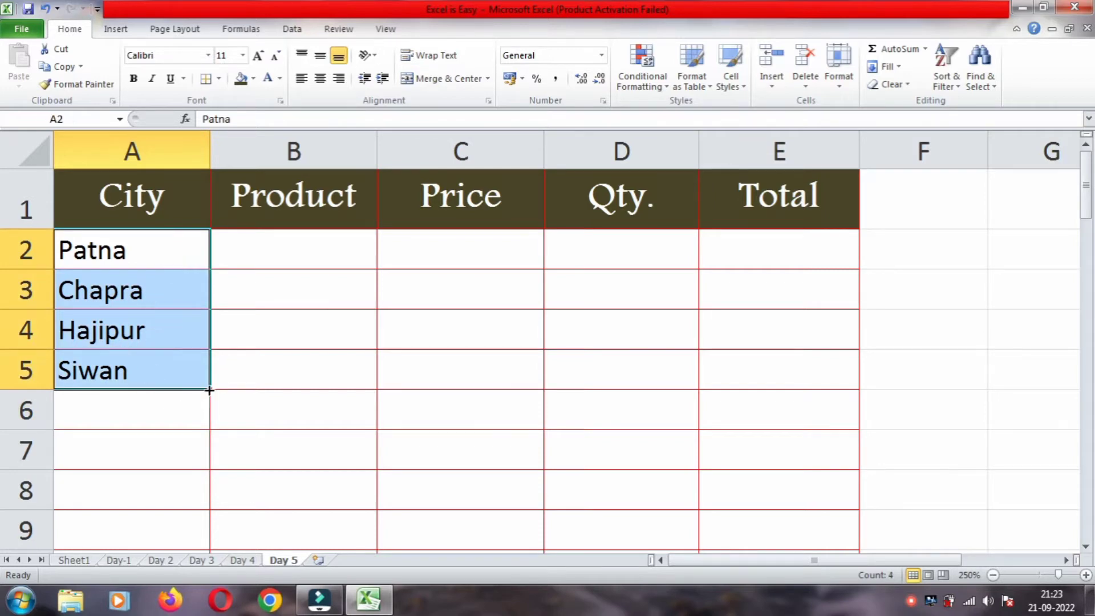
{"action": "mouse_move", "coordinate": [202, 396]}
{"action": "left_mouse_down"}
{"action": "mouse_move", "coordinate": [216, 611]}
{"action": "mouse_move", "coordinate": [196, 474]}
{"action": "left_mouse_up"}
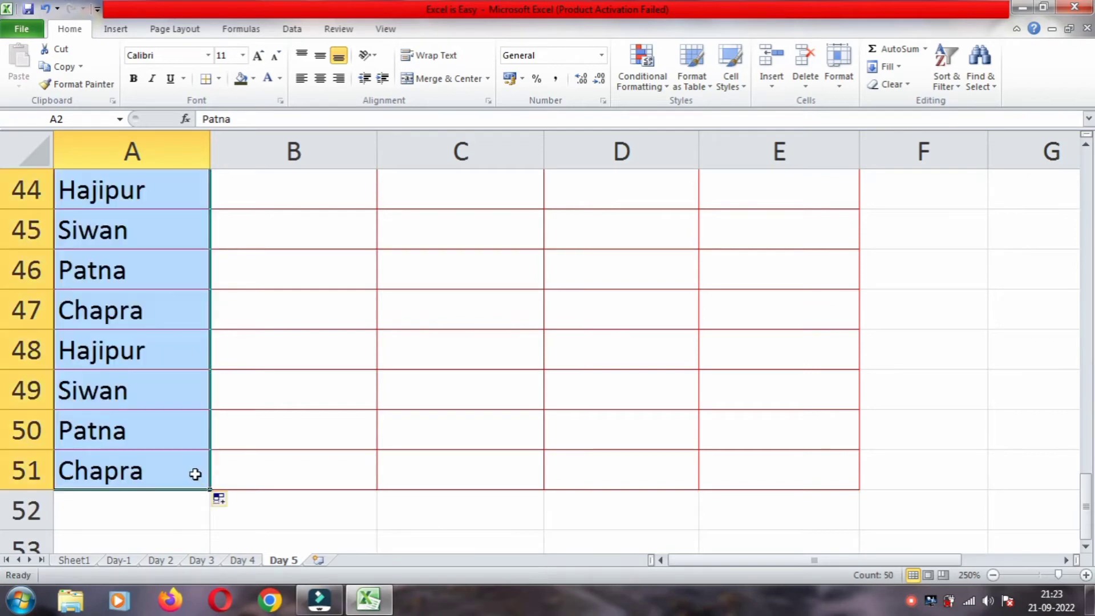
{"action": "scroll", "coordinate": [183, 456], "scroll_direction": "up", "scroll_amount": 5}
{"action": "scroll", "coordinate": [184, 451], "scroll_direction": "up", "scroll_amount": 3}
{"action": "scroll", "coordinate": [172, 399], "scroll_direction": "up", "scroll_amount": 1}
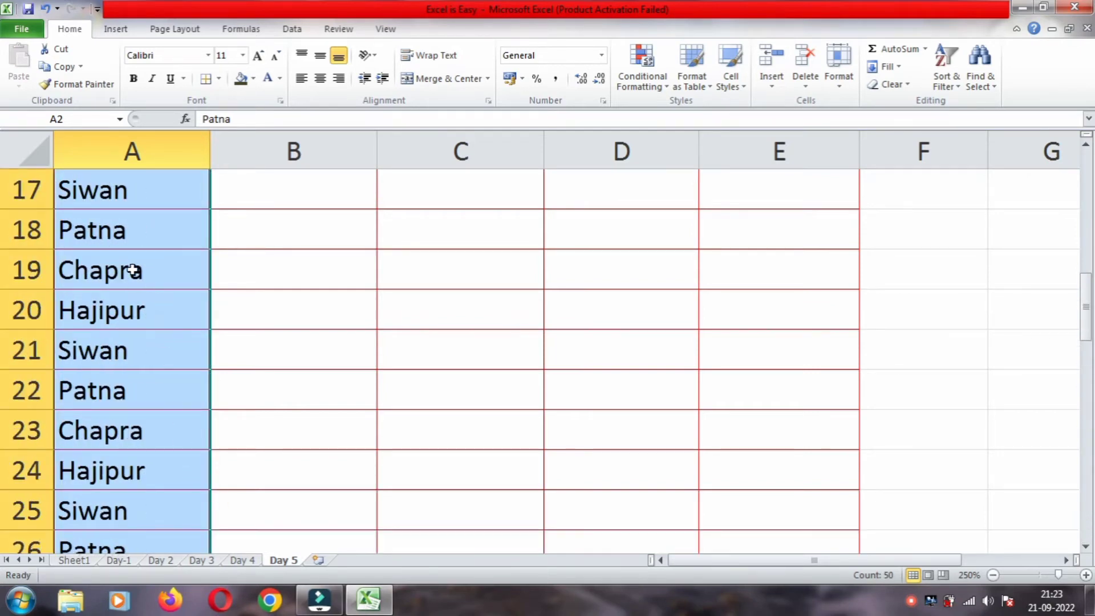
{"action": "scroll", "coordinate": [134, 259], "scroll_direction": "up", "scroll_amount": 6}
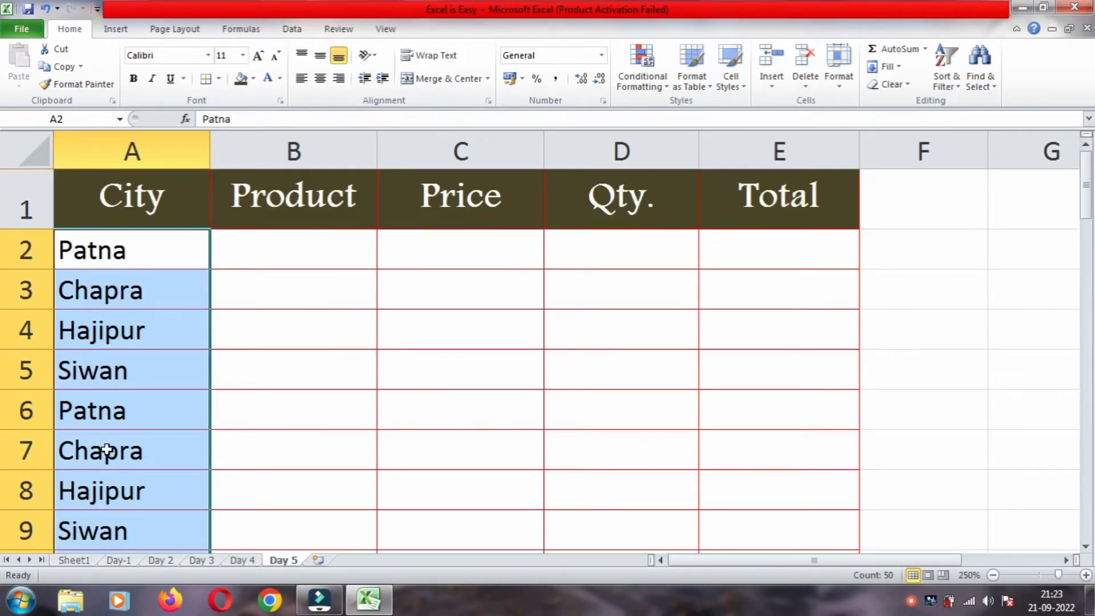
{"action": "scroll", "coordinate": [96, 396], "scroll_direction": "down", "scroll_amount": 2}
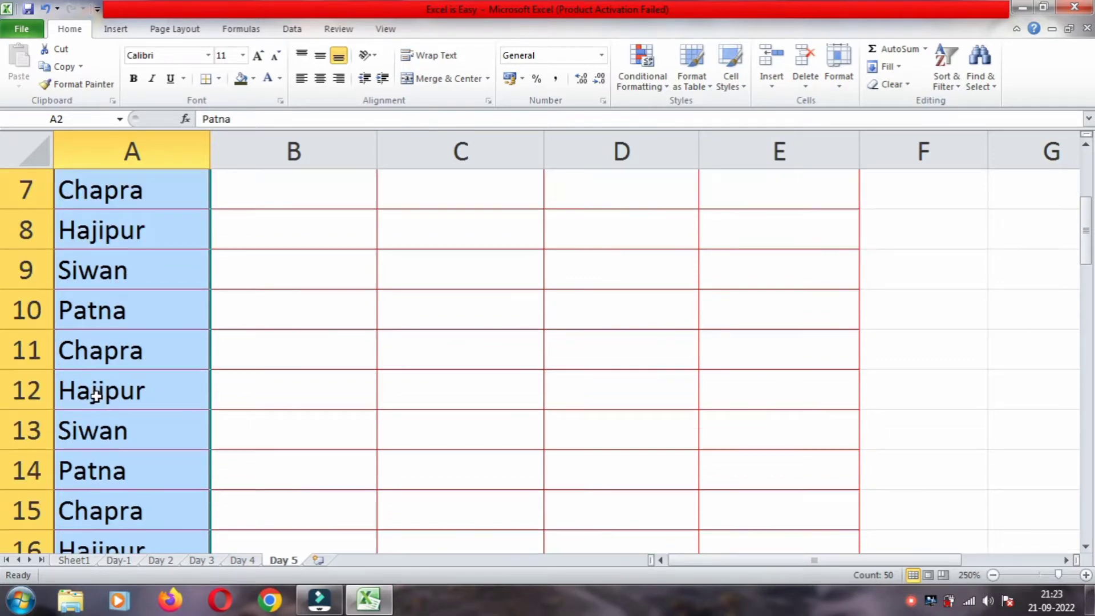
{"action": "scroll", "coordinate": [95, 396], "scroll_direction": "up", "scroll_amount": 2}
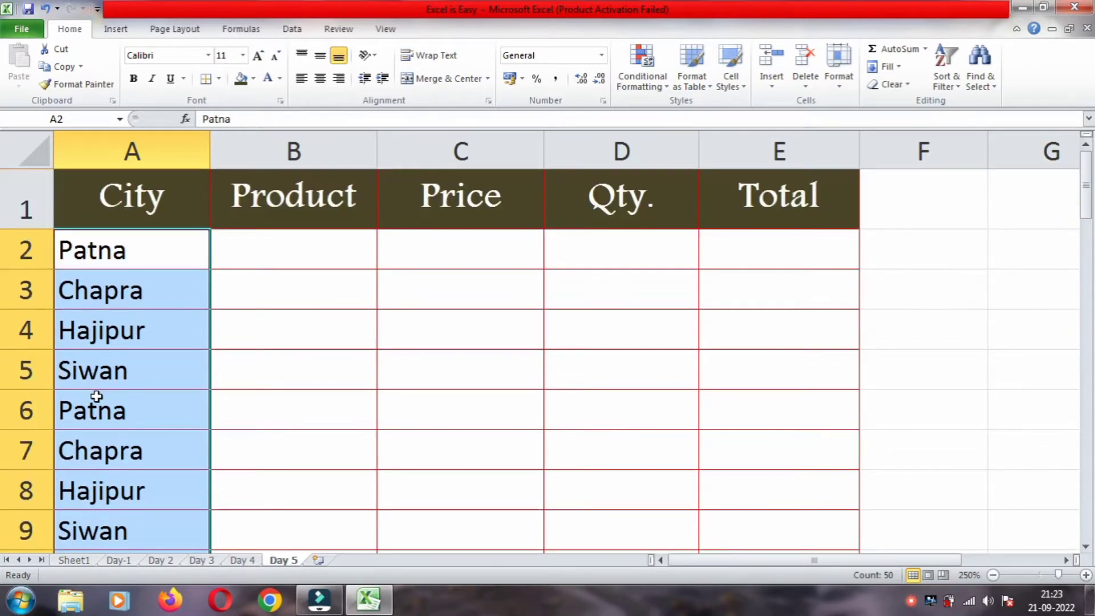
Enter Laptop and Mouse in cells B2 and B3.
{"action": "left_click", "coordinate": [314, 250]}
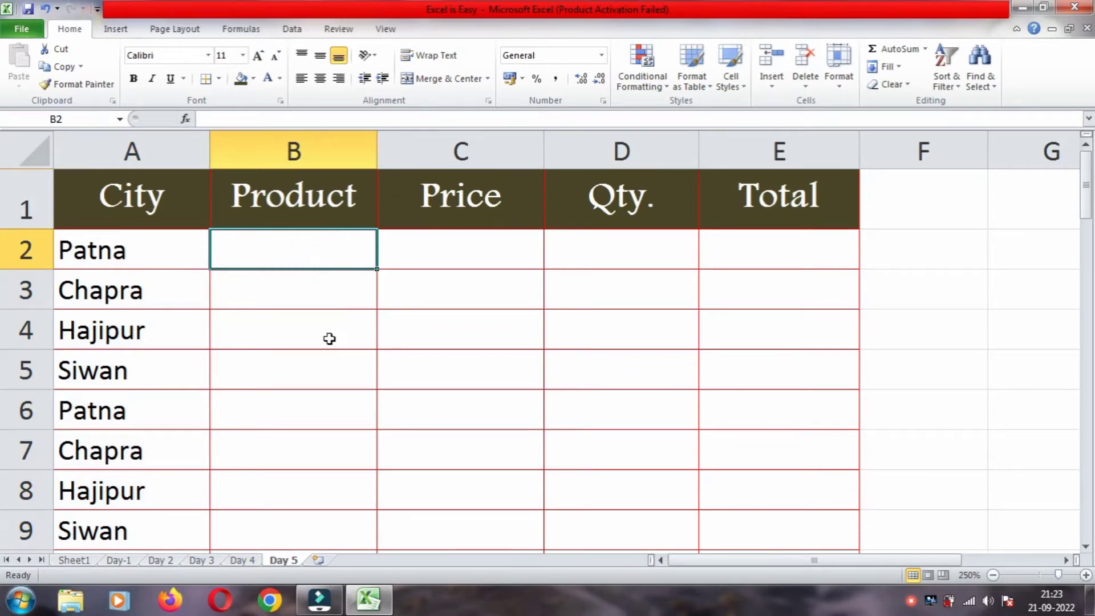
{"action": "type", "text": "Laptop"}
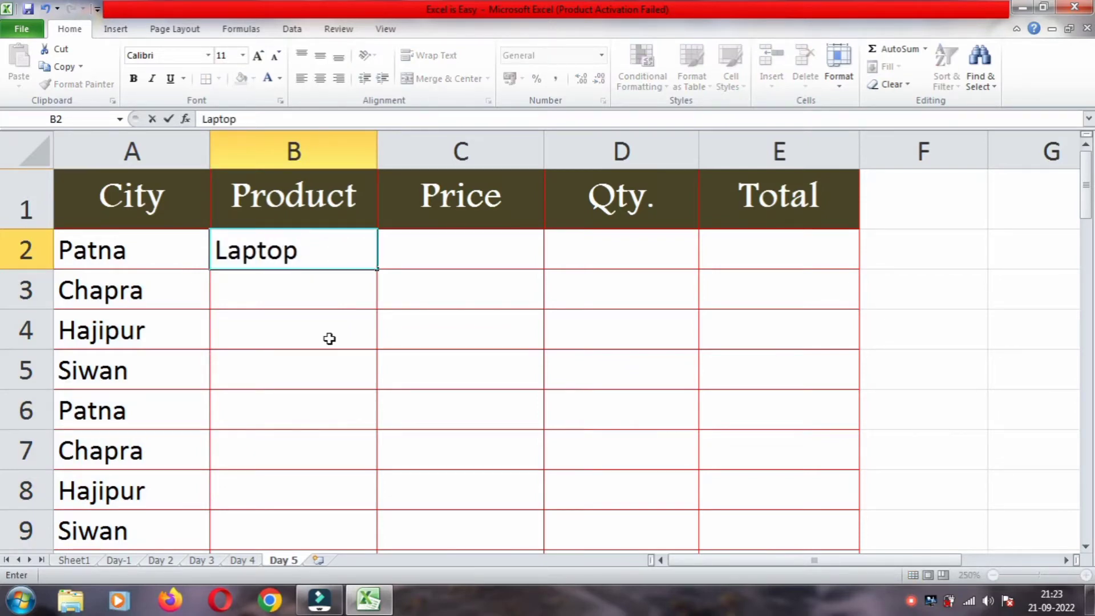
{"action": "key", "text": "Return"}
{"action": "type", "text": "Mouse"}
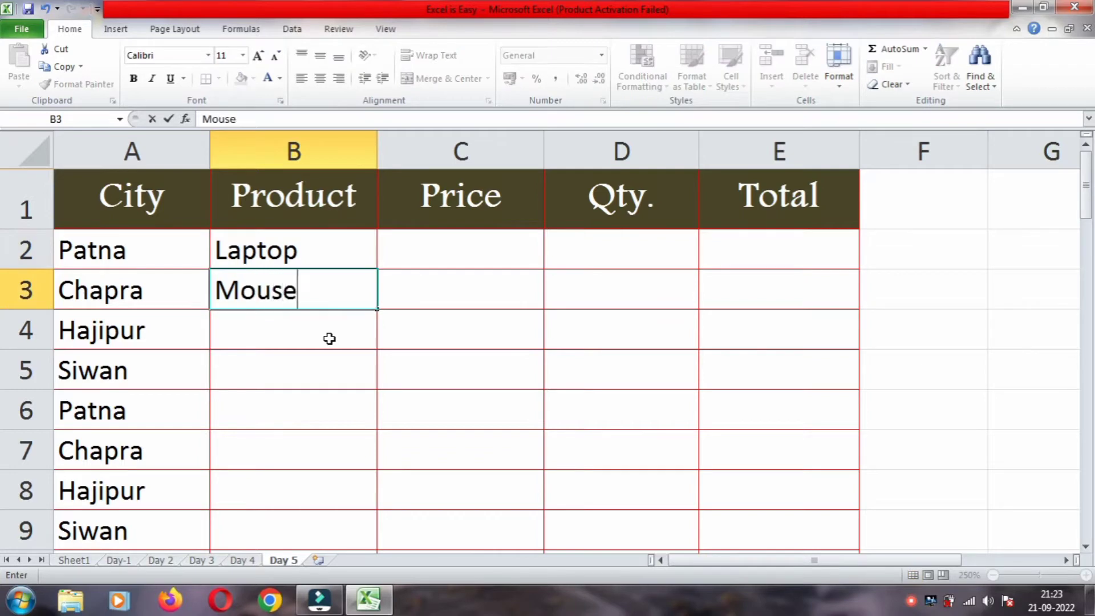
{"action": "key", "text": "Return"}
{"action": "key", "text": "Return"}
Type Keyboard, CPU, RAM and Hard Disk into B4:B7, correcting a typo.
{"action": "left_click", "coordinate": [330, 339]}
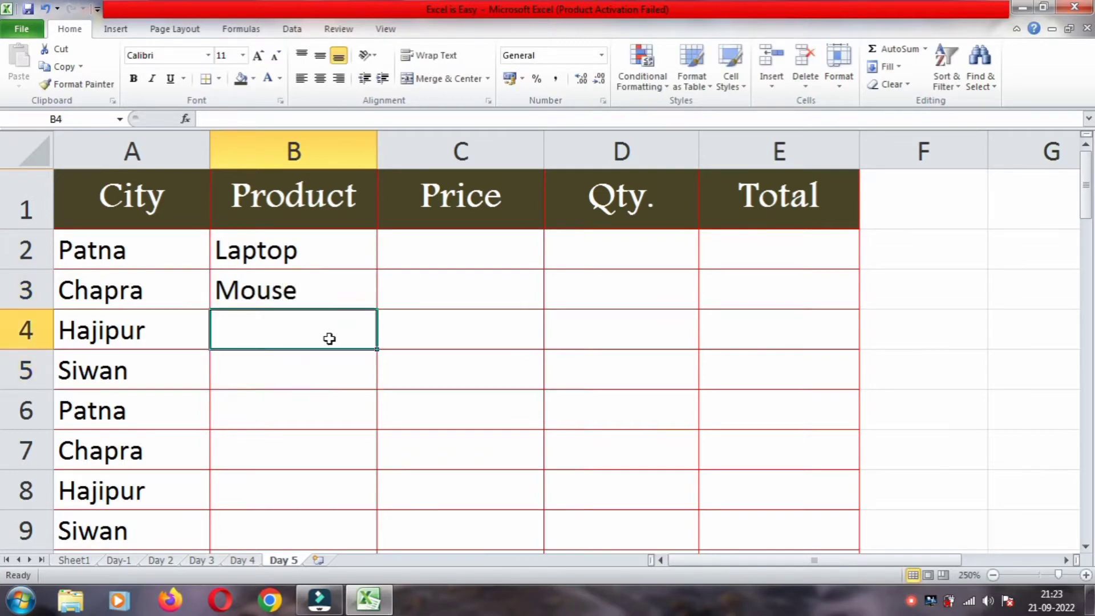
{"action": "type", "text": "K"}
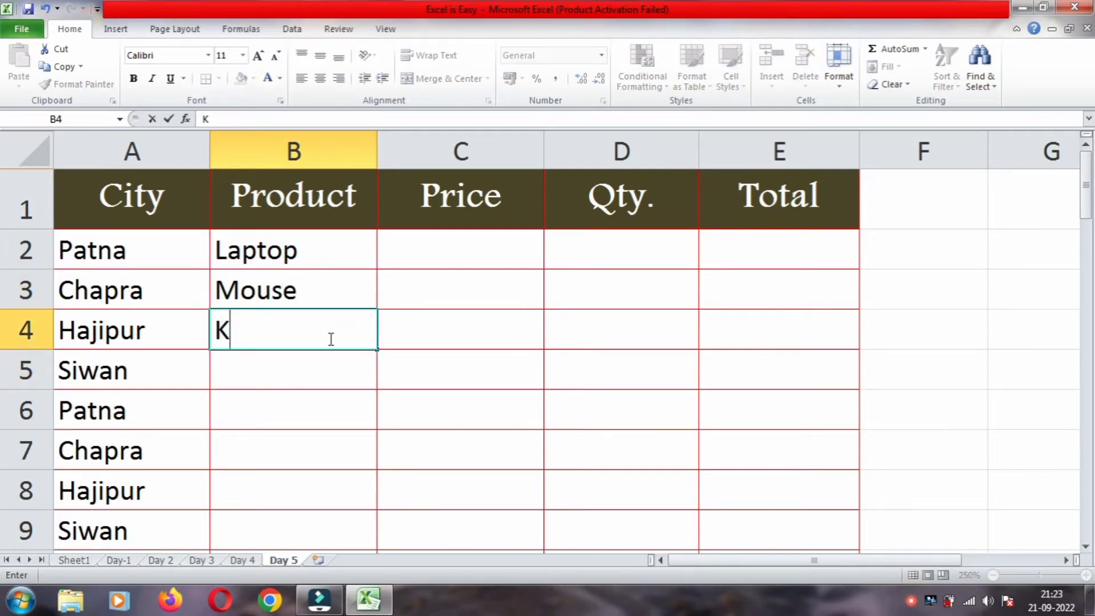
{"action": "type", "text": "eyboar"}
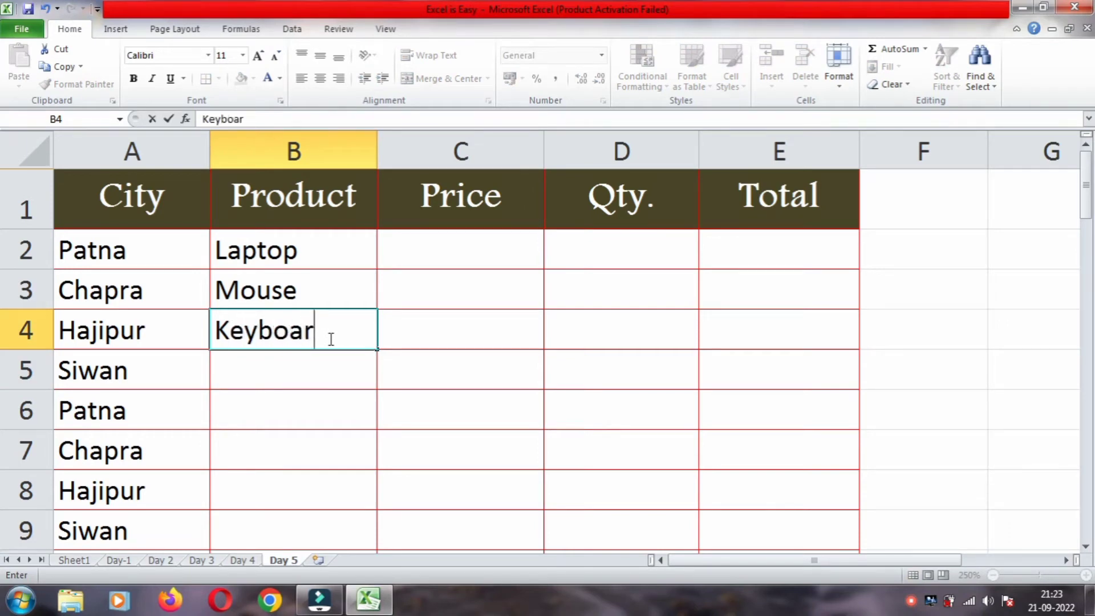
{"action": "type", "text": "d"}
{"action": "key", "text": "Return"}
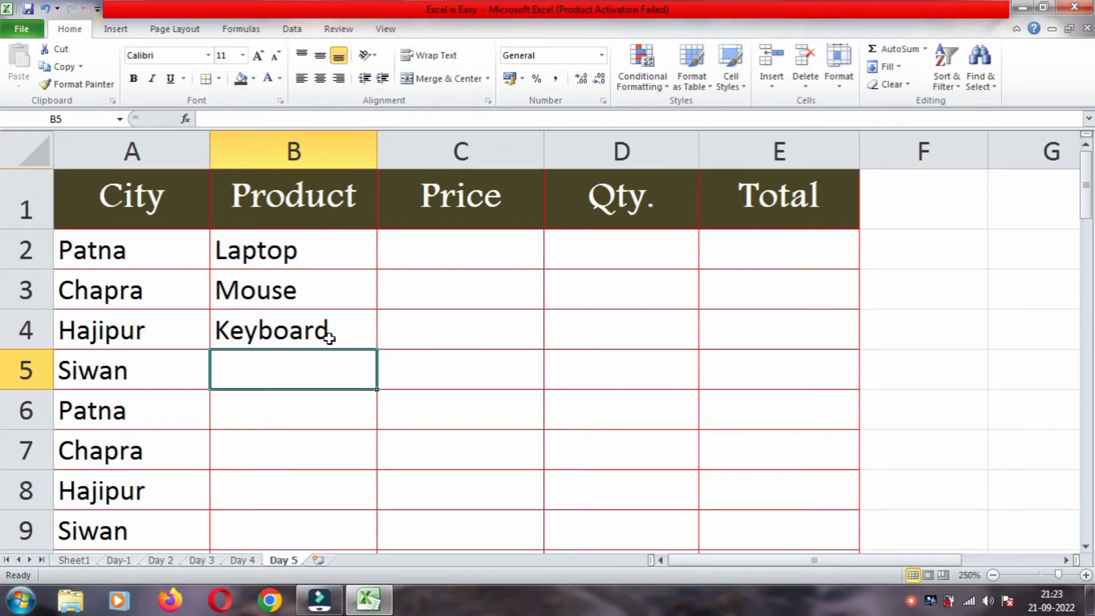
{"action": "type", "text": "CPU"}
{"action": "key", "text": "Return"}
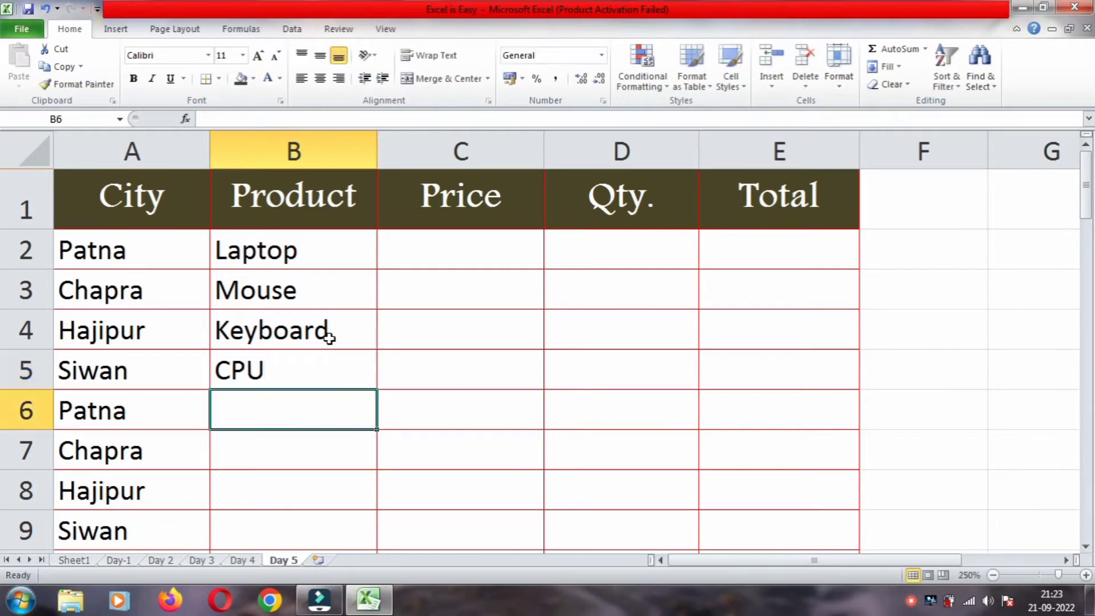
{"action": "type", "text": "S"}
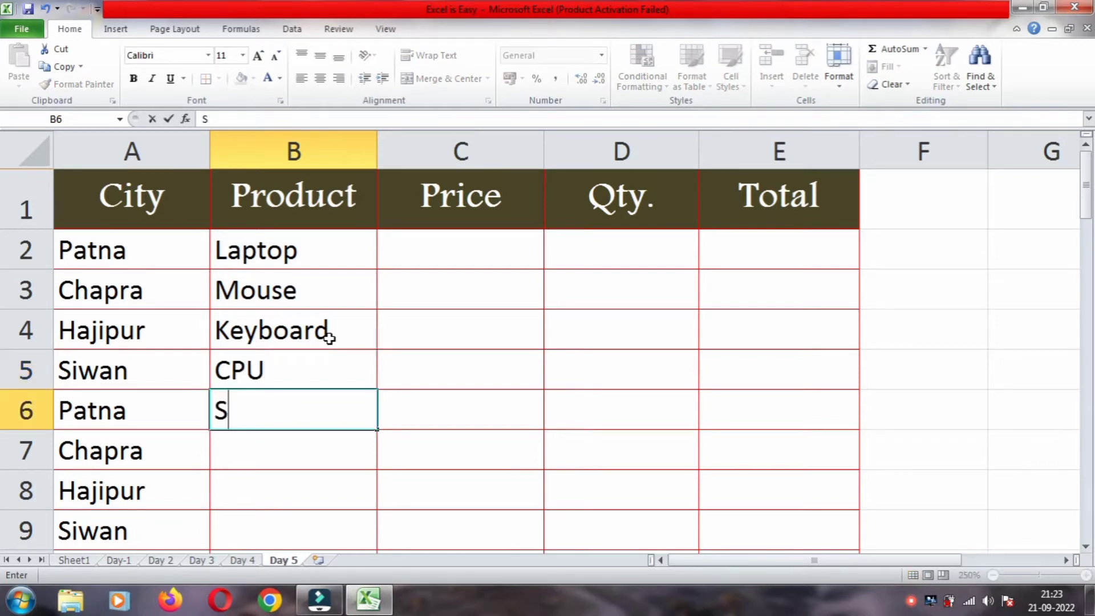
{"action": "key", "text": "BackSpace"}
{"action": "type", "text": "RAM"}
{"action": "key", "text": "Return"}
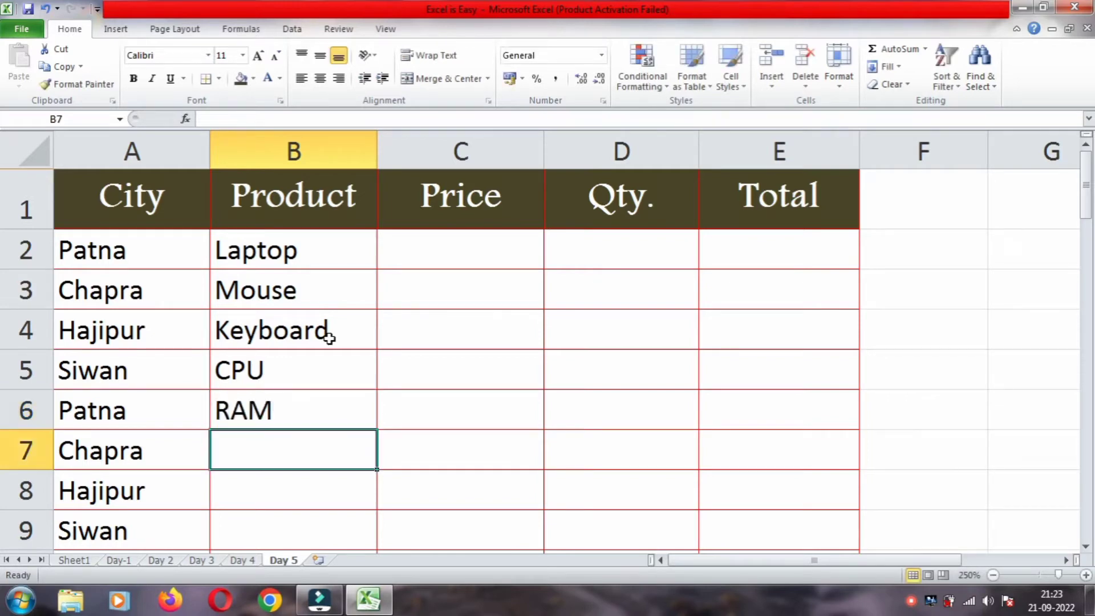
{"action": "type", "text": "H"}
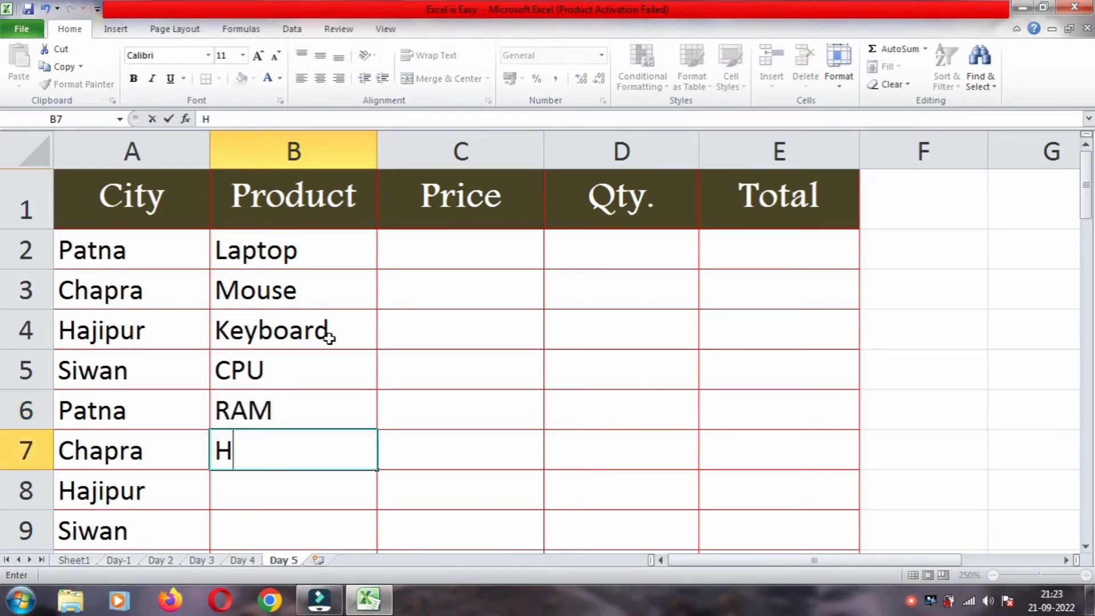
{"action": "type", "text": "ard"}
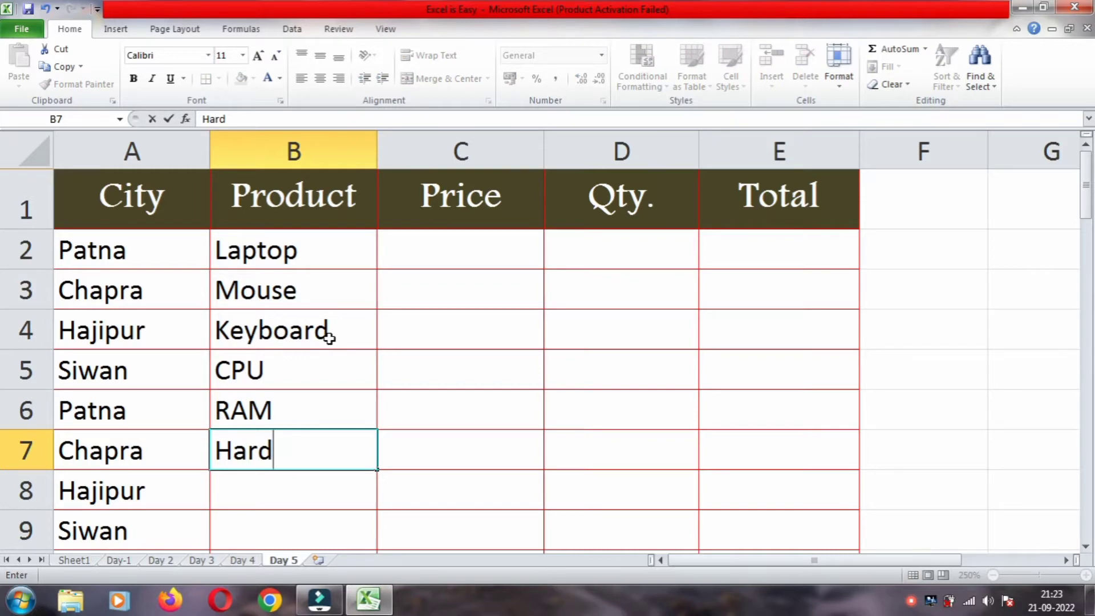
{"action": "type", "text": " Di"}
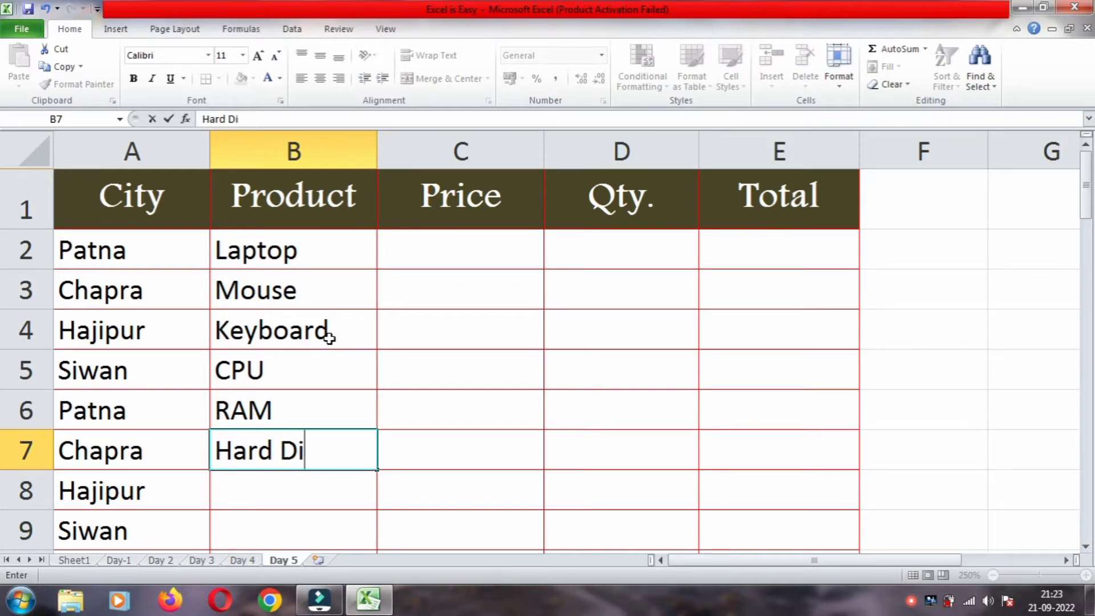
{"action": "type", "text": "sk"}
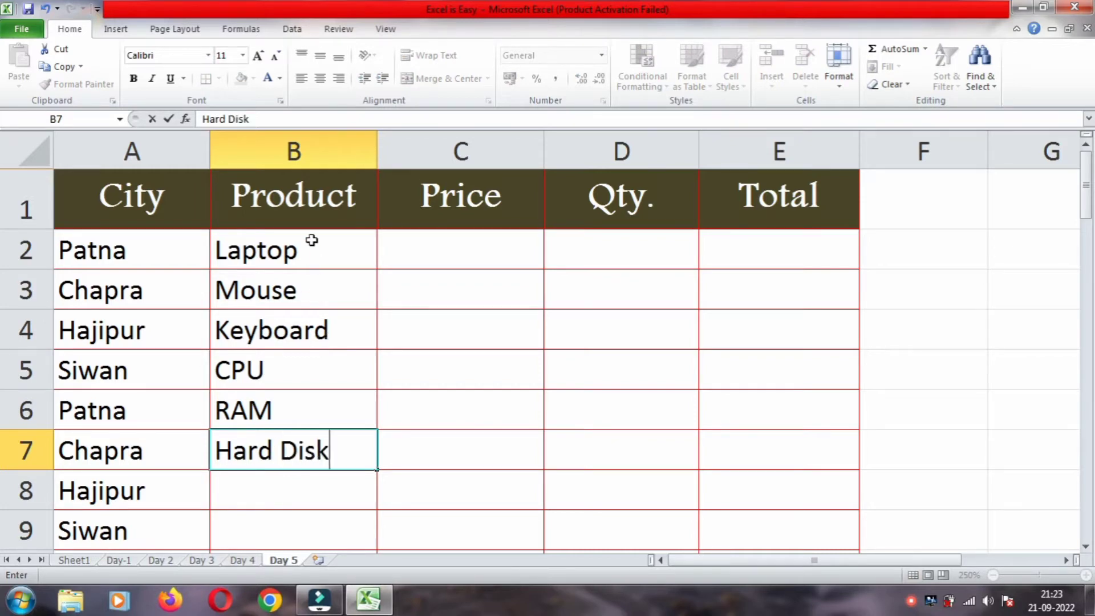
Select the six products in B2:B7 and repeat them down column B to row 51.
{"action": "left_click_drag", "start_coordinate": [312, 239], "coordinate": [310, 284]}
{"action": "left_click_drag", "start_coordinate": [303, 330], "coordinate": [299, 365]}
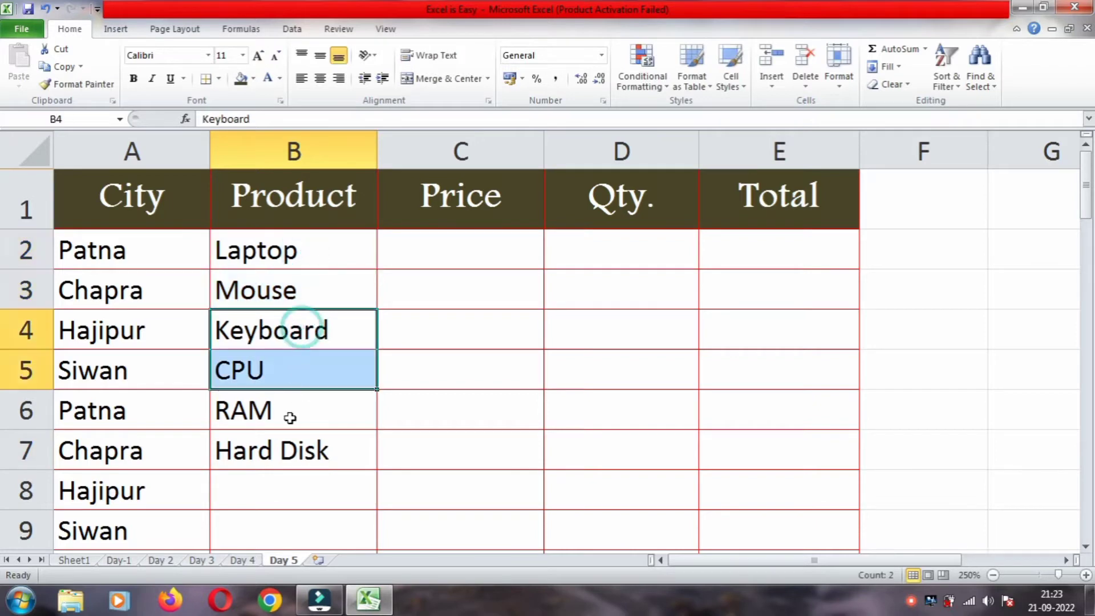
{"action": "left_click_drag", "start_coordinate": [288, 411], "coordinate": [294, 448]}
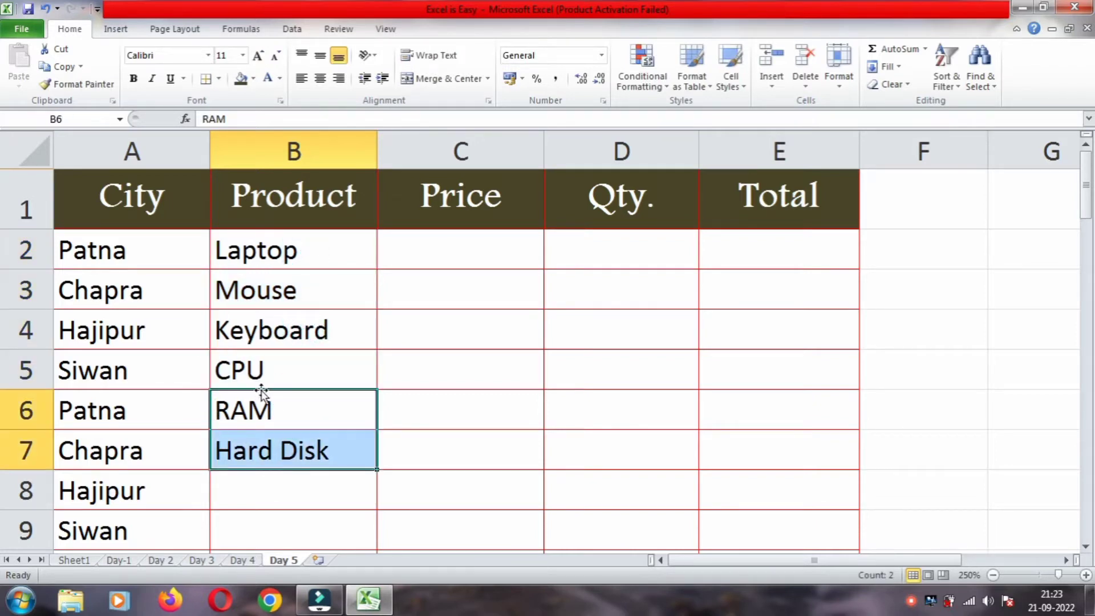
{"action": "left_click_drag", "start_coordinate": [110, 254], "coordinate": [105, 354]}
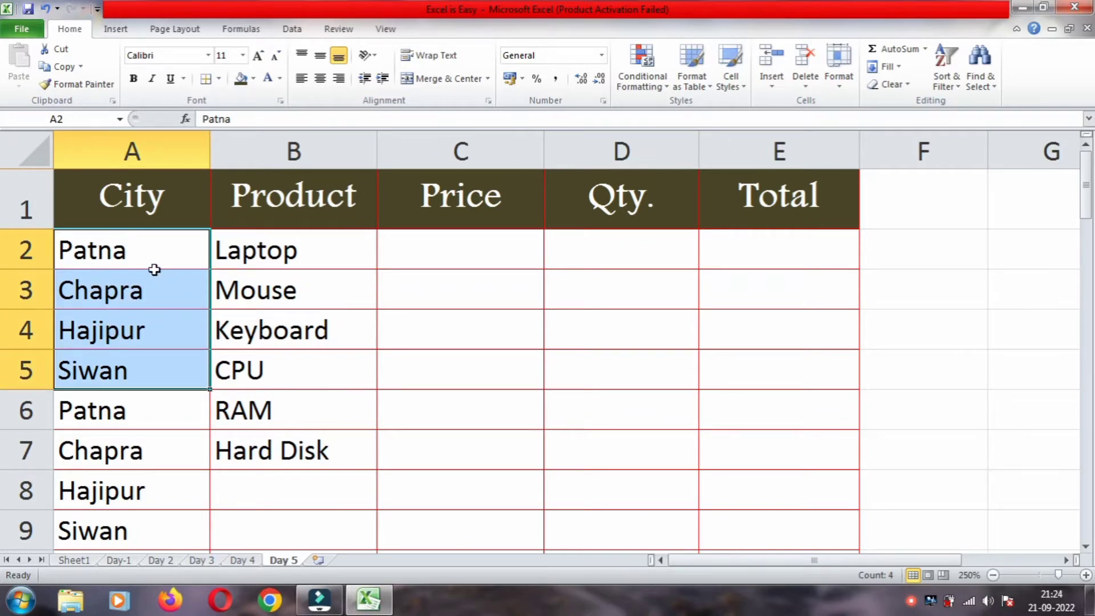
{"action": "left_click_drag", "start_coordinate": [134, 249], "coordinate": [137, 369]}
{"action": "left_click_drag", "start_coordinate": [249, 247], "coordinate": [251, 334]}
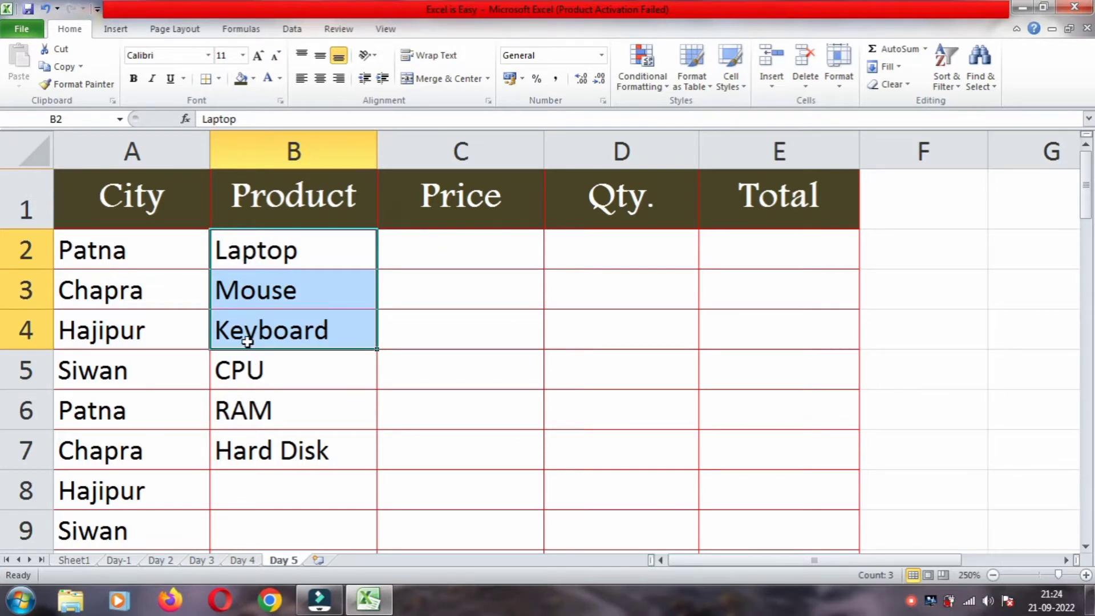
{"action": "left_click", "coordinate": [303, 254]}
{"action": "mouse_move", "coordinate": [304, 254]}
{"action": "left_mouse_down"}
{"action": "mouse_move", "coordinate": [356, 454]}
{"action": "mouse_move", "coordinate": [374, 611]}
{"action": "mouse_move", "coordinate": [353, 497]}
{"action": "left_mouse_up"}
{"action": "scroll", "coordinate": [352, 496], "scroll_direction": "up", "scroll_amount": 8}
{"action": "scroll", "coordinate": [352, 496], "scroll_direction": "up", "scroll_amount": 7}
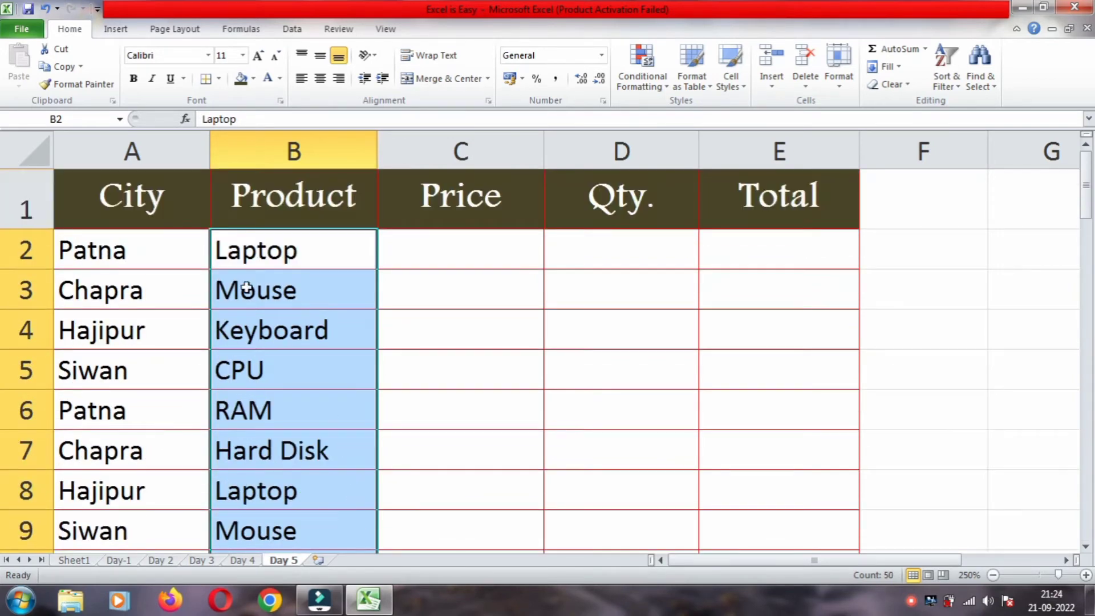
{"action": "left_click", "coordinate": [435, 249]}
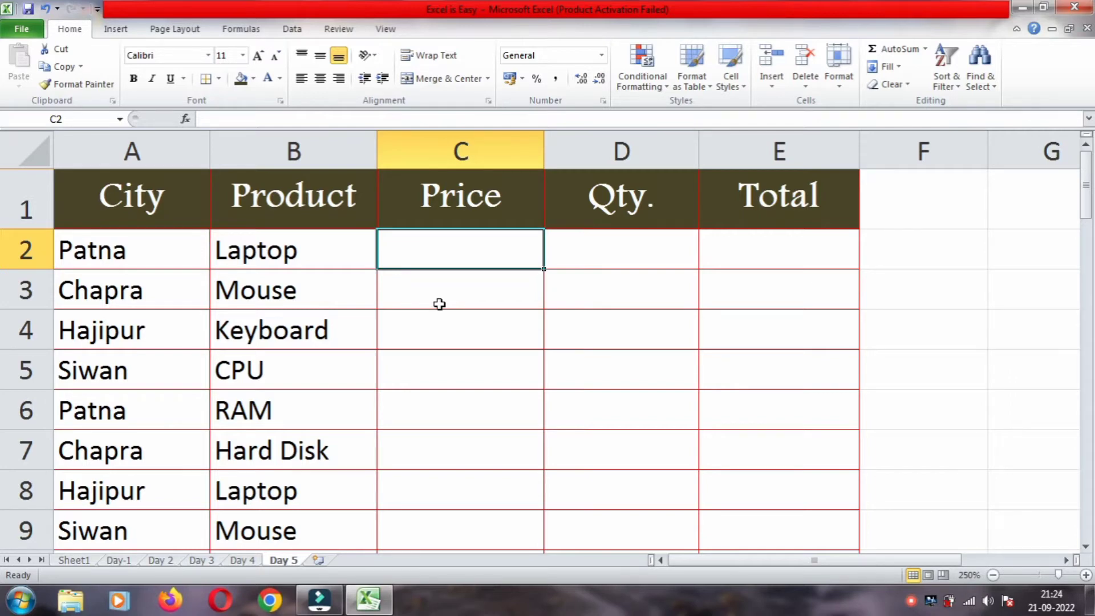
Begin C2's formula as =IF(B2="Laptop",35000 to price laptops.
{"action": "type", "text": "="}
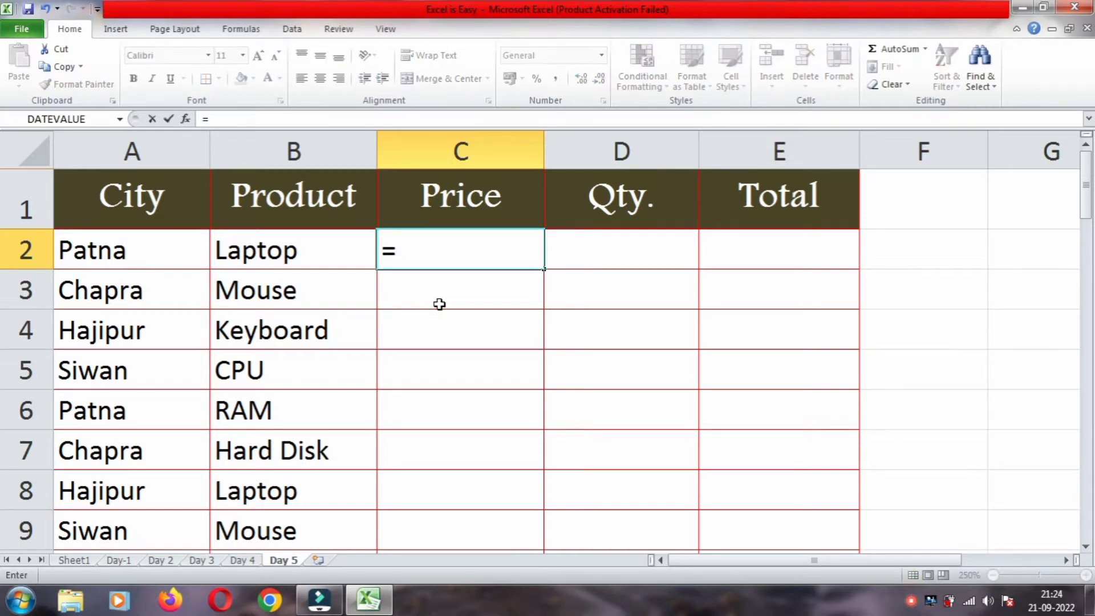
{"action": "type", "text": "if"}
{"action": "key", "text": "Tab"}
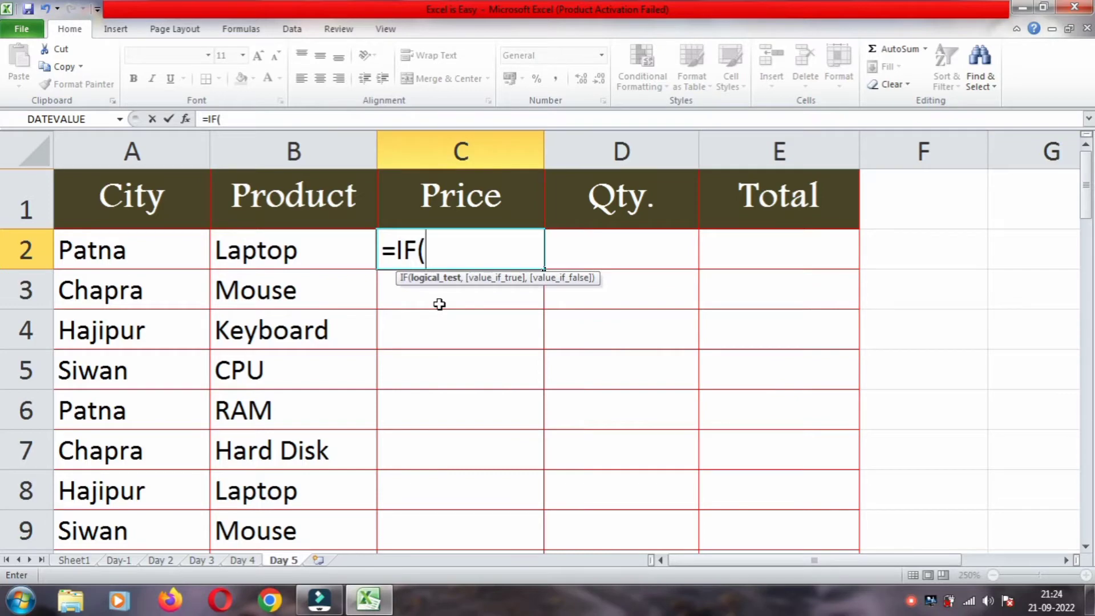
{"action": "left_click", "coordinate": [244, 251]}
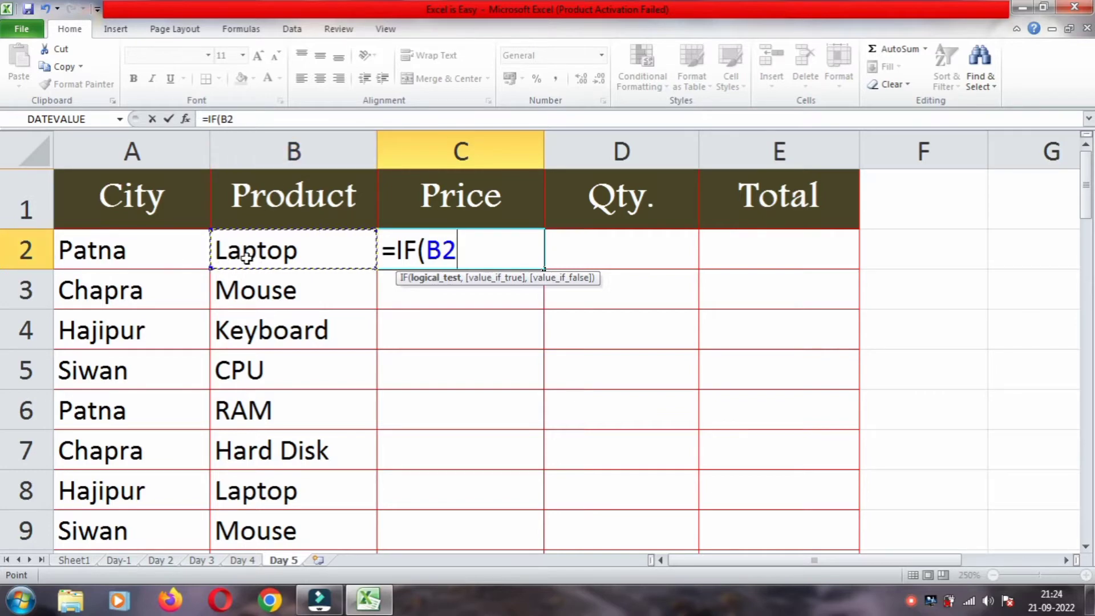
{"action": "type", "text": "="}
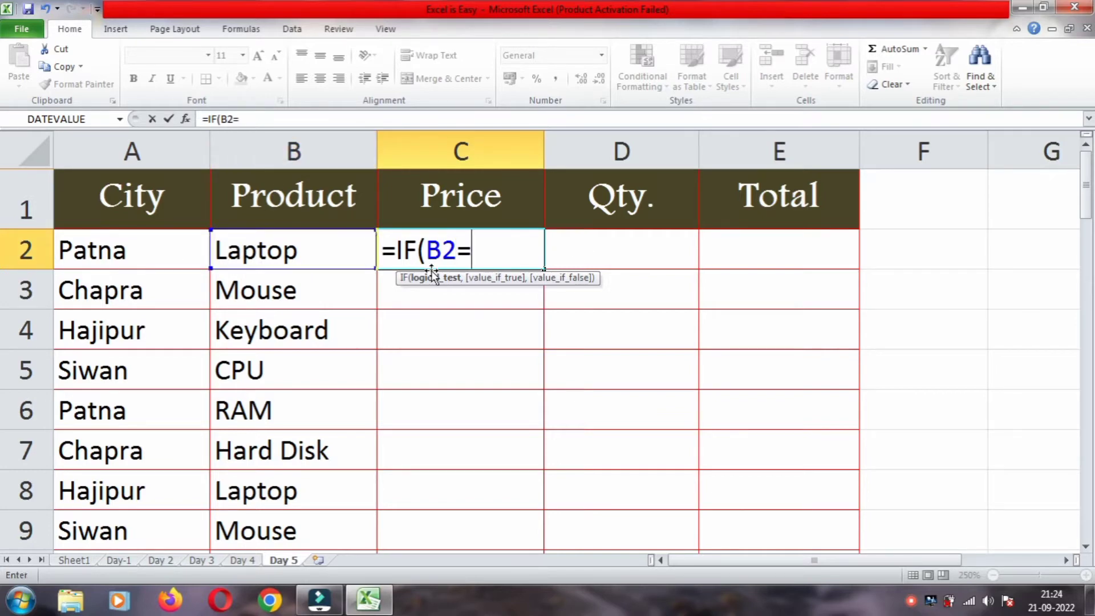
{"action": "type", "text": "\""}
{"action": "type", "text": "Laptop"}
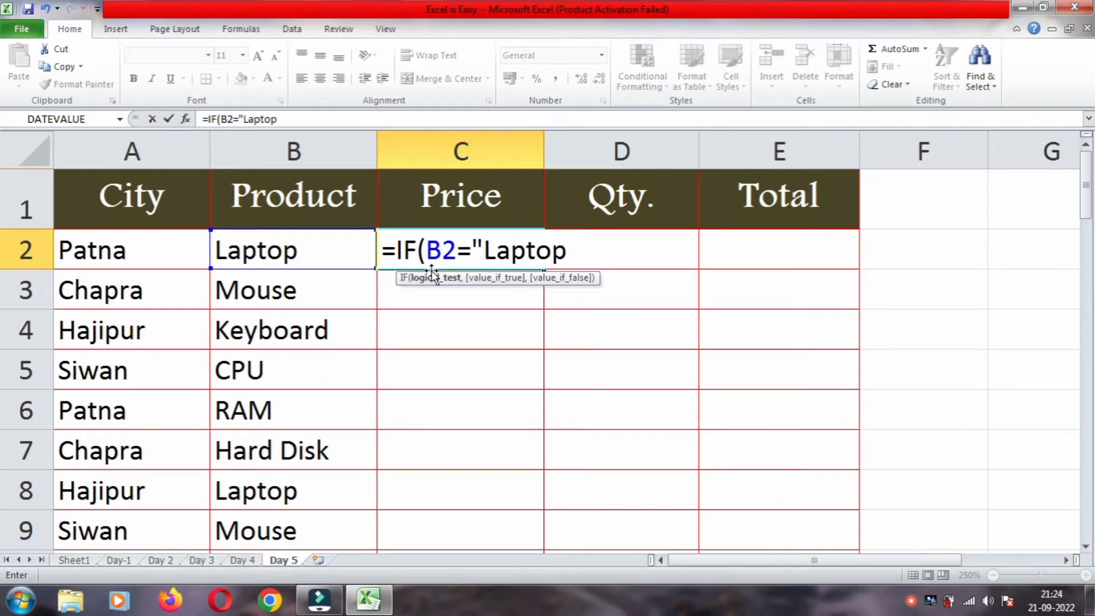
{"action": "type", "text": "\""}
{"action": "type", "text": ","}
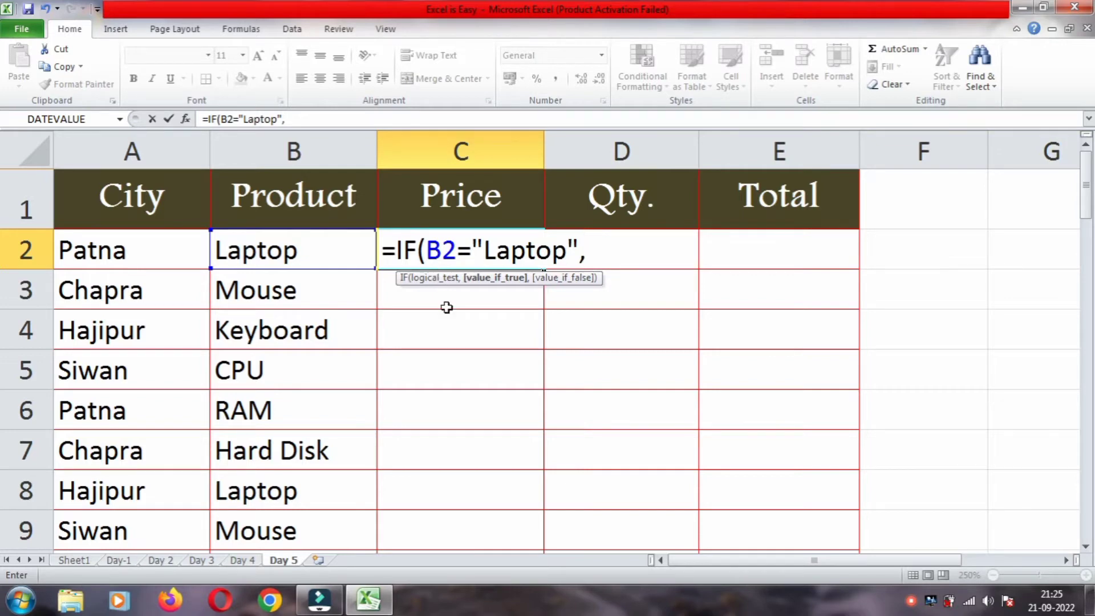
{"action": "type", "text": "350"}
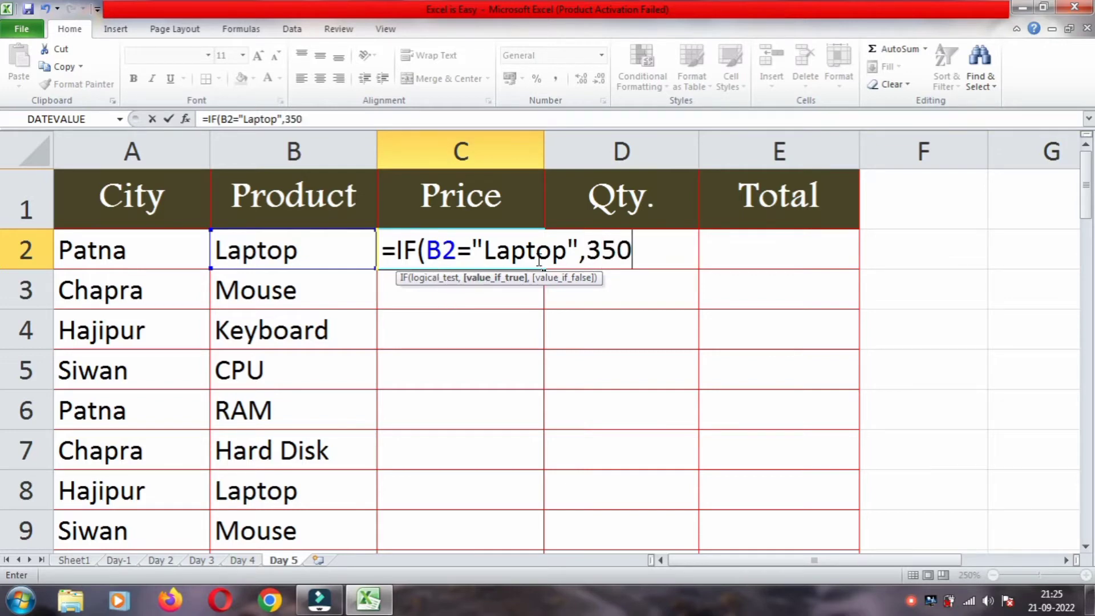
{"action": "type", "text": "00"}
Add a nested IF so that B2="Mouse" returns 350.
{"action": "type", "text": ","}
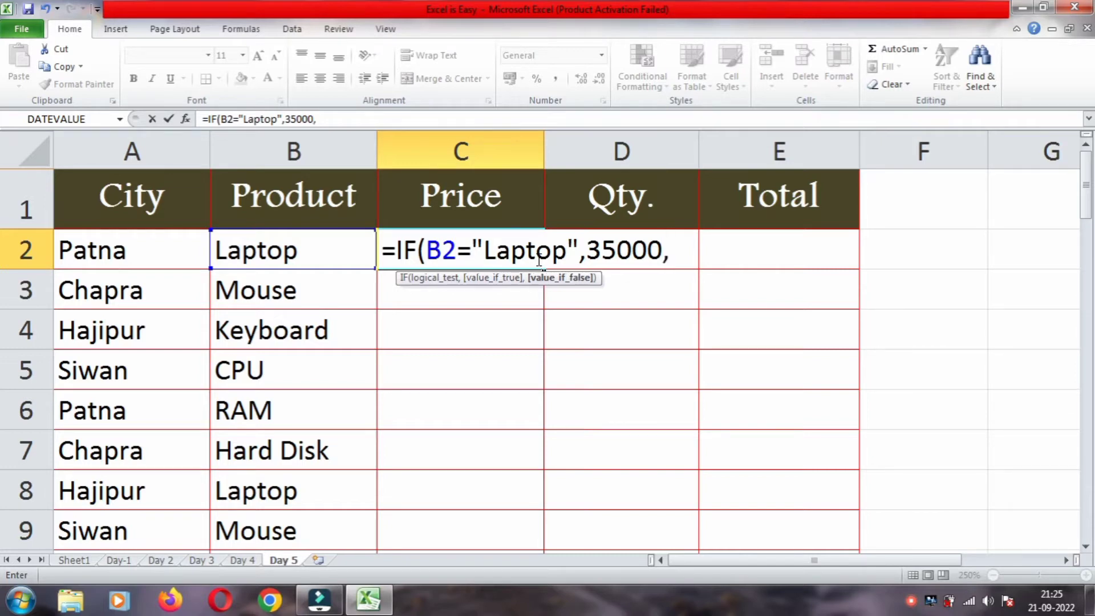
{"action": "type", "text": "if"}
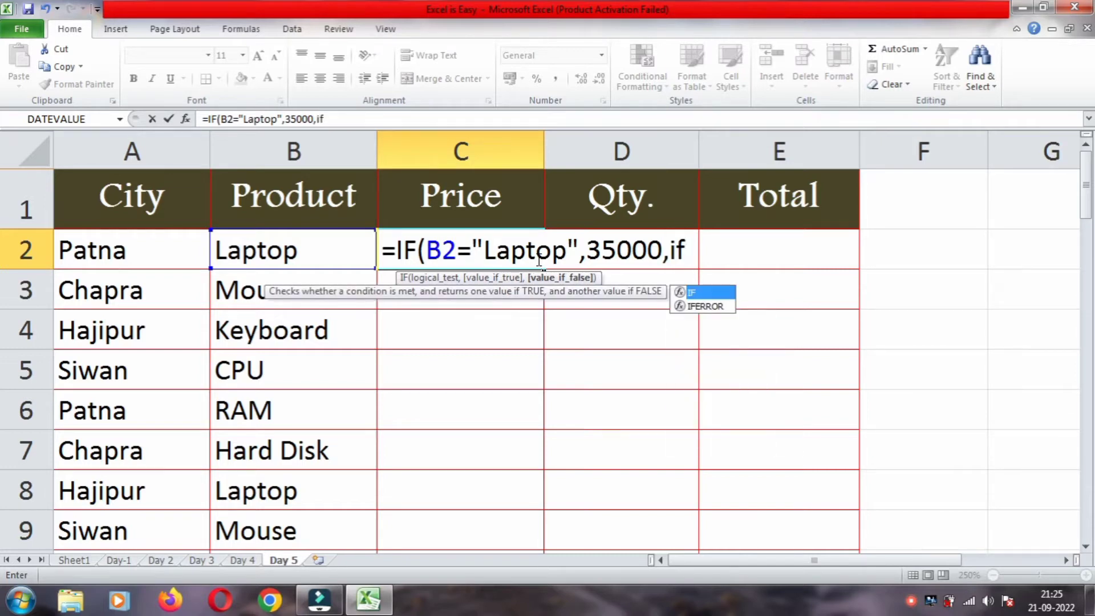
{"action": "key", "text": "Tab"}
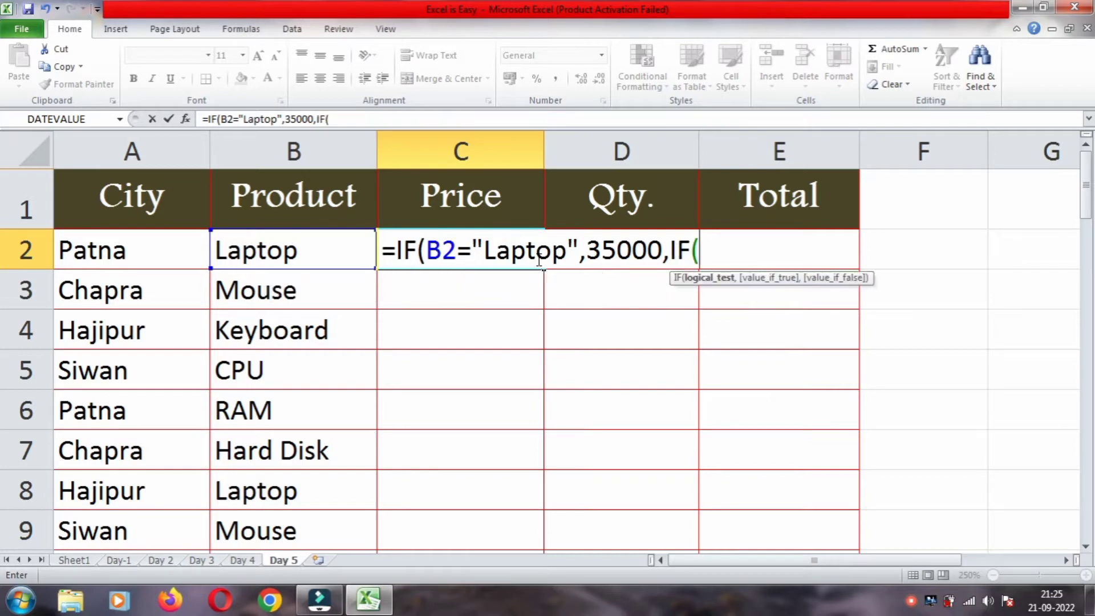
{"action": "left_click", "coordinate": [309, 249]}
{"action": "type", "text": "="}
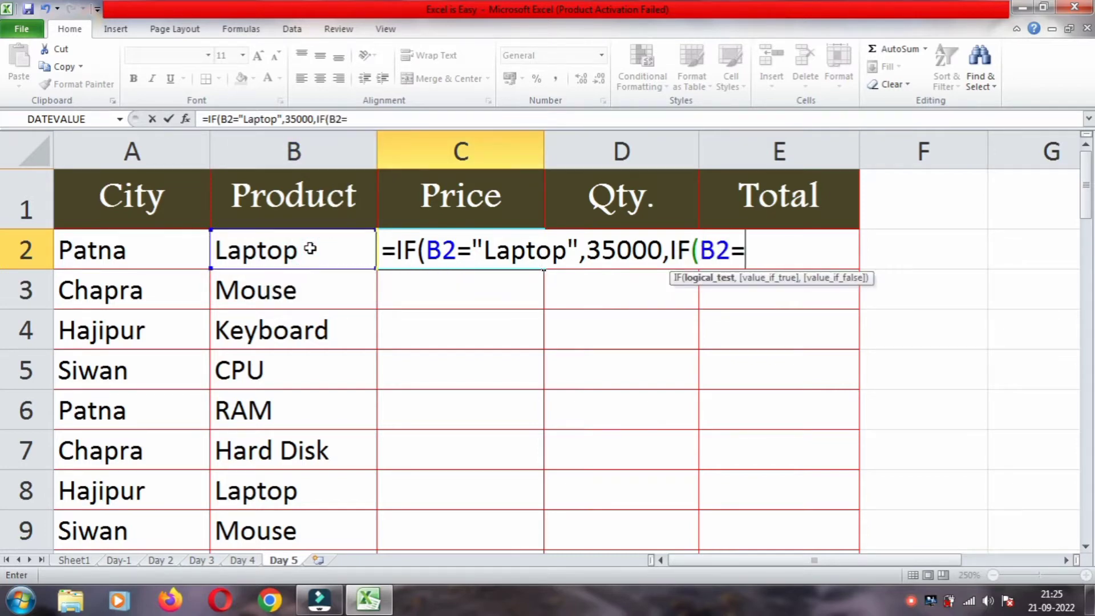
{"action": "type", "text": "\""}
{"action": "type", "text": "Mouse"}
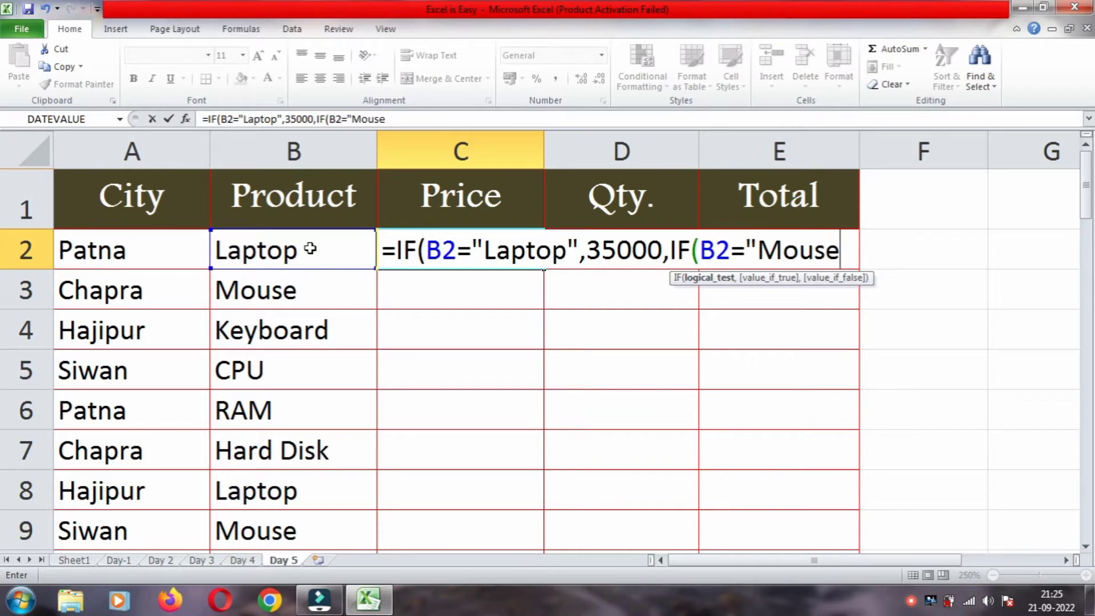
{"action": "type", "text": "\""}
{"action": "type", "text": ","}
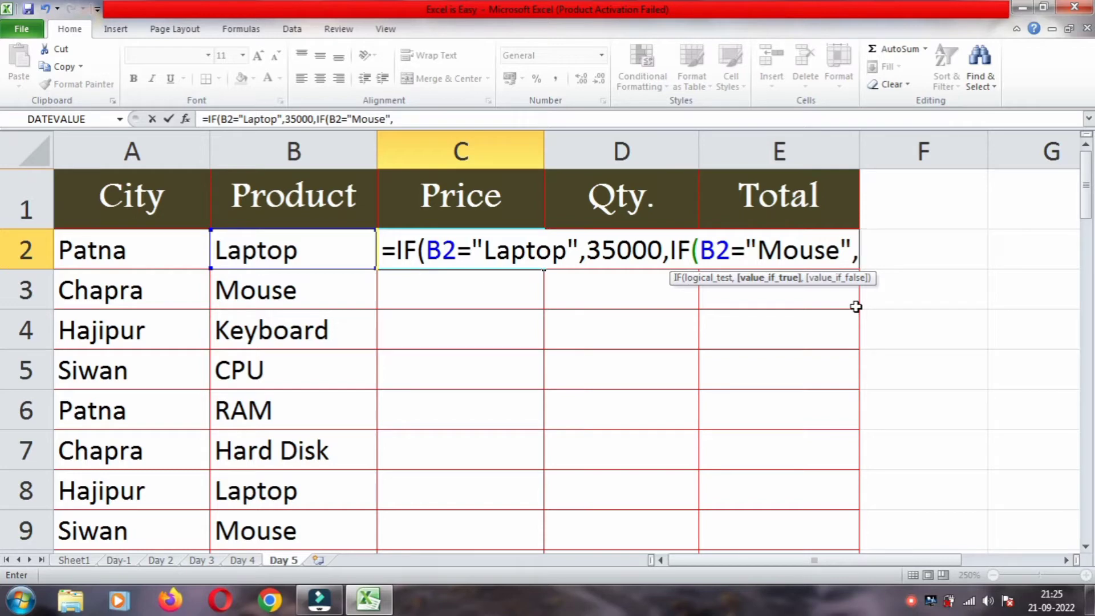
{"action": "type", "text": "350"}
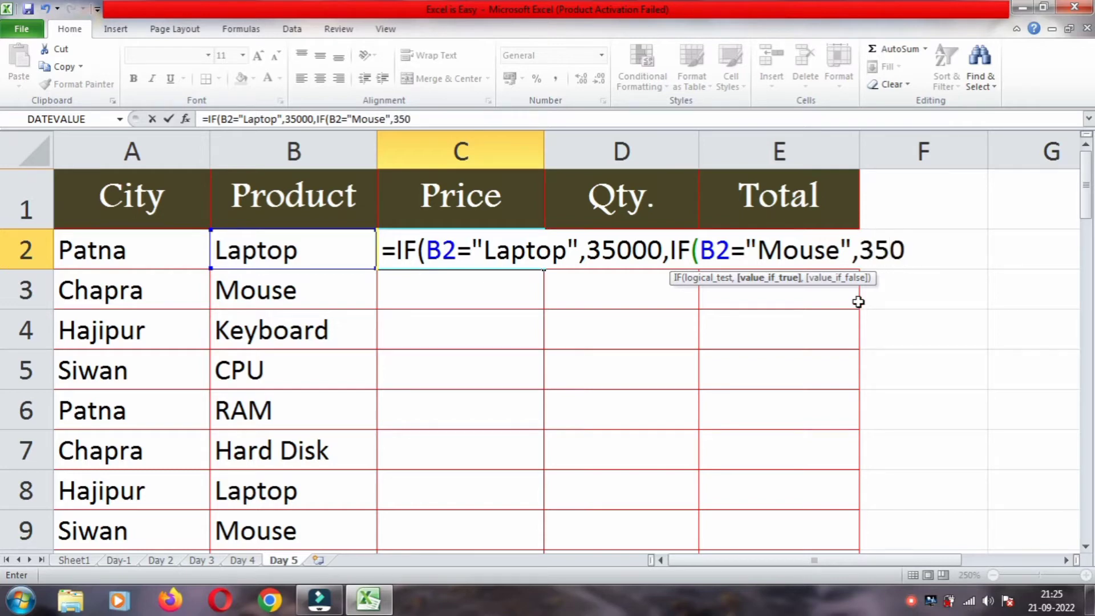
{"action": "type", "text": ","}
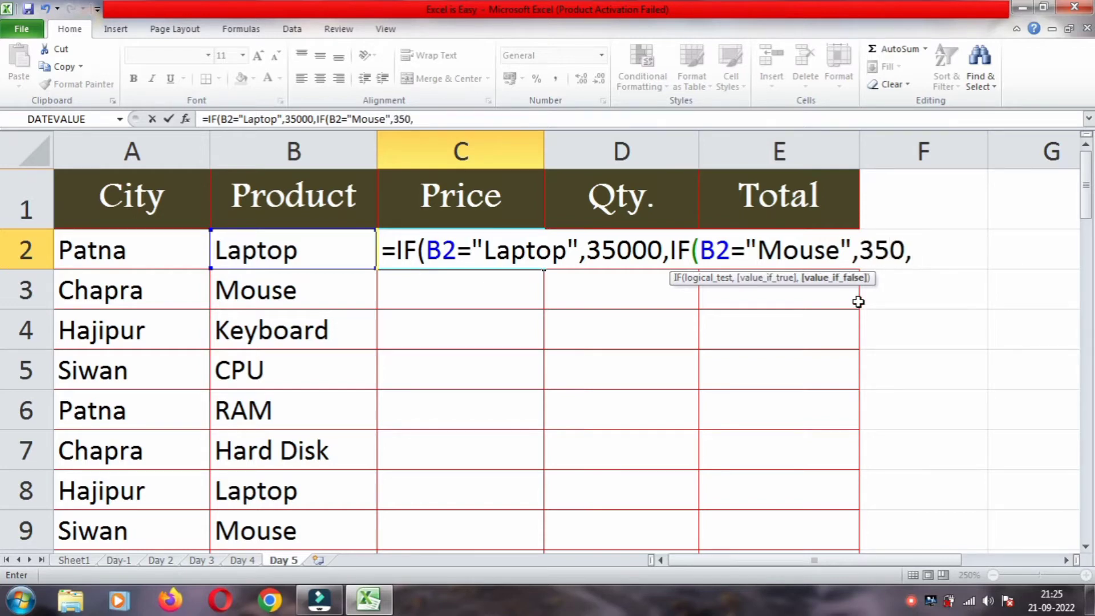
{"action": "type", "text": "if"}
Nest further IF tests pricing Keyboard at 450 and CPU at 25000.
{"action": "key", "text": "Tab"}
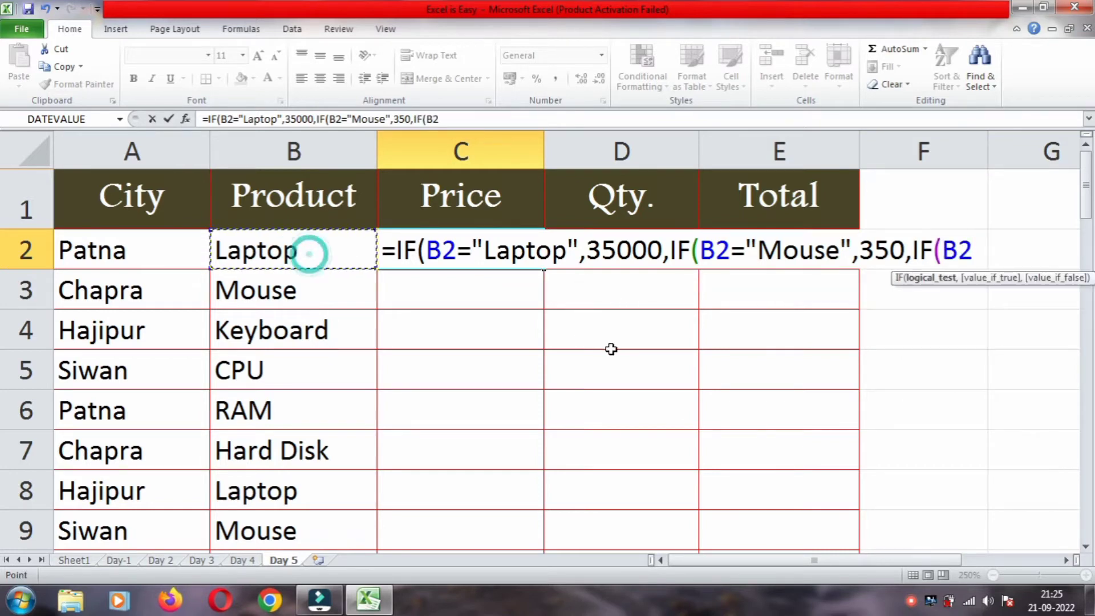
{"action": "type", "text": "="}
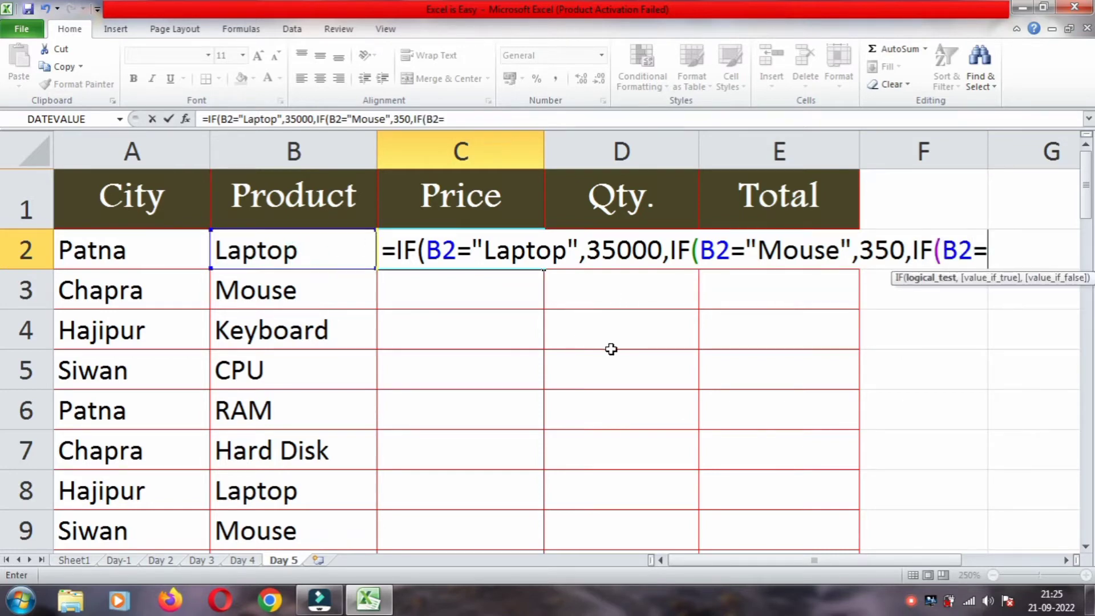
{"action": "type", "text": "\""}
{"action": "type", "text": "Keyboard"}
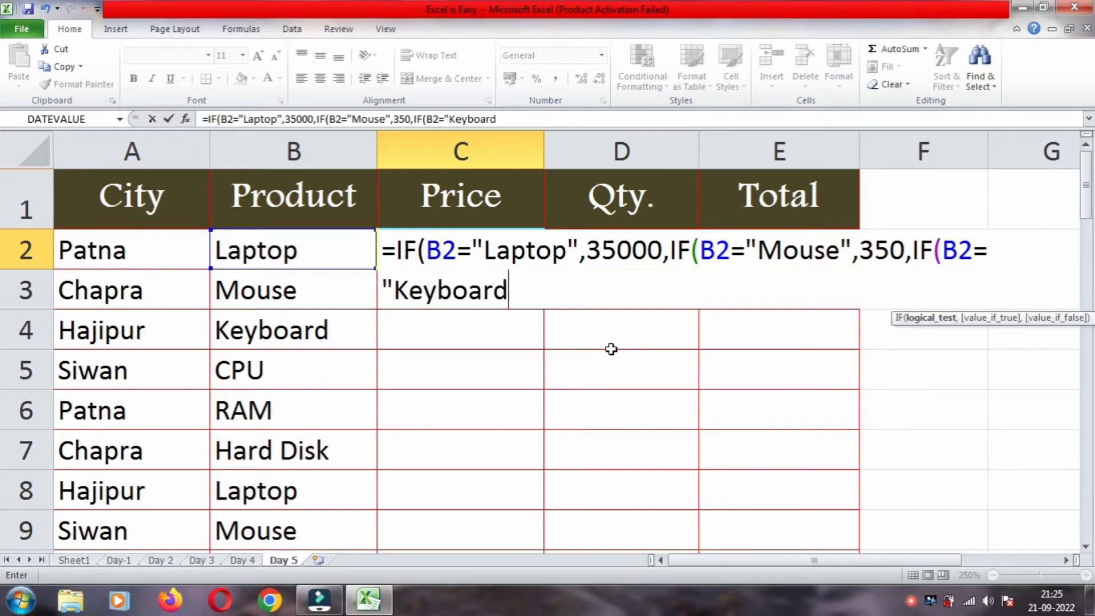
{"action": "type", "text": "\","}
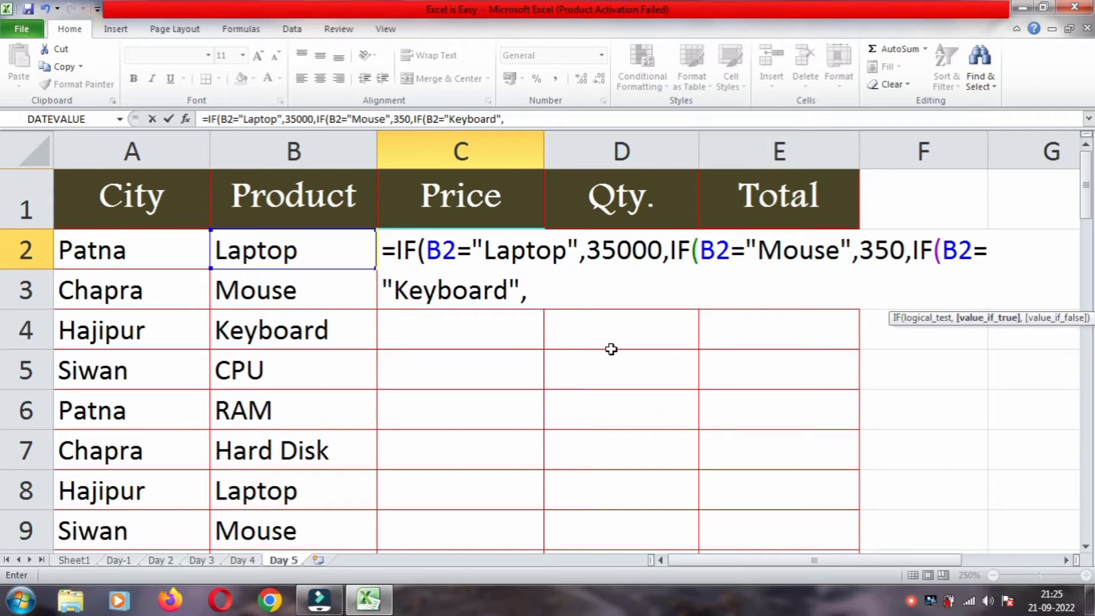
{"action": "type", "text": "450"}
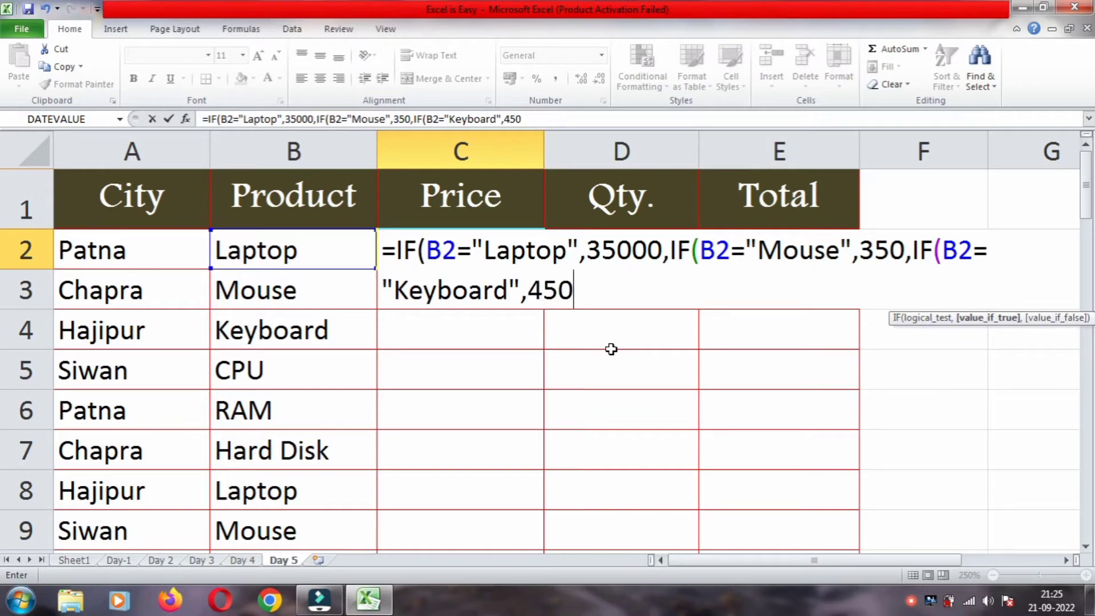
{"action": "type", "text": ","}
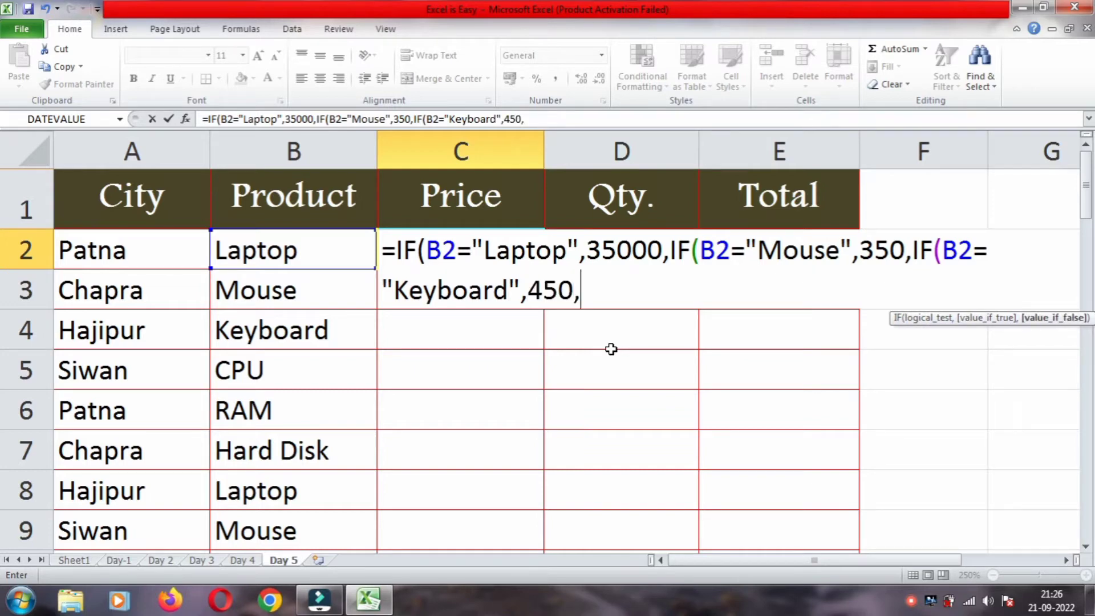
{"action": "type", "text": "if"}
{"action": "key", "text": "Tab"}
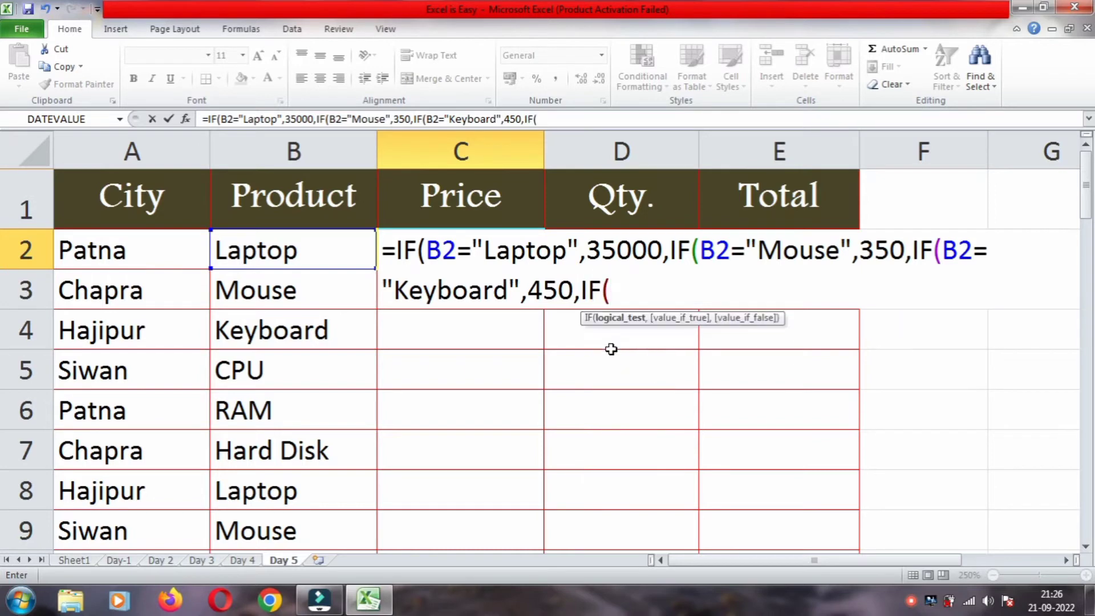
{"action": "left_click", "coordinate": [337, 242]}
{"action": "type", "text": "="}
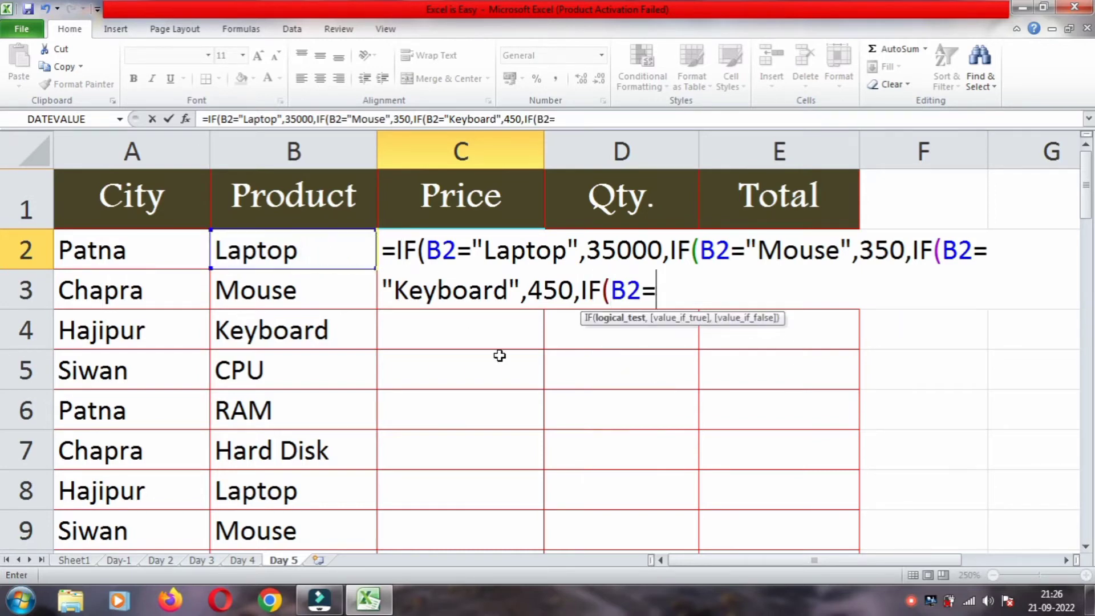
{"action": "type", "text": "\""}
{"action": "type", "text": "CP"}
{"action": "type", "text": "U\""}
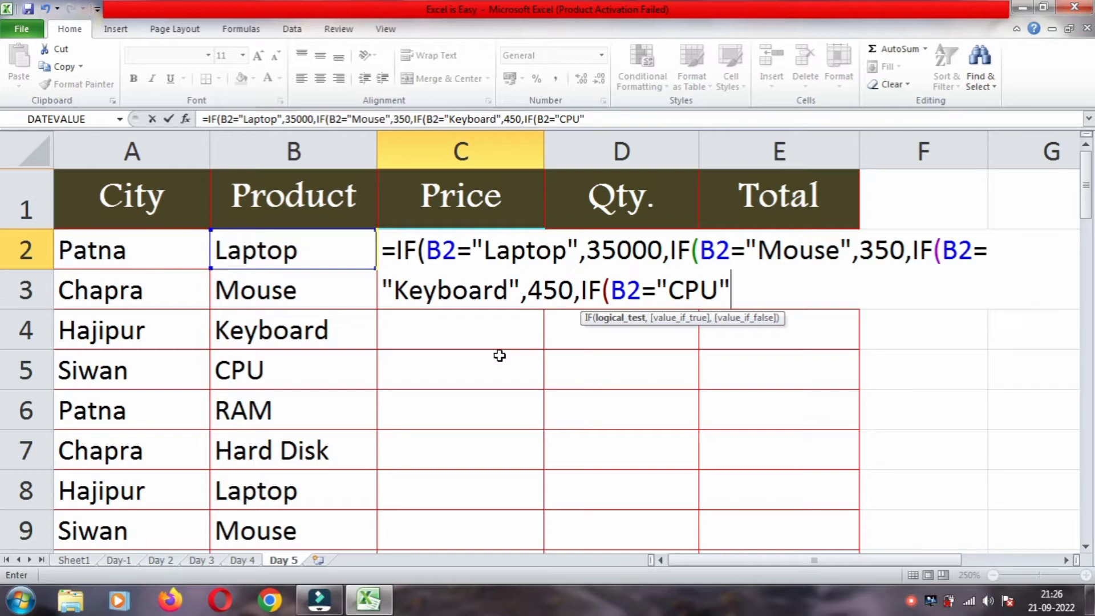
{"action": "type", "text": ","}
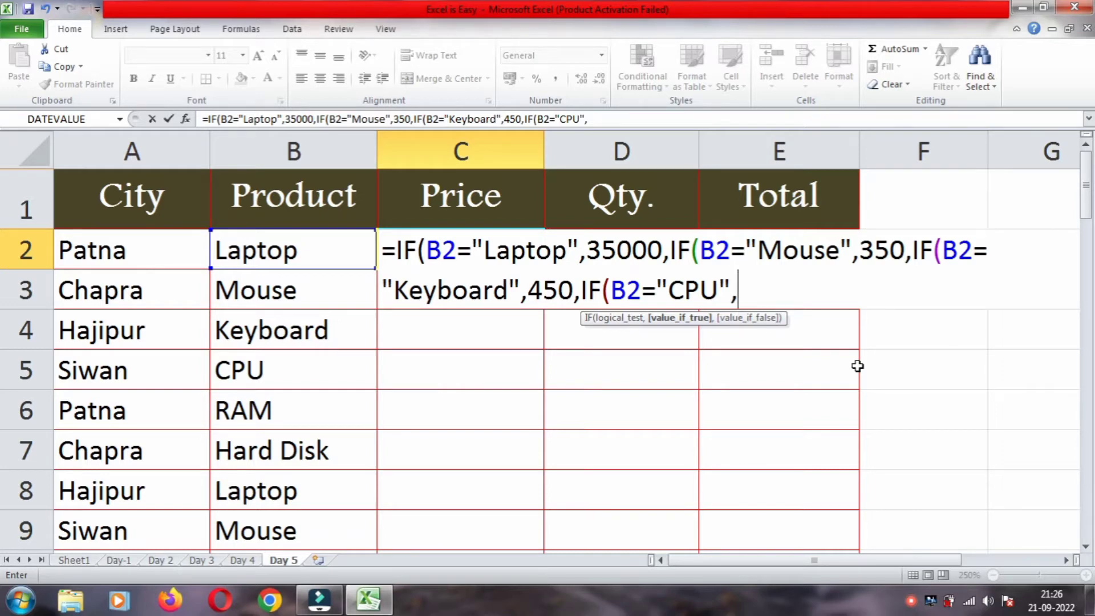
{"action": "type", "text": "250"}
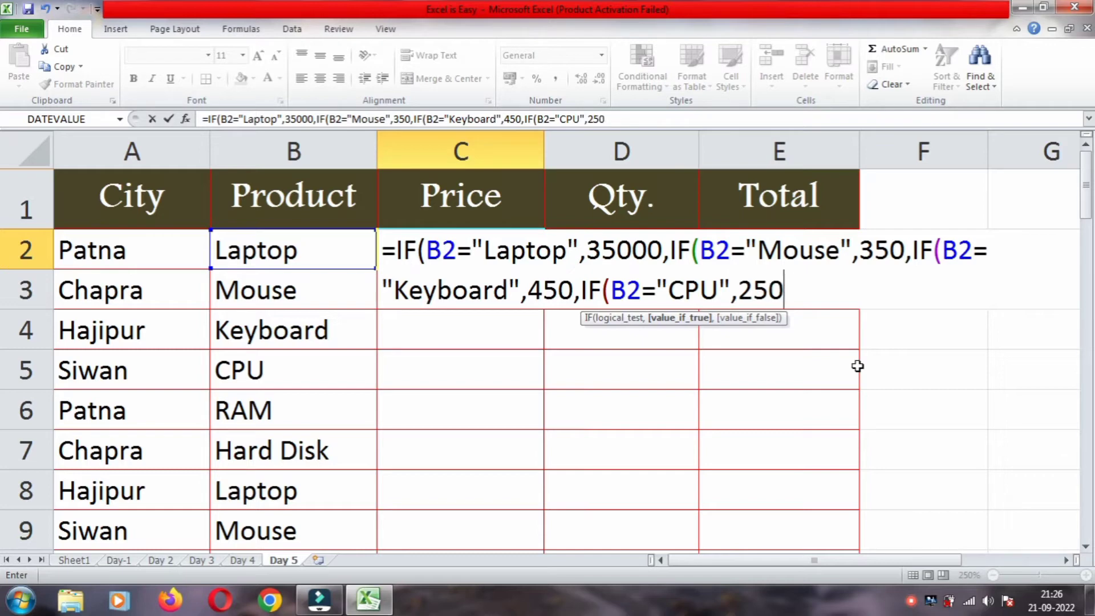
{"action": "type", "text": "00,"}
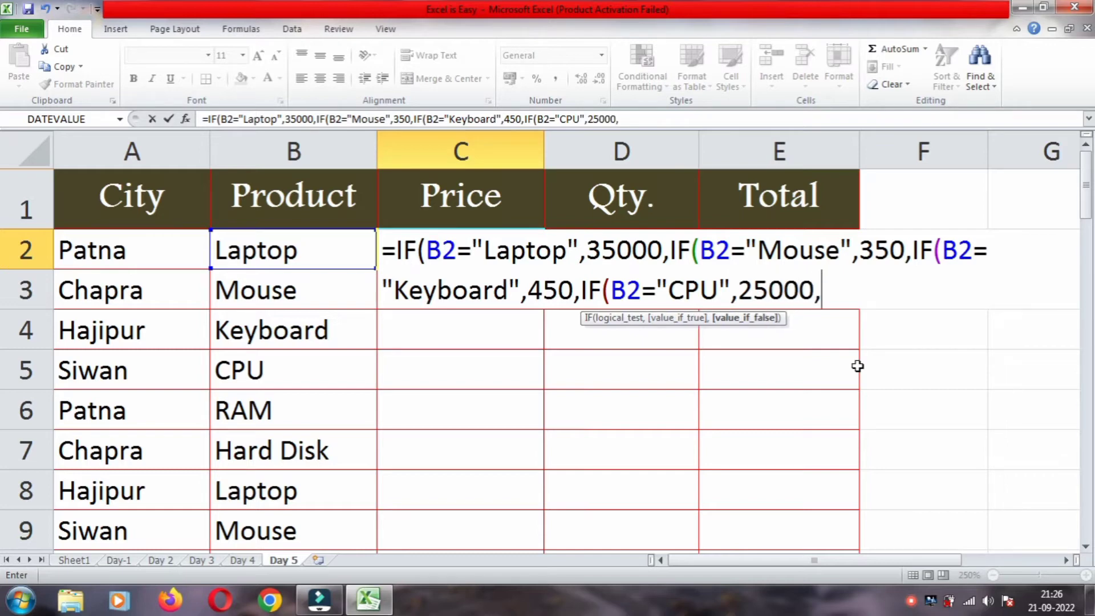
{"action": "type", "text": "i"}
{"action": "key", "text": "Tab"}
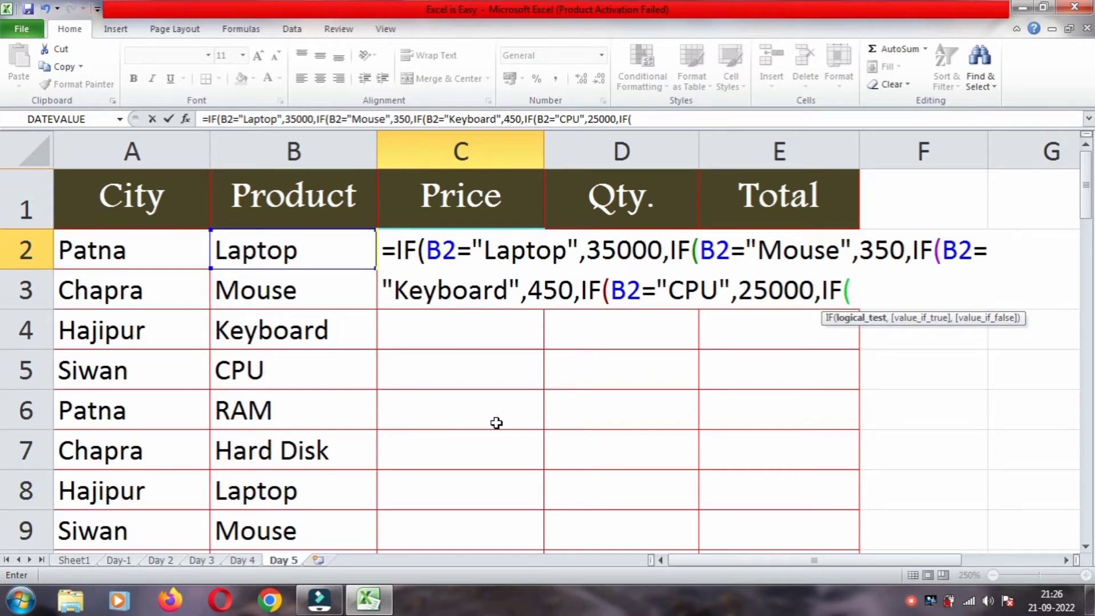
Add IF tests pricing RAM at 750 and Hard Disk at 4500, with a blank default and closing brackets.
{"action": "left_click", "coordinate": [235, 251]}
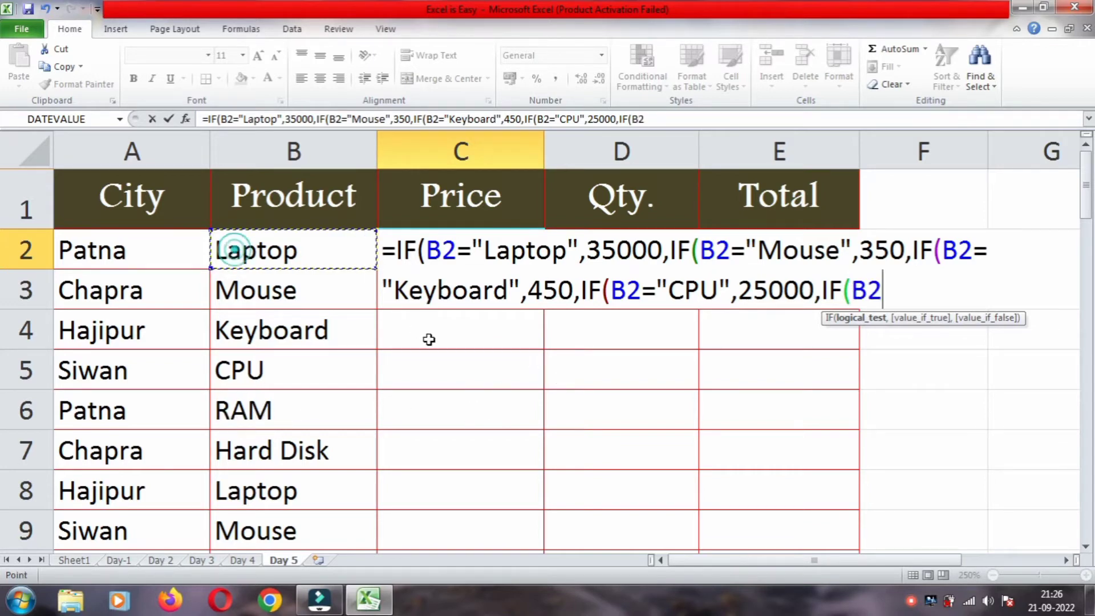
{"action": "type", "text": "=\""}
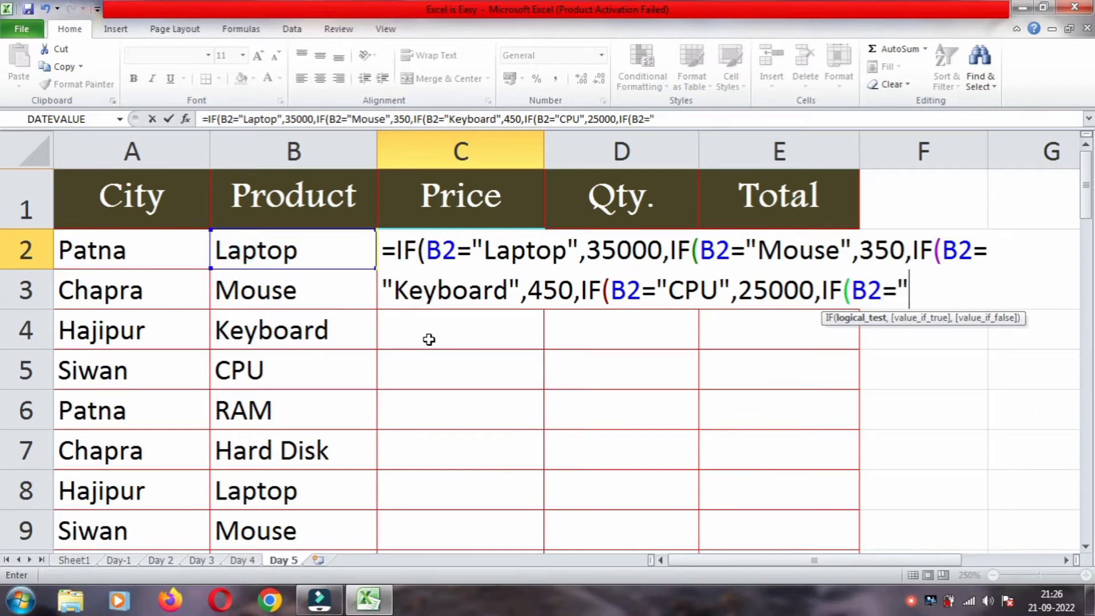
{"action": "type", "text": "RAM"}
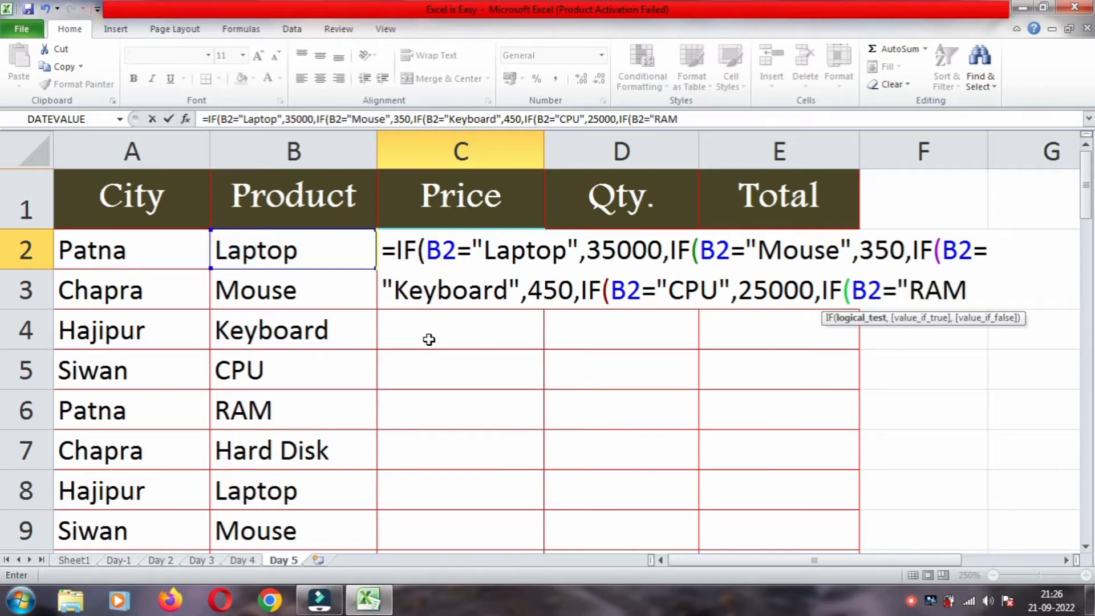
{"action": "type", "text": "\","}
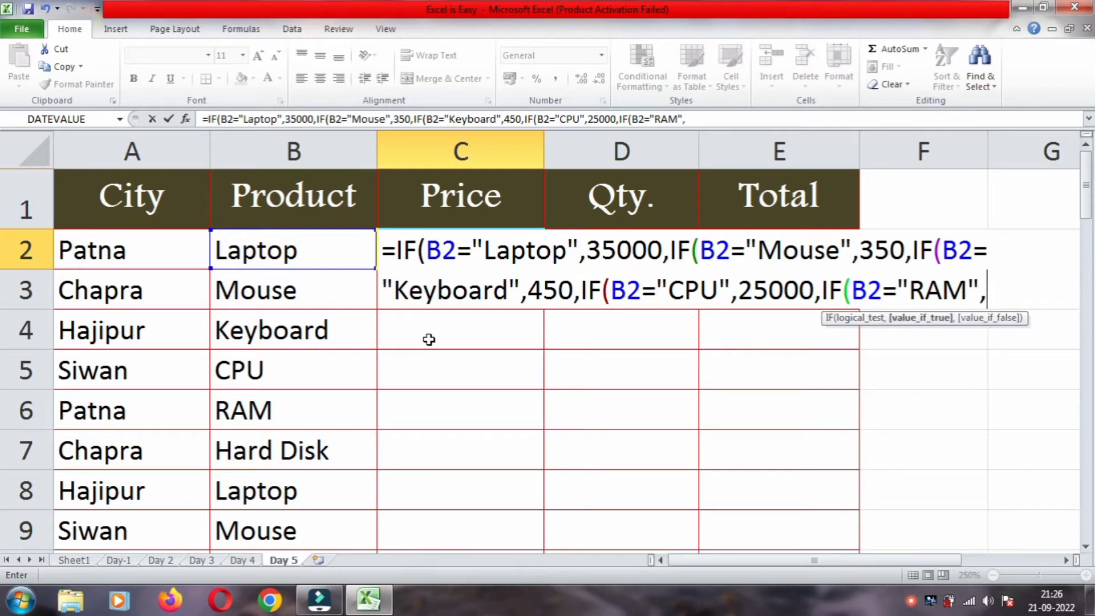
{"action": "type", "text": "750"}
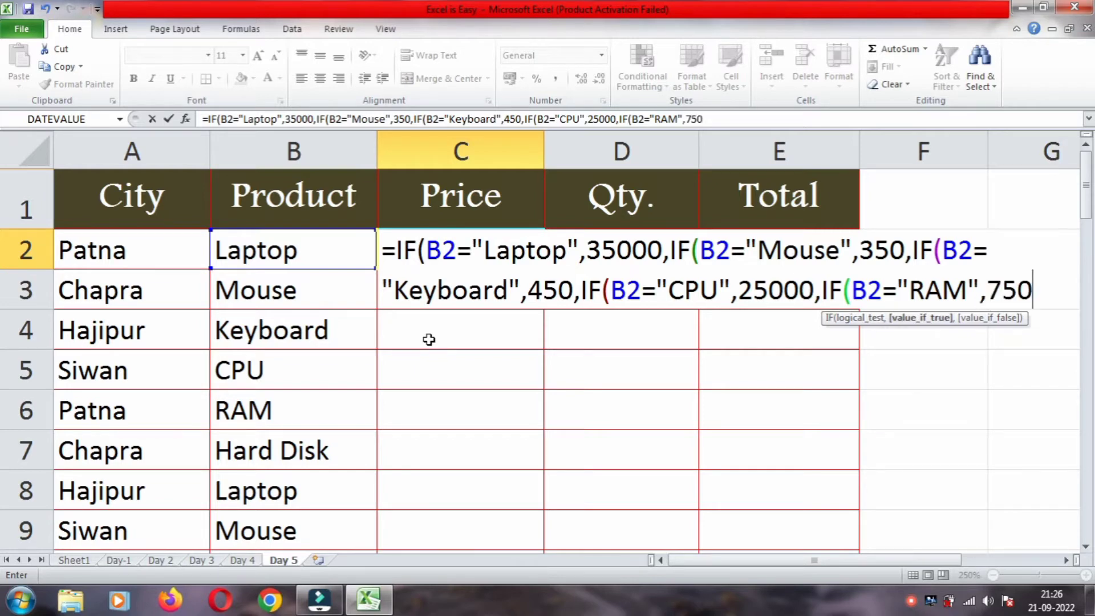
{"action": "type", "text": ",IF"}
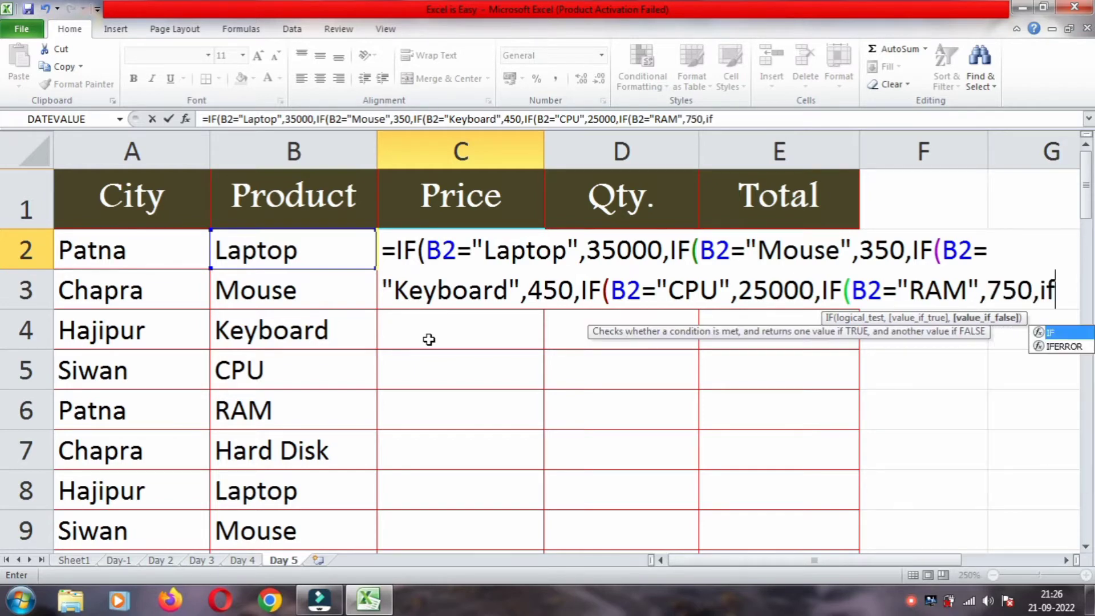
{"action": "type", "text": "("}
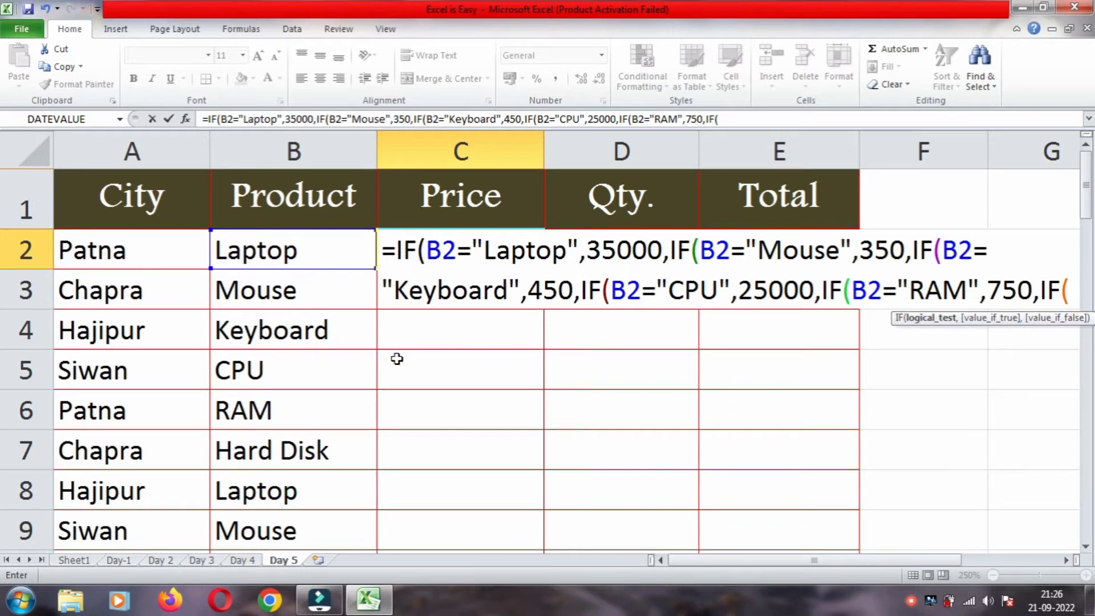
{"action": "left_click", "coordinate": [291, 248]}
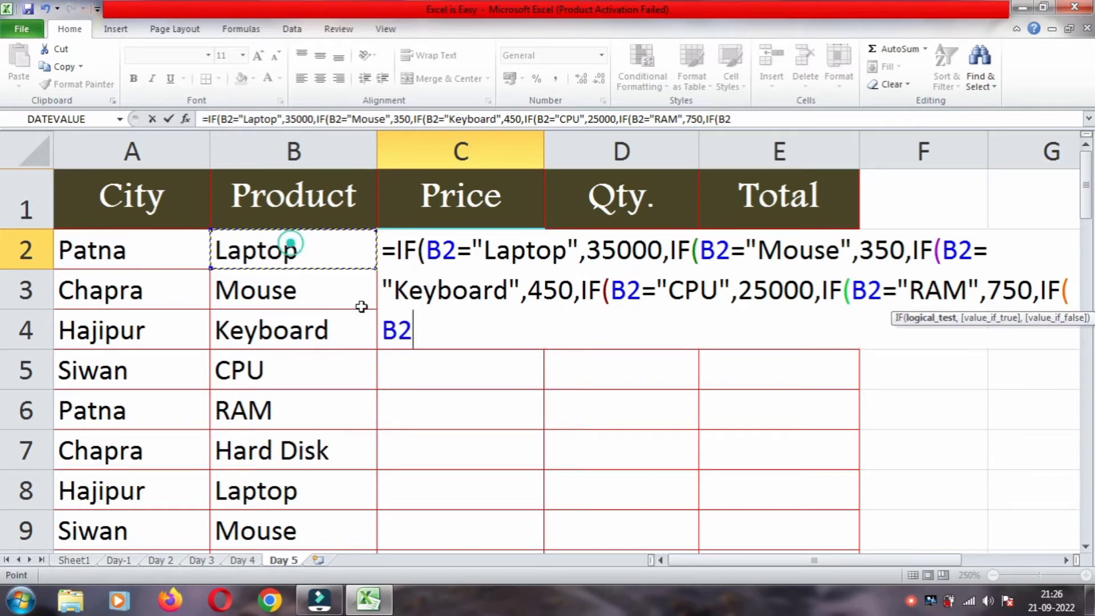
{"action": "type", "text": "=\""}
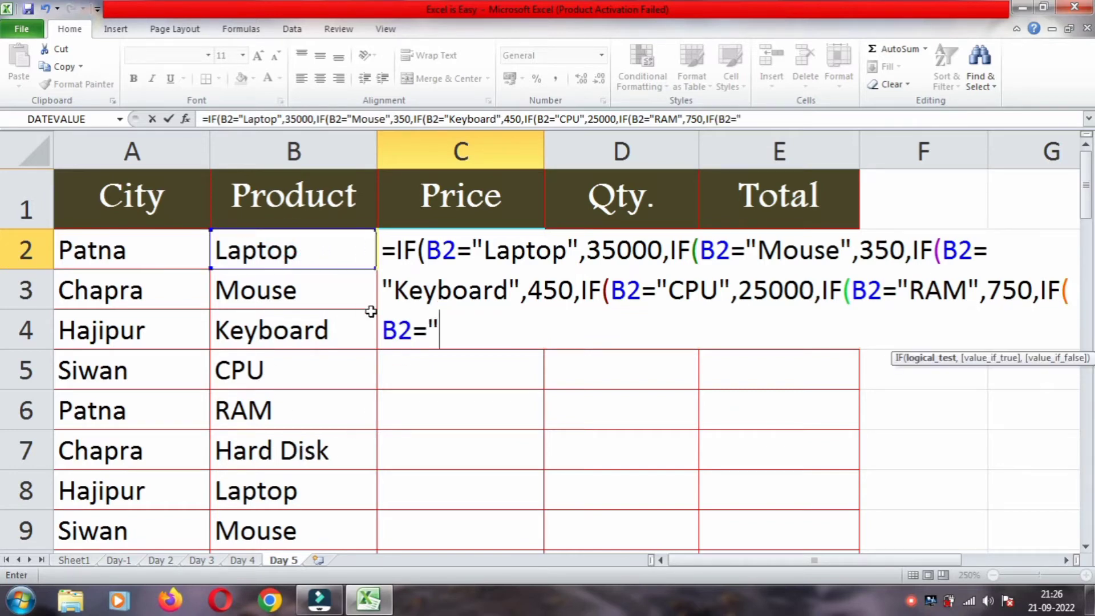
{"action": "type", "text": "Hard "}
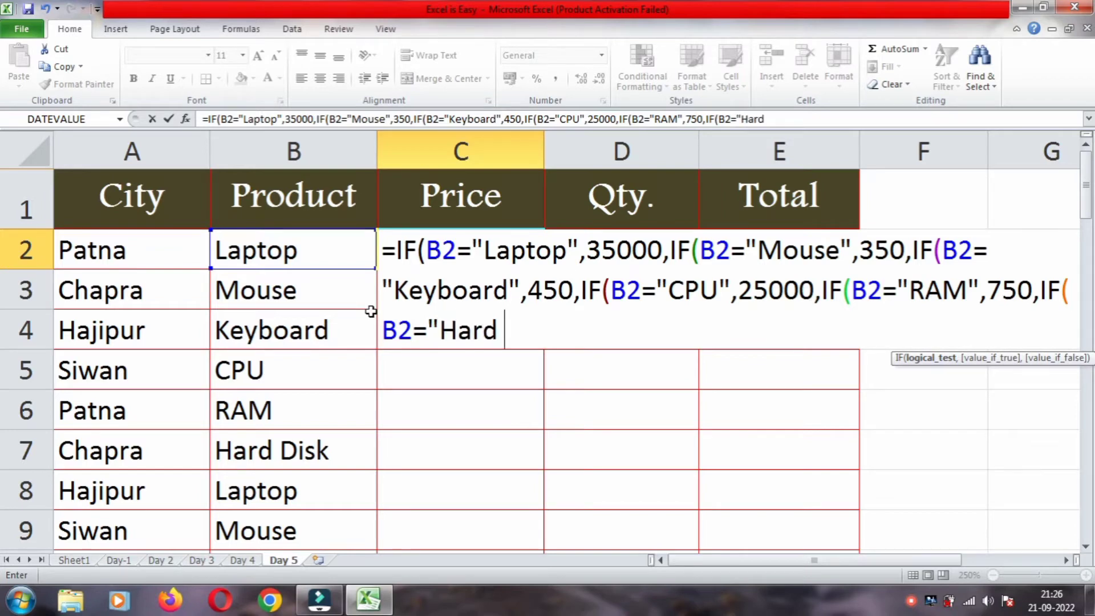
{"action": "type", "text": "Disk\""}
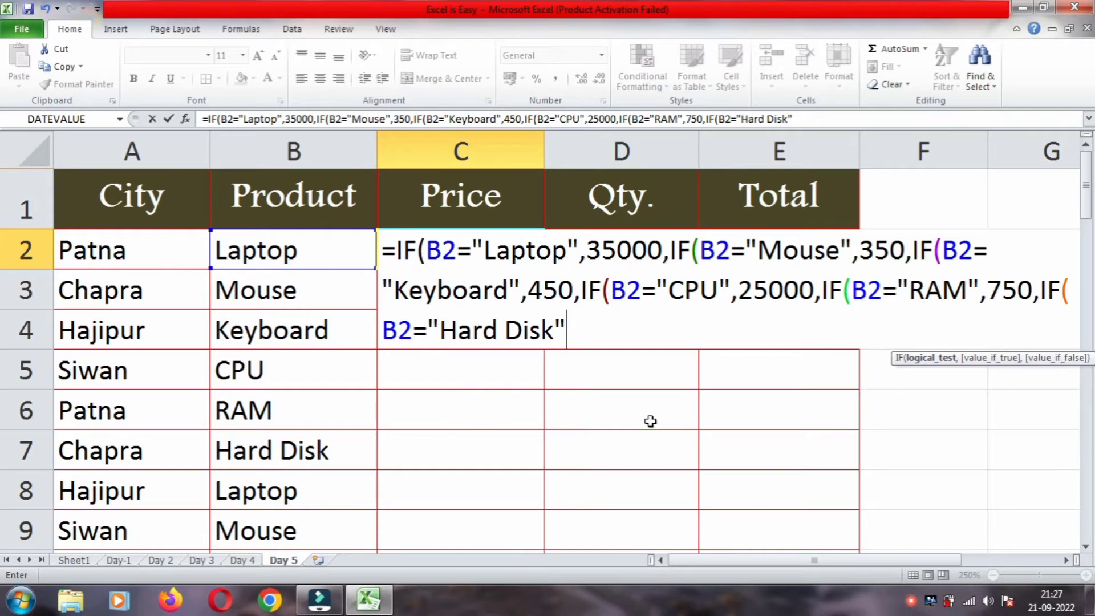
{"action": "type", "text": ","}
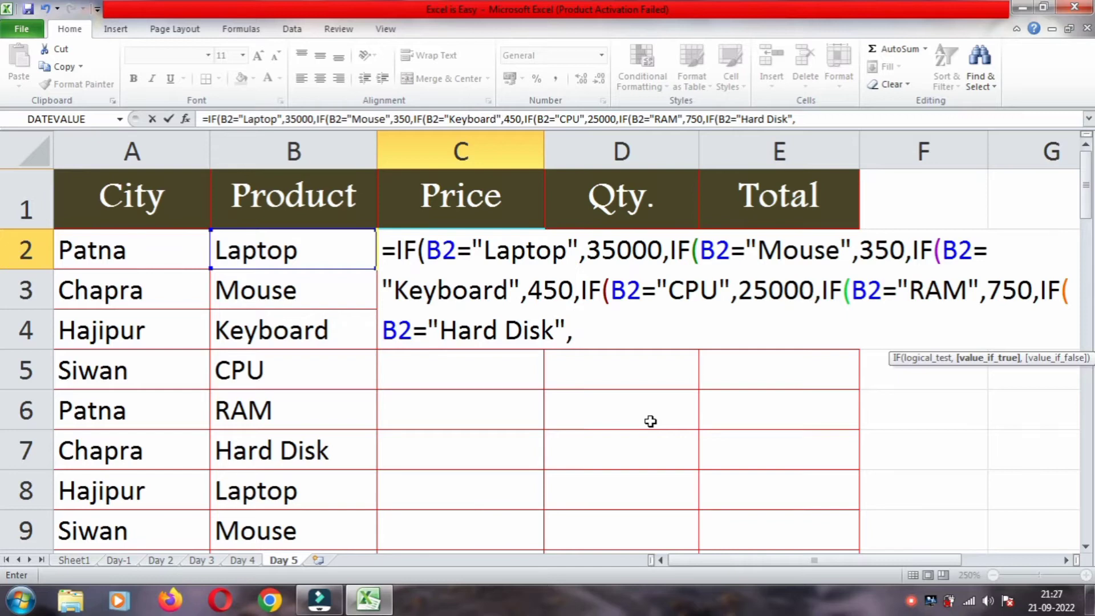
{"action": "type", "text": "45"}
{"action": "type", "text": "00"}
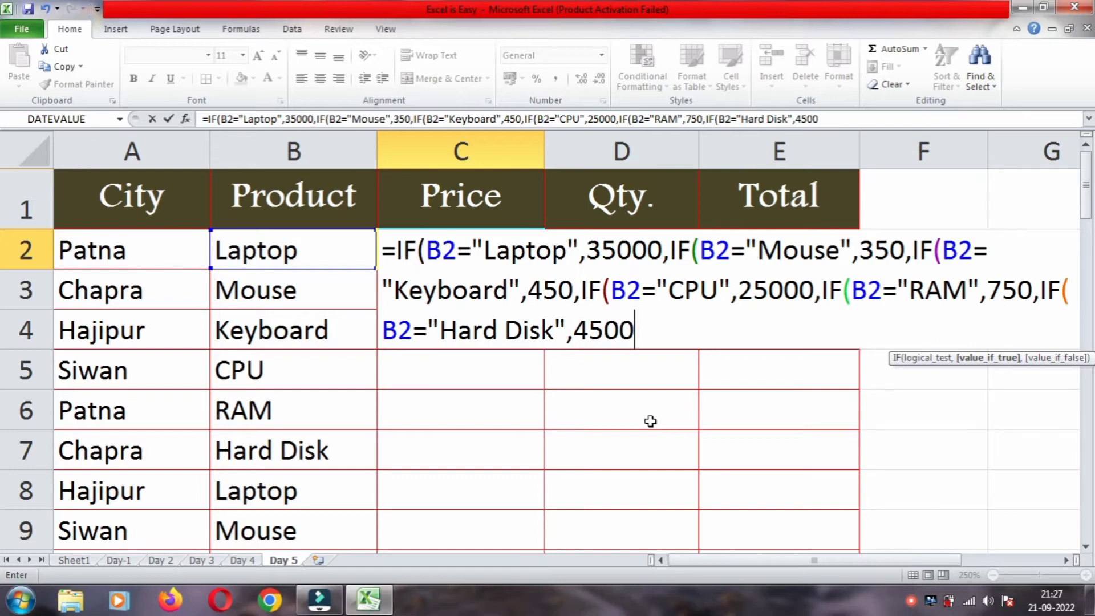
{"action": "type", "text": ","}
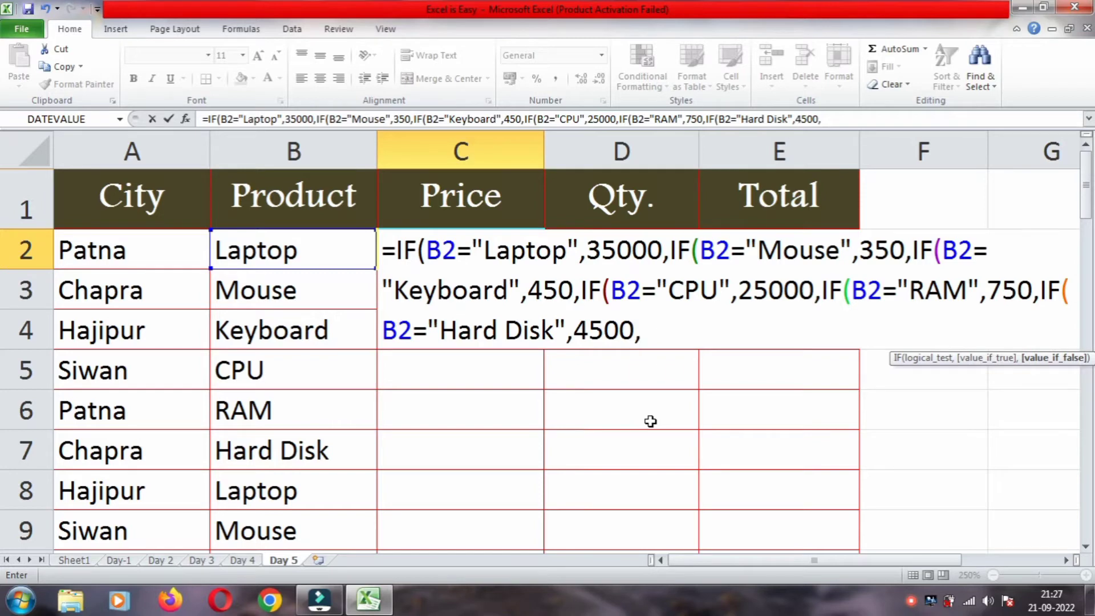
{"action": "type", "text": "\"\""}
{"action": "type", "text": "))))"}
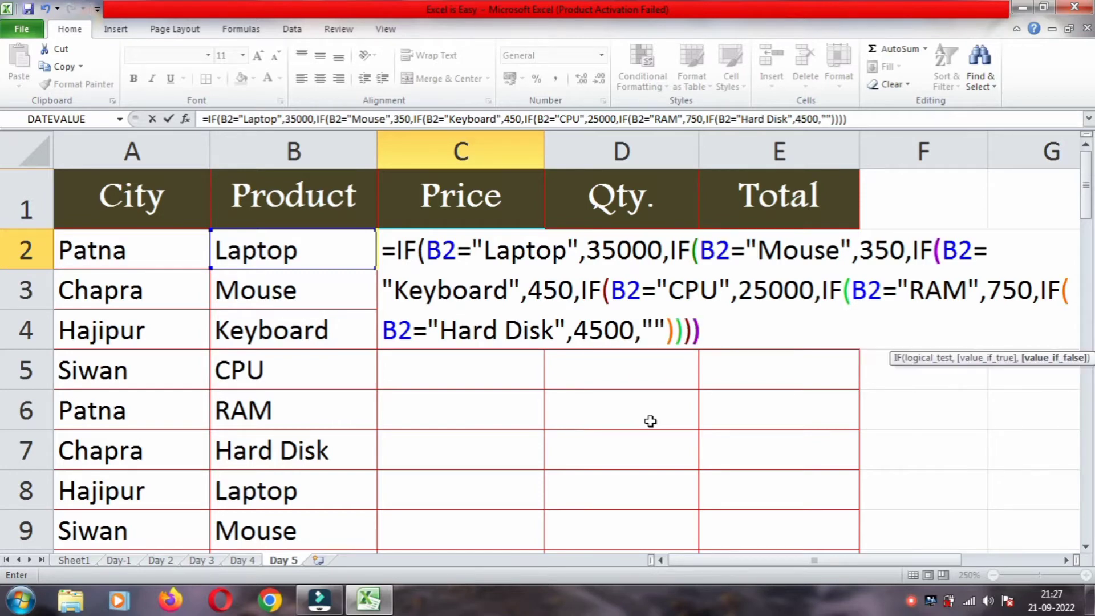
{"action": "type", "text": "))"}
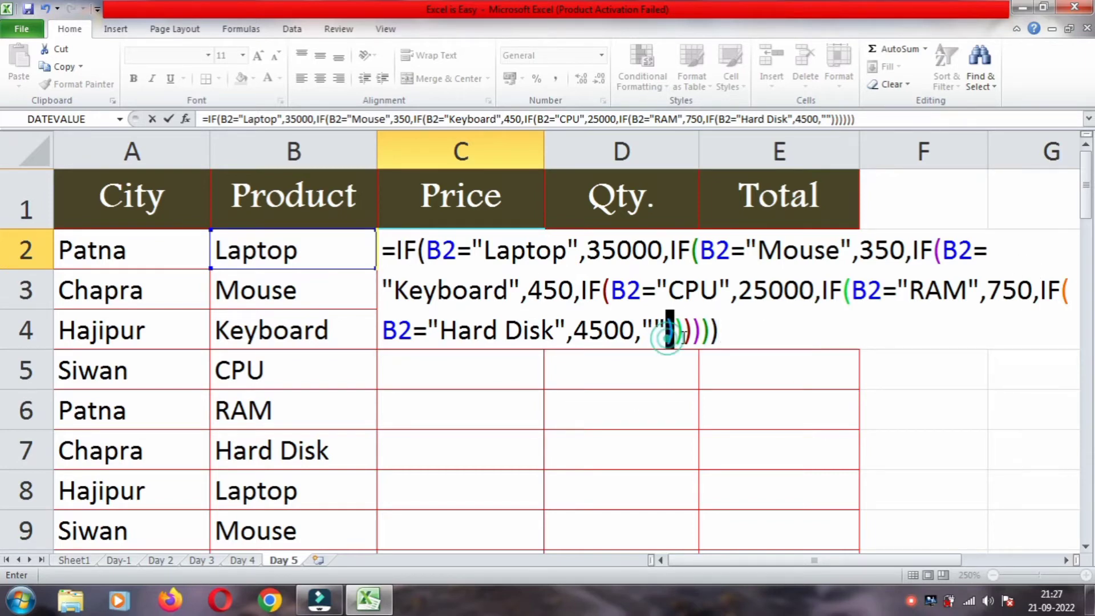
Delete two trailing parentheses from C2's formula and enter it, prompting Excel's correction.
{"action": "left_click_drag", "start_coordinate": [668, 337], "coordinate": [716, 336]}
{"action": "left_click", "coordinate": [722, 333]}
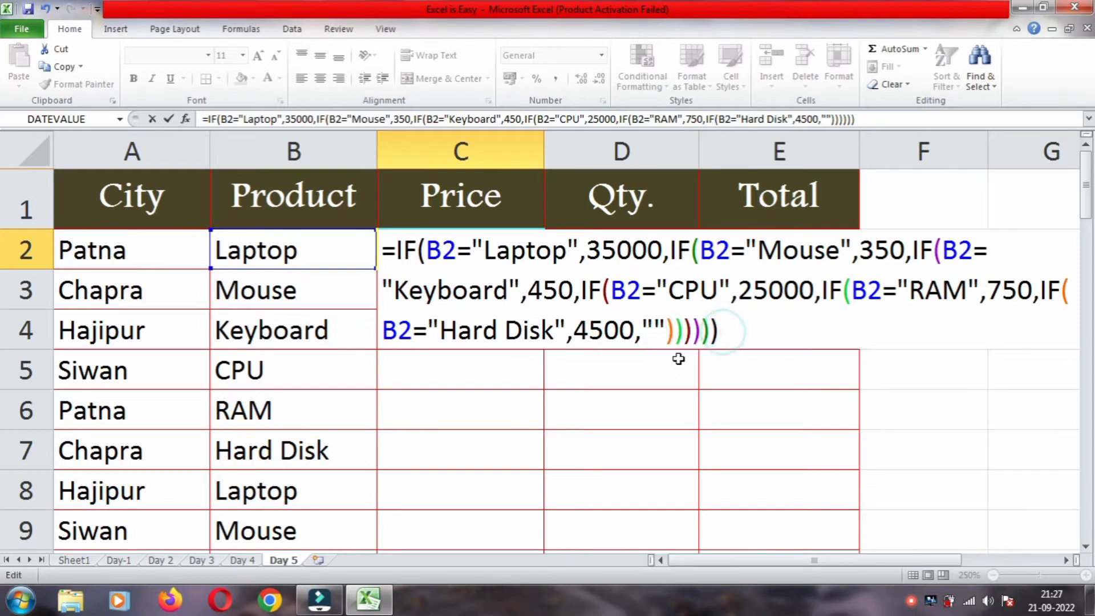
{"action": "left_click", "coordinate": [713, 332]}
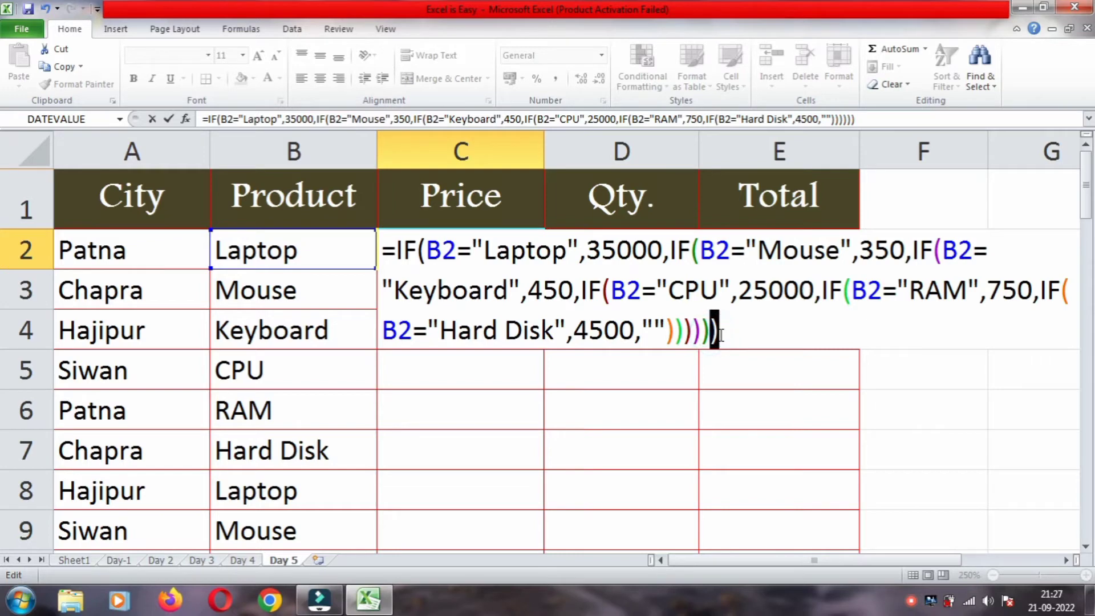
{"action": "left_click", "coordinate": [713, 332]}
{"action": "left_click_drag", "start_coordinate": [717, 332], "coordinate": [674, 332]}
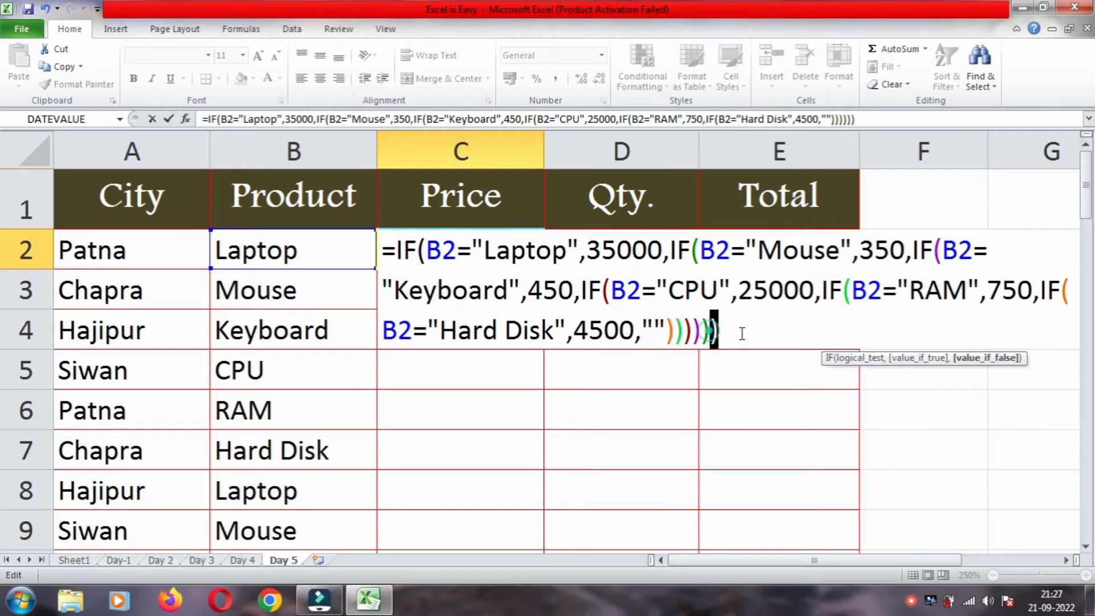
{"action": "left_click", "coordinate": [712, 332]}
{"action": "left_click", "coordinate": [731, 332]}
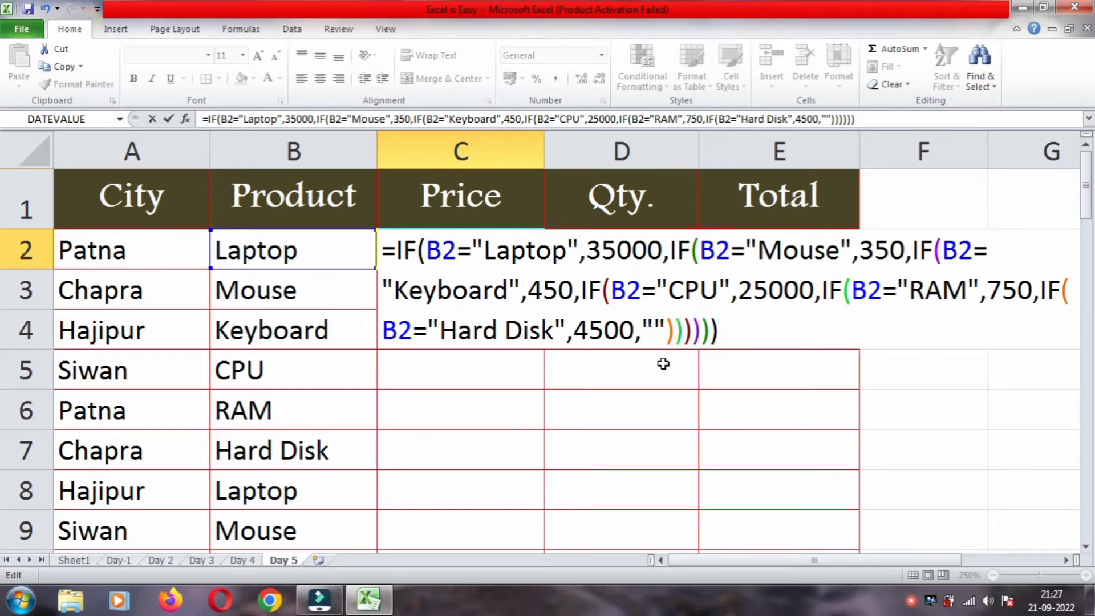
{"action": "key", "text": "BackSpace"}
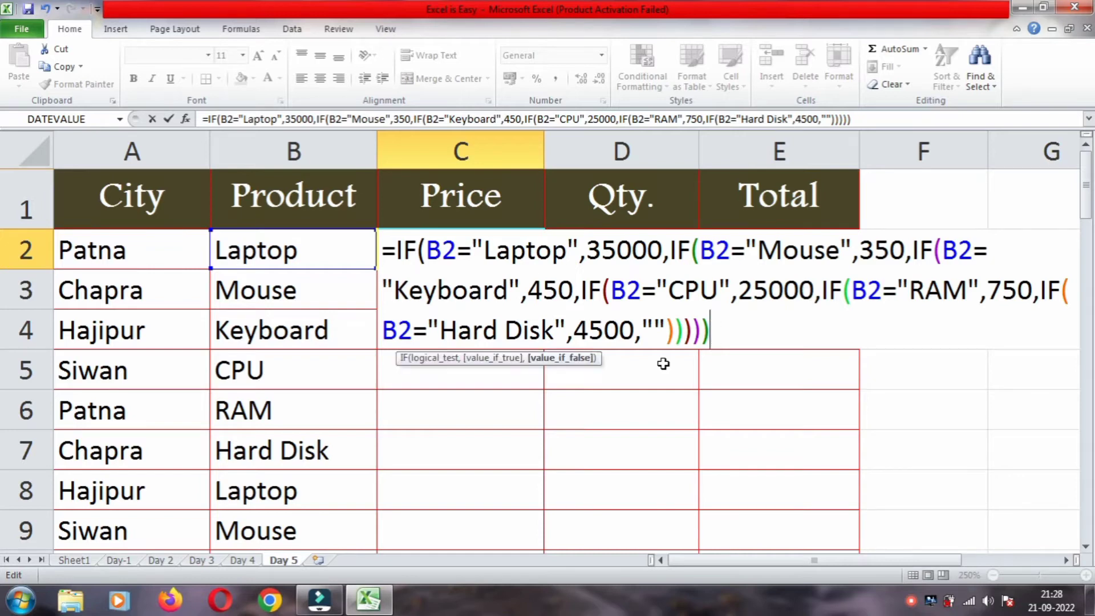
{"action": "key", "text": "BackSpace"}
{"action": "key", "text": "BackSpace"}
{"action": "key", "text": "BackSpace"}
{"action": "key", "text": "BackSpace"}
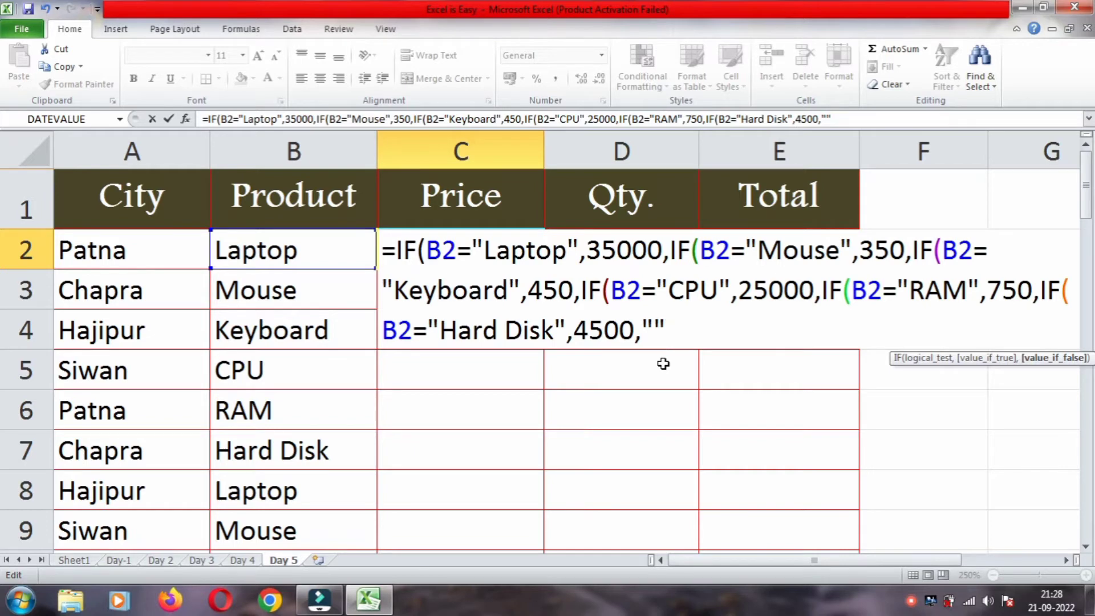
{"action": "key", "text": "Return"}
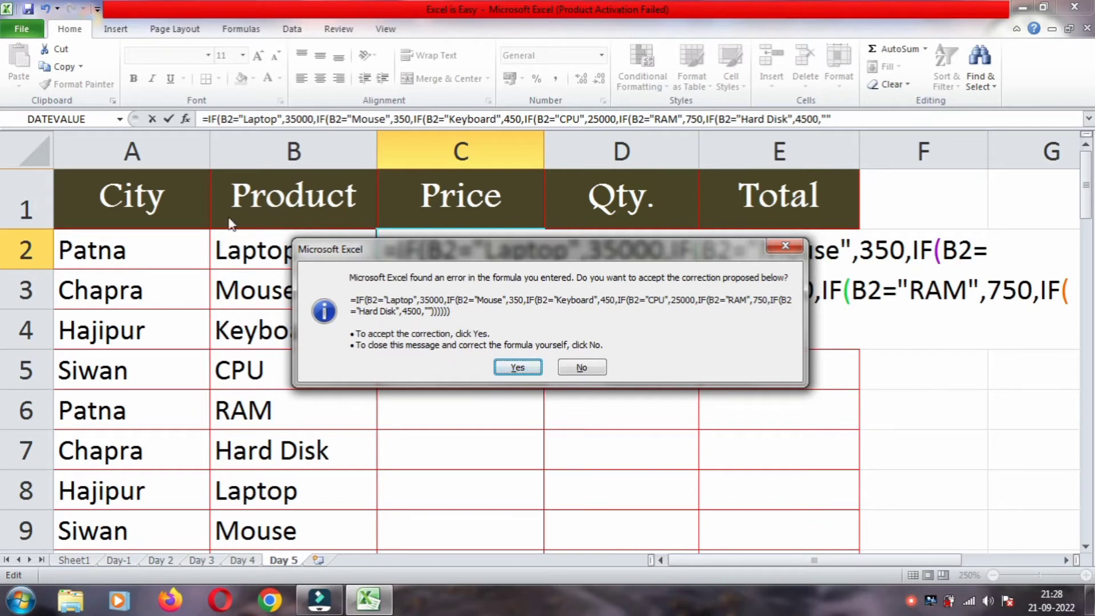
Accept Excel's proposed correction and re-commit the C2 formula.
{"action": "left_click", "coordinate": [516, 366]}
{"action": "left_click", "coordinate": [495, 251]}
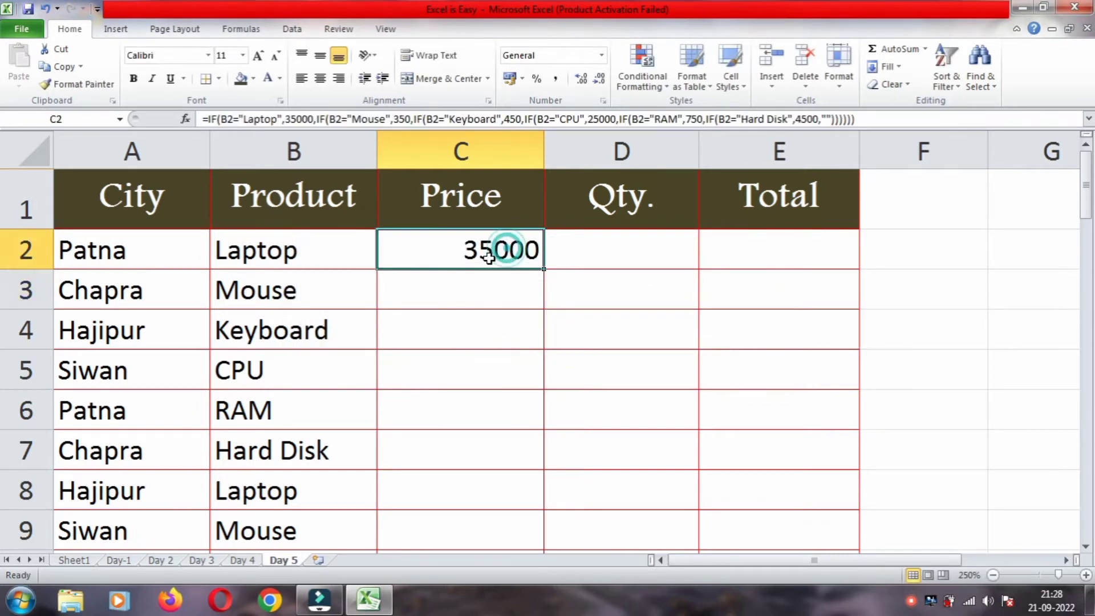
{"action": "double_click", "coordinate": [493, 259]}
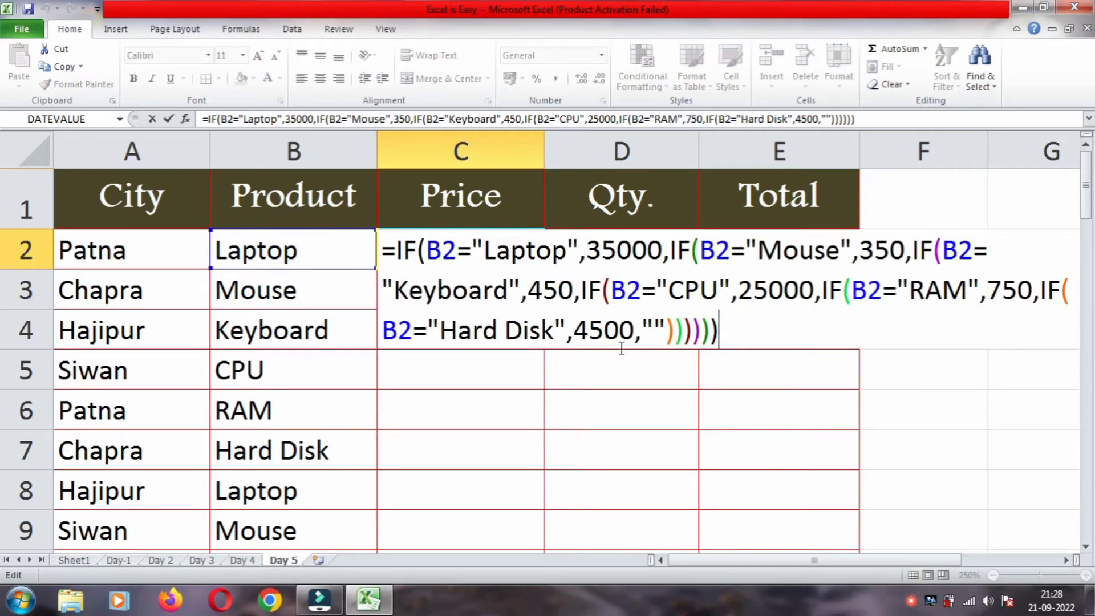
{"action": "left_click", "coordinate": [732, 334]}
{"action": "key", "text": "Return"}
Fill the C2 price formula down to C51.
{"action": "left_click", "coordinate": [527, 260]}
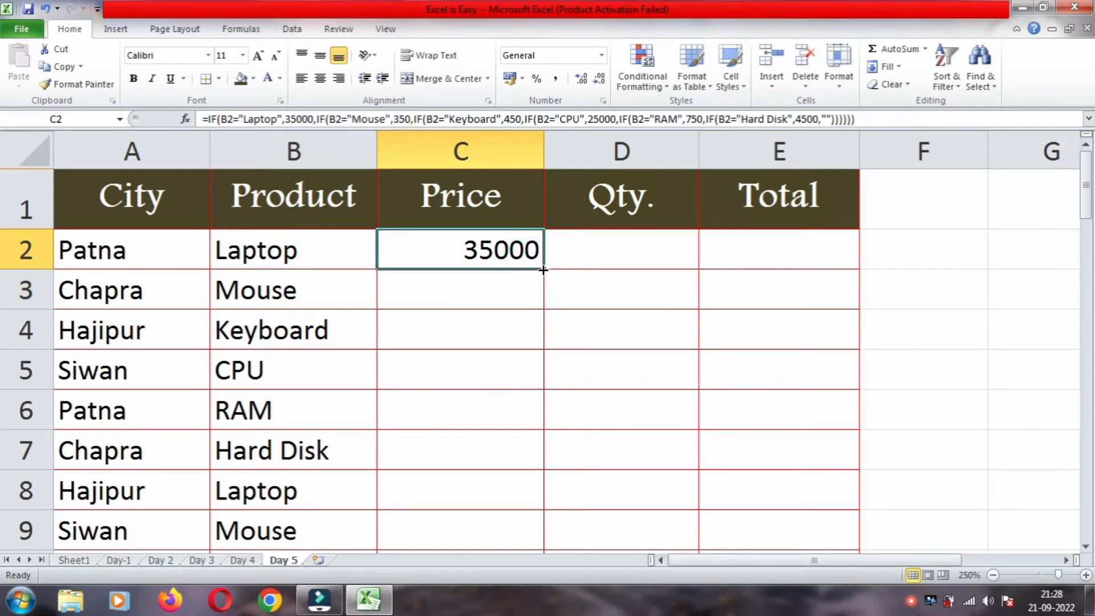
{"action": "left_click_drag", "start_coordinate": [543, 269], "coordinate": [511, 612]}
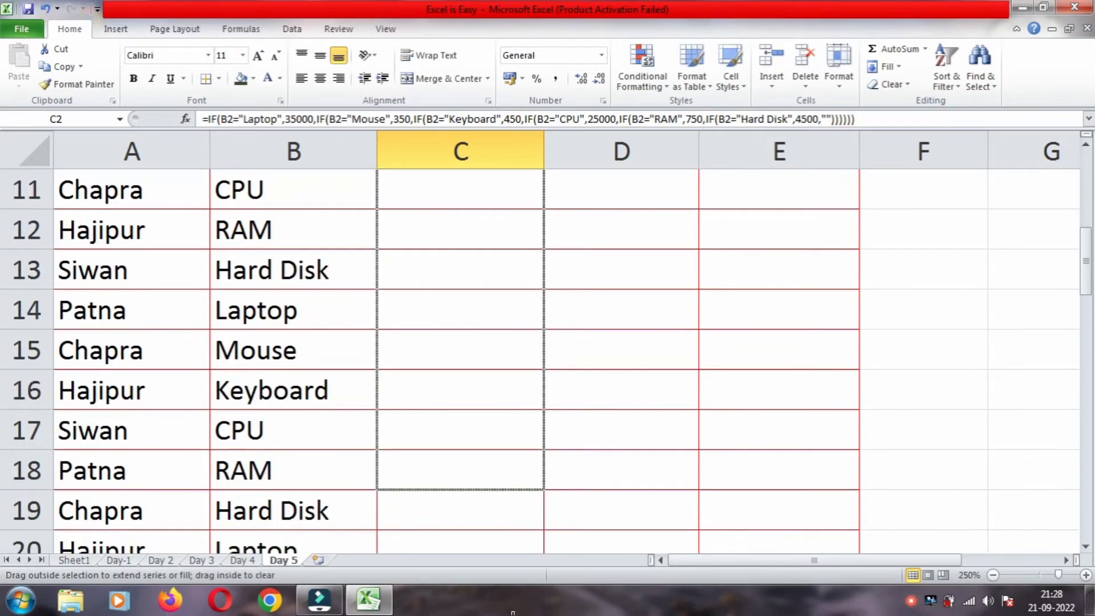
{"action": "left_click_drag", "start_coordinate": [512, 613], "coordinate": [491, 491]}
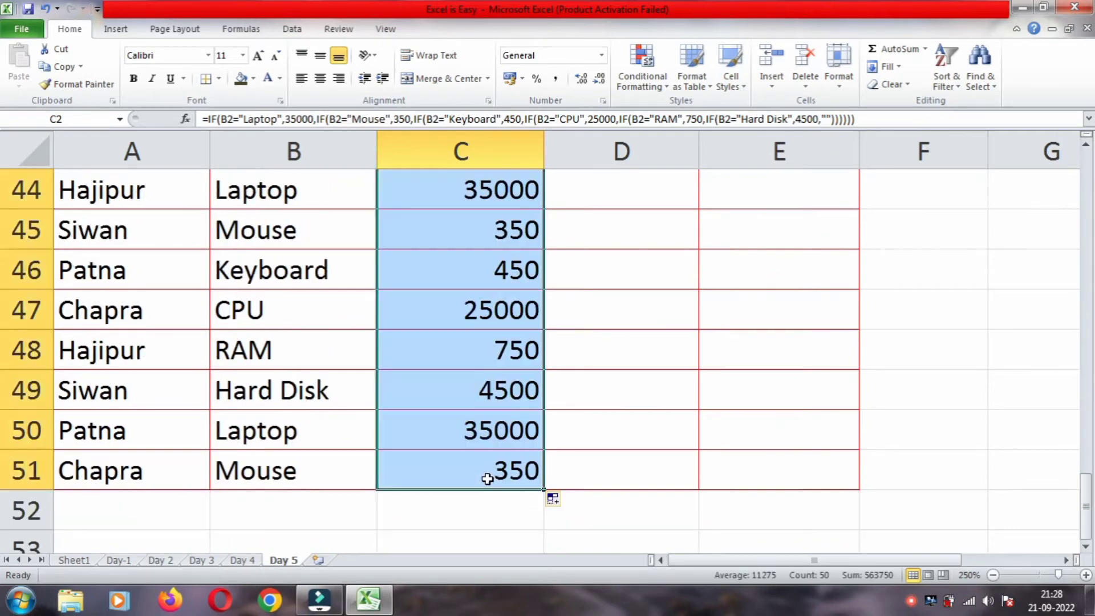
{"action": "scroll", "coordinate": [486, 479], "scroll_direction": "up", "scroll_amount": 2}
{"action": "scroll", "coordinate": [486, 480], "scroll_direction": "up", "scroll_amount": 6}
{"action": "scroll", "coordinate": [487, 479], "scroll_direction": "up", "scroll_amount": 6}
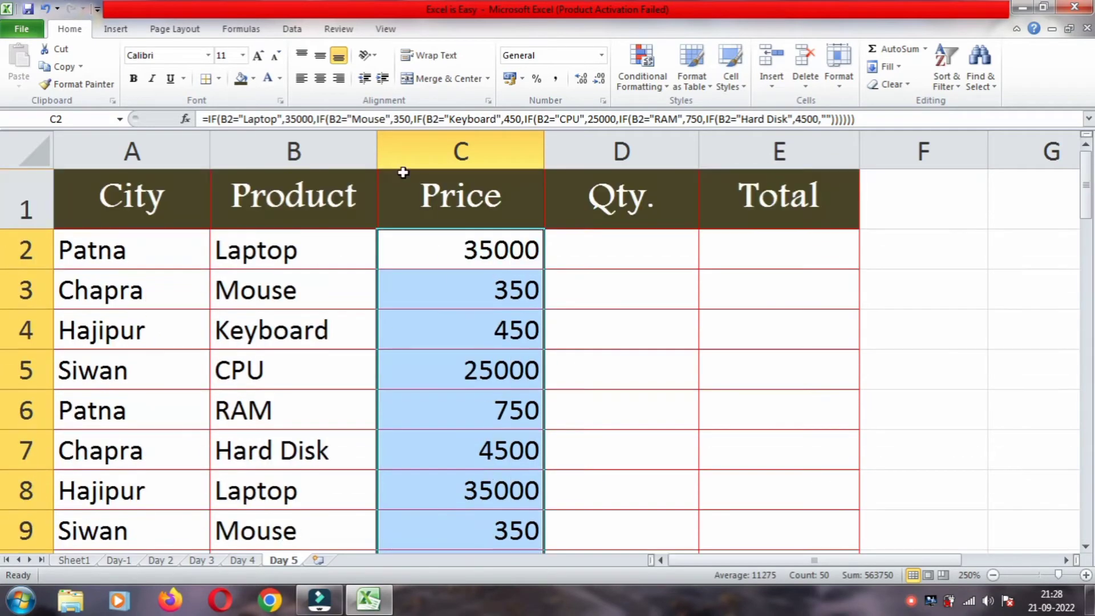
Centre the price values horizontally and vertically.
{"action": "left_click", "coordinate": [320, 79]}
{"action": "left_click", "coordinate": [320, 55]}
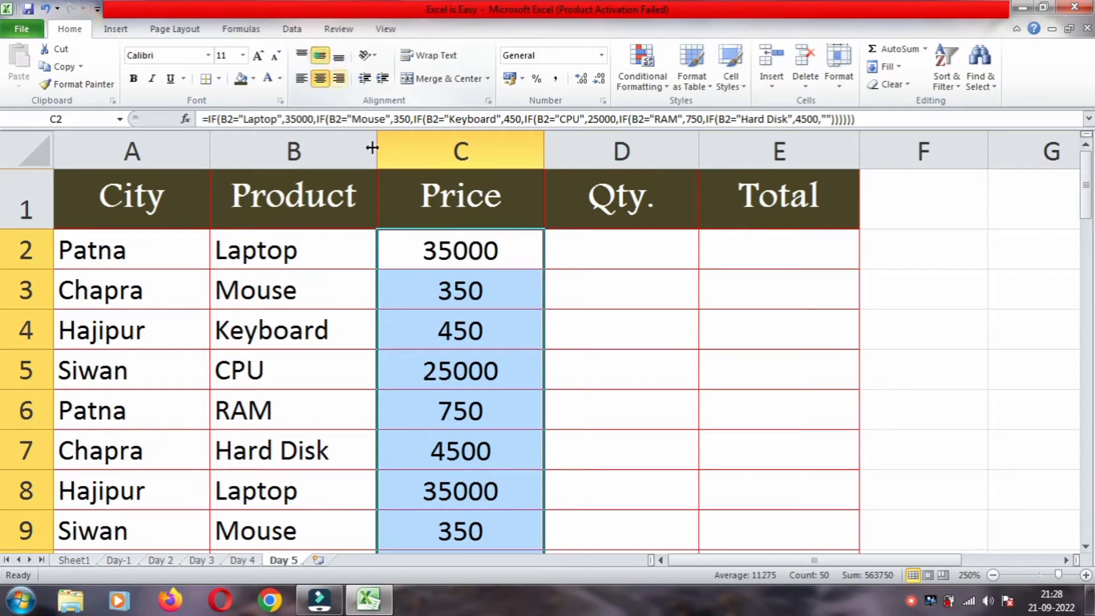
{"action": "scroll", "coordinate": [462, 378], "scroll_direction": "down", "scroll_amount": 5}
{"action": "scroll", "coordinate": [462, 377], "scroll_direction": "down", "scroll_amount": 2}
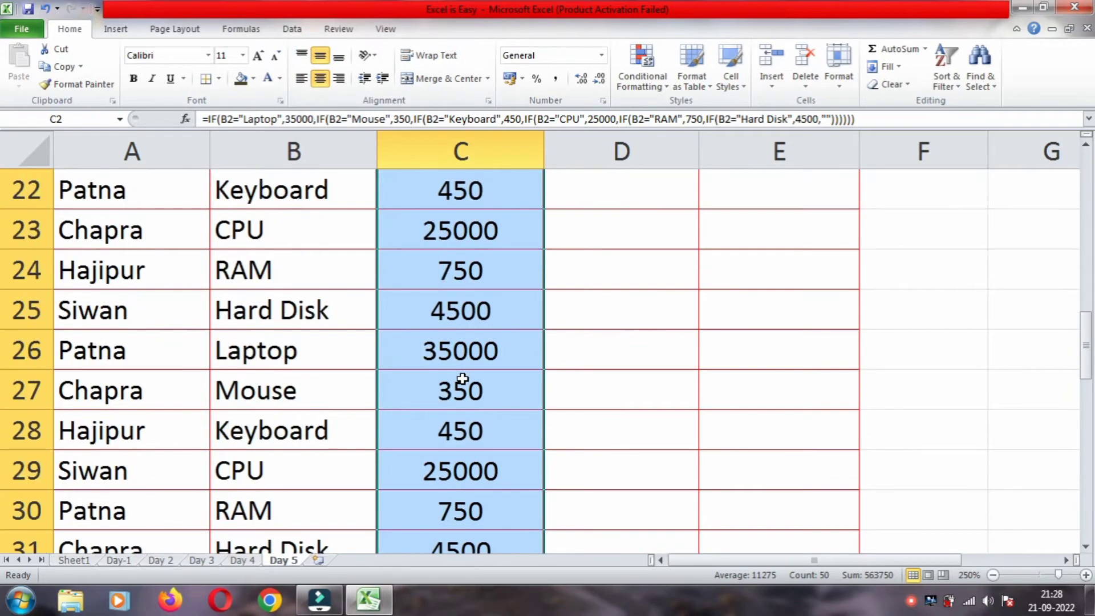
{"action": "scroll", "coordinate": [462, 378], "scroll_direction": "down", "scroll_amount": 3}
{"action": "scroll", "coordinate": [462, 377], "scroll_direction": "down", "scroll_amount": 3}
{"action": "scroll", "coordinate": [462, 378], "scroll_direction": "down", "scroll_amount": 1}
{"action": "scroll", "coordinate": [462, 377], "scroll_direction": "up", "scroll_amount": 9}
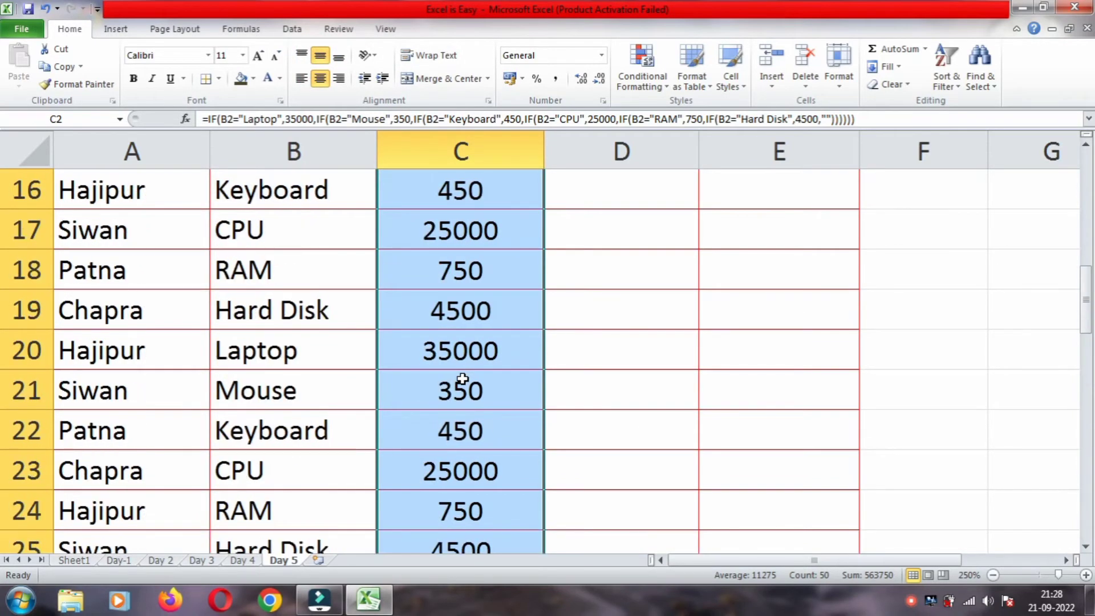
{"action": "scroll", "coordinate": [462, 378], "scroll_direction": "up", "scroll_amount": 5}
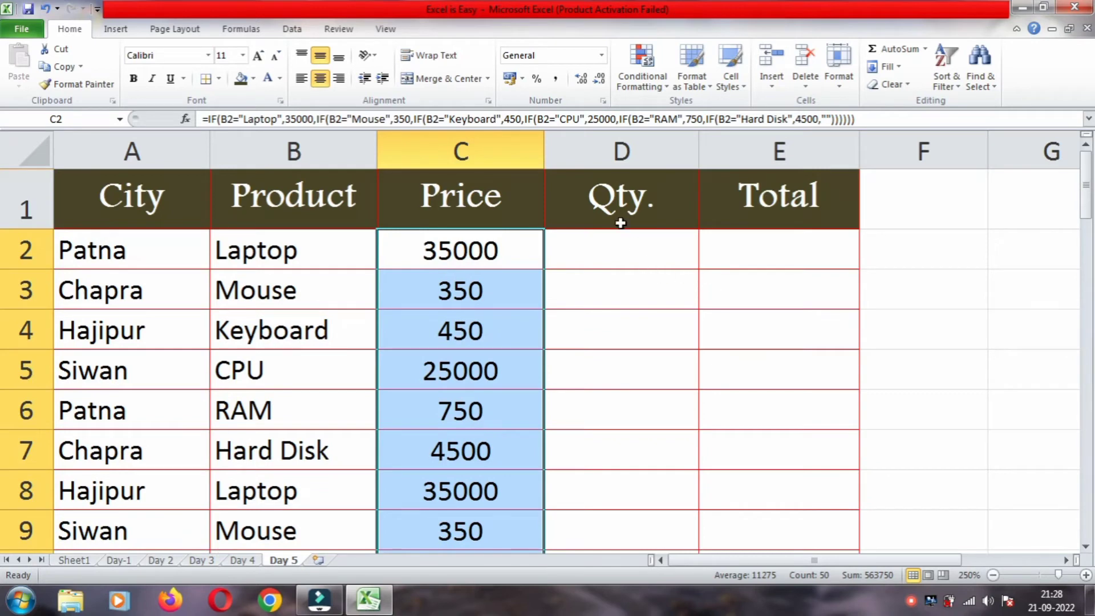
{"action": "left_click", "coordinate": [608, 261]}
Enter quantities 6, 3, 2, 5, 7, 8, 6, 5 down D2:D9.
{"action": "left_click", "coordinate": [609, 261]}
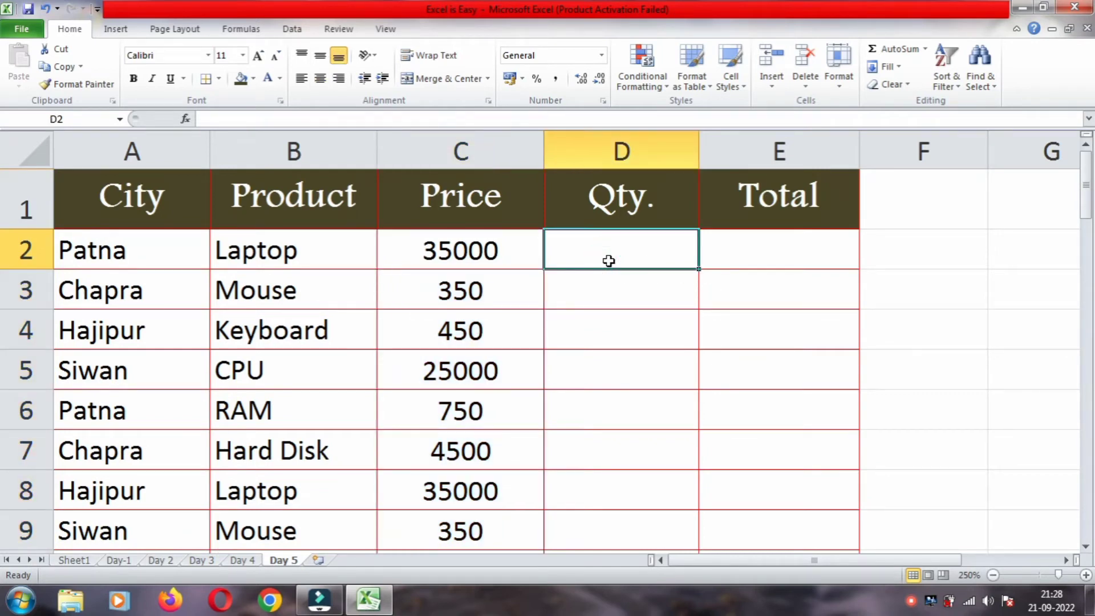
{"action": "type", "text": "6"}
{"action": "key", "text": "Return"}
{"action": "type", "text": "3"}
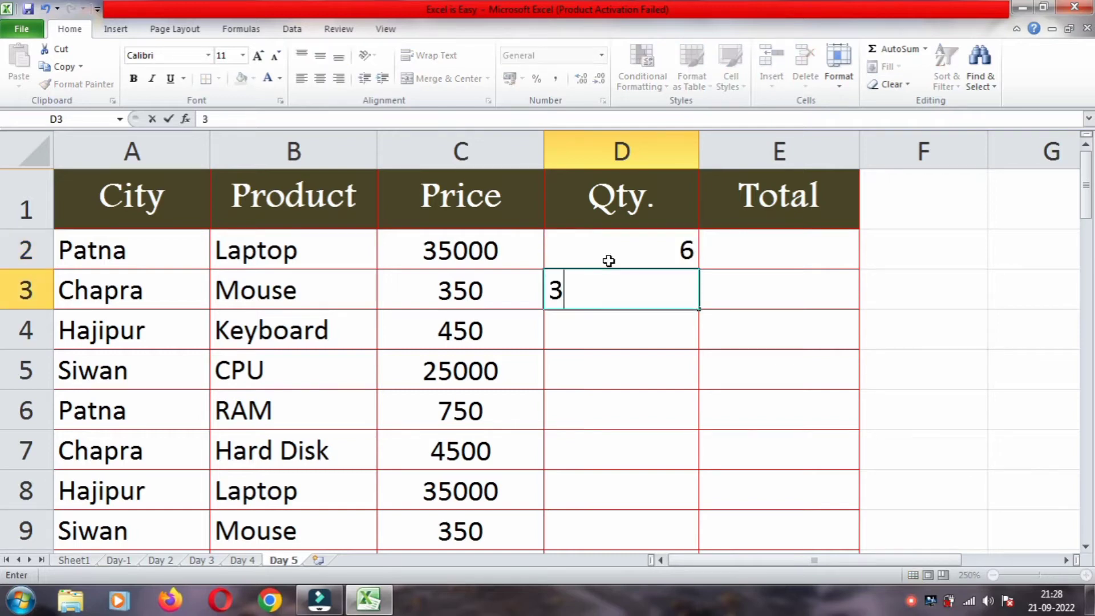
{"action": "key", "text": "Return"}
{"action": "type", "text": "2"}
{"action": "key", "text": "Return"}
{"action": "type", "text": "5"}
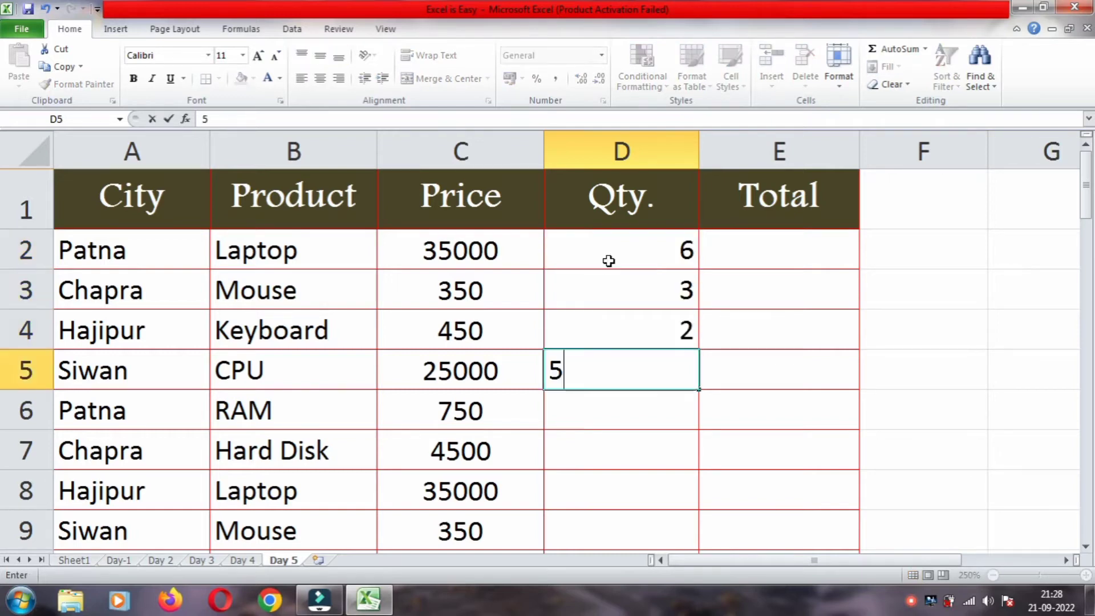
{"action": "key", "text": "Return"}
{"action": "type", "text": "7"}
{"action": "key", "text": "Return"}
{"action": "type", "text": "8"}
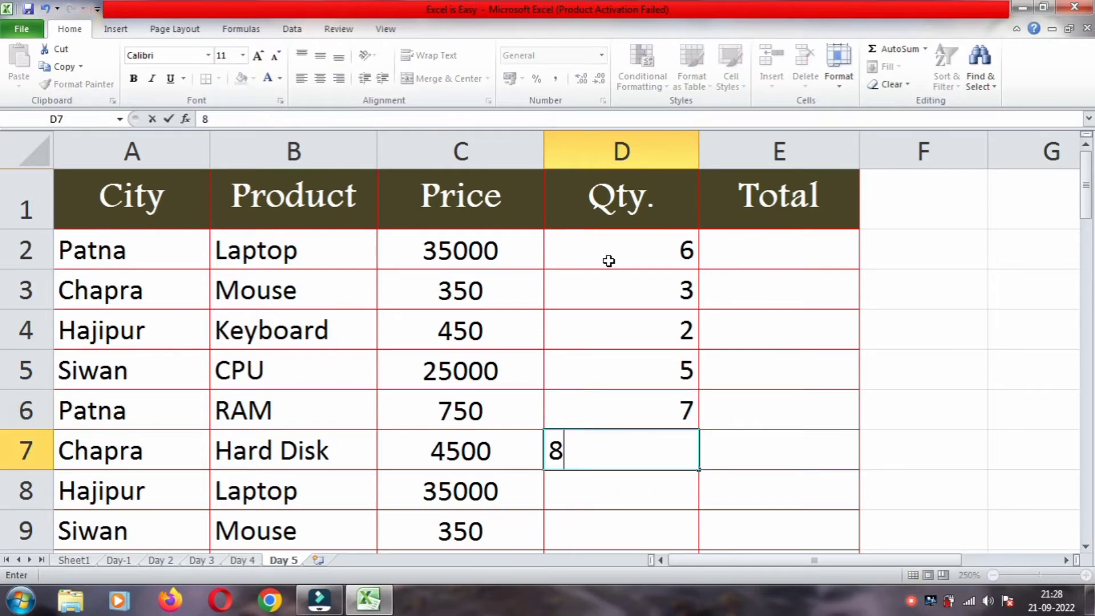
{"action": "key", "text": "Return"}
{"action": "type", "text": "6"}
{"action": "key", "text": "Return"}
{"action": "type", "text": "5"}
{"action": "key", "text": "Return"}
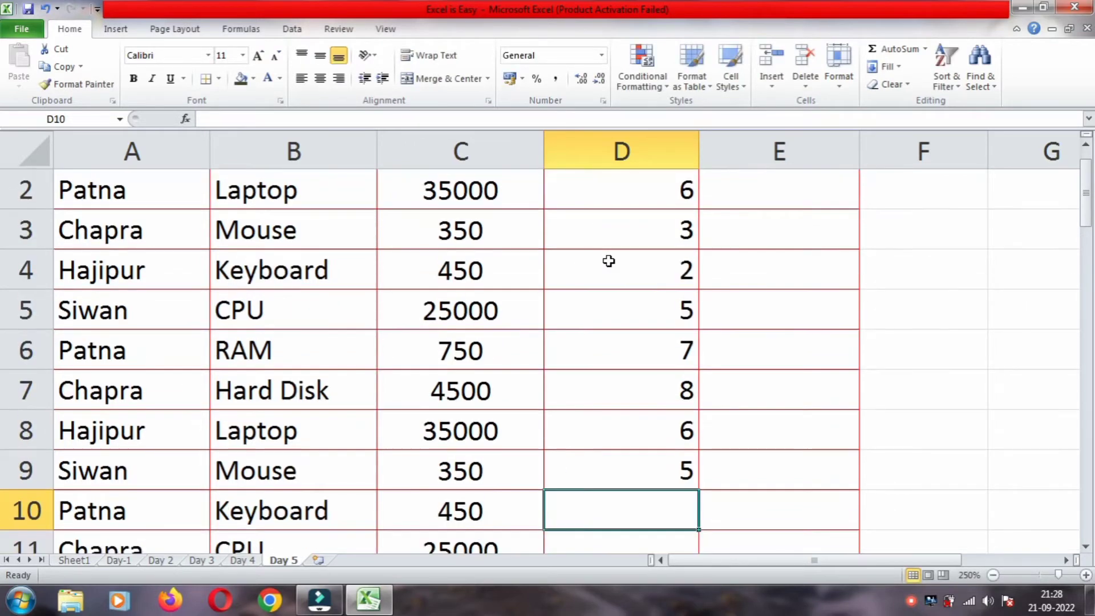
Centre the values in the Qty. column D.
{"action": "left_click", "coordinate": [621, 152]}
{"action": "left_click", "coordinate": [320, 79]}
{"action": "left_click", "coordinate": [726, 233]}
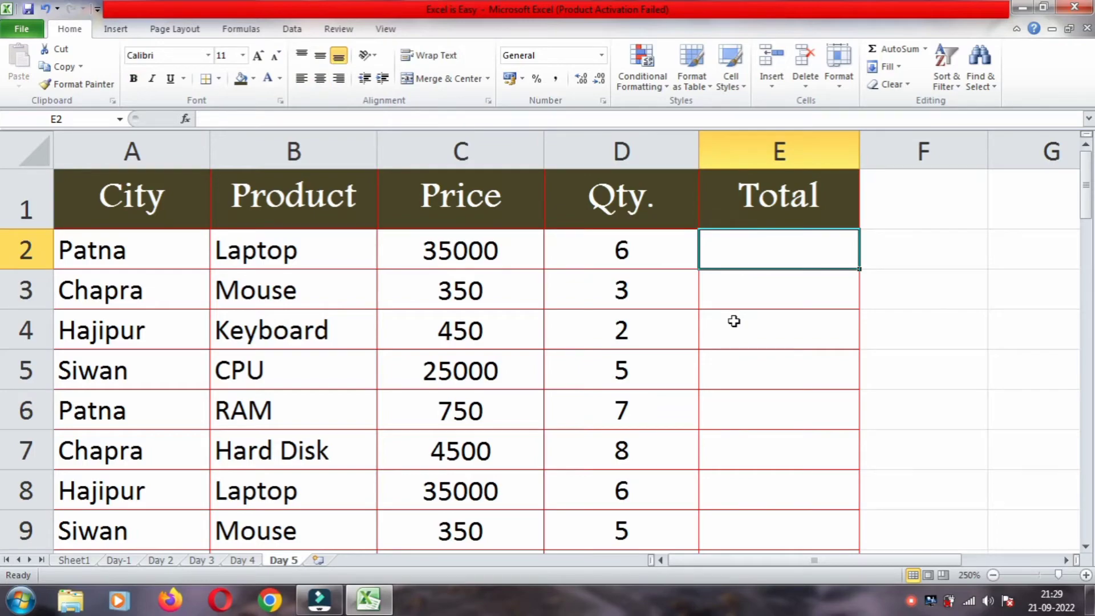
{"action": "scroll", "coordinate": [660, 321], "scroll_direction": "down", "scroll_amount": 4}
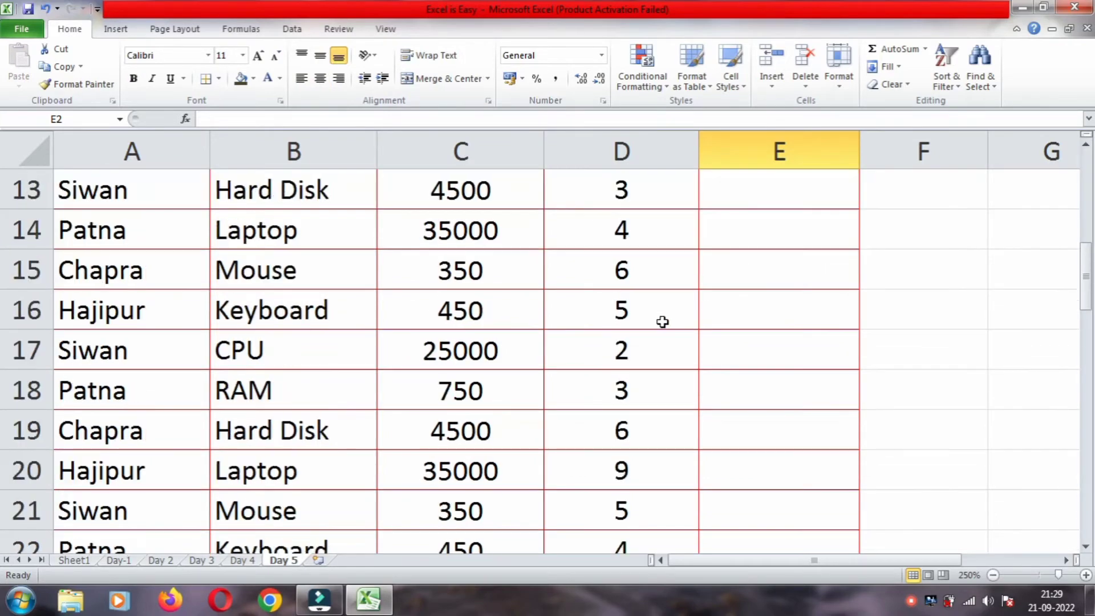
{"action": "scroll", "coordinate": [660, 321], "scroll_direction": "down", "scroll_amount": 7}
{"action": "scroll", "coordinate": [660, 321], "scroll_direction": "down", "scroll_amount": 3}
{"action": "scroll", "coordinate": [659, 328], "scroll_direction": "down", "scroll_amount": 3}
{"action": "scroll", "coordinate": [659, 328], "scroll_direction": "up", "scroll_amount": 4}
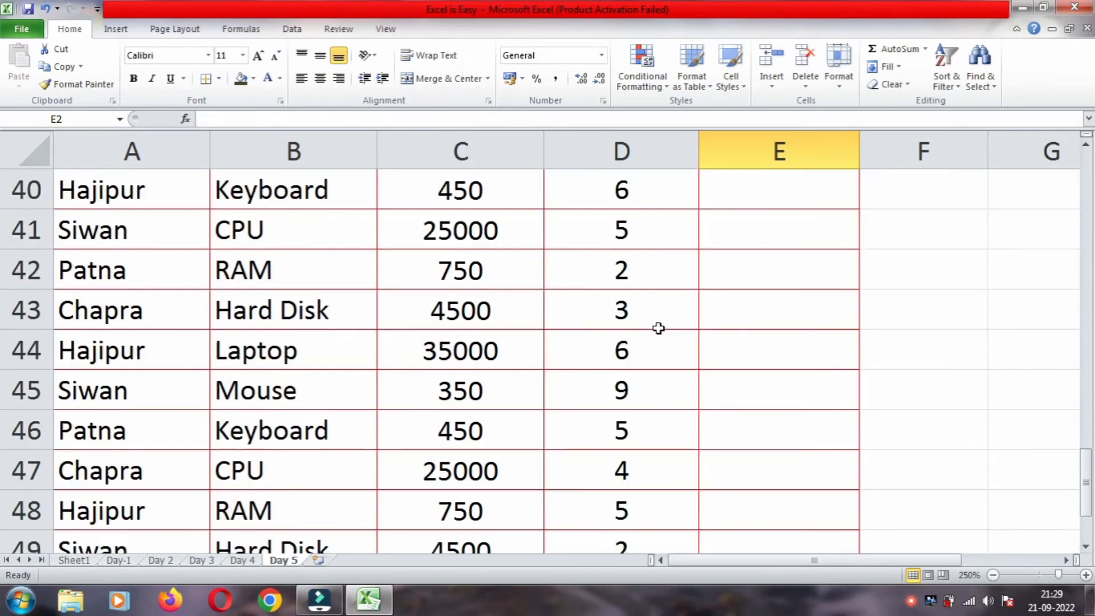
{"action": "scroll", "coordinate": [659, 328], "scroll_direction": "up", "scroll_amount": 3}
{"action": "scroll", "coordinate": [659, 328], "scroll_direction": "up", "scroll_amount": 2}
{"action": "scroll", "coordinate": [658, 329], "scroll_direction": "up", "scroll_amount": 4}
{"action": "scroll", "coordinate": [659, 328], "scroll_direction": "up", "scroll_amount": 2}
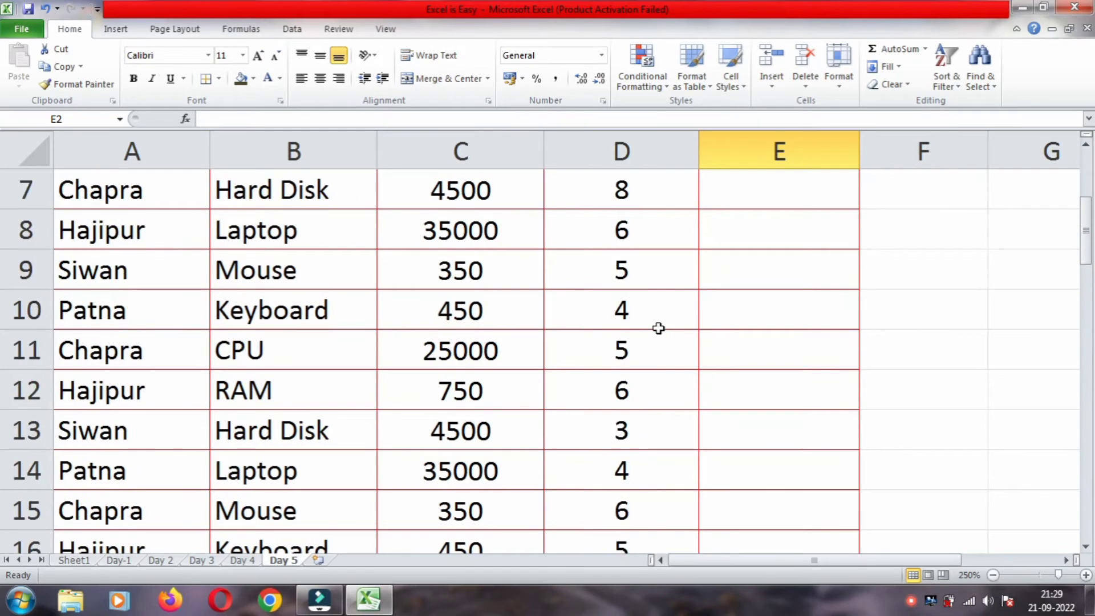
{"action": "scroll", "coordinate": [659, 325], "scroll_direction": "up", "scroll_amount": 2}
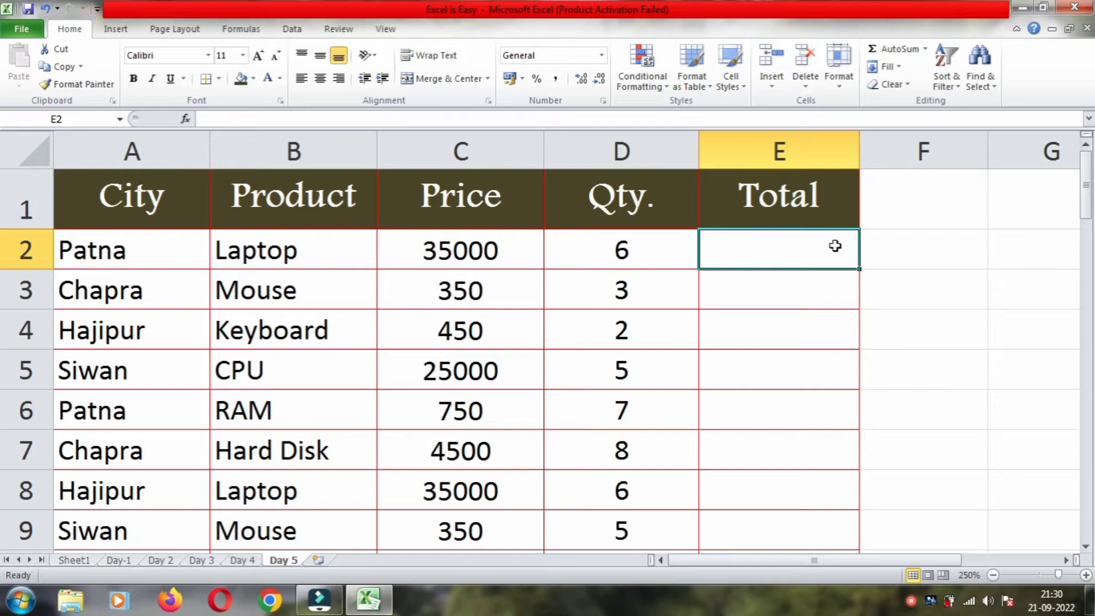
Enter the hard-coded total =35000*6 in E2, then change D2's quantity to 8.
{"action": "type", "text": "="}
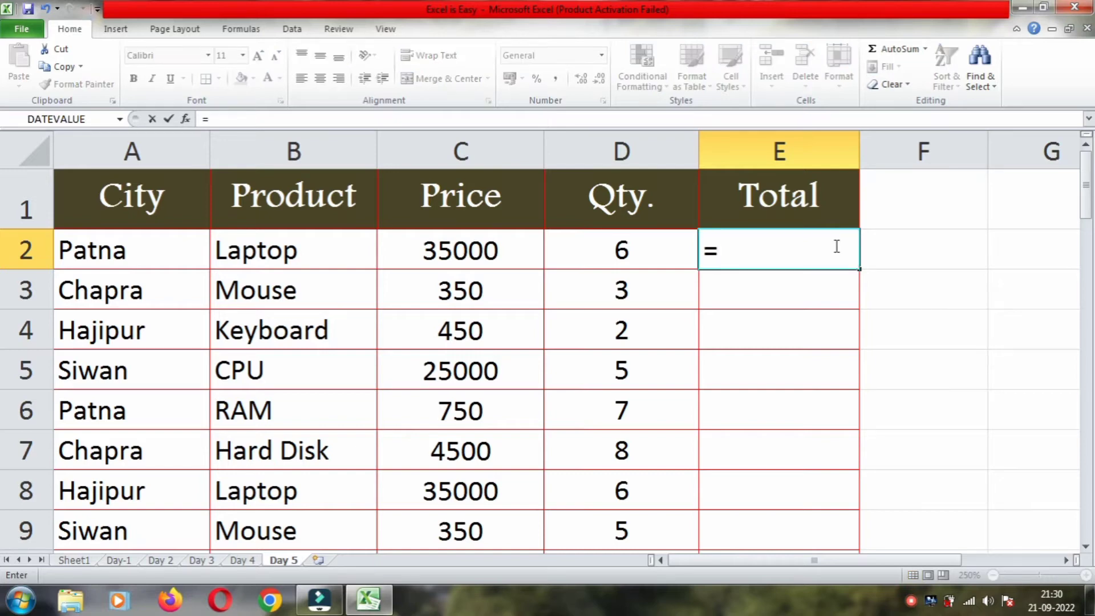
{"action": "type", "text": "3"}
{"action": "type", "text": "5000"}
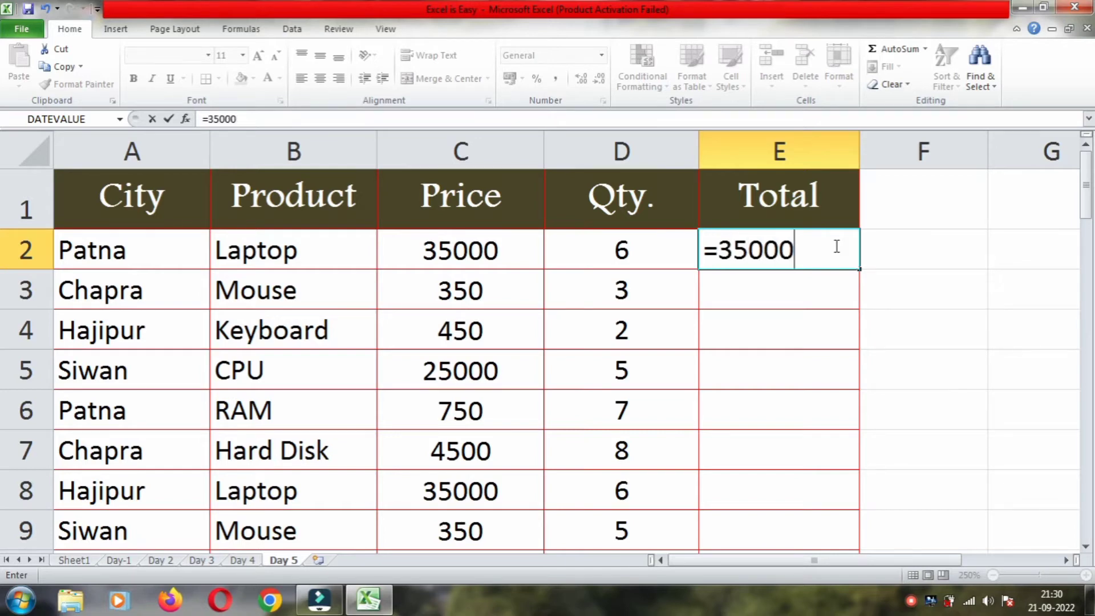
{"action": "type", "text": "*"}
{"action": "type", "text": "6"}
{"action": "key", "text": "Return"}
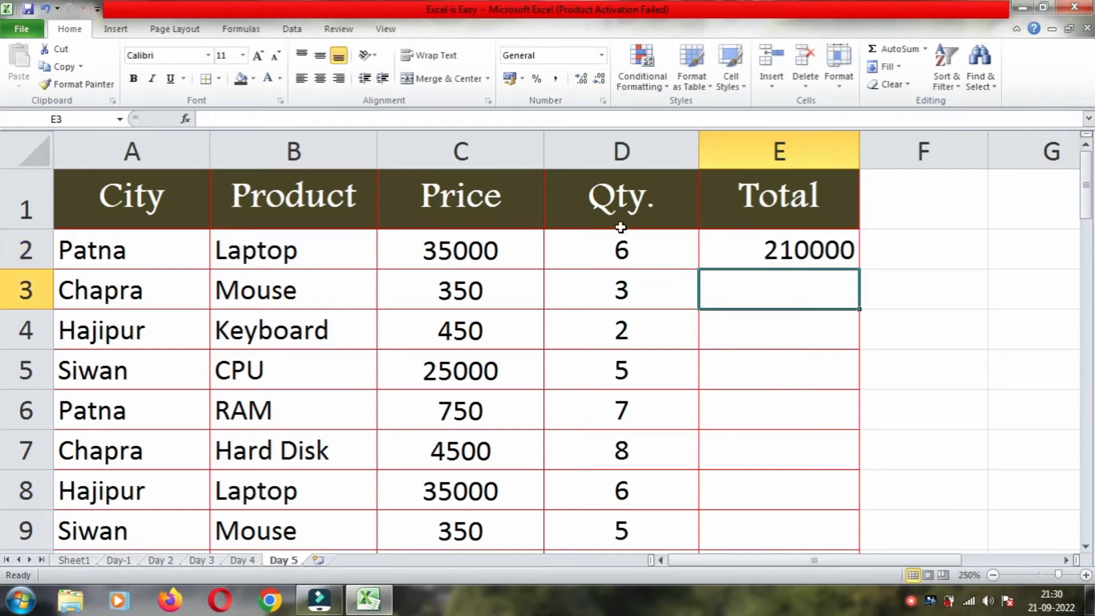
{"action": "left_click", "coordinate": [619, 251]}
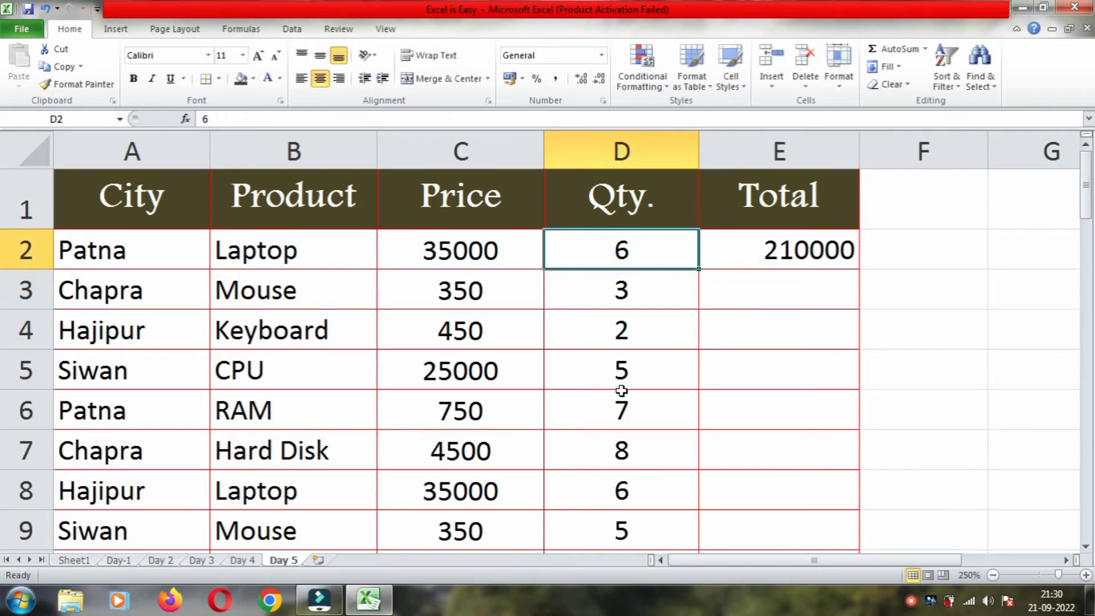
{"action": "type", "text": "8"}
{"action": "key", "text": "Return"}
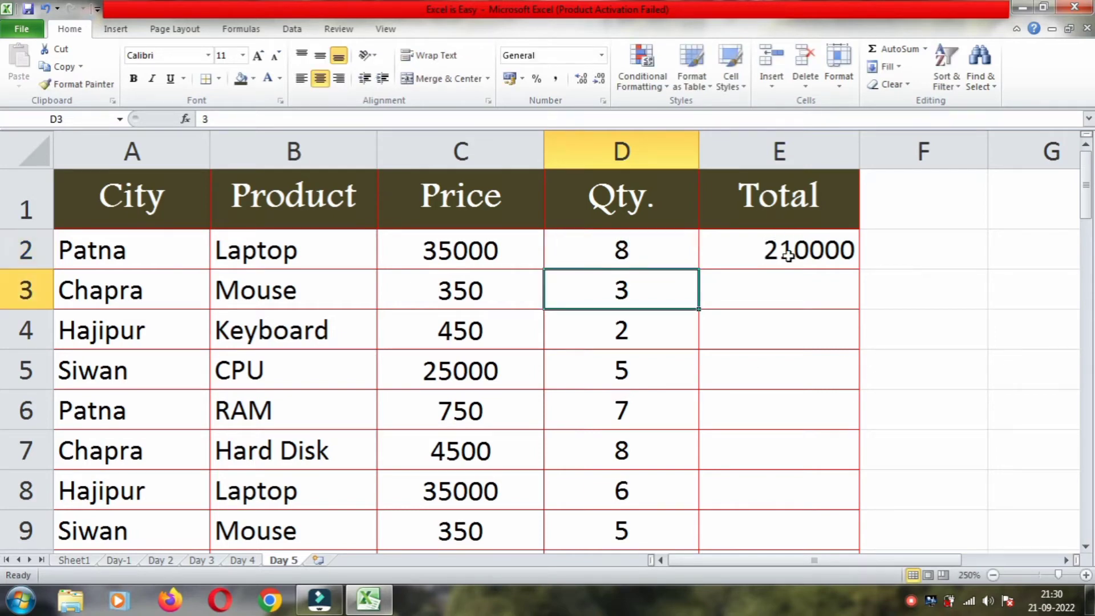
Restore D2 to 6 and erase E2's formula down to just '='.
{"action": "left_click", "coordinate": [630, 251]}
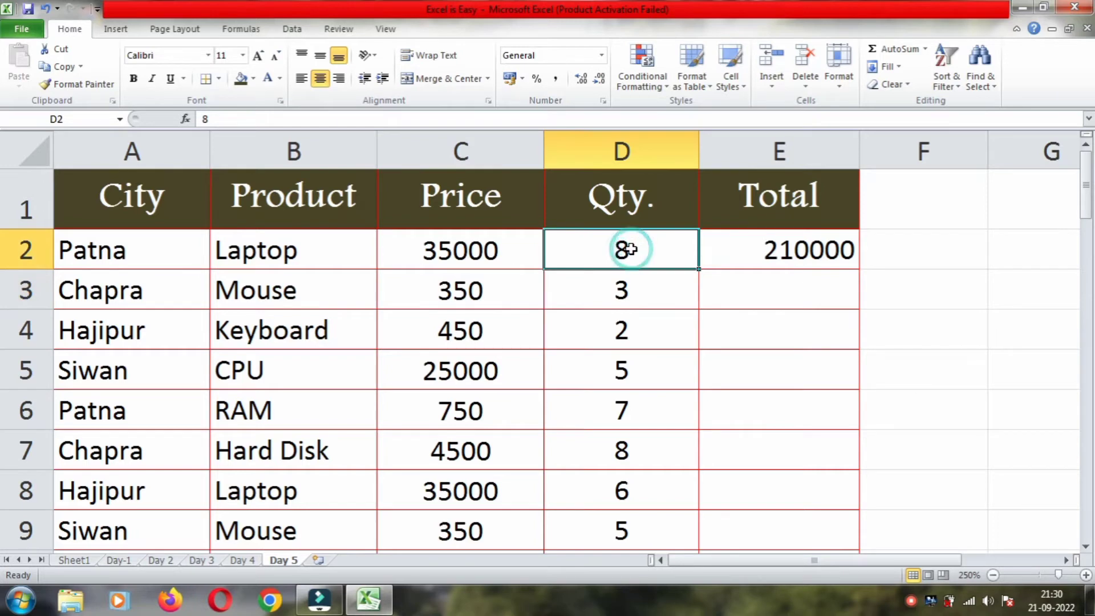
{"action": "type", "text": "6"}
{"action": "key", "text": "Return"}
{"action": "left_click", "coordinate": [720, 258]}
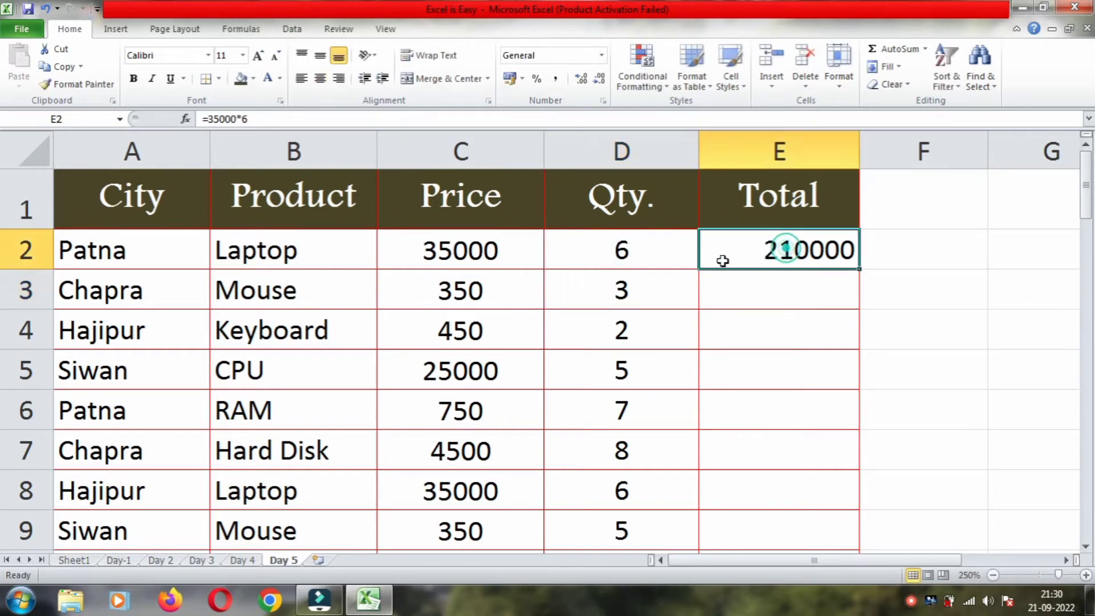
{"action": "key", "text": "F2"}
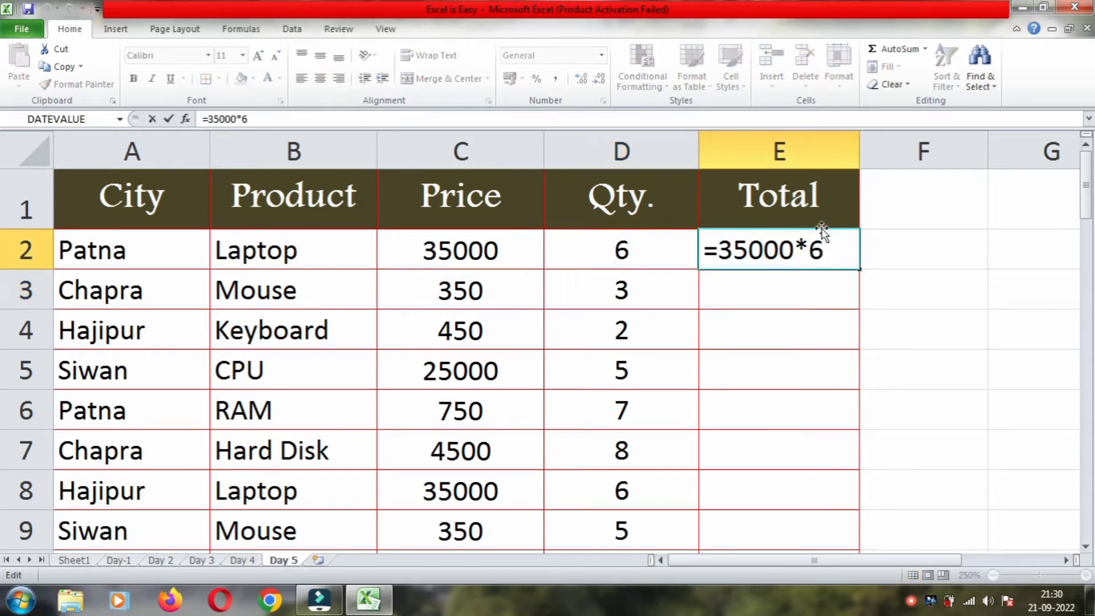
{"action": "key", "text": "BackSpace"}
{"action": "key", "text": "BackSpace"}
{"action": "key", "text": "BackSpace"}
{"action": "key", "text": "BackSpace"}
{"action": "key", "text": "BackSpace"}
{"action": "key", "text": "BackSpace"}
{"action": "key", "text": "BackSpace"}
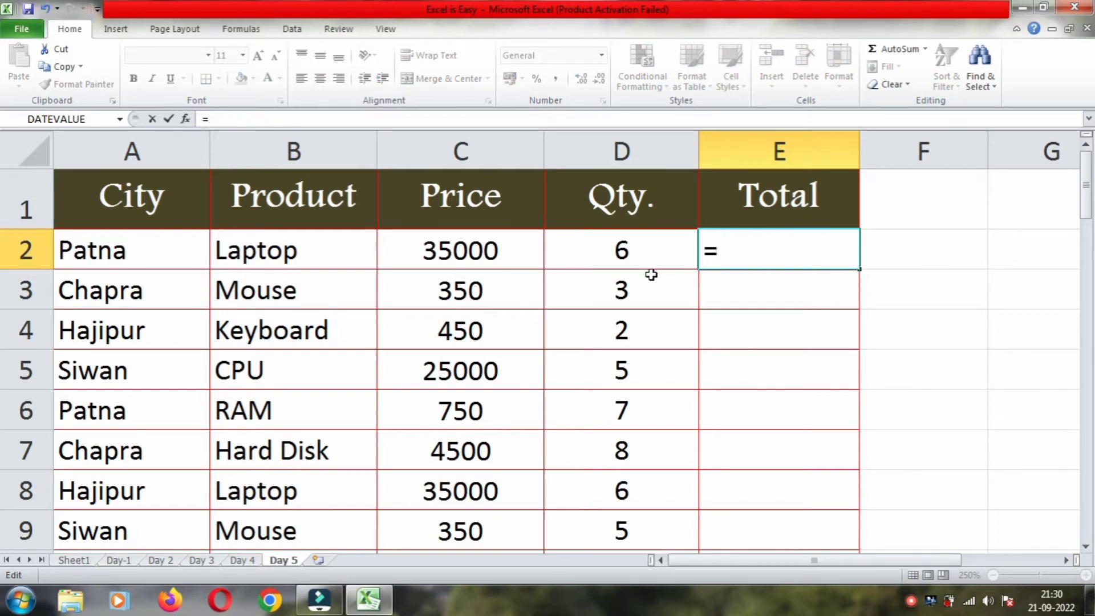
Build the formula =C2*D2 in E2 by clicking the Price and Qty. cells.
{"action": "left_click", "coordinate": [474, 251]}
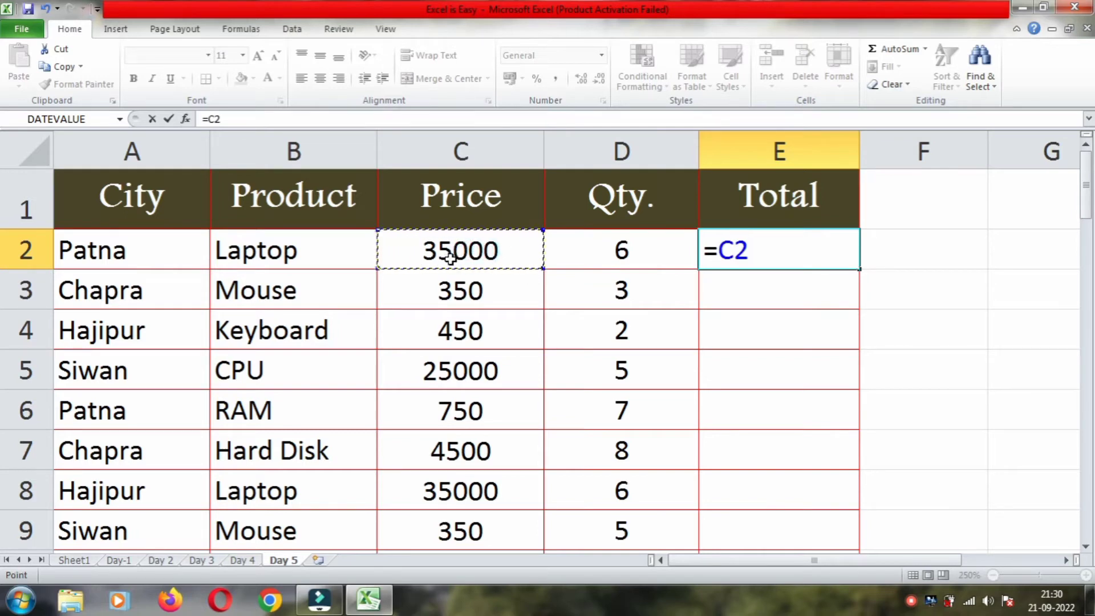
{"action": "type", "text": "*"}
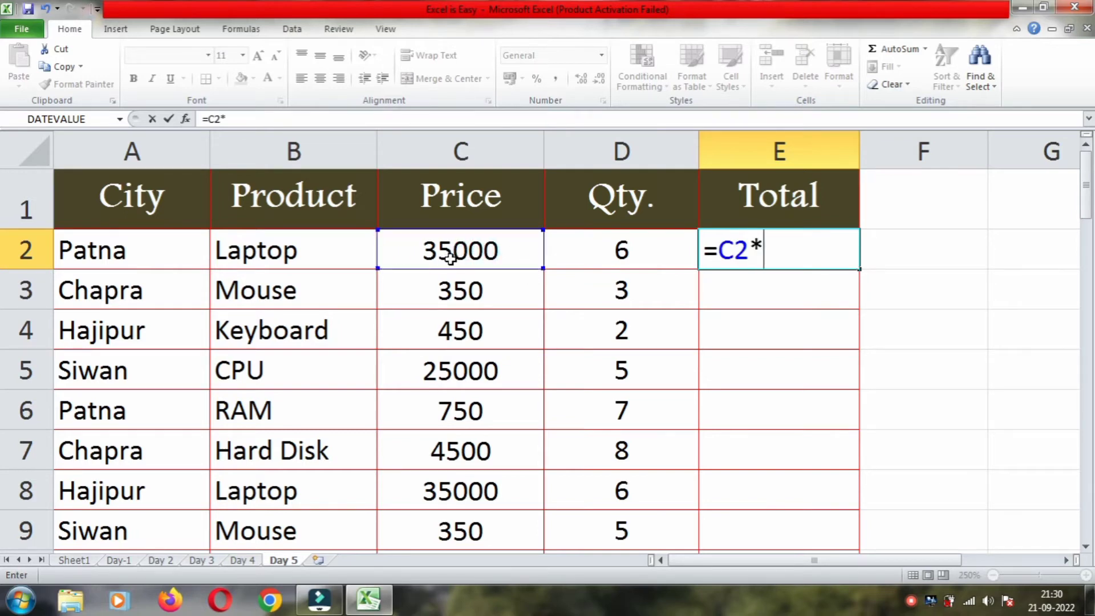
{"action": "left_click", "coordinate": [642, 247]}
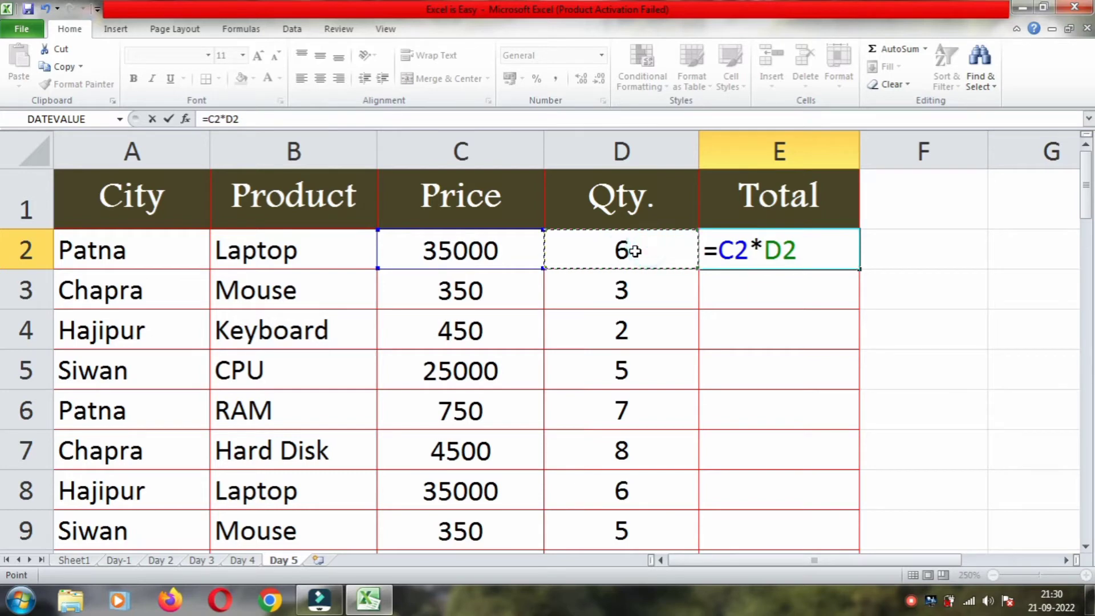
{"action": "key", "text": "Return"}
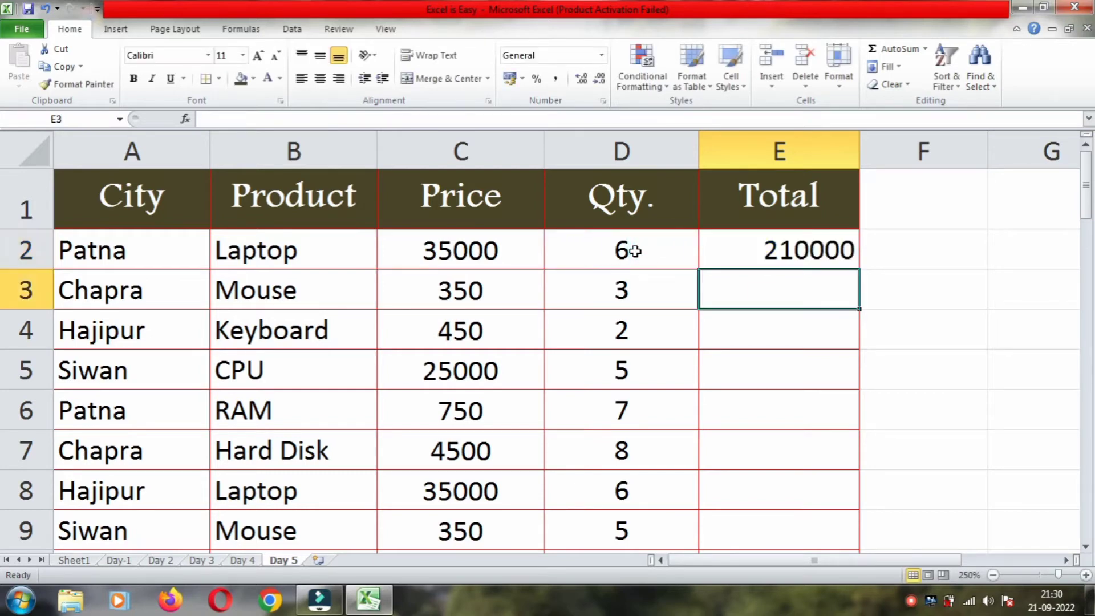
Change D2's quantity to 7 and check that E2 now shows 245000.
{"action": "left_click", "coordinate": [634, 251]}
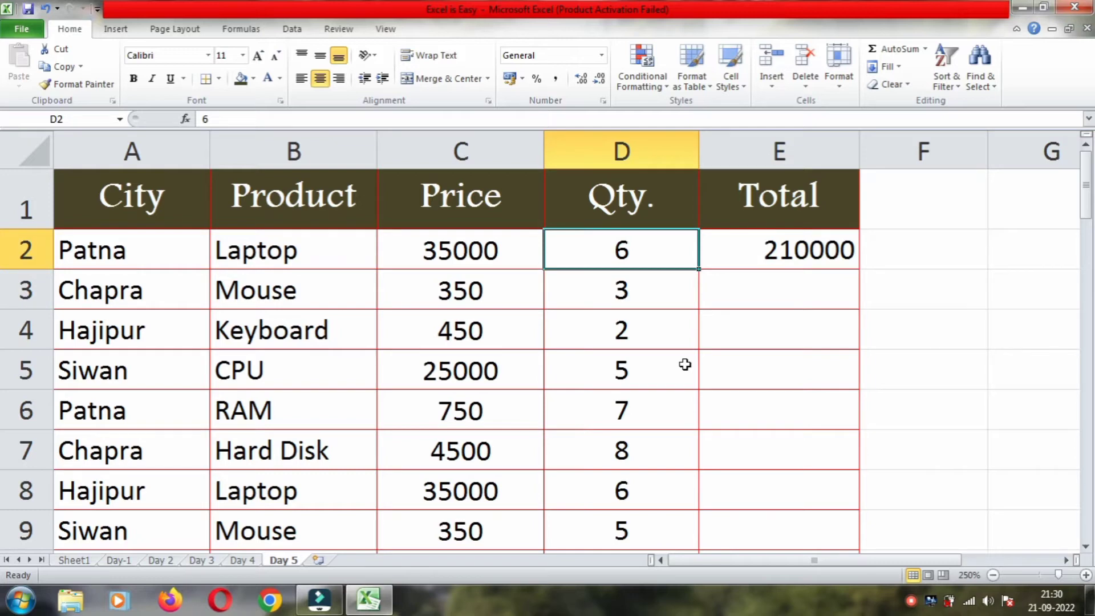
{"action": "type", "text": "7"}
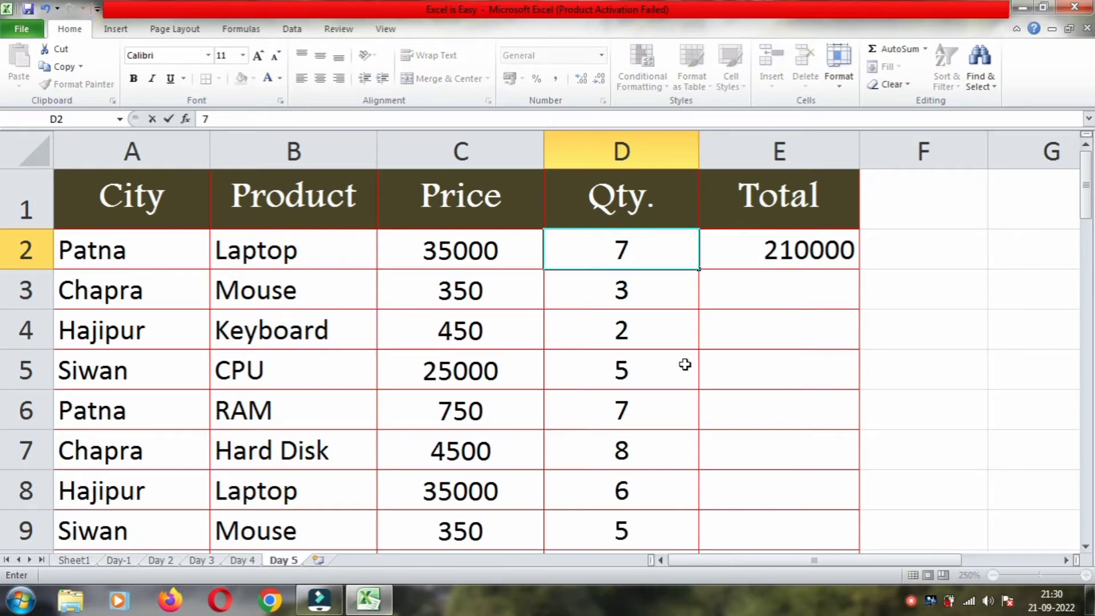
{"action": "key", "text": "Return"}
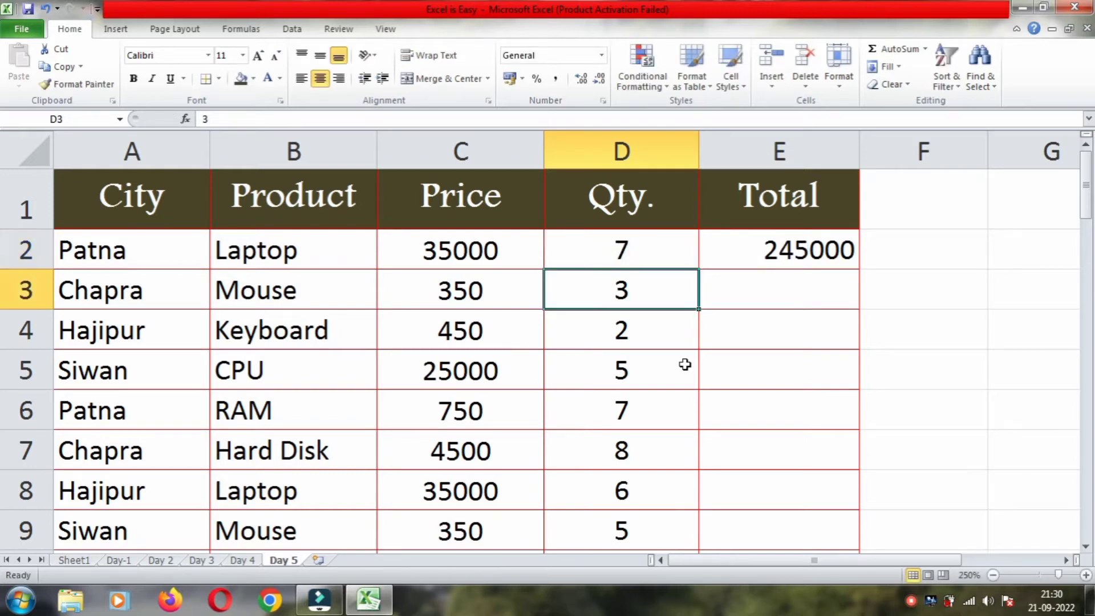
{"action": "left_click", "coordinate": [753, 255]}
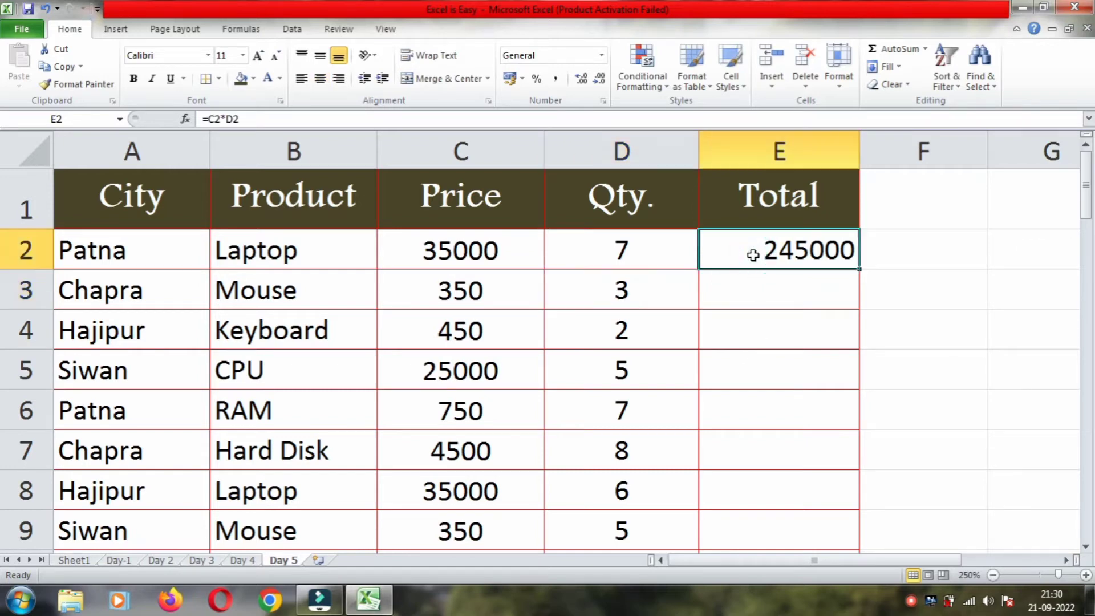
{"action": "left_click", "coordinate": [649, 240]}
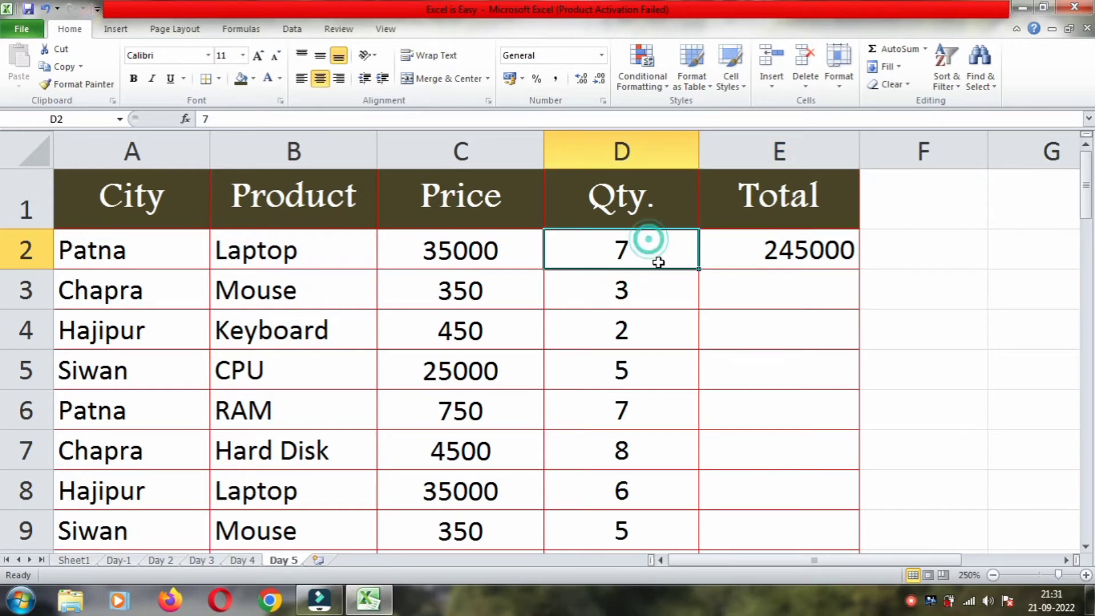
{"action": "left_click", "coordinate": [821, 254]}
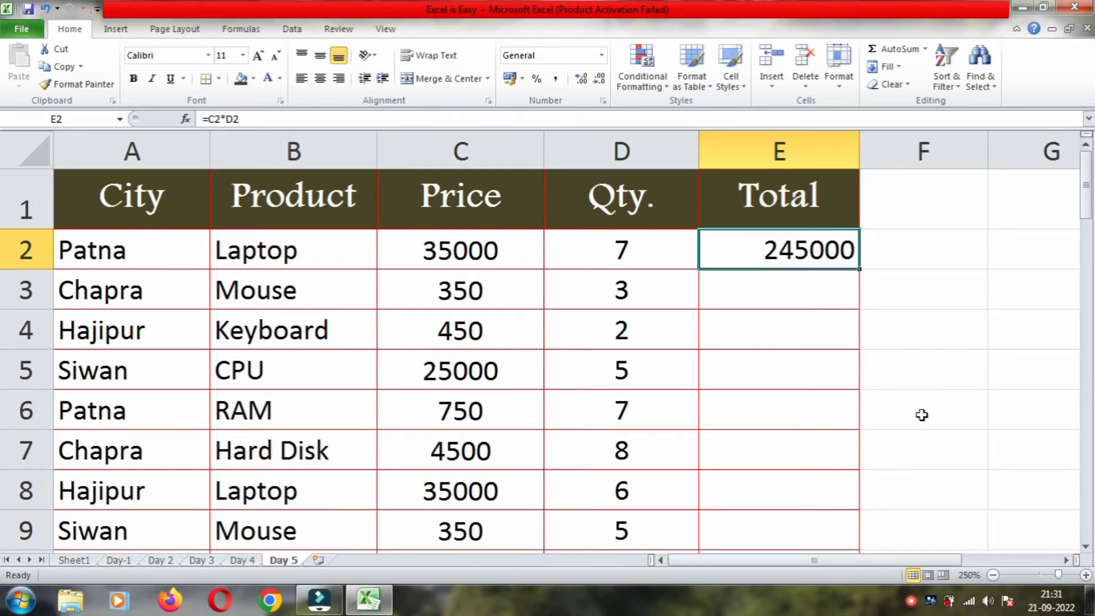
Fill =C2*D2 down to row 51 and centre the Totals horizontally and vertically.
{"action": "double_click", "coordinate": [862, 270]}
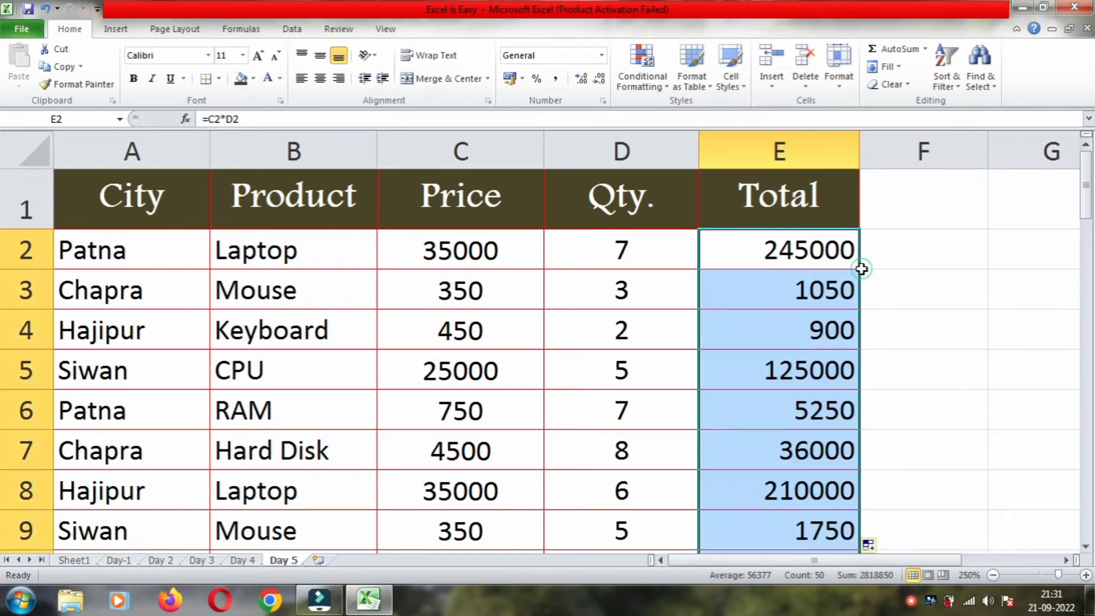
{"action": "scroll", "coordinate": [850, 353], "scroll_direction": "down", "scroll_amount": 5}
{"action": "scroll", "coordinate": [867, 426], "scroll_direction": "up", "scroll_amount": 5}
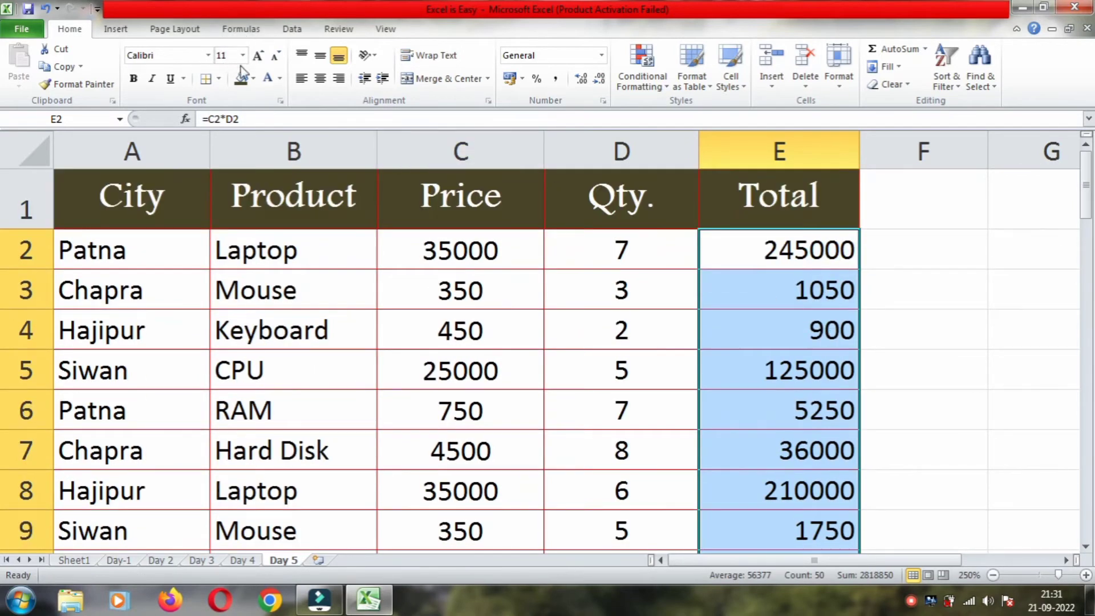
{"action": "left_click", "coordinate": [320, 78]}
{"action": "left_click", "coordinate": [319, 57]}
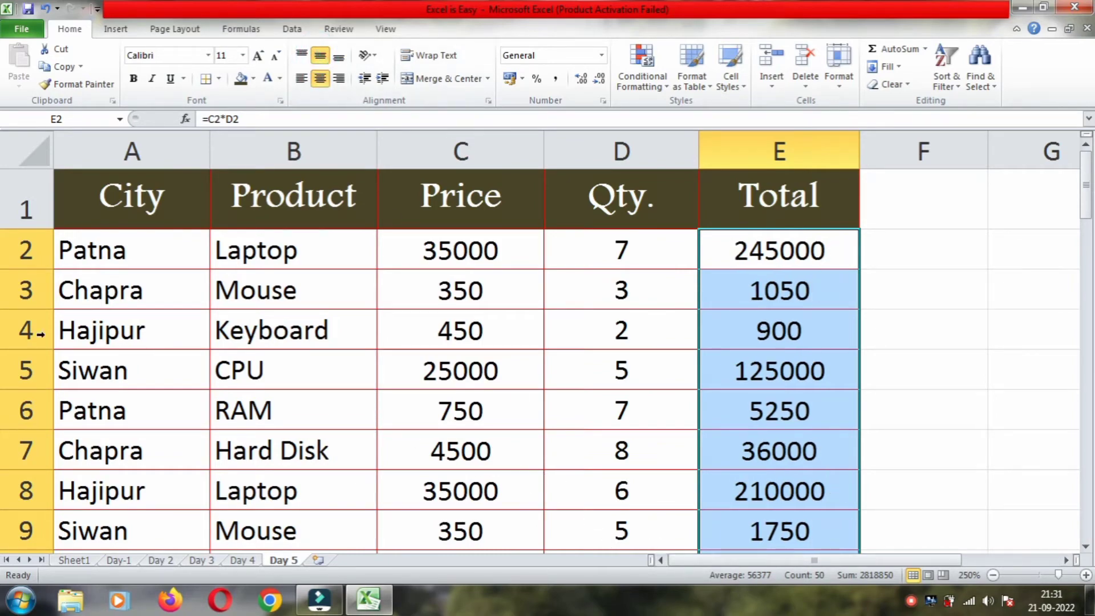
{"action": "mouse_move", "coordinate": [142, 241]}
{"action": "left_mouse_down"}
{"action": "mouse_move", "coordinate": [699, 353]}
{"action": "mouse_move", "coordinate": [725, 509]}
{"action": "mouse_move", "coordinate": [726, 460]}
{"action": "left_mouse_up"}
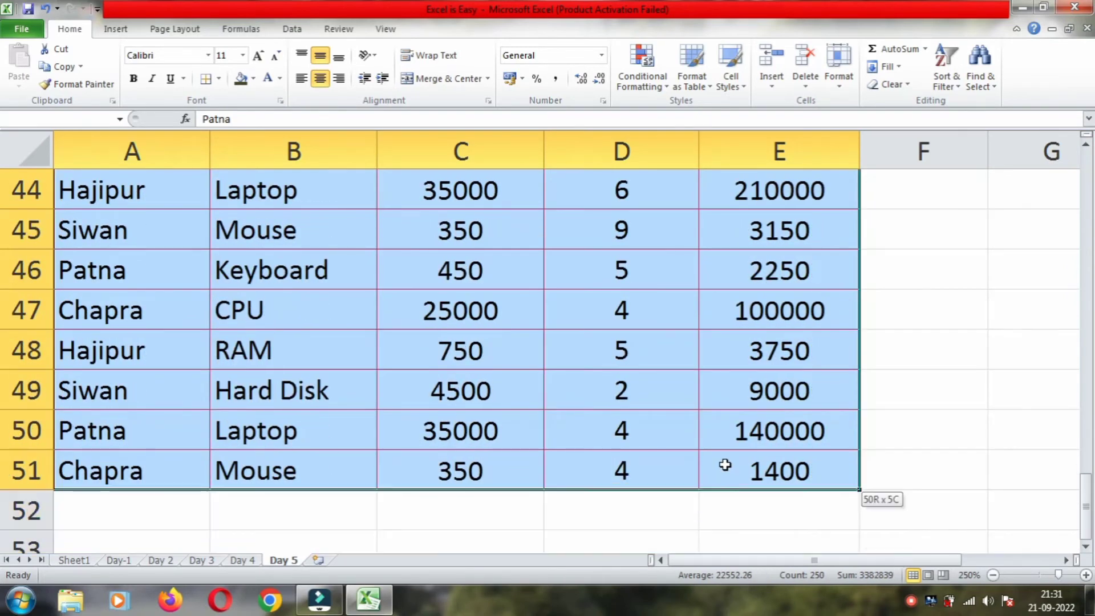
Give A2:E51 a light orange fill and the Andalus font.
{"action": "left_click", "coordinate": [253, 79]}
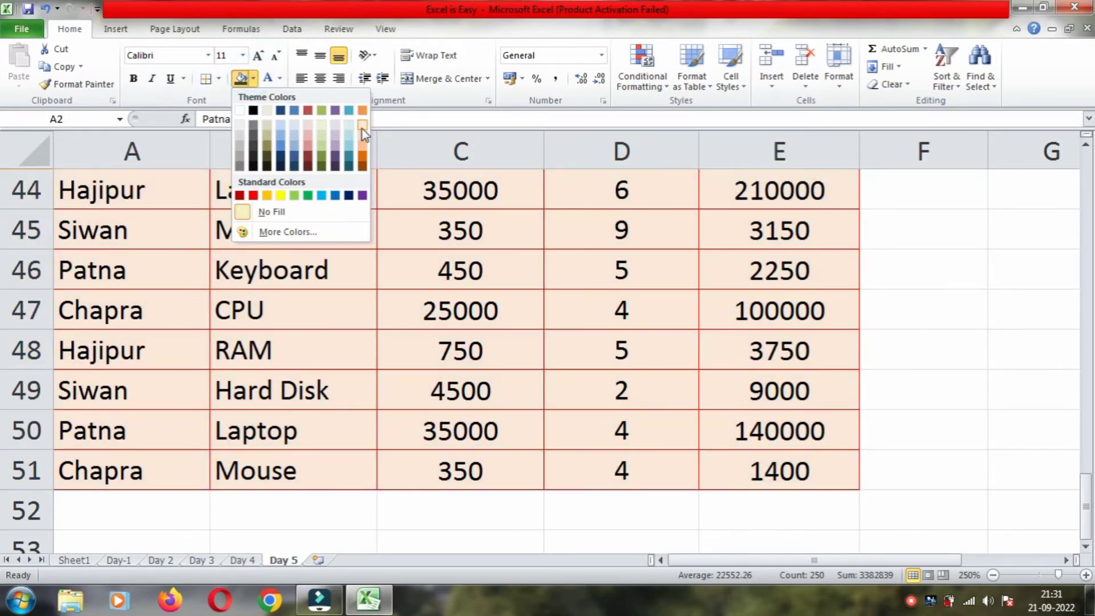
{"action": "left_click", "coordinate": [363, 132]}
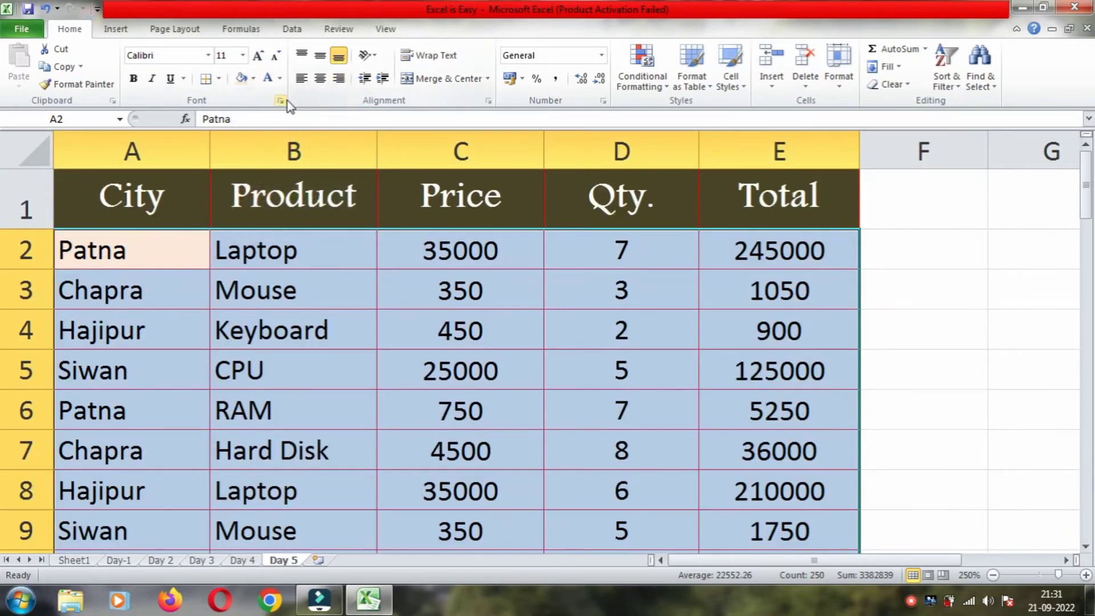
{"action": "left_click", "coordinate": [209, 56]}
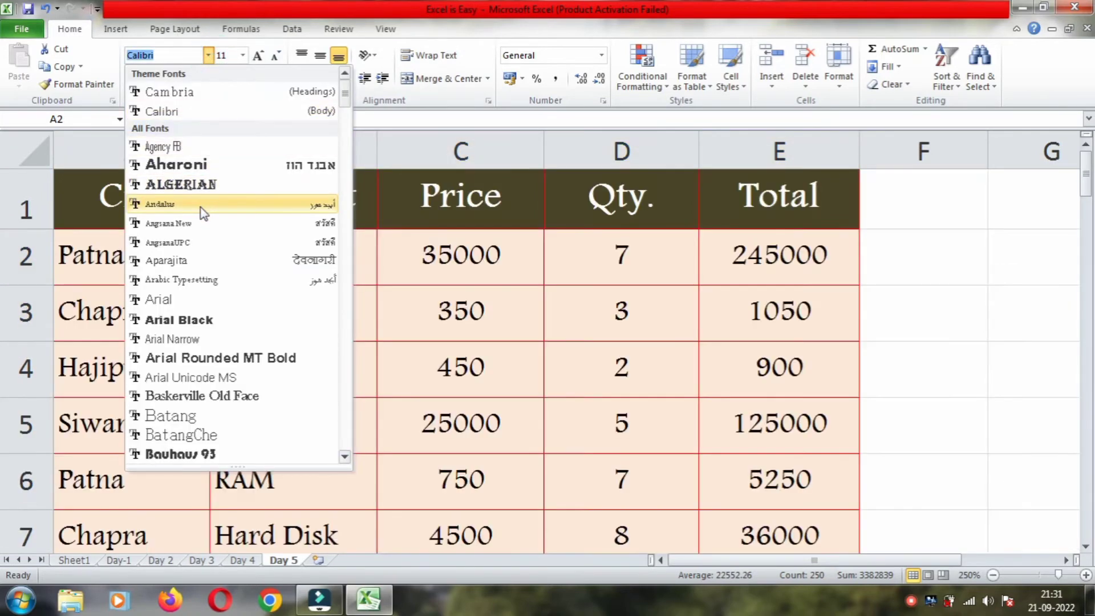
{"action": "left_click", "coordinate": [201, 203]}
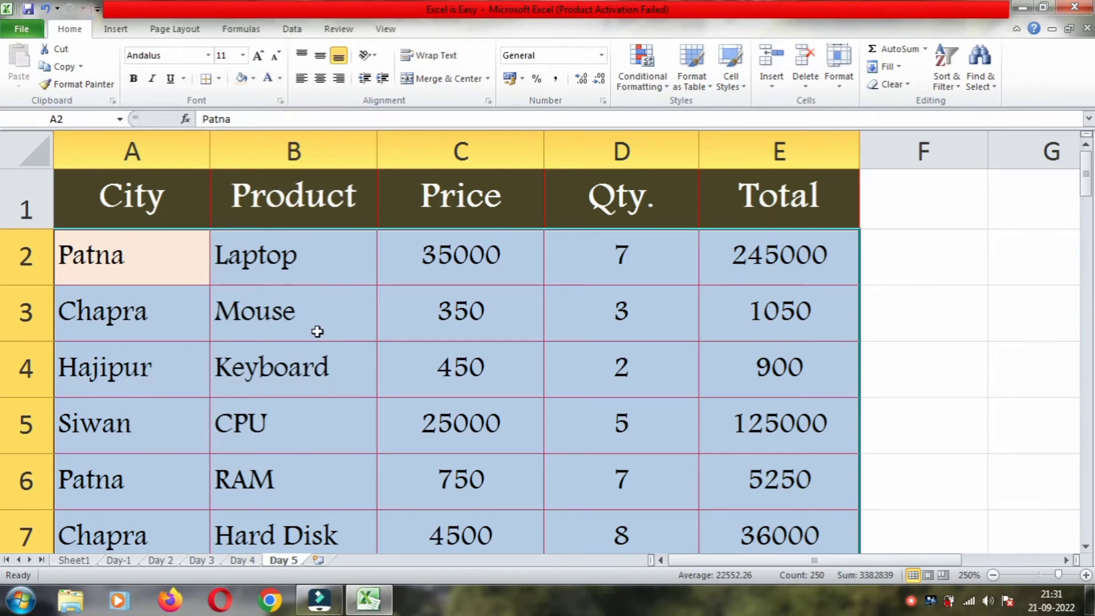
{"action": "scroll", "coordinate": [330, 353], "scroll_direction": "down", "scroll_amount": 1}
{"action": "scroll", "coordinate": [330, 353], "scroll_direction": "down", "scroll_amount": 2}
{"action": "scroll", "coordinate": [334, 348], "scroll_direction": "up", "scroll_amount": 2}
{"action": "scroll", "coordinate": [333, 348], "scroll_direction": "up", "scroll_amount": 1}
{"action": "left_click", "coordinate": [306, 317]}
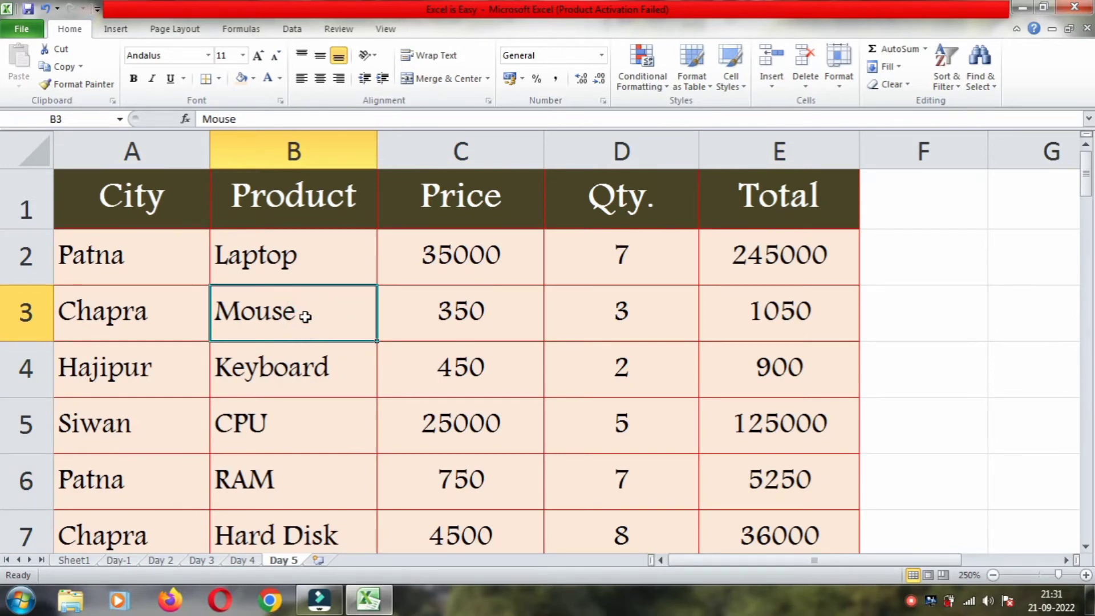
Check the table's fill colours, then select the header row A1:E1.
{"action": "mouse_move", "coordinate": [147, 210]}
{"action": "left_mouse_down"}
{"action": "mouse_move", "coordinate": [760, 340]}
{"action": "mouse_move", "coordinate": [758, 558]}
{"action": "mouse_move", "coordinate": [754, 499]}
{"action": "left_mouse_up"}
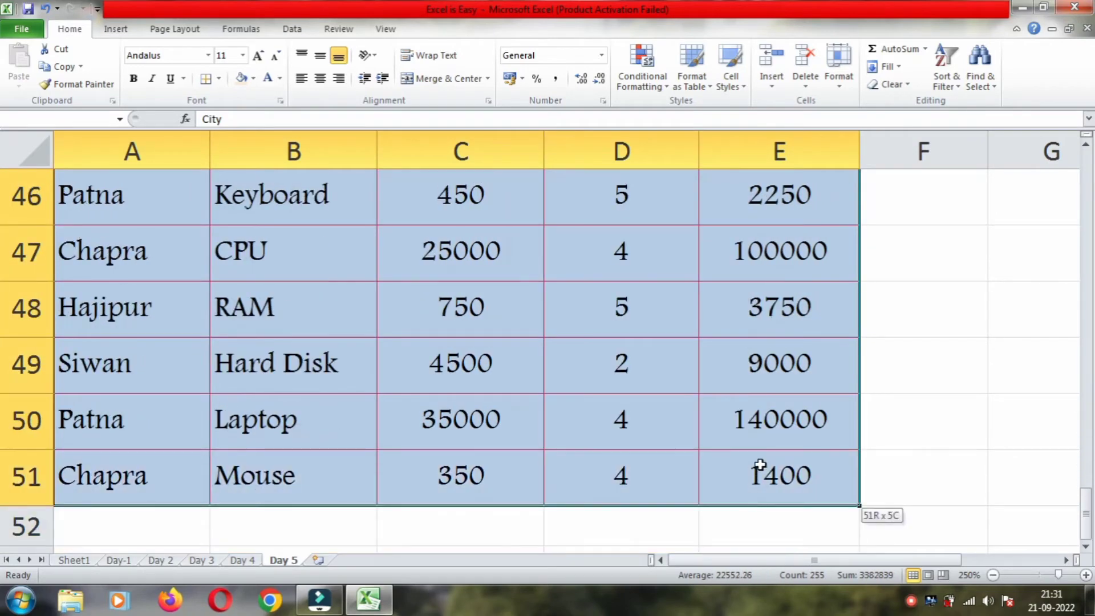
{"action": "scroll", "coordinate": [760, 464], "scroll_direction": "up", "scroll_amount": 5}
{"action": "scroll", "coordinate": [761, 464], "scroll_direction": "up", "scroll_amount": 10}
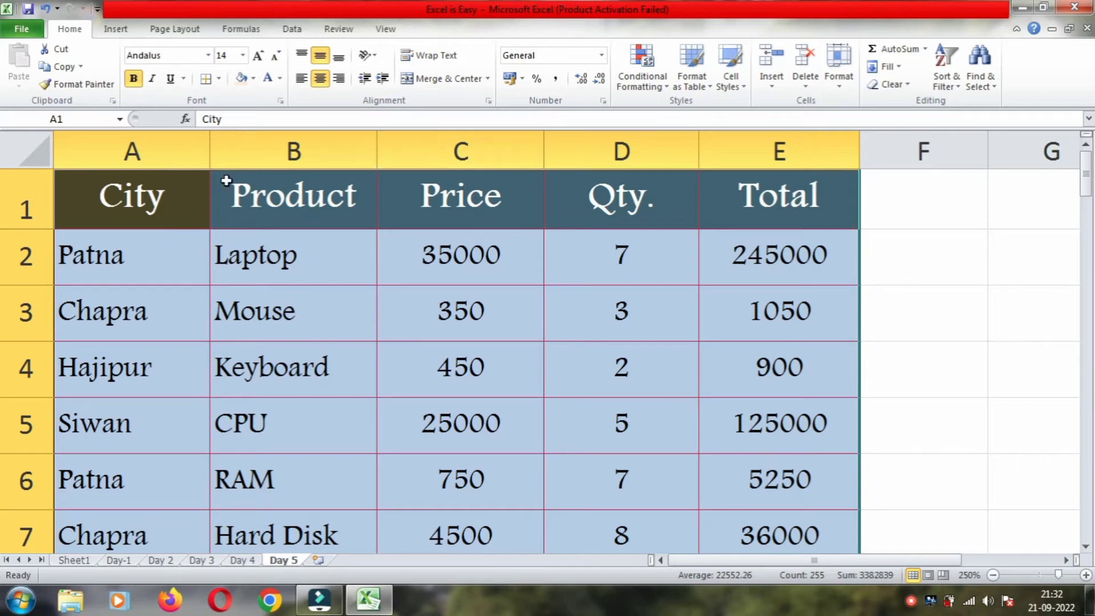
{"action": "left_click", "coordinate": [191, 198]}
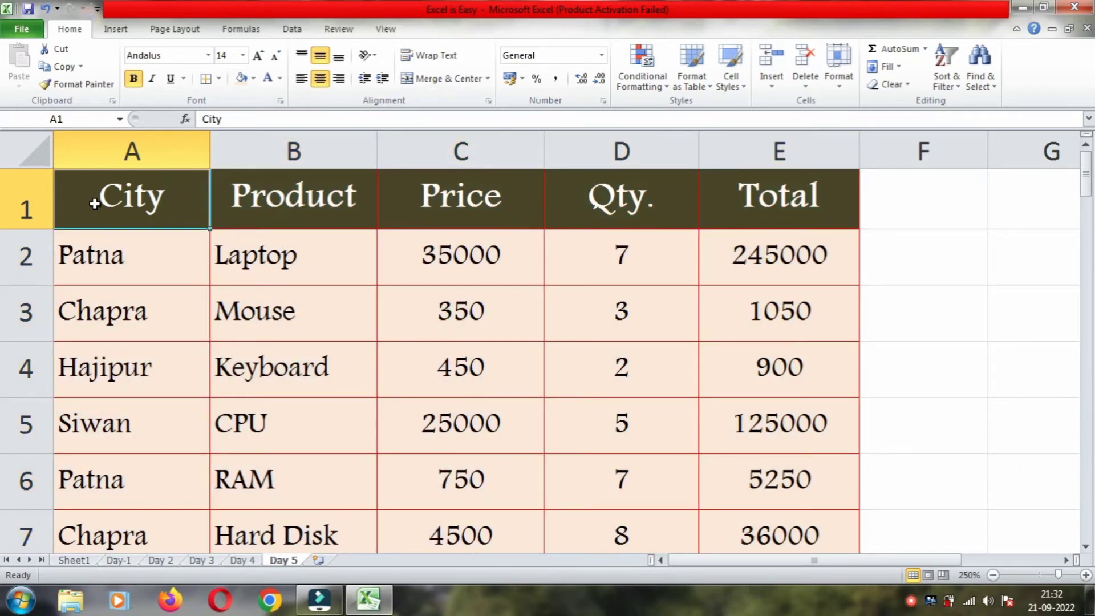
{"action": "left_click_drag", "start_coordinate": [94, 204], "coordinate": [778, 219]}
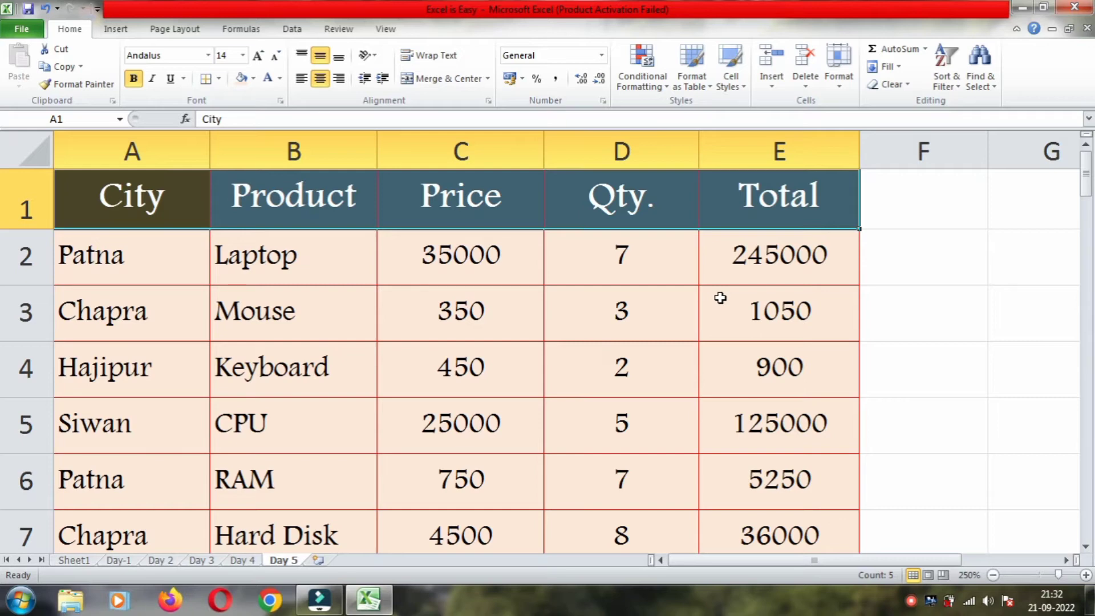
{"action": "left_click", "coordinate": [133, 287]}
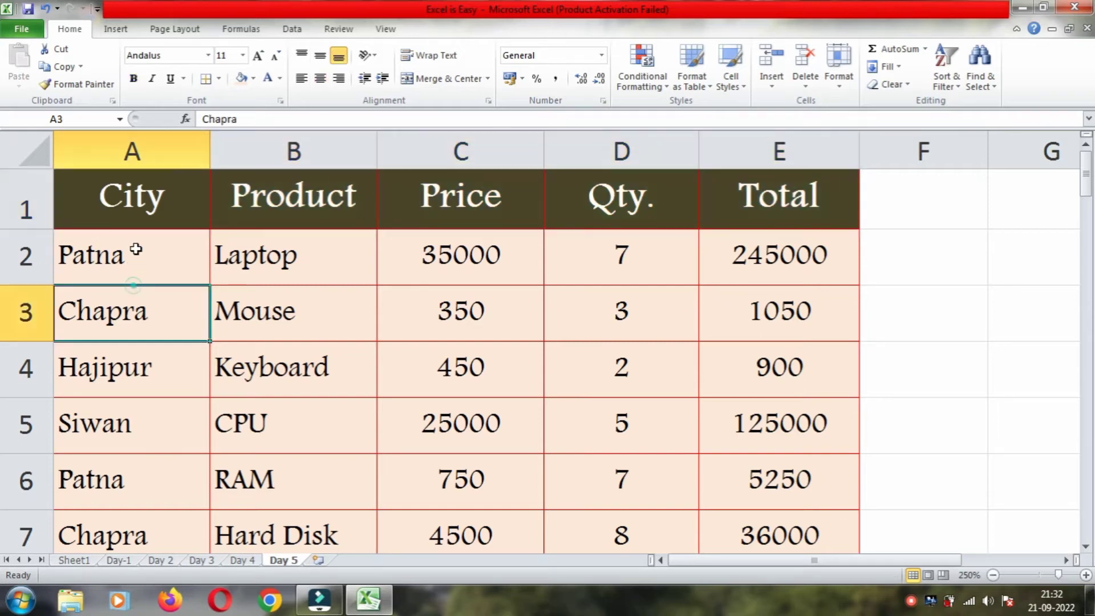
{"action": "left_click_drag", "start_coordinate": [132, 208], "coordinate": [767, 226]}
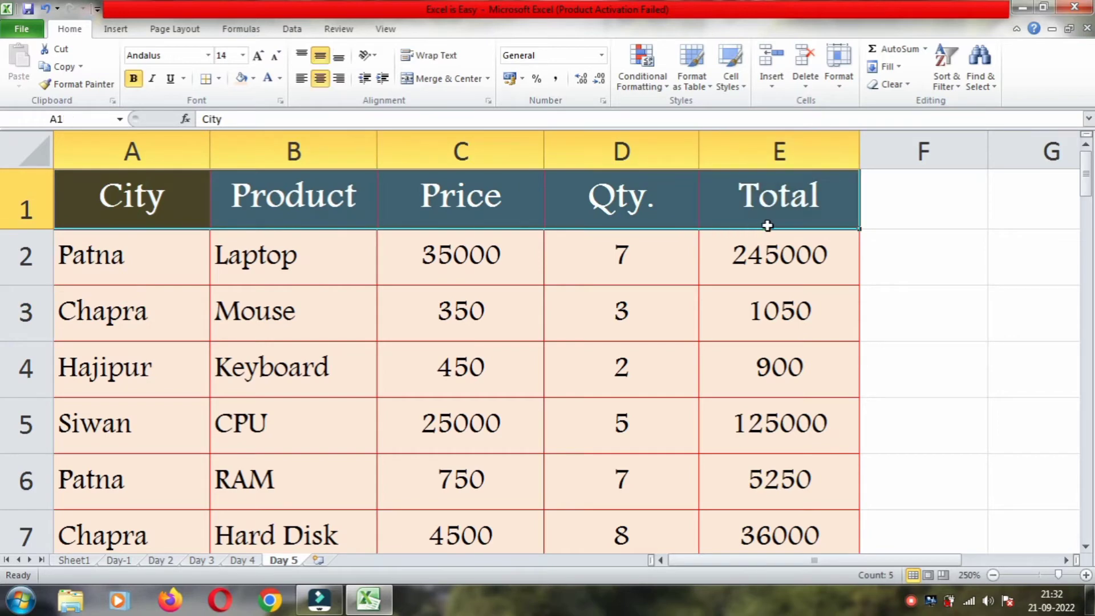
{"action": "left_click", "coordinate": [946, 73]}
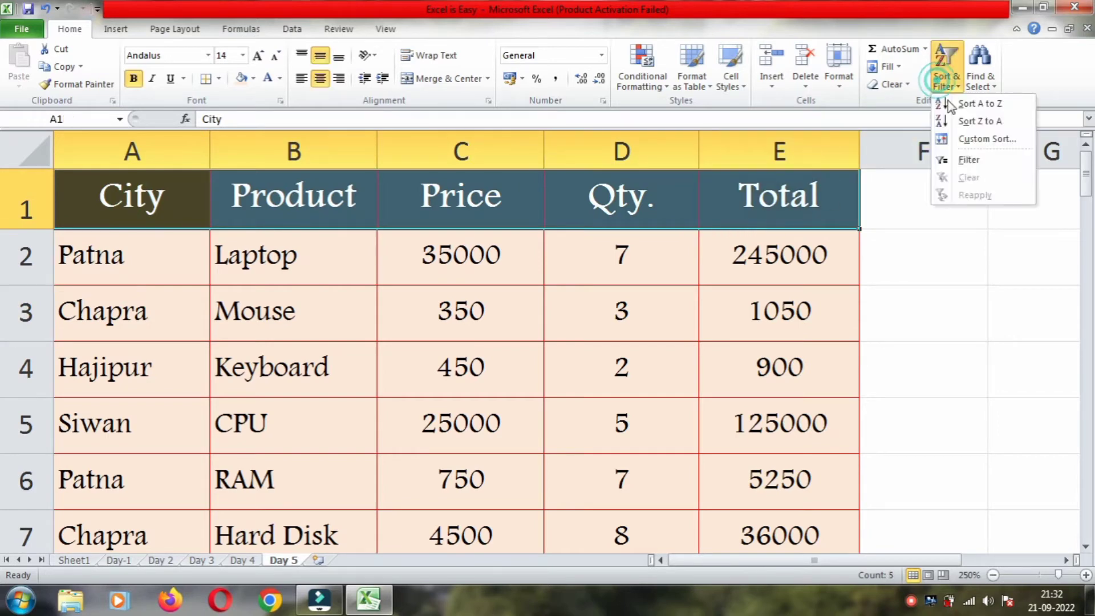
{"action": "left_click", "coordinate": [970, 160]}
{"action": "left_click", "coordinate": [373, 380]}
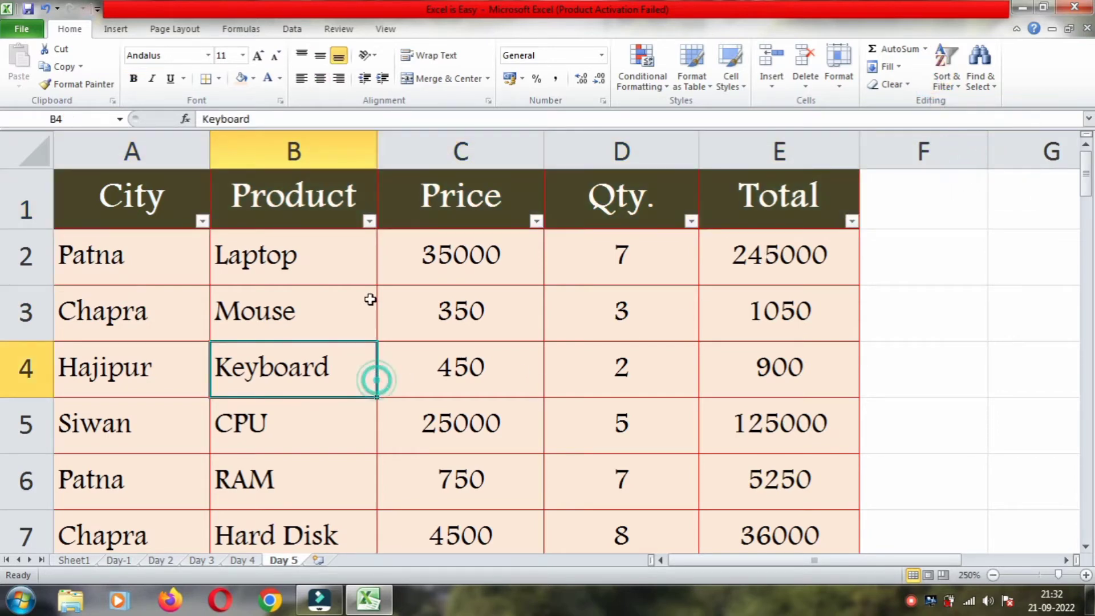
{"action": "left_click", "coordinate": [370, 221]}
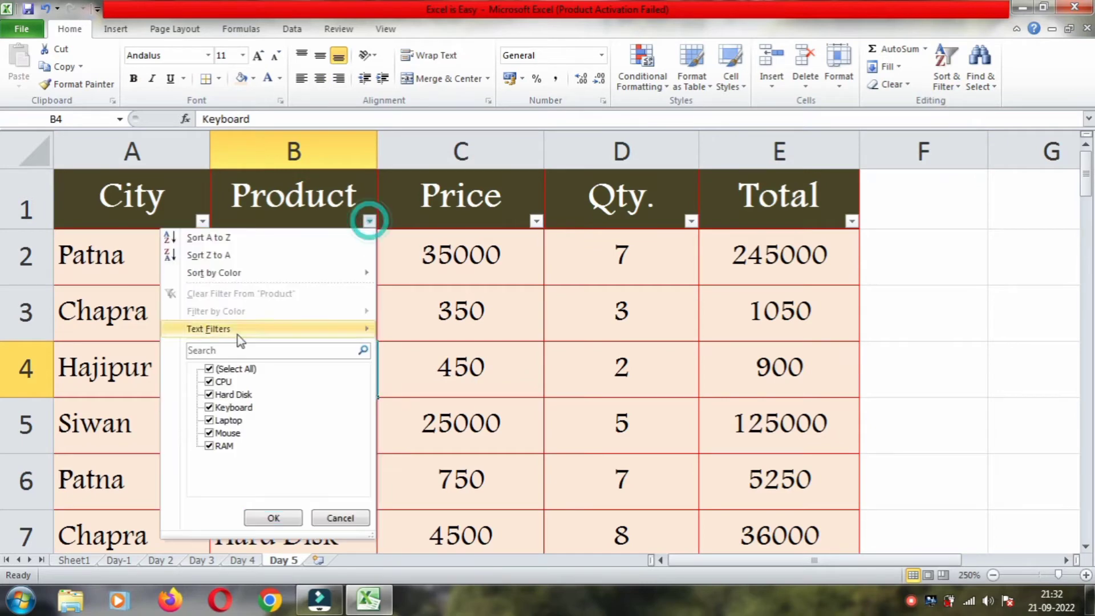
{"action": "left_click", "coordinate": [209, 368]}
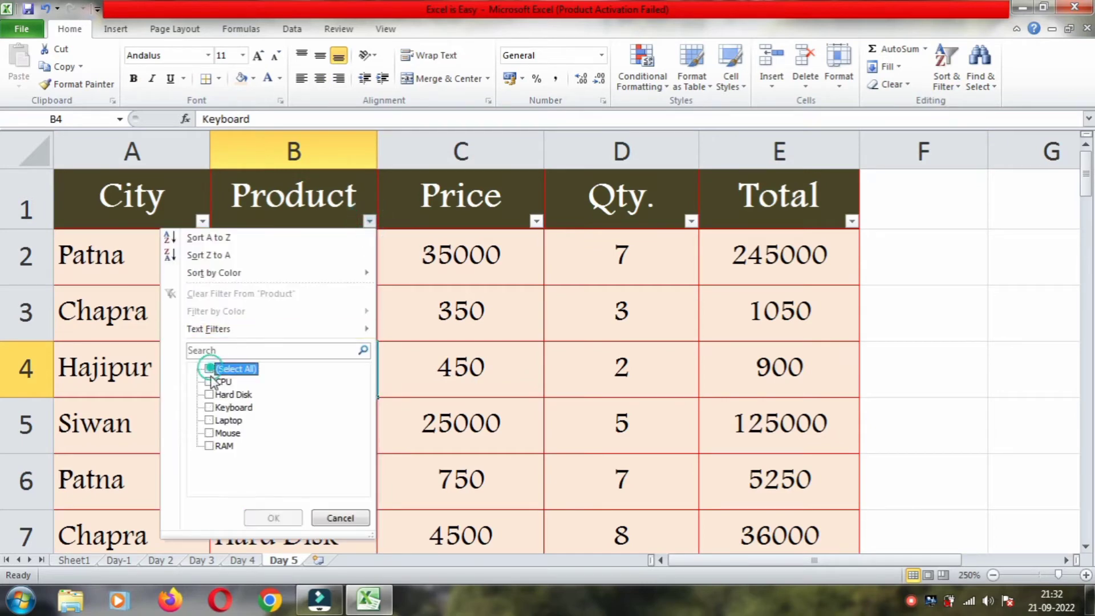
{"action": "left_click", "coordinate": [209, 421]}
{"action": "left_click", "coordinate": [274, 518]}
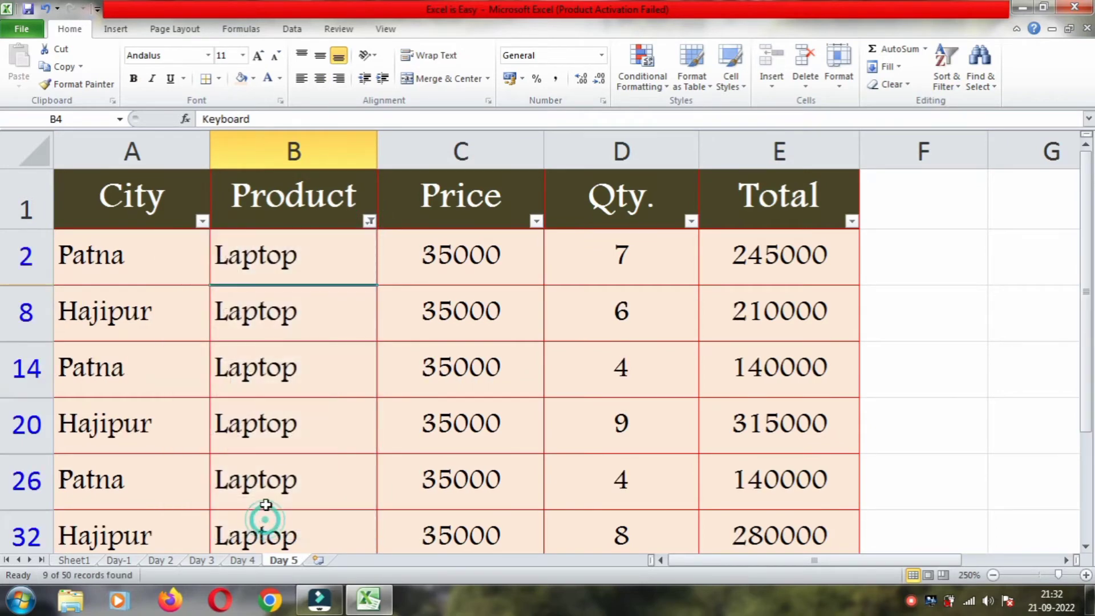
{"action": "left_click", "coordinate": [247, 263]}
{"action": "left_click", "coordinate": [254, 313]}
{"action": "left_click", "coordinate": [257, 363]}
{"action": "left_click", "coordinate": [251, 427]}
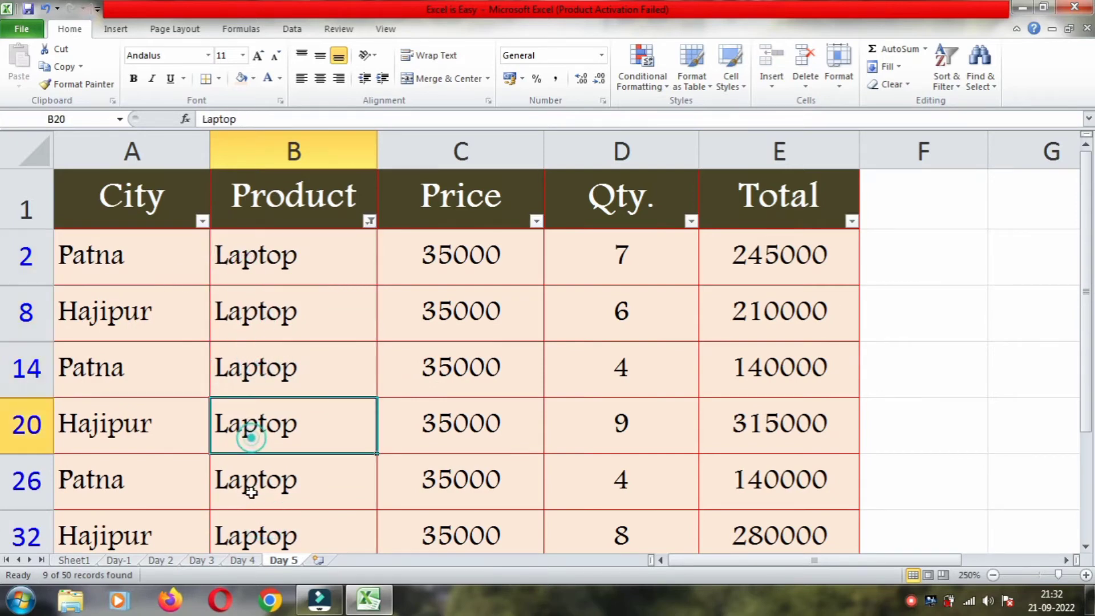
{"action": "left_click", "coordinate": [252, 491]}
{"action": "left_click", "coordinate": [252, 533]}
{"action": "scroll", "coordinate": [251, 528], "scroll_direction": "down", "scroll_amount": 2}
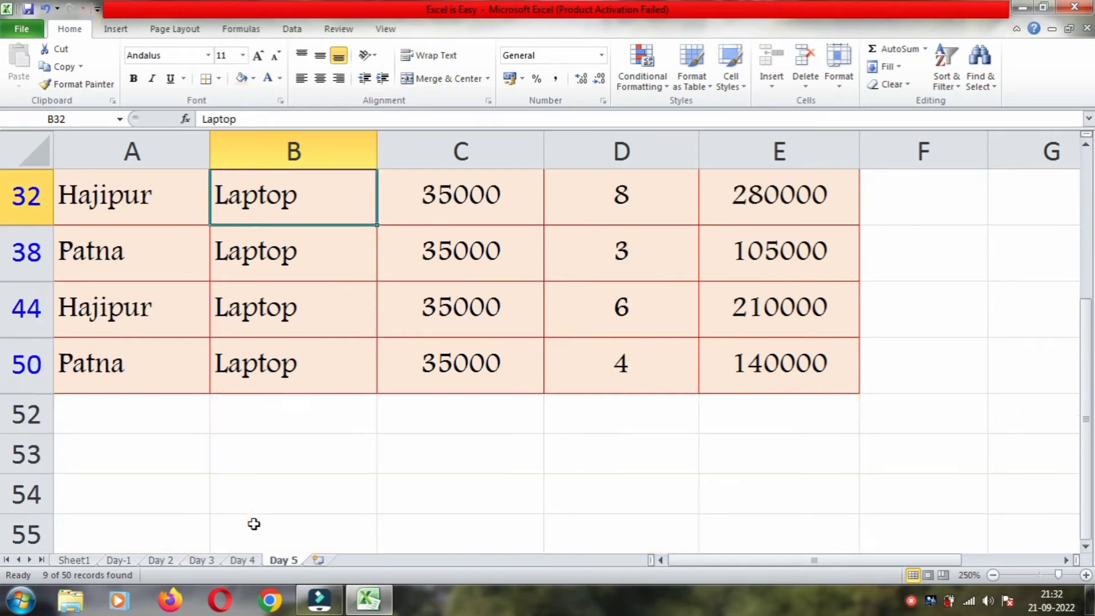
{"action": "scroll", "coordinate": [252, 523], "scroll_direction": "up", "scroll_amount": 1}
{"action": "scroll", "coordinate": [254, 522], "scroll_direction": "up", "scroll_amount": 2}
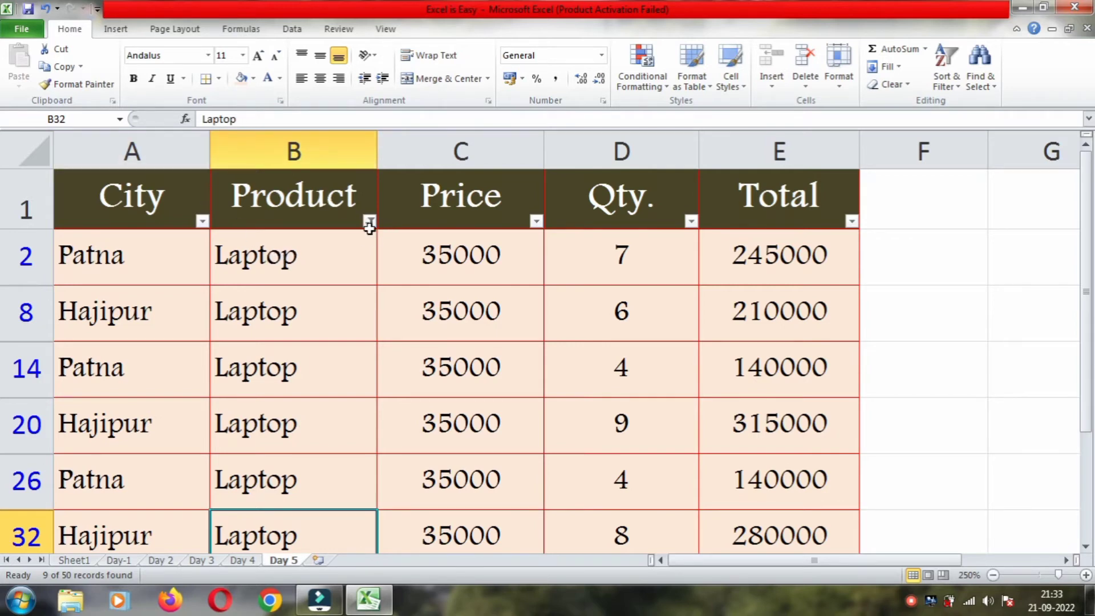
{"action": "scroll", "coordinate": [110, 350], "scroll_direction": "down", "scroll_amount": 1}
{"action": "scroll", "coordinate": [110, 349], "scroll_direction": "down", "scroll_amount": 1}
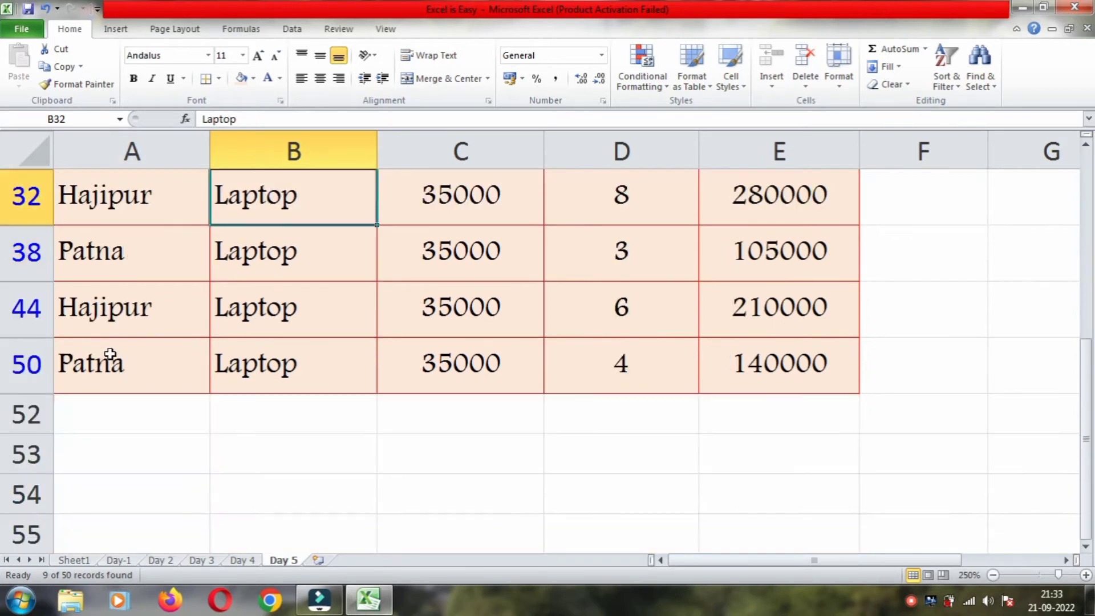
{"action": "scroll", "coordinate": [110, 353], "scroll_direction": "up", "scroll_amount": 1}
{"action": "scroll", "coordinate": [111, 354], "scroll_direction": "up", "scroll_amount": 1}
{"action": "scroll", "coordinate": [110, 353], "scroll_direction": "up", "scroll_amount": 1}
{"action": "scroll", "coordinate": [110, 354], "scroll_direction": "up", "scroll_amount": 1}
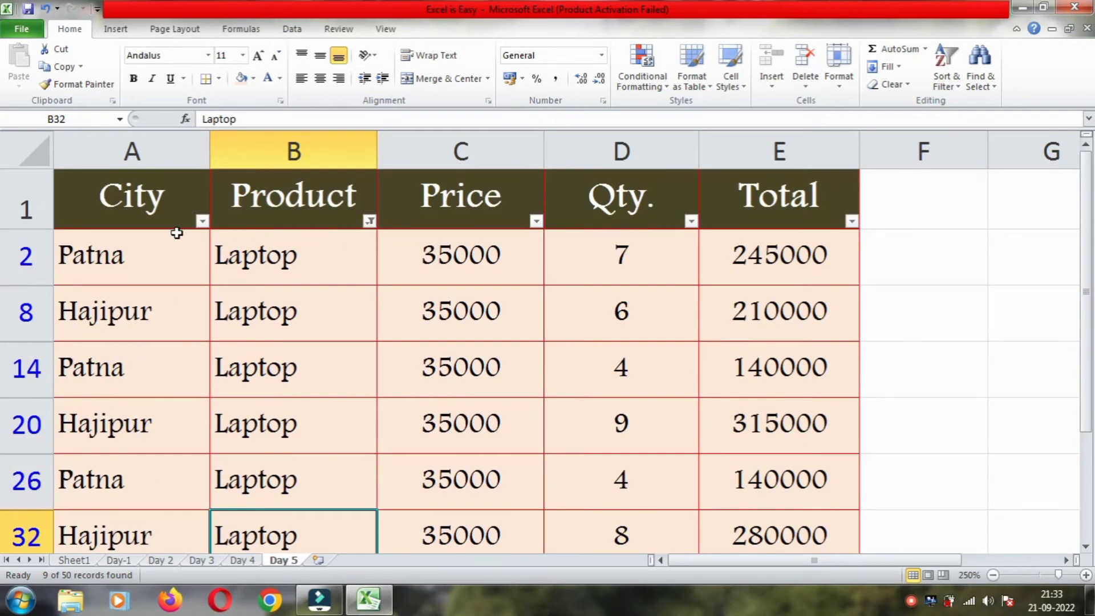
Filter City to Patna only, then select the Qty. and Total cells to read their sums.
{"action": "left_click", "coordinate": [199, 231]}
{"action": "left_click", "coordinate": [202, 221]}
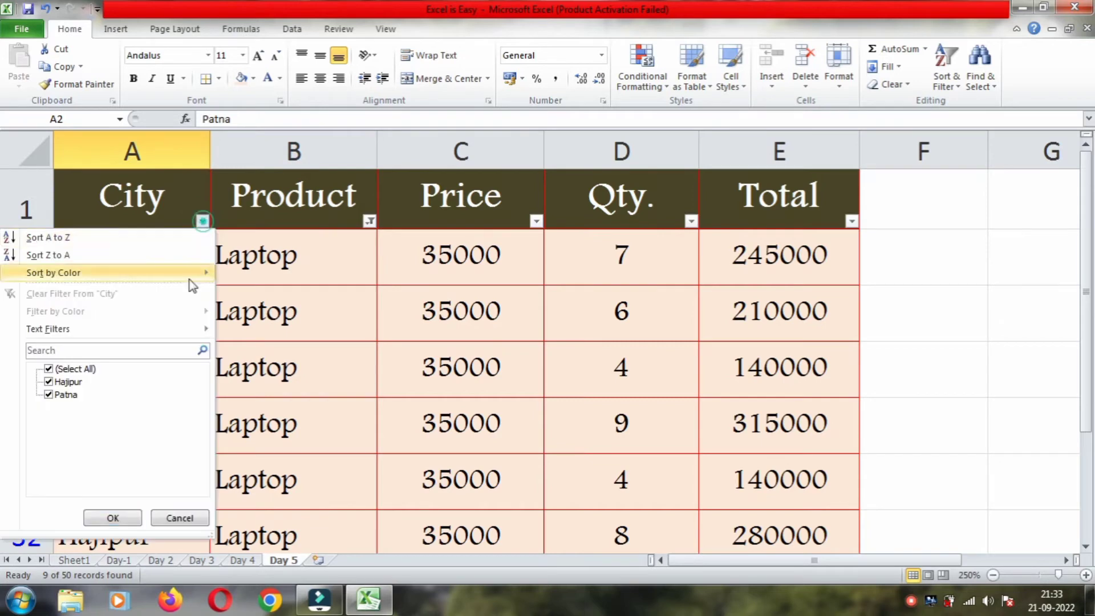
{"action": "left_click", "coordinate": [86, 369]}
{"action": "left_click", "coordinate": [66, 394]}
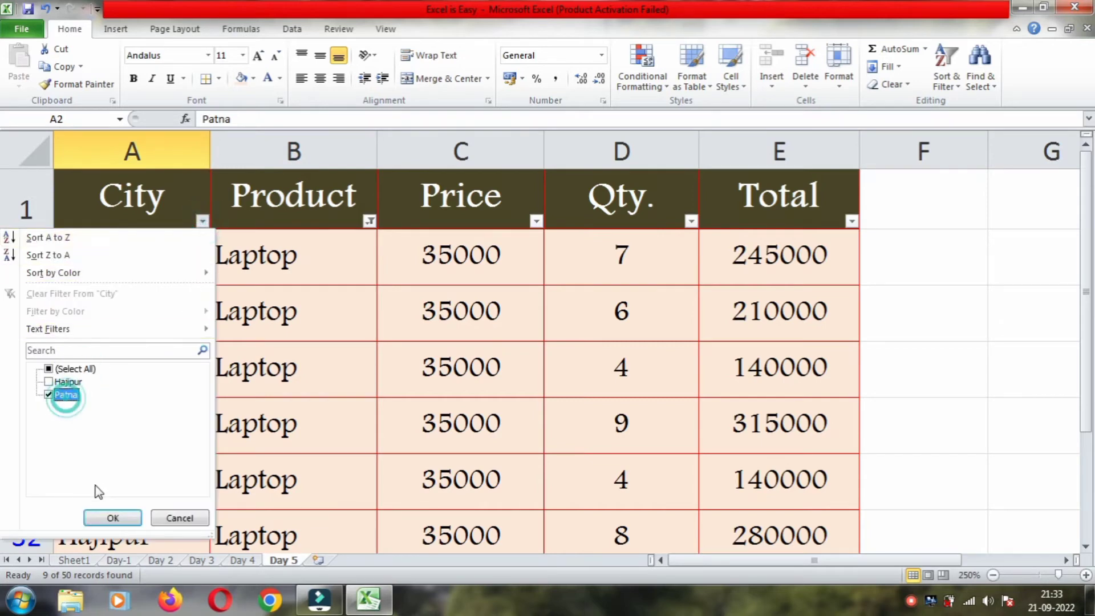
{"action": "left_click", "coordinate": [109, 518]}
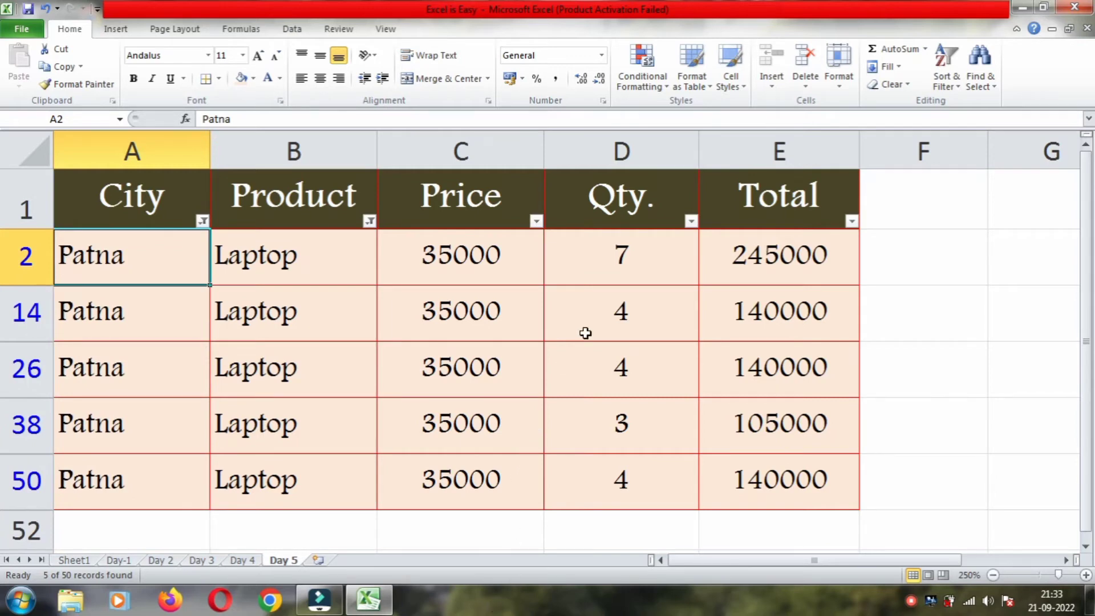
{"action": "left_click_drag", "start_coordinate": [649, 241], "coordinate": [589, 481]}
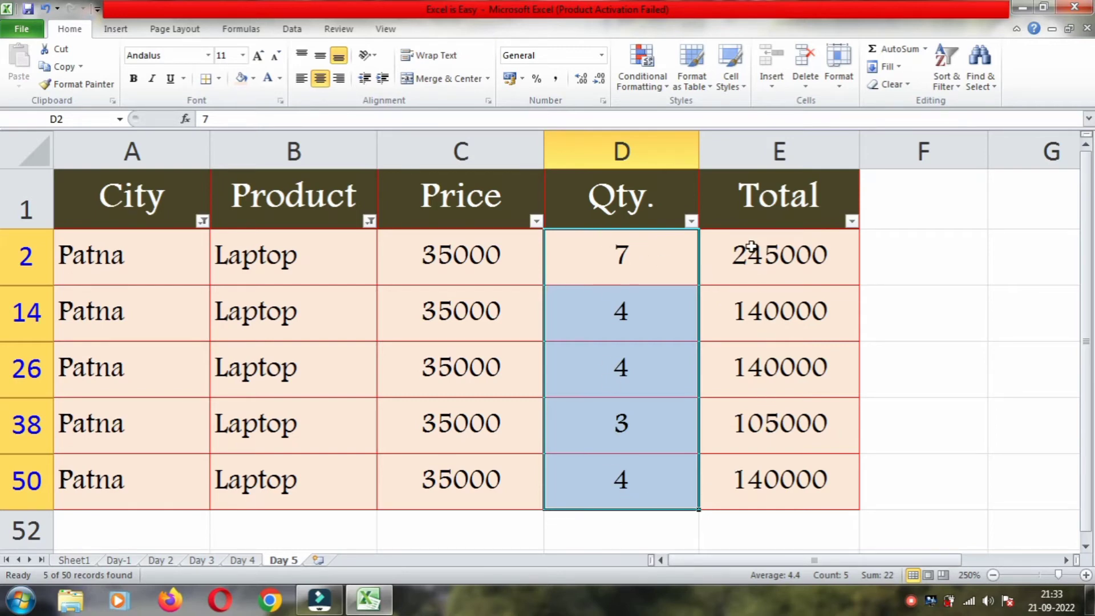
{"action": "left_click_drag", "start_coordinate": [751, 246], "coordinate": [750, 477]}
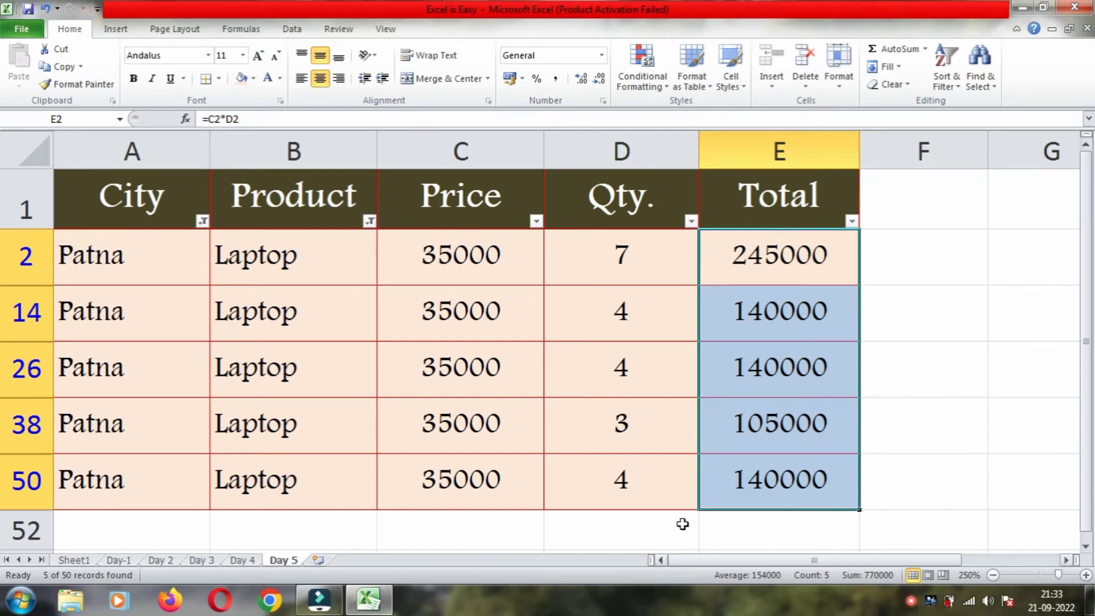
Clear the City filter and then the Product filter.
{"action": "left_click", "coordinate": [202, 222]}
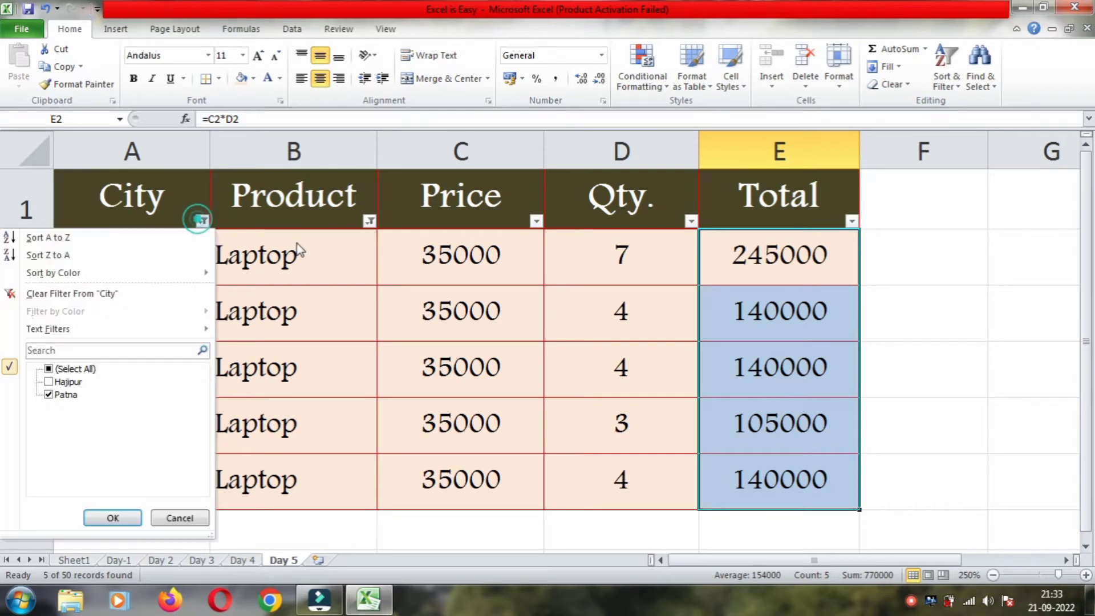
{"action": "left_click", "coordinate": [72, 293]}
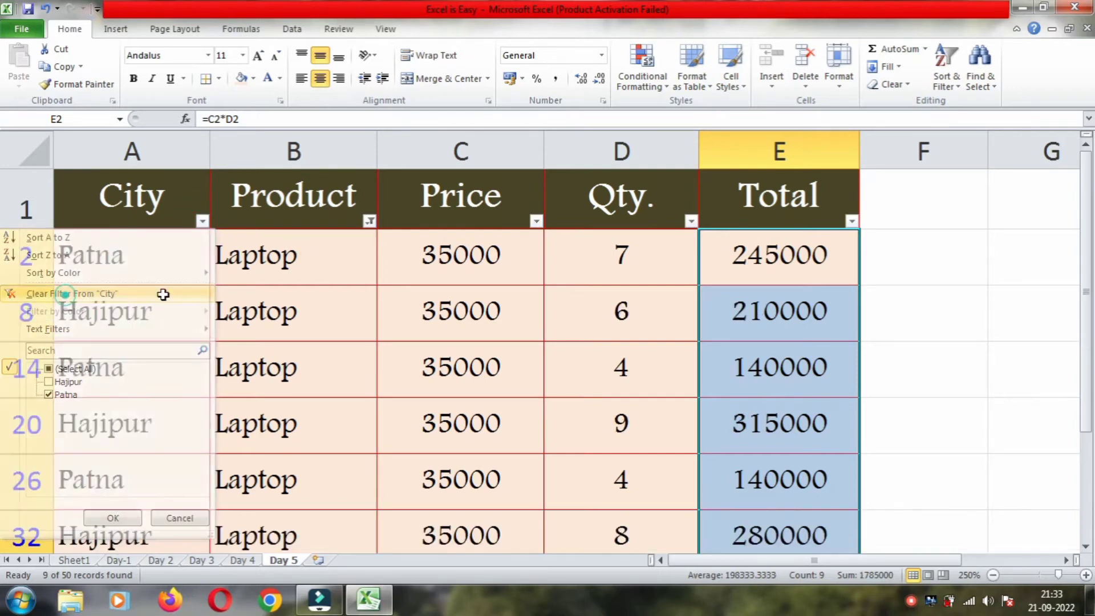
{"action": "left_click", "coordinate": [369, 221]}
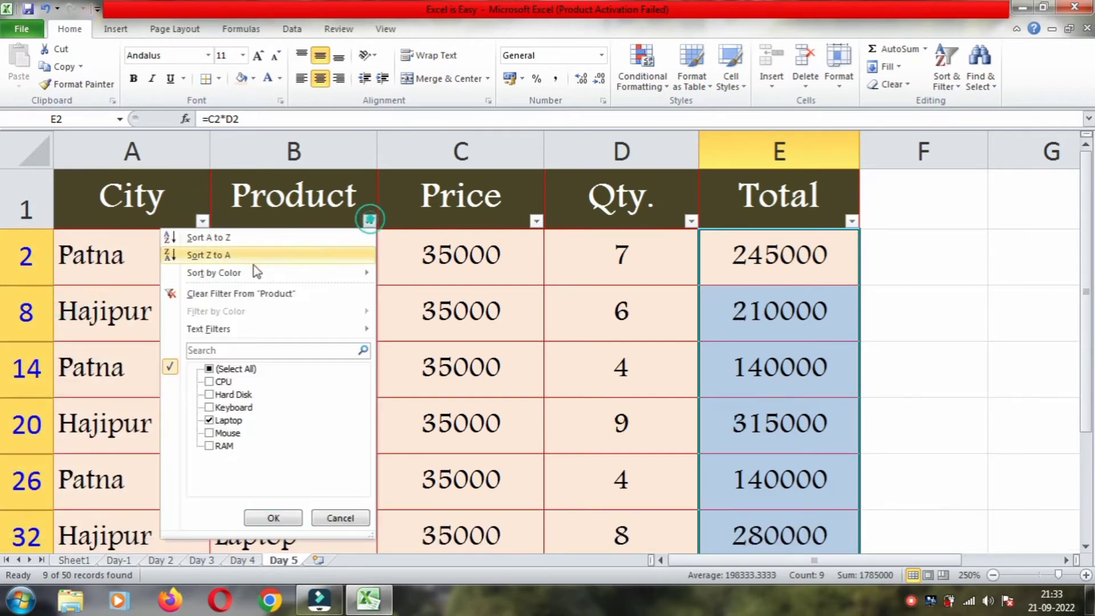
{"action": "left_click", "coordinate": [207, 295]}
{"action": "scroll", "coordinate": [420, 371], "scroll_direction": "down", "scroll_amount": 3}
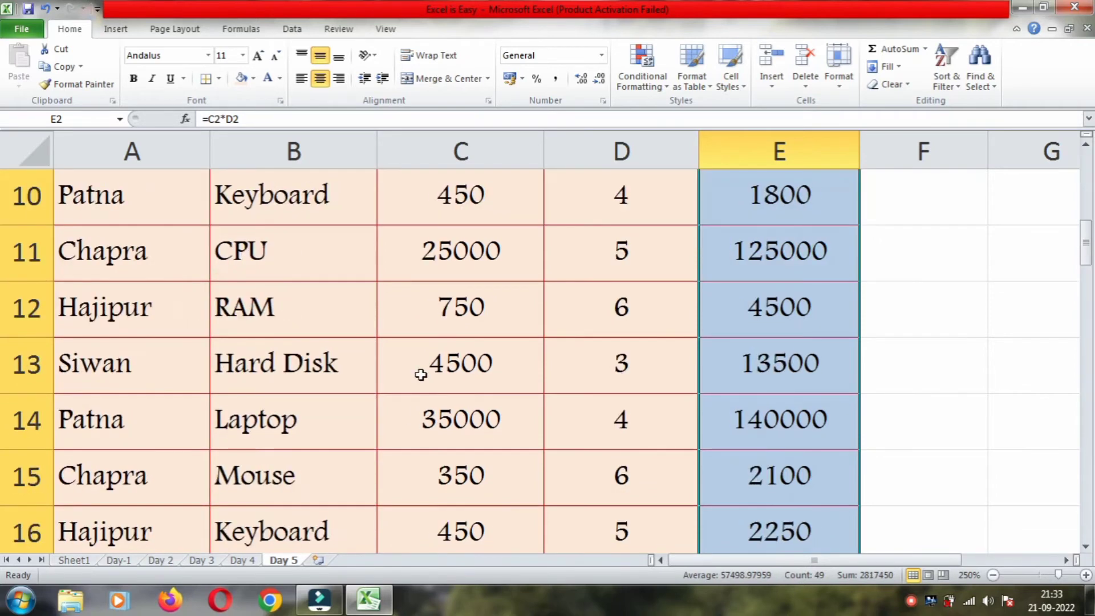
{"action": "scroll", "coordinate": [421, 374], "scroll_direction": "up", "scroll_amount": 3}
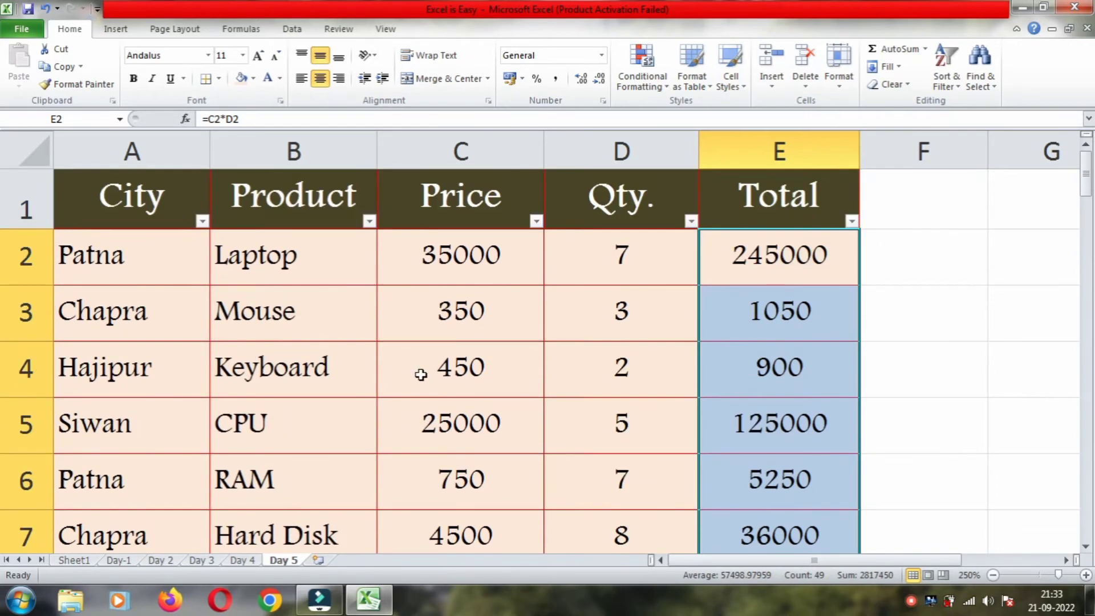
{"action": "scroll", "coordinate": [421, 374], "scroll_direction": "down", "scroll_amount": 2}
{"action": "scroll", "coordinate": [421, 374], "scroll_direction": "up", "scroll_amount": 2}
Put the active cell in the table, show the Insert ribbon, and scroll through the rows.
{"action": "left_click", "coordinate": [235, 344]}
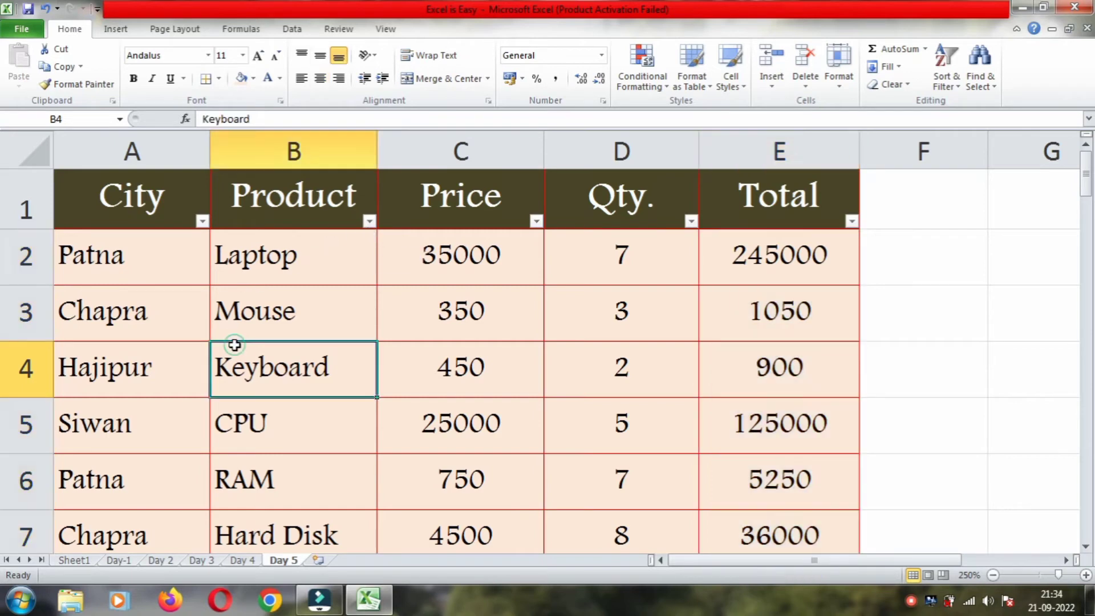
{"action": "left_click", "coordinate": [116, 29]}
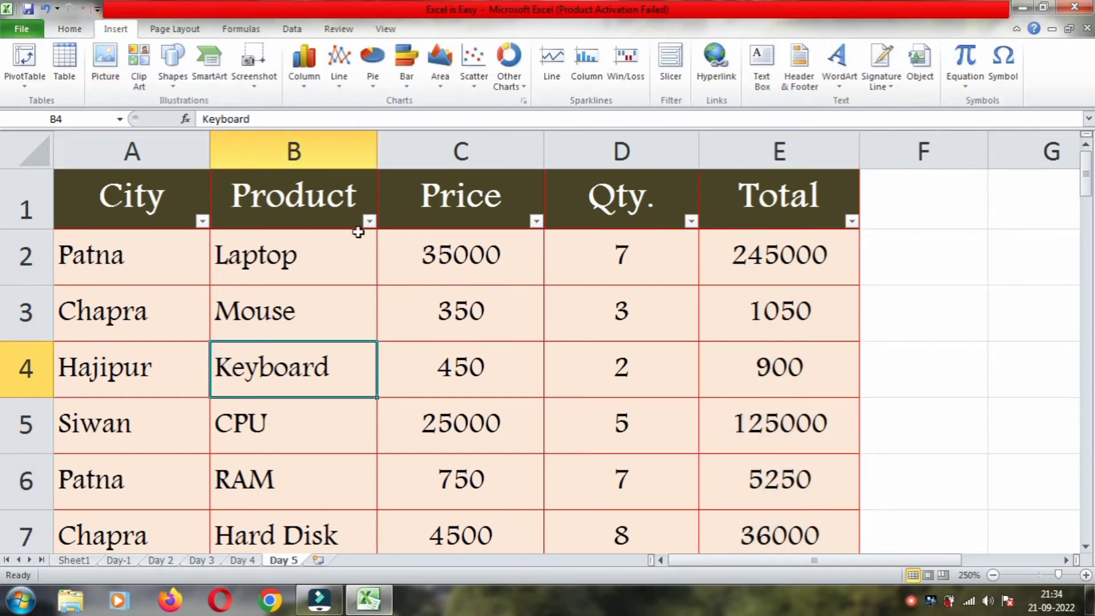
{"action": "scroll", "coordinate": [435, 311], "scroll_direction": "down", "scroll_amount": 2}
{"action": "scroll", "coordinate": [435, 324], "scroll_direction": "down", "scroll_amount": 6}
{"action": "scroll", "coordinate": [435, 325], "scroll_direction": "down", "scroll_amount": 8}
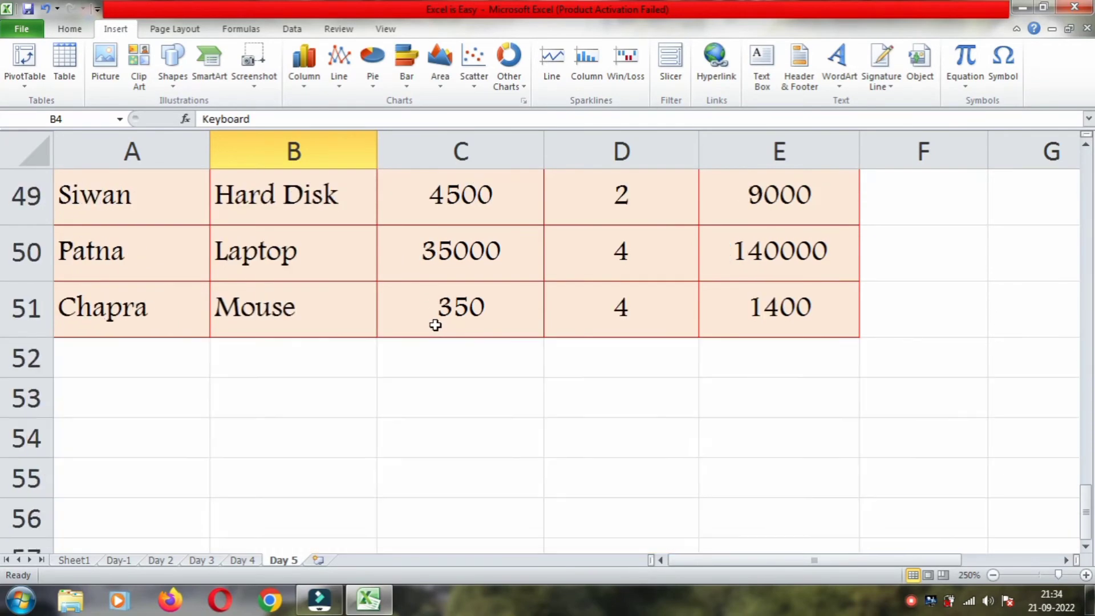
{"action": "scroll", "coordinate": [435, 324], "scroll_direction": "up", "scroll_amount": 2}
{"action": "scroll", "coordinate": [435, 324], "scroll_direction": "up", "scroll_amount": 8}
{"action": "scroll", "coordinate": [435, 324], "scroll_direction": "up", "scroll_amount": 5}
{"action": "scroll", "coordinate": [435, 325], "scroll_direction": "up", "scroll_amount": 1}
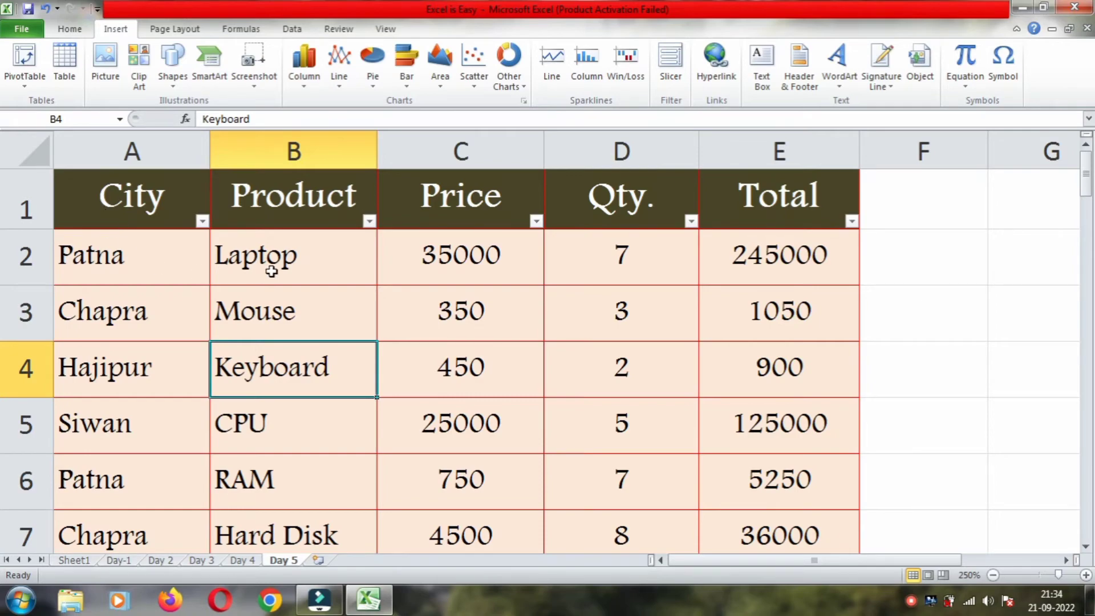
{"action": "left_click", "coordinate": [293, 261]}
{"action": "scroll", "coordinate": [294, 261], "scroll_direction": "down", "scroll_amount": 9}
{"action": "scroll", "coordinate": [293, 261], "scroll_direction": "down", "scroll_amount": 8}
{"action": "scroll", "coordinate": [294, 261], "scroll_direction": "up", "scroll_amount": 3}
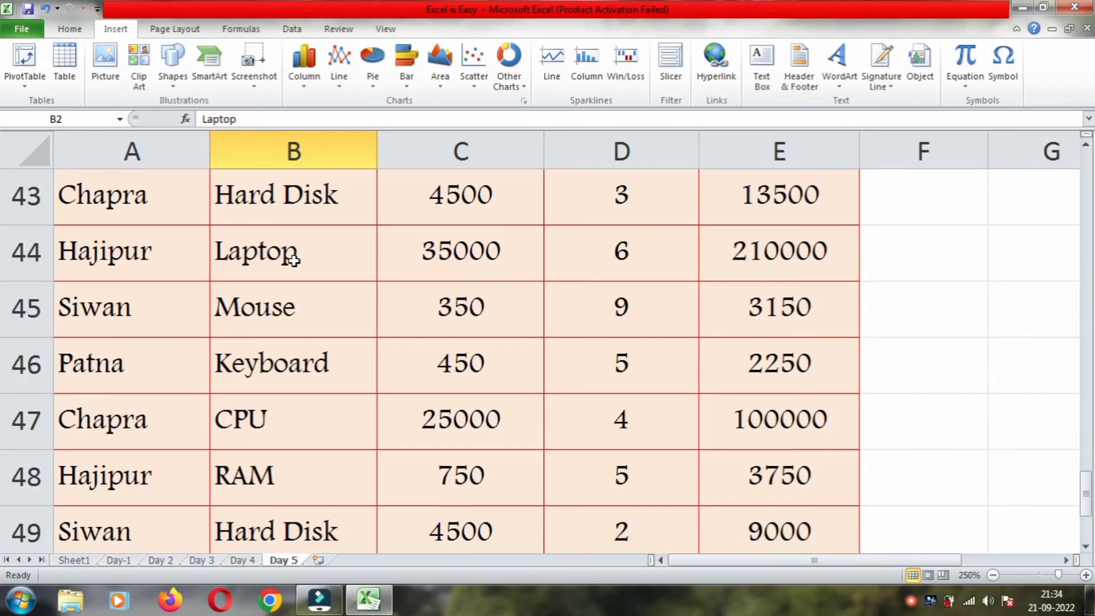
{"action": "scroll", "coordinate": [294, 261], "scroll_direction": "up", "scroll_amount": 4}
{"action": "scroll", "coordinate": [294, 261], "scroll_direction": "up", "scroll_amount": 6}
{"action": "scroll", "coordinate": [293, 261], "scroll_direction": "up", "scroll_amount": 2}
{"action": "scroll", "coordinate": [292, 260], "scroll_direction": "up", "scroll_amount": 2}
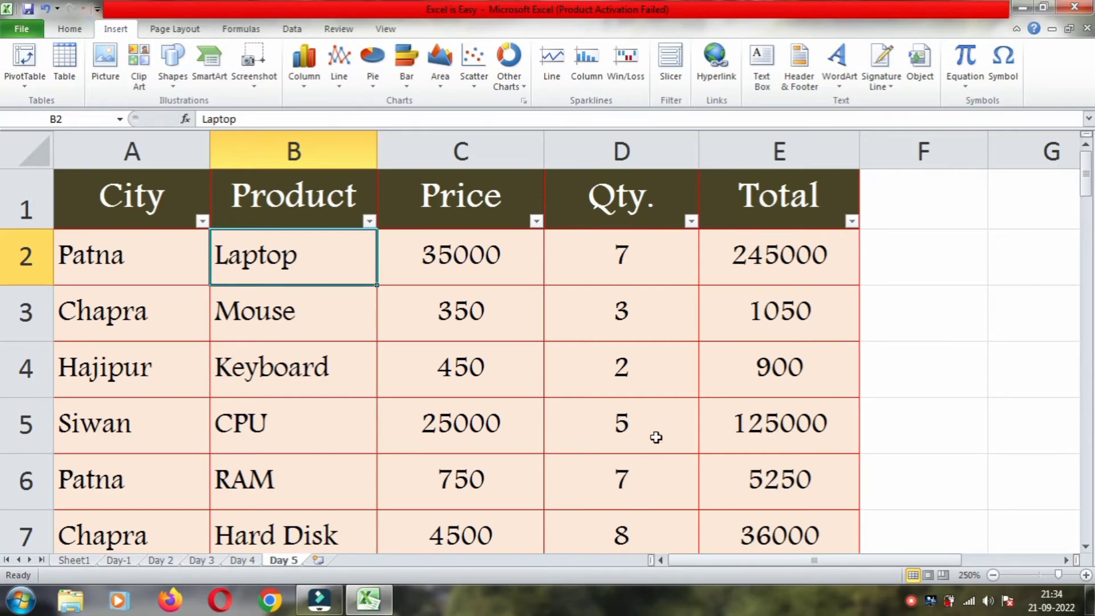
{"action": "scroll", "coordinate": [656, 437], "scroll_direction": "down", "scroll_amount": 1, "text": "ctrl"}
{"action": "scroll", "coordinate": [656, 437], "scroll_direction": "down", "scroll_amount": 2, "text": "ctrl"}
{"action": "scroll", "coordinate": [656, 437], "scroll_direction": "down", "scroll_amount": 1, "text": "ctrl"}
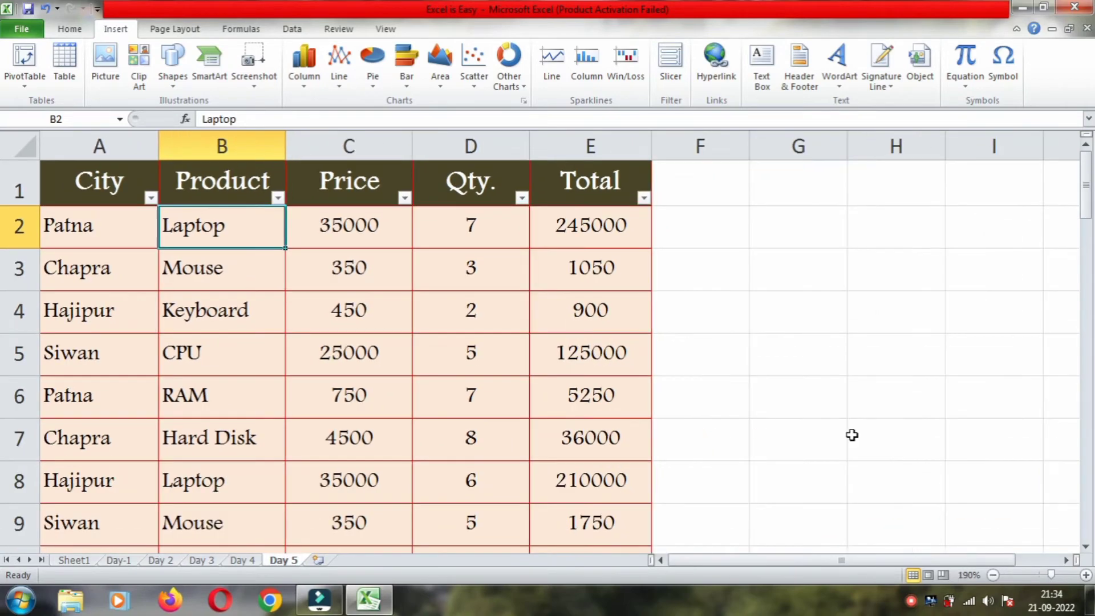
{"action": "scroll", "coordinate": [951, 329], "scroll_direction": "down", "scroll_amount": 2, "text": "ctrl"}
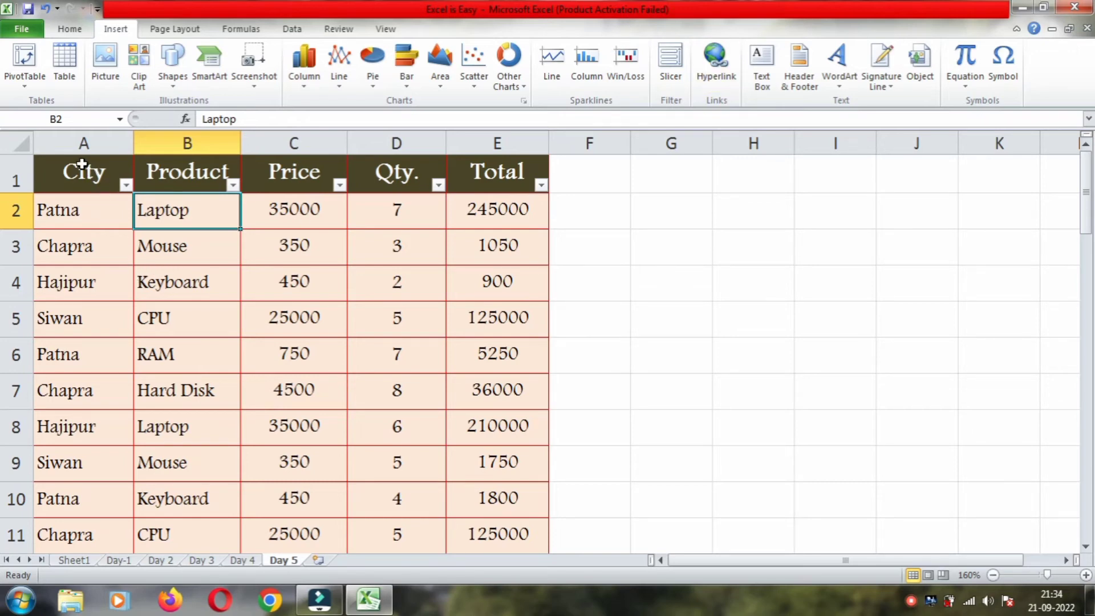
Select A1:E51 and open Create PivotTable set to a New Worksheet, moving the dialog aside.
{"action": "mouse_move", "coordinate": [44, 182]}
{"action": "left_mouse_down"}
{"action": "mouse_move", "coordinate": [498, 409]}
{"action": "mouse_move", "coordinate": [484, 537]}
{"action": "left_mouse_up"}
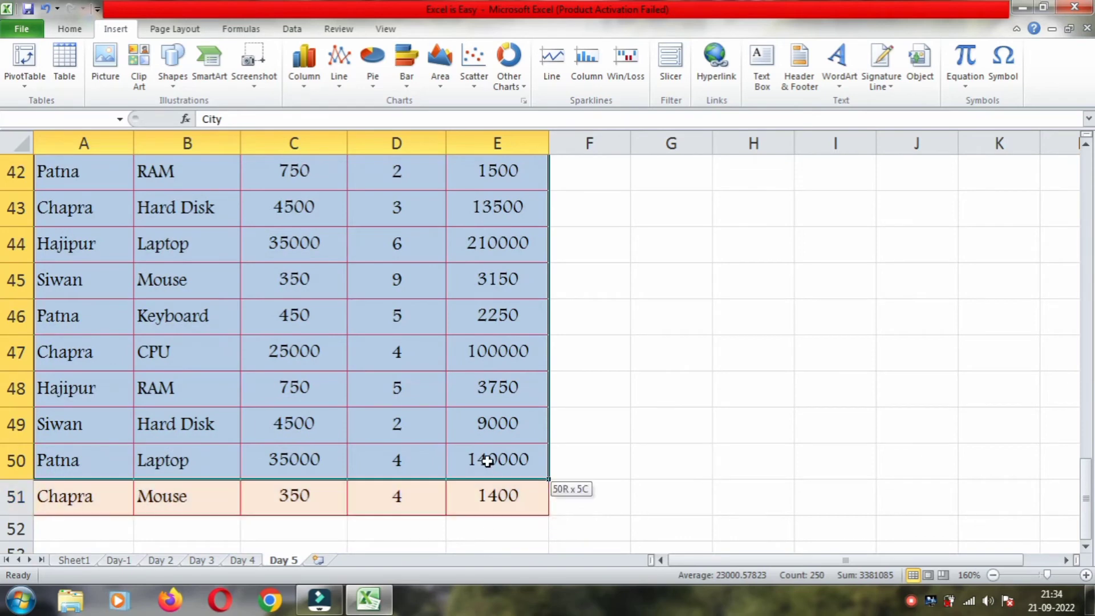
{"action": "left_click_drag", "start_coordinate": [485, 537], "coordinate": [486, 511]}
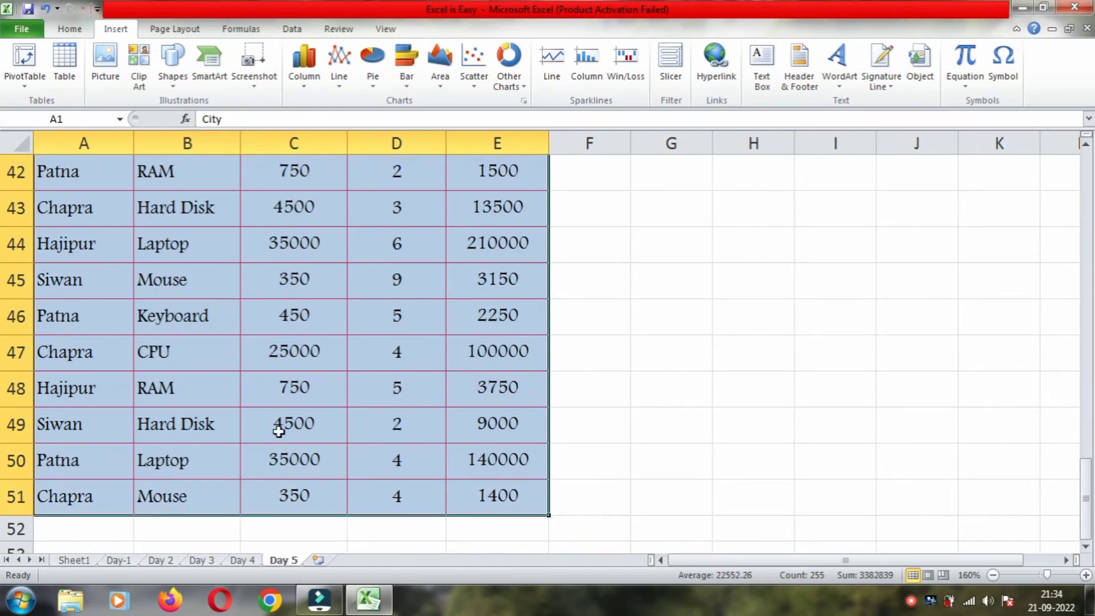
{"action": "left_click", "coordinate": [20, 90]}
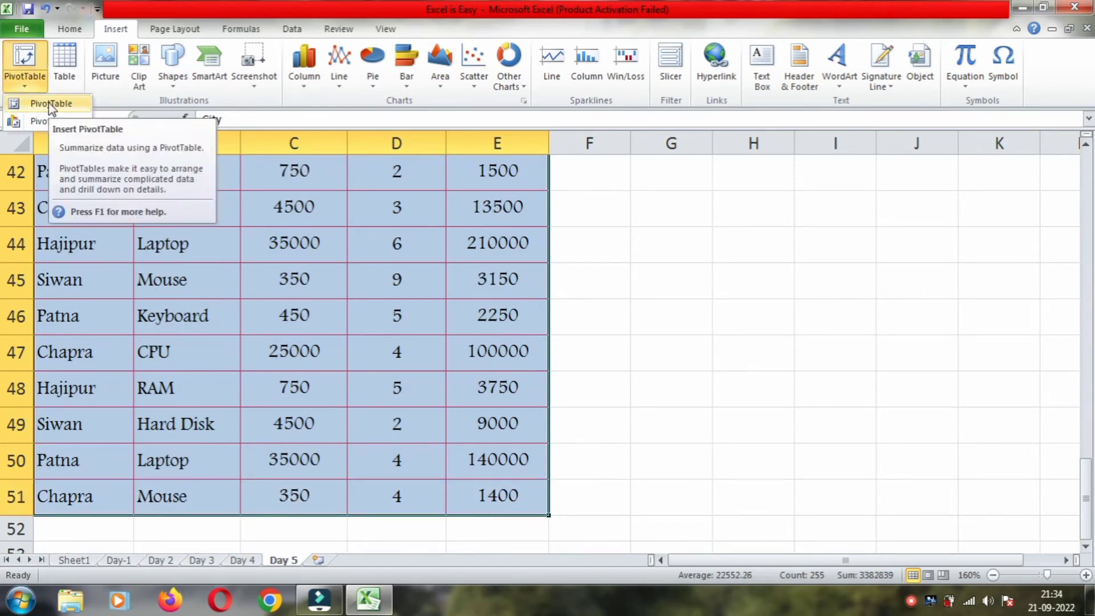
{"action": "left_click", "coordinate": [121, 31]}
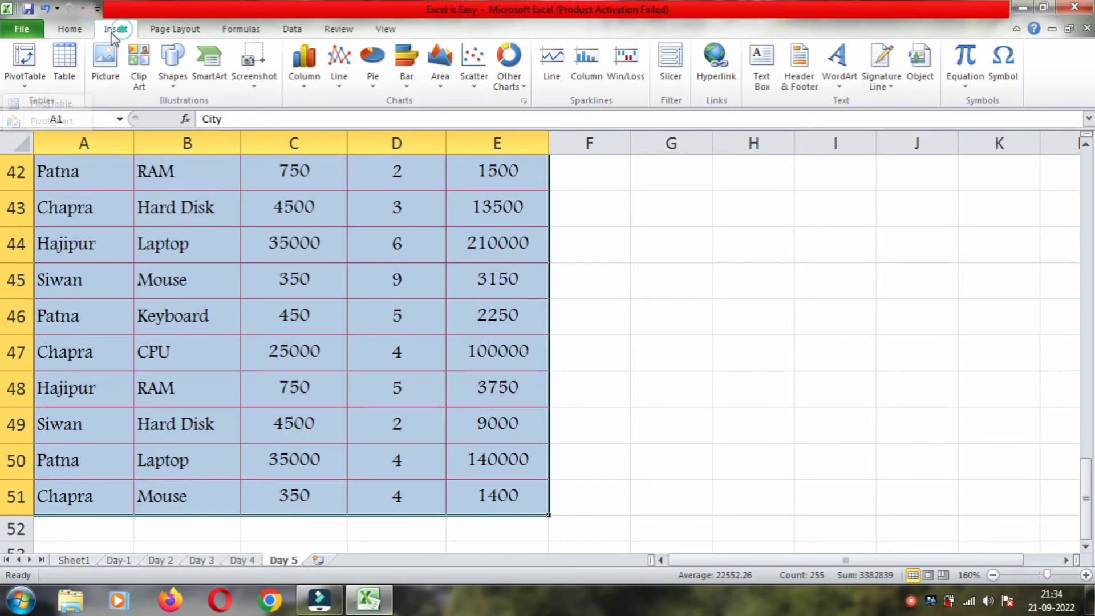
{"action": "left_click", "coordinate": [36, 84]}
{"action": "left_click", "coordinate": [50, 103]}
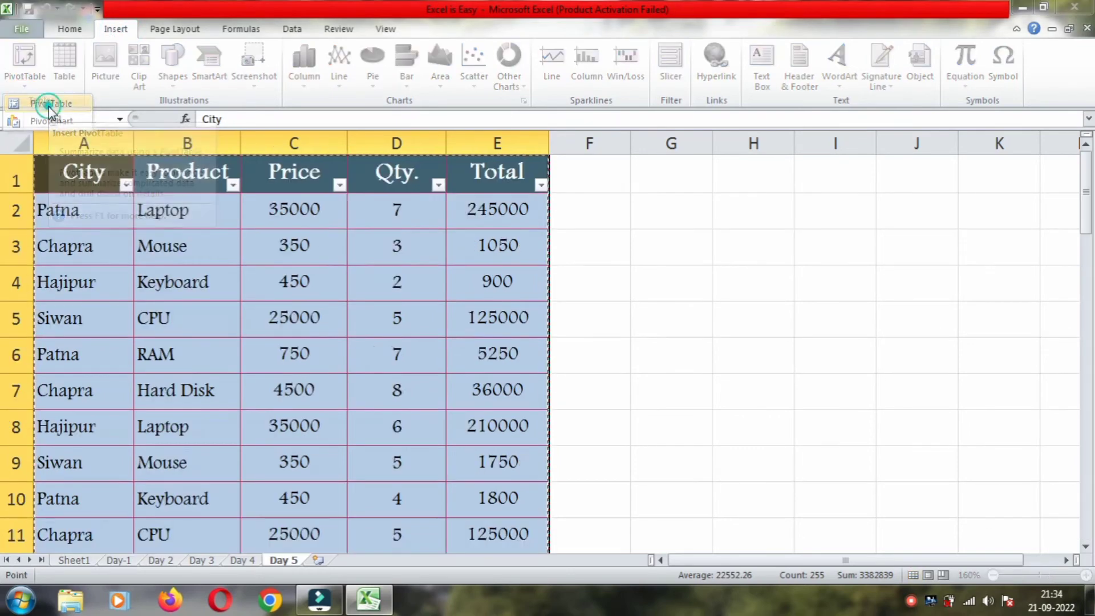
{"action": "mouse_move", "coordinate": [418, 163]}
{"action": "left_mouse_down"}
{"action": "mouse_move", "coordinate": [521, 100]}
{"action": "mouse_move", "coordinate": [496, 72]}
{"action": "mouse_move", "coordinate": [505, 68]}
{"action": "left_mouse_up"}
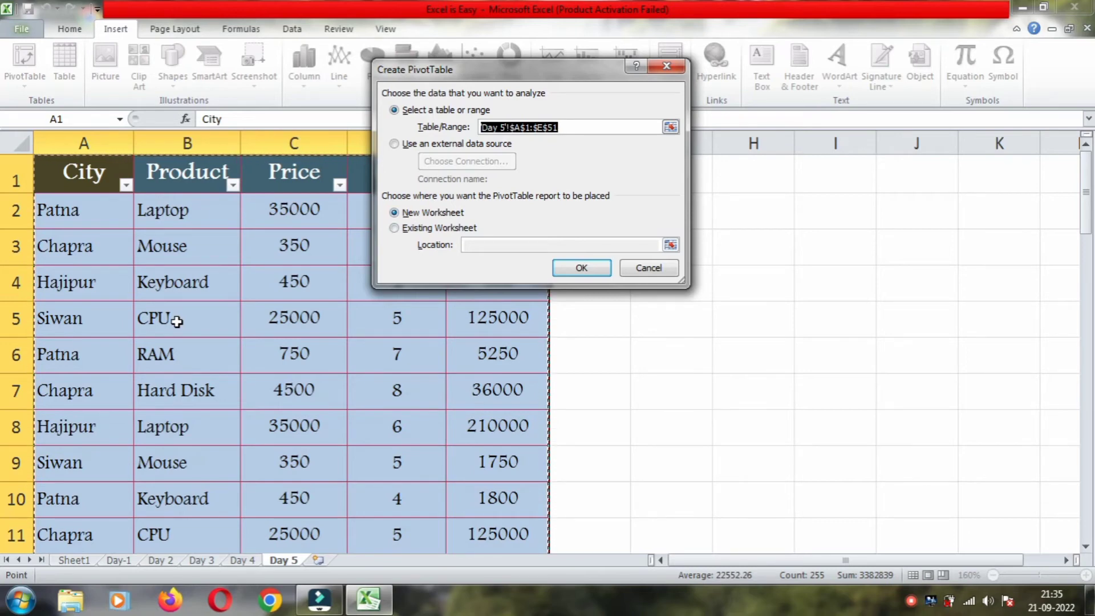
Place the new pivot table on the existing Day 5 sheet at cell H2.
{"action": "left_click", "coordinate": [435, 228]}
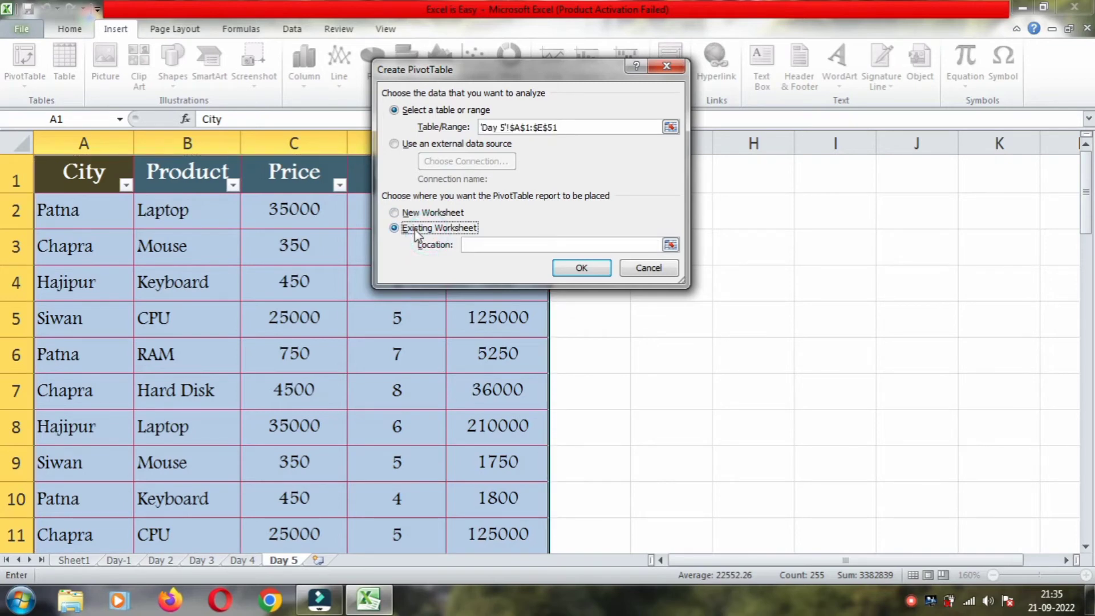
{"action": "left_click", "coordinate": [477, 246]}
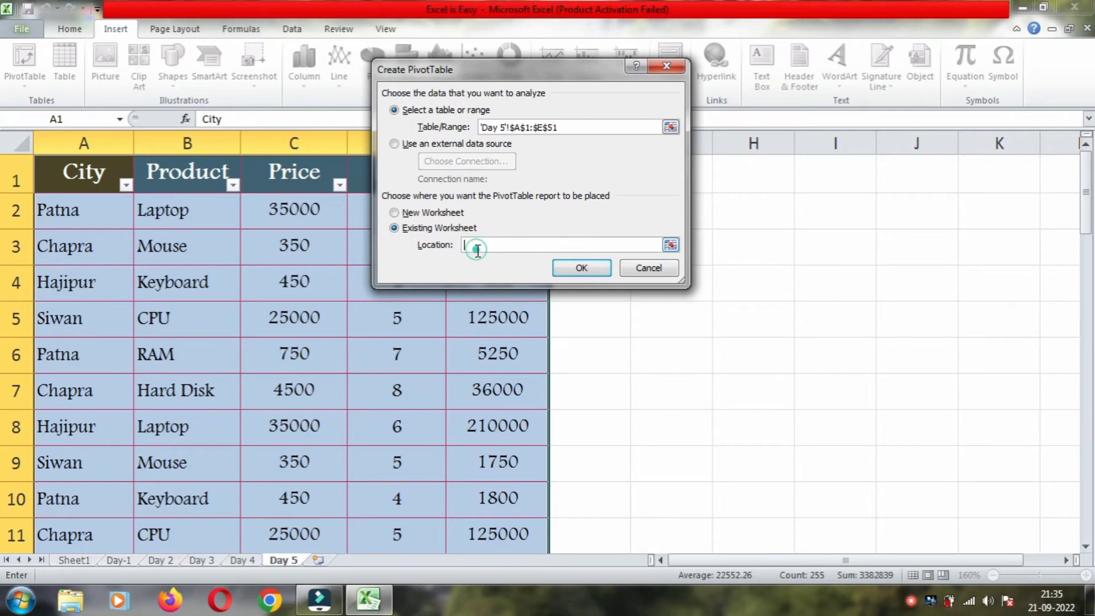
{"action": "left_click", "coordinate": [765, 213]}
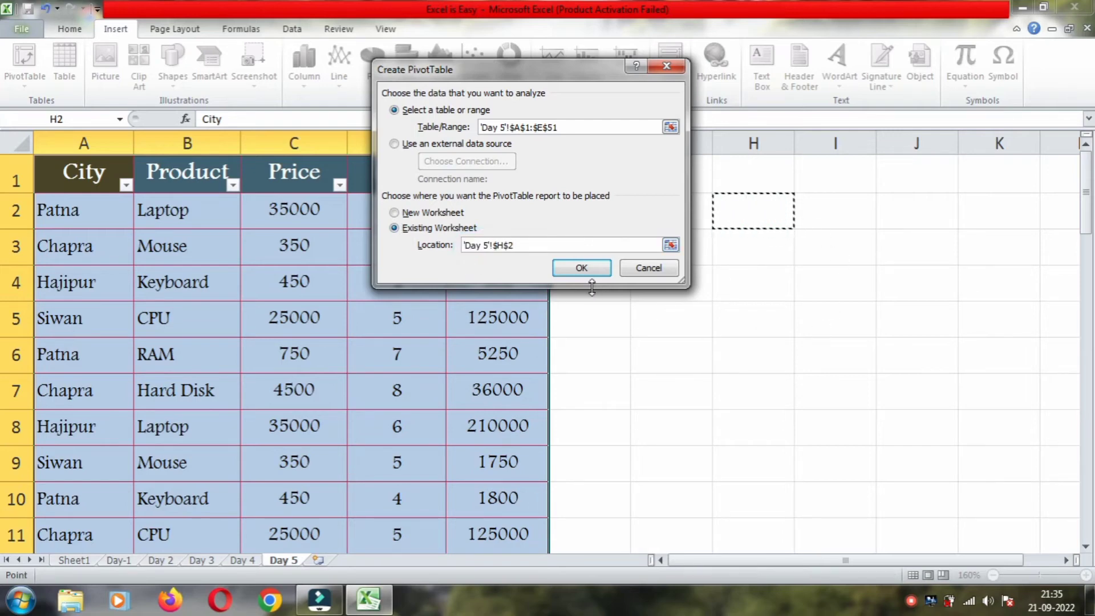
{"action": "left_click", "coordinate": [582, 268]}
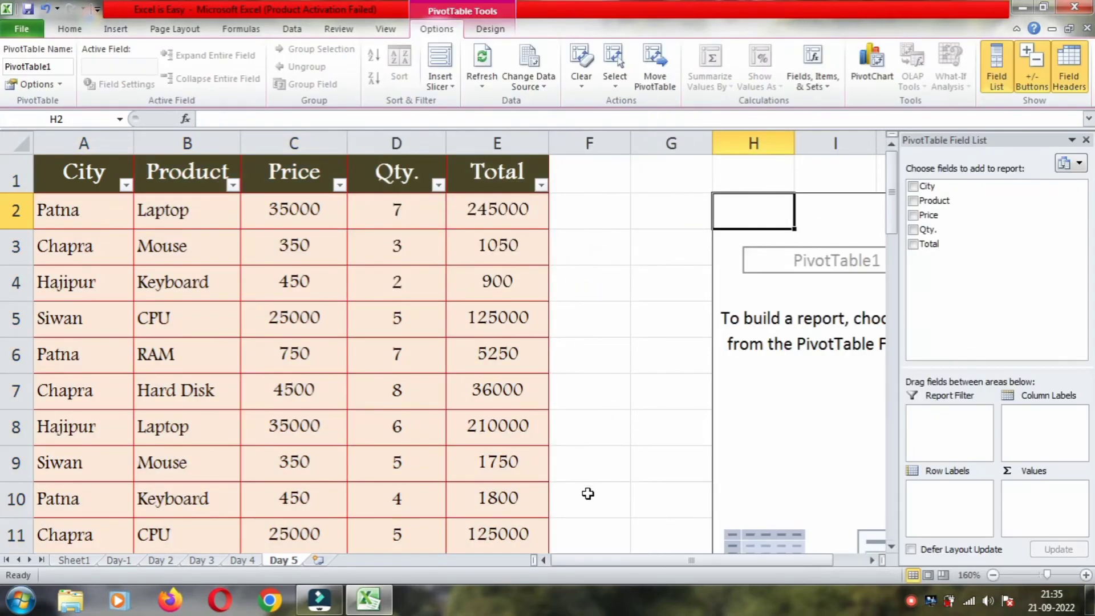
Add City, then Product, as row fields so products list under Chapra, Hajipur, Patna and Siwan.
{"action": "left_click", "coordinate": [871, 561]}
{"action": "left_click", "coordinate": [871, 561]}
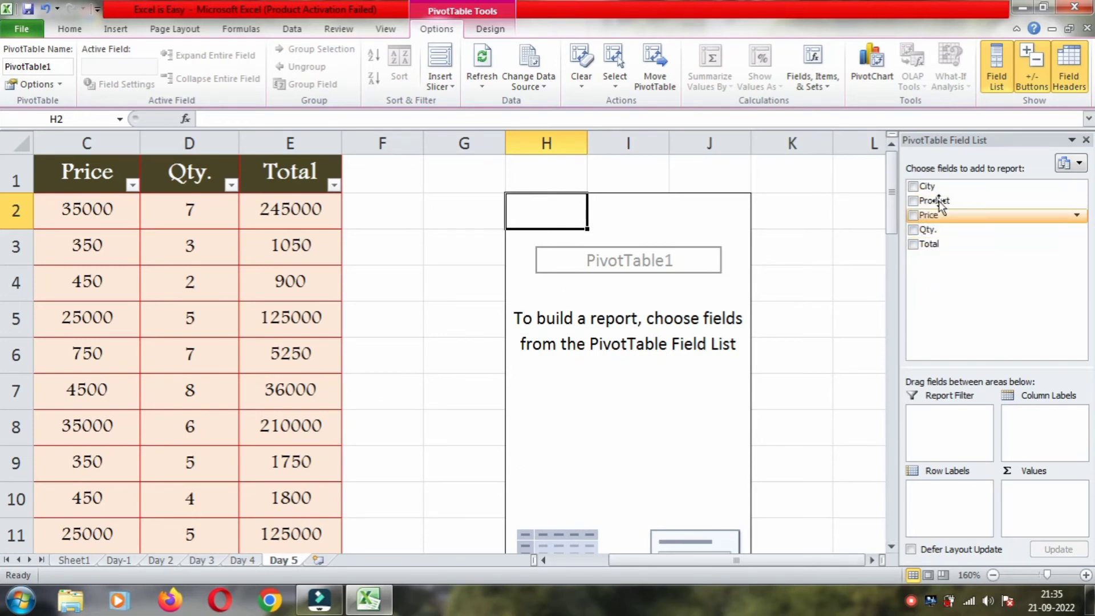
{"action": "left_click", "coordinate": [913, 186]}
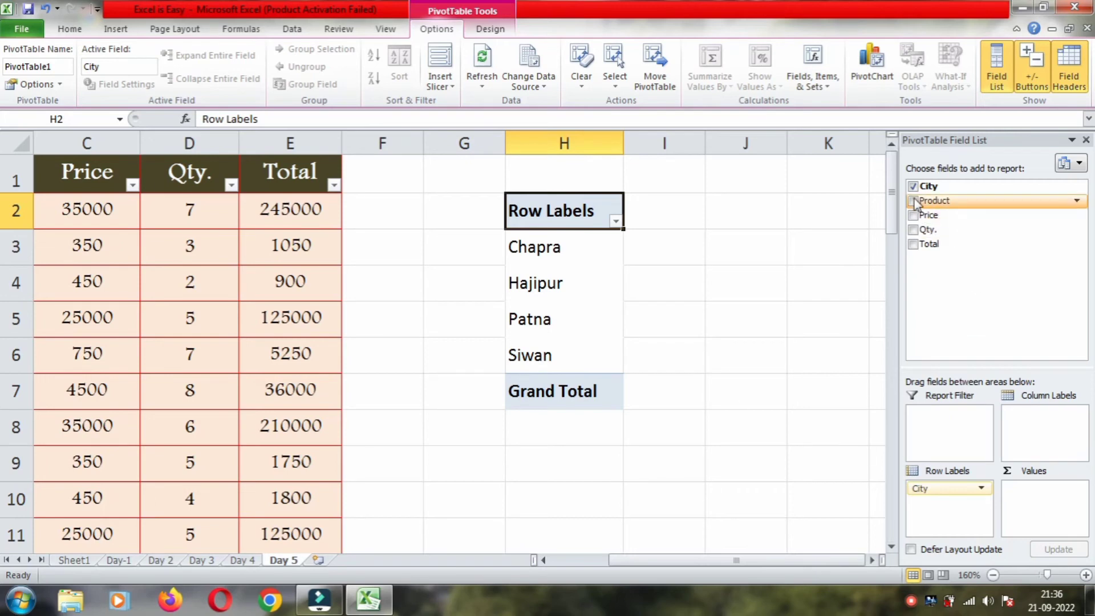
{"action": "left_click", "coordinate": [913, 201]}
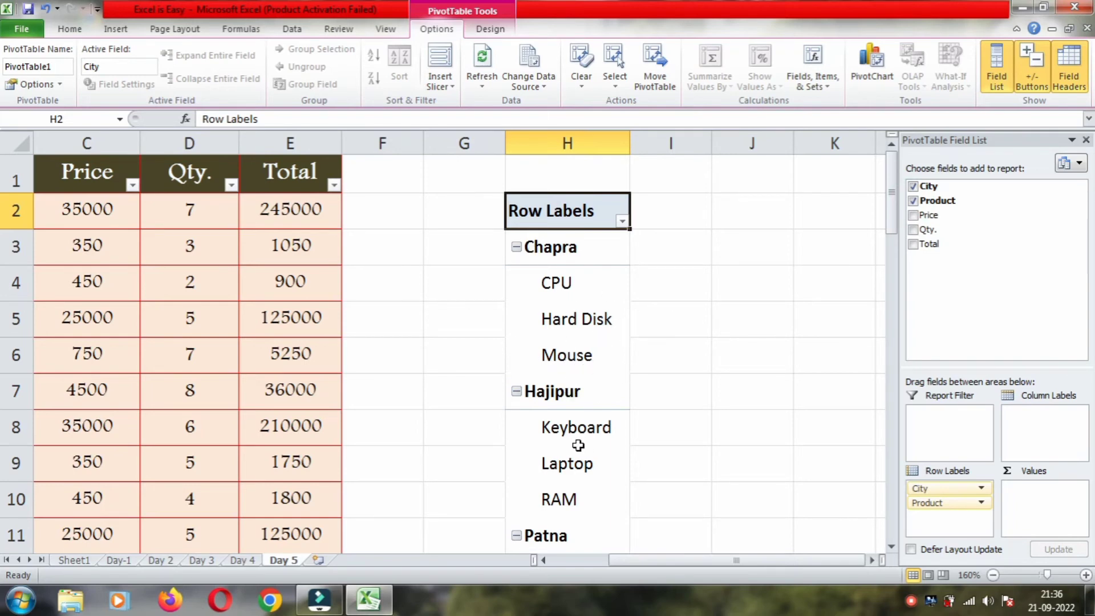
{"action": "scroll", "coordinate": [578, 445], "scroll_direction": "down", "scroll_amount": 1}
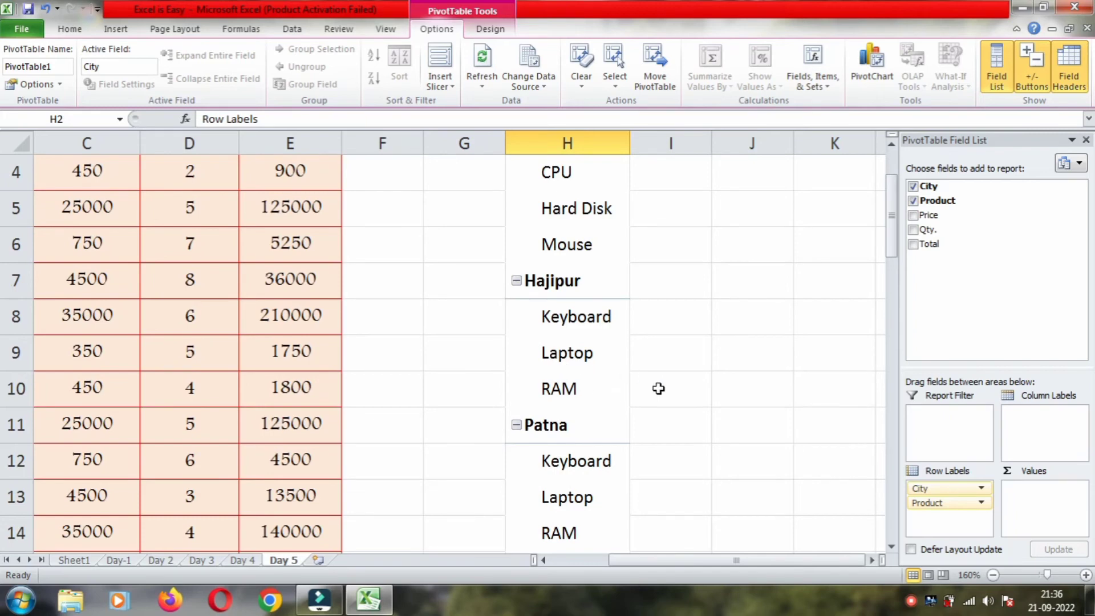
{"action": "scroll", "coordinate": [620, 395], "scroll_direction": "down", "scroll_amount": 1}
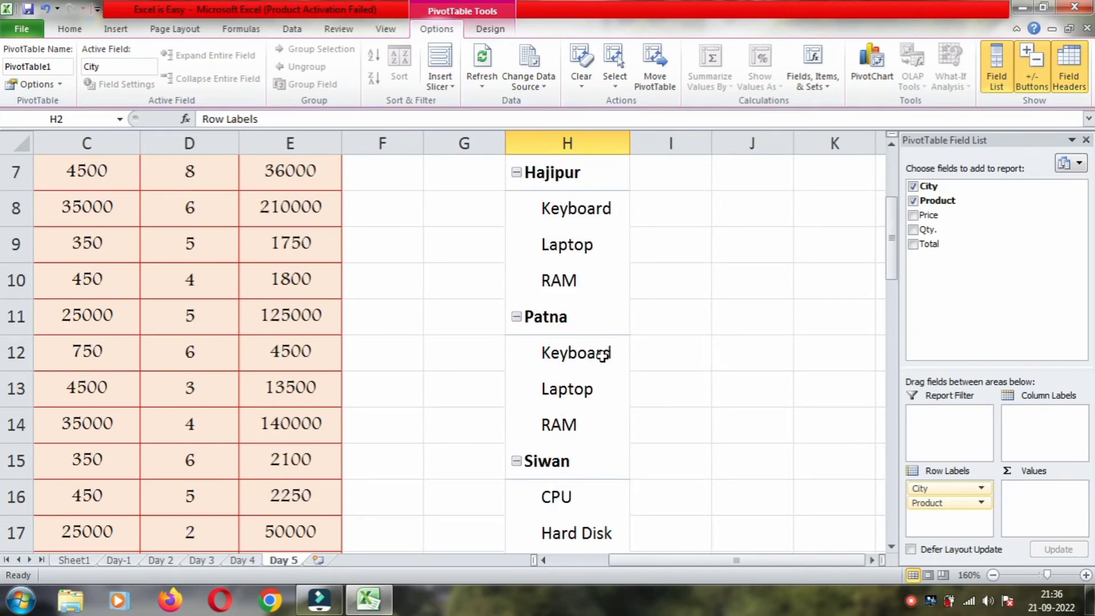
{"action": "scroll", "coordinate": [615, 438], "scroll_direction": "down", "scroll_amount": 1}
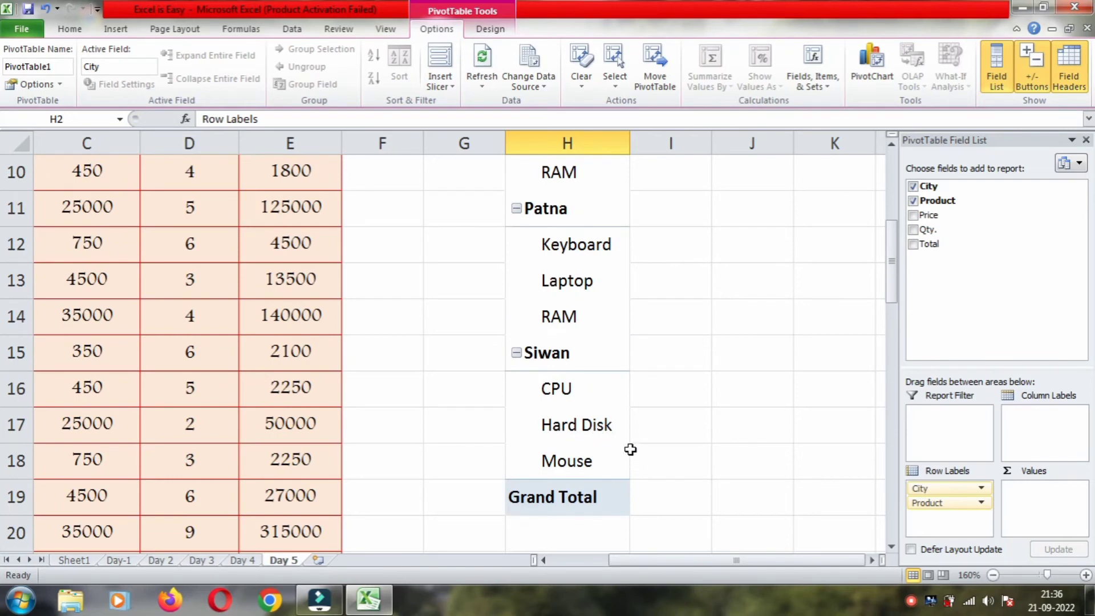
{"action": "scroll", "coordinate": [620, 375], "scroll_direction": "up", "scroll_amount": 1}
{"action": "scroll", "coordinate": [620, 375], "scroll_direction": "up", "scroll_amount": 1}
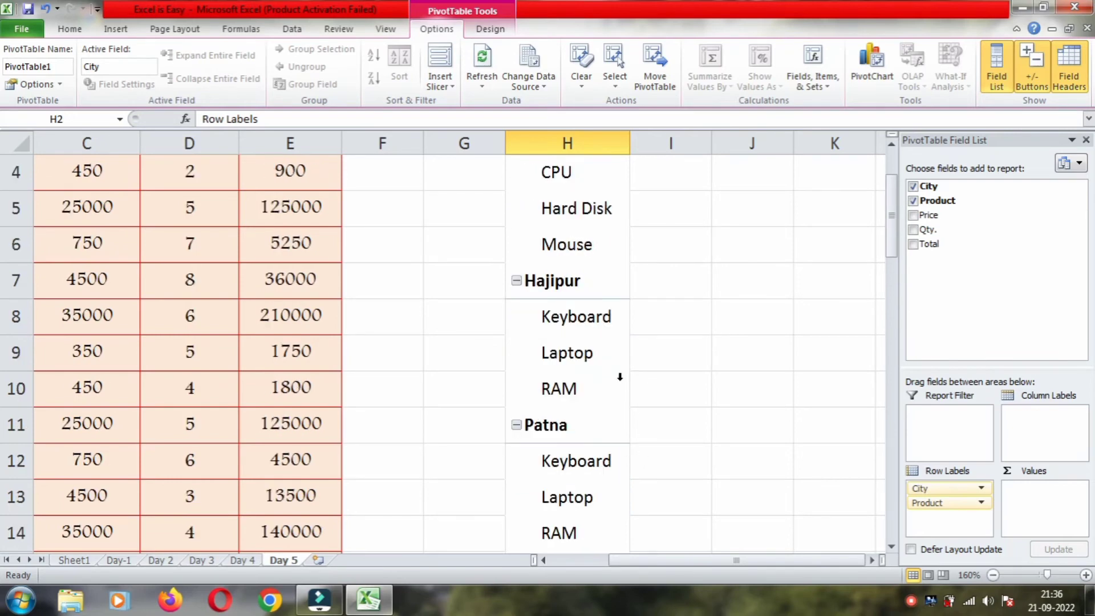
{"action": "scroll", "coordinate": [619, 375], "scroll_direction": "up", "scroll_amount": 1}
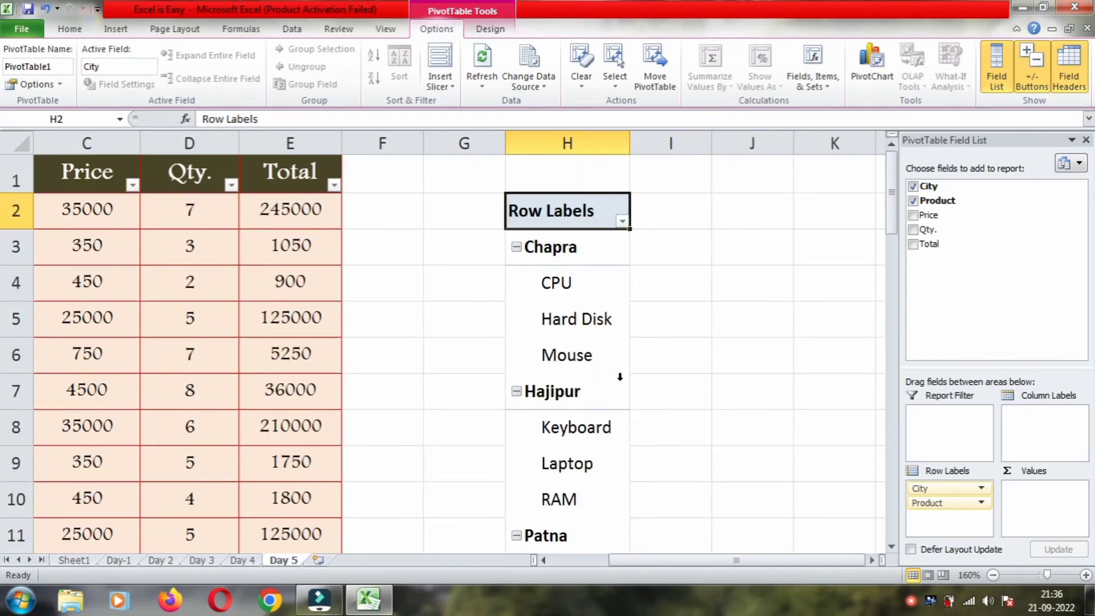
Add Sum of Qty. and Sum of Total to the pivot values and hide the field list.
{"action": "left_click", "coordinate": [913, 231]}
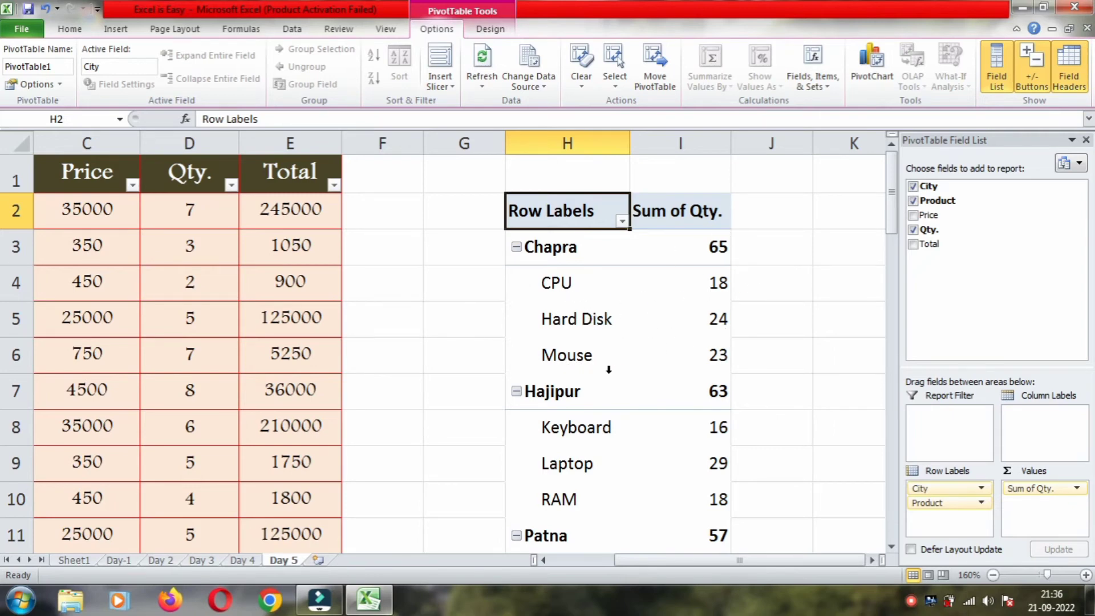
{"action": "mouse_move", "coordinate": [713, 390]}
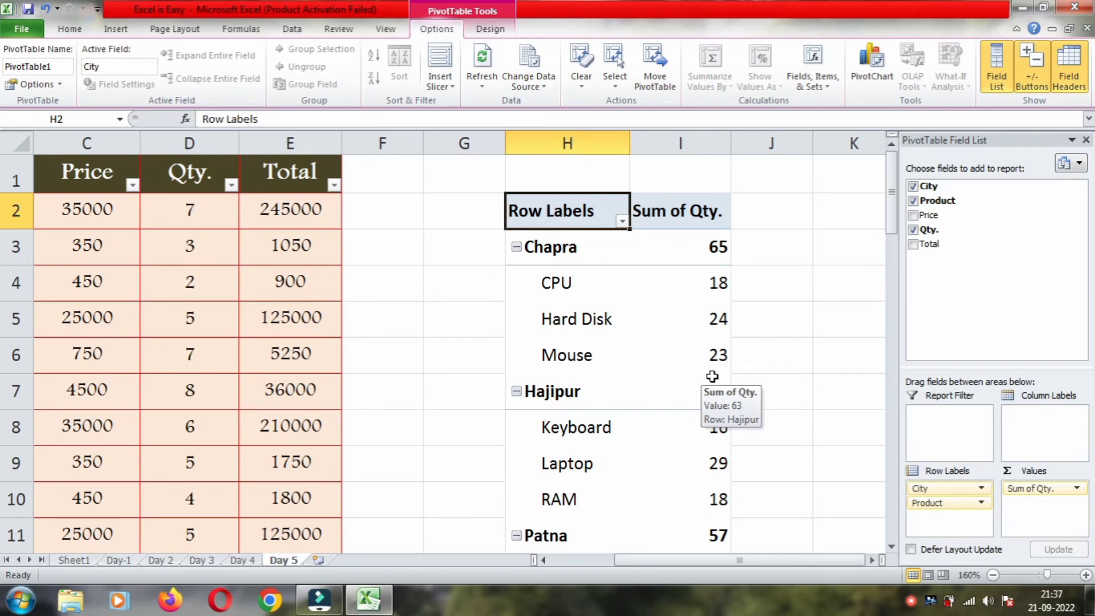
{"action": "left_click", "coordinate": [913, 244]}
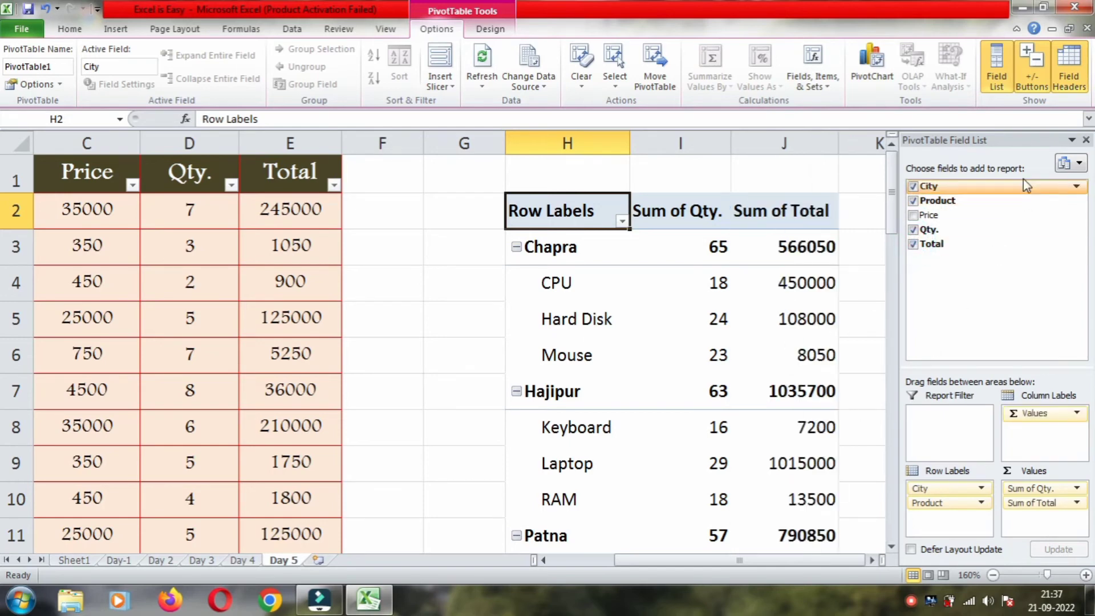
{"action": "left_click", "coordinate": [1085, 141]}
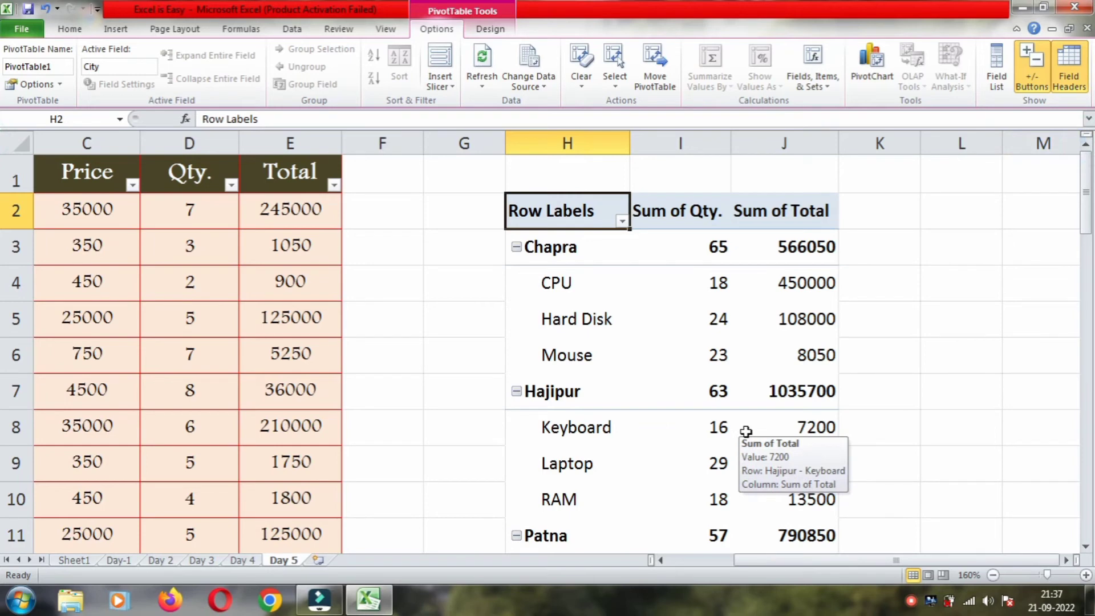
Collapse Chapra, Hajipur, Patna and Siwan to their totals in the pivot table.
{"action": "left_click", "coordinate": [517, 248]}
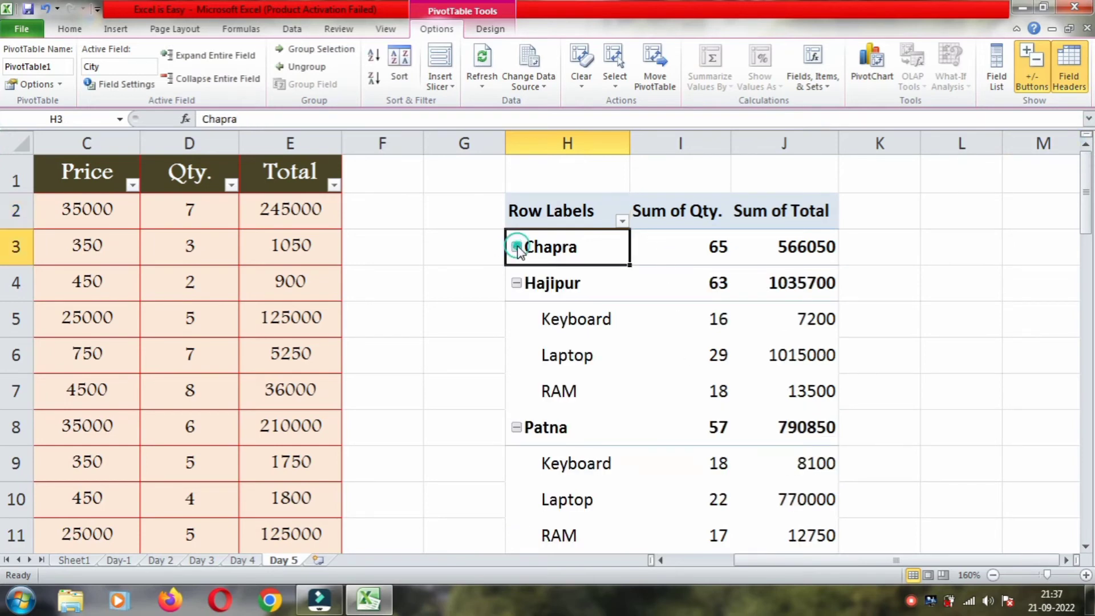
{"action": "left_click", "coordinate": [516, 284]}
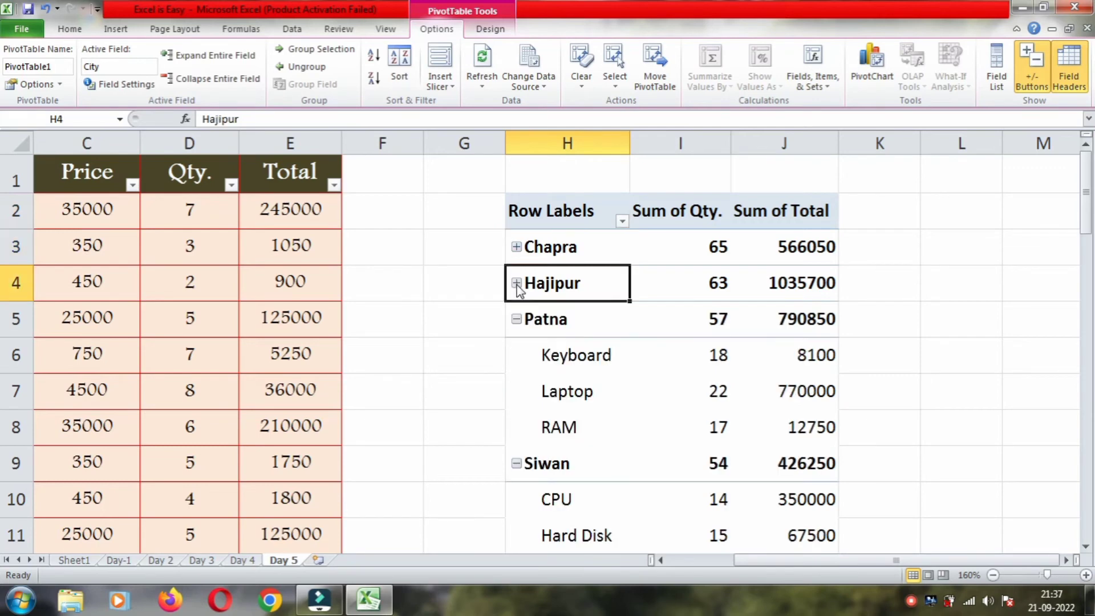
{"action": "left_click", "coordinate": [516, 319]}
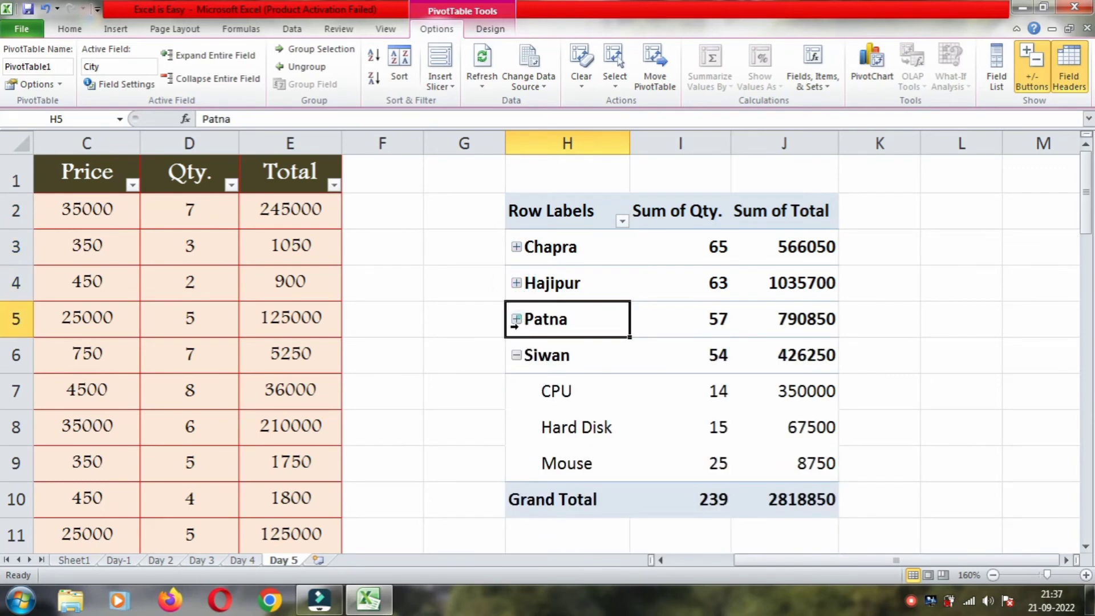
{"action": "left_click", "coordinate": [516, 356]}
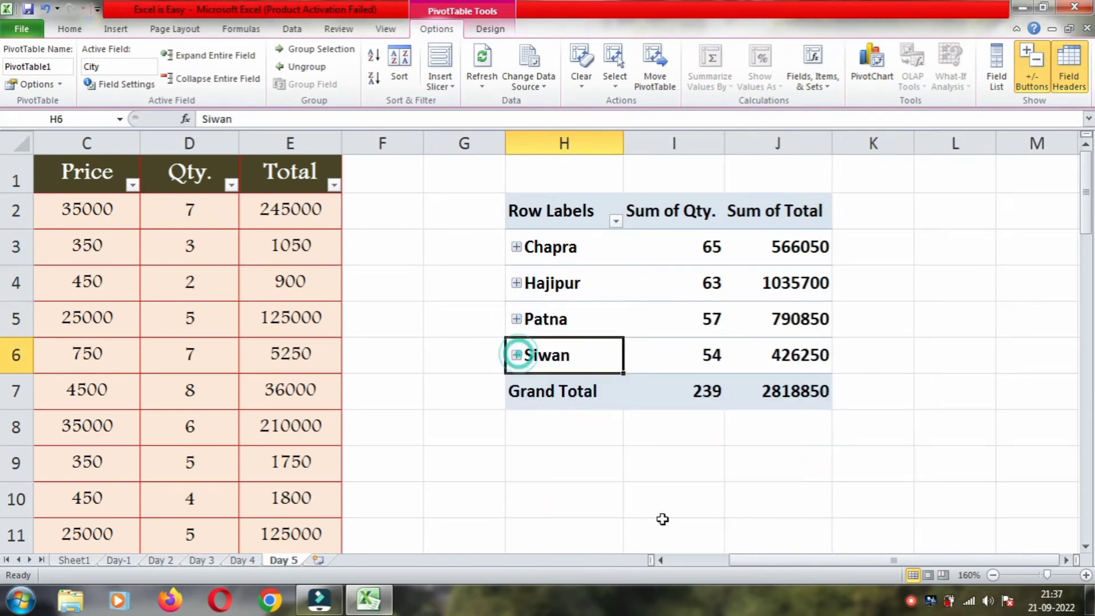
{"action": "left_click", "coordinate": [485, 217]}
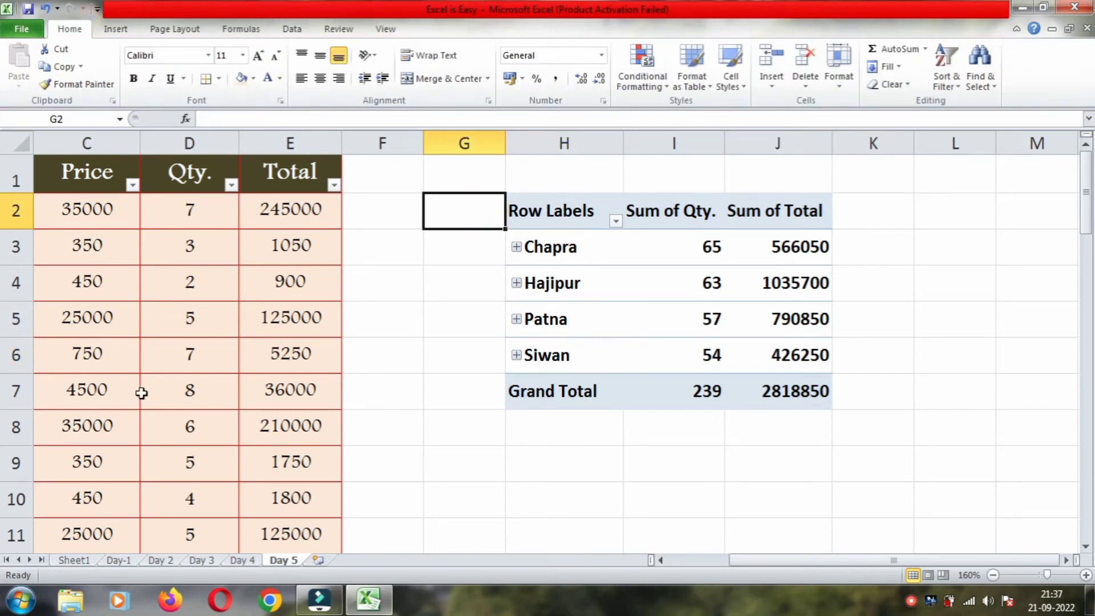
{"action": "left_click_drag", "start_coordinate": [733, 561], "coordinate": [673, 561]}
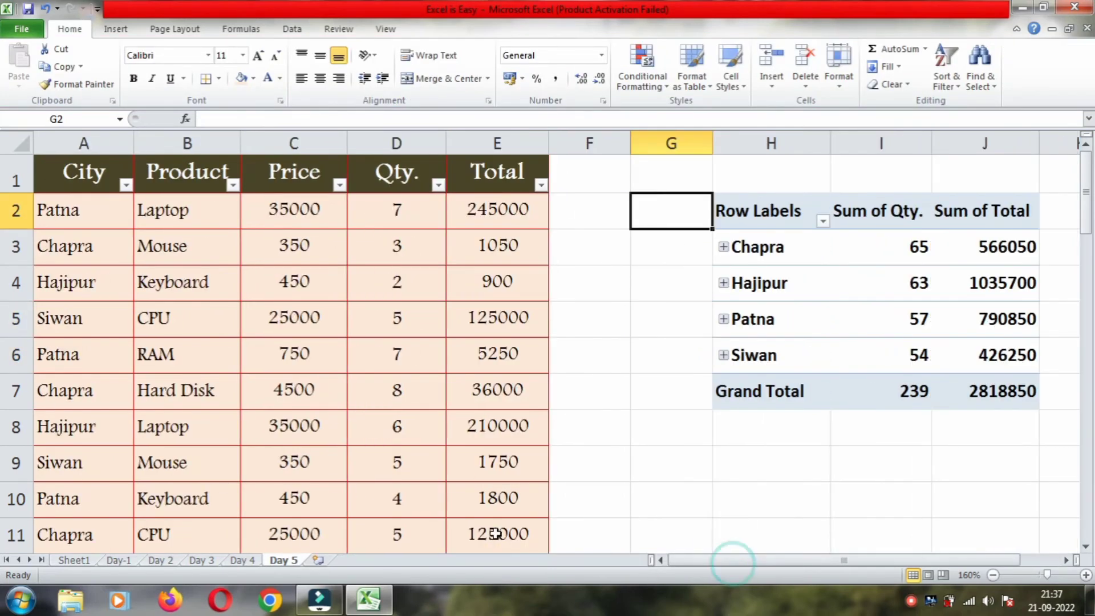
{"action": "left_click_drag", "start_coordinate": [88, 195], "coordinate": [150, 612]}
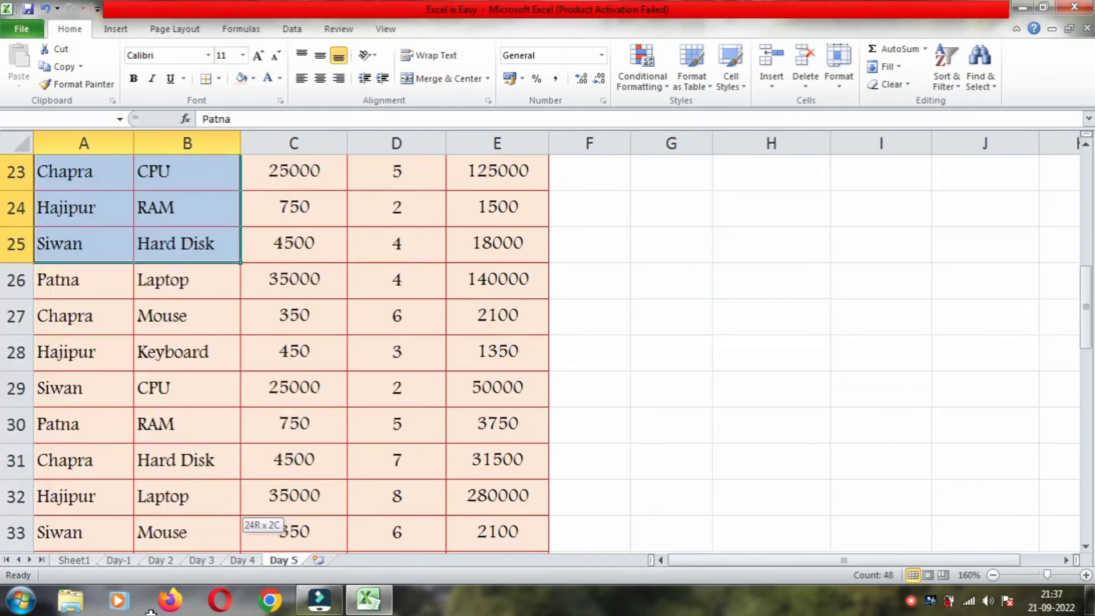
{"action": "scroll", "coordinate": [176, 417], "scroll_direction": "up", "scroll_amount": 8}
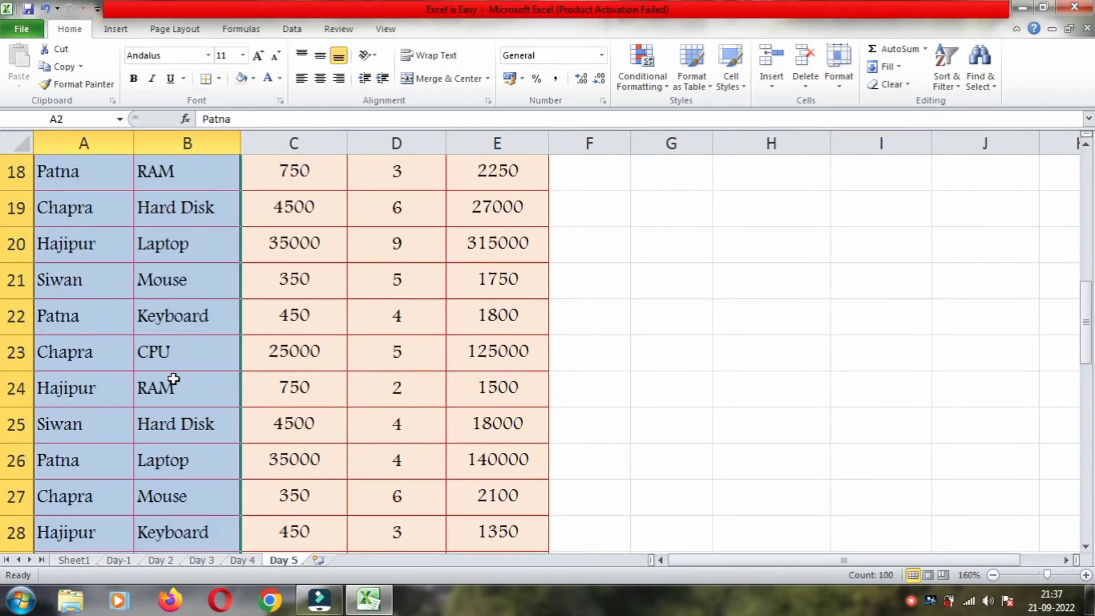
{"action": "scroll", "coordinate": [175, 379], "scroll_direction": "up", "scroll_amount": 6}
{"action": "left_click", "coordinate": [635, 370]}
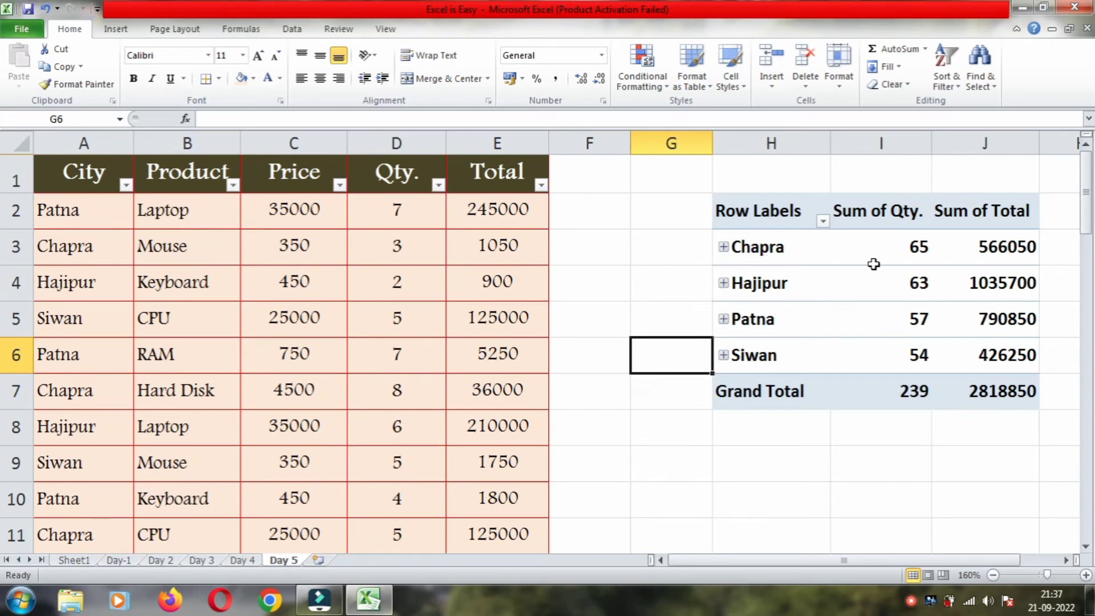
Expand Chapra's products again and check its quantity total of 65.
{"action": "left_click", "coordinate": [723, 247]}
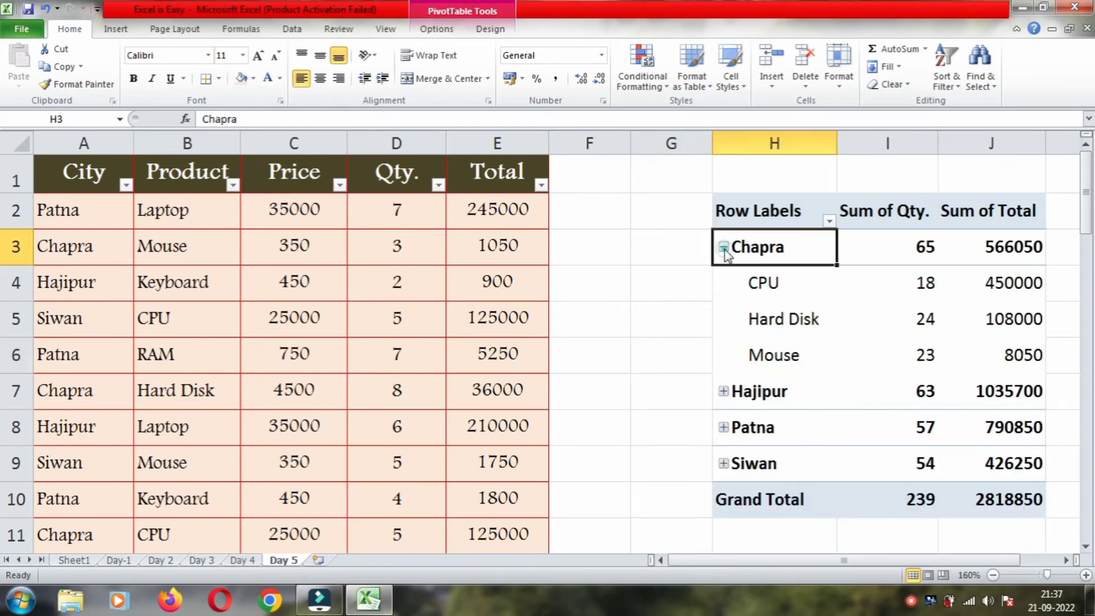
{"action": "left_click", "coordinate": [724, 247]}
{"action": "left_click", "coordinate": [723, 247]}
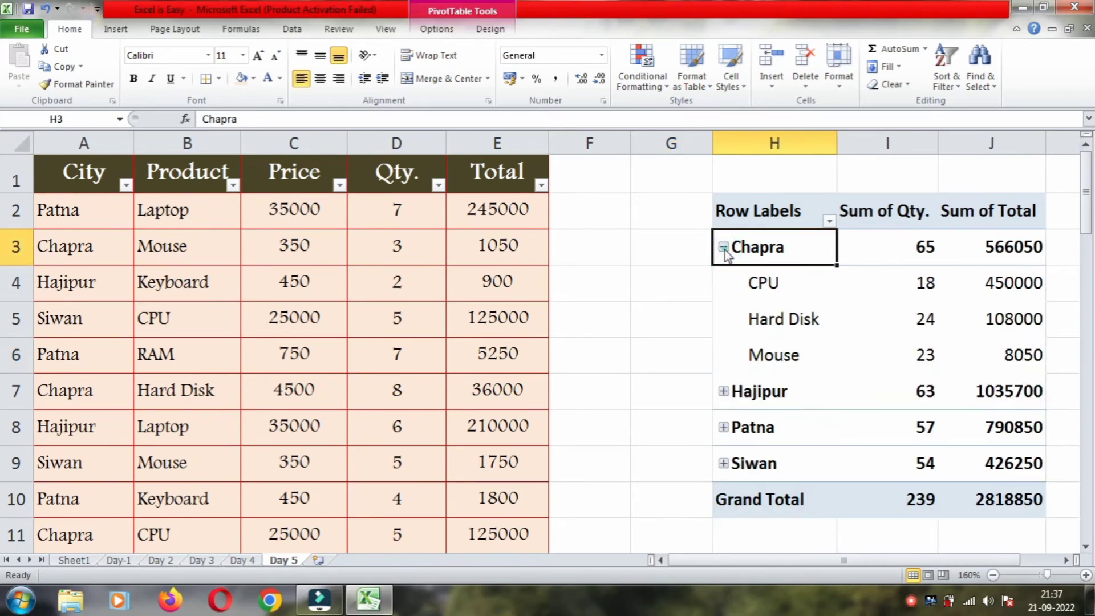
{"action": "left_click", "coordinate": [903, 251]}
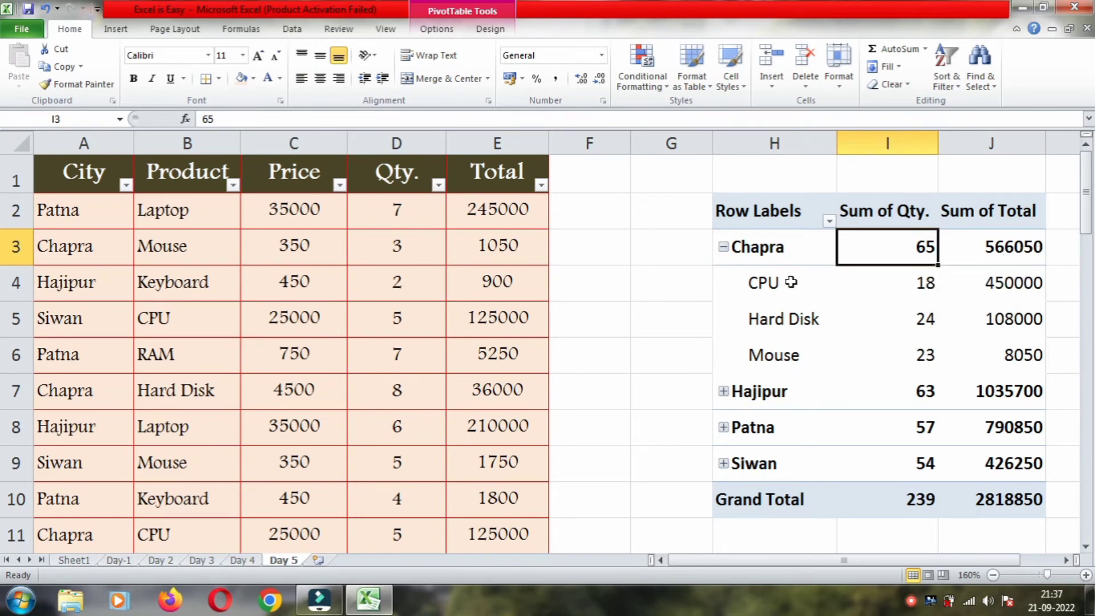
{"action": "left_click", "coordinate": [723, 249]}
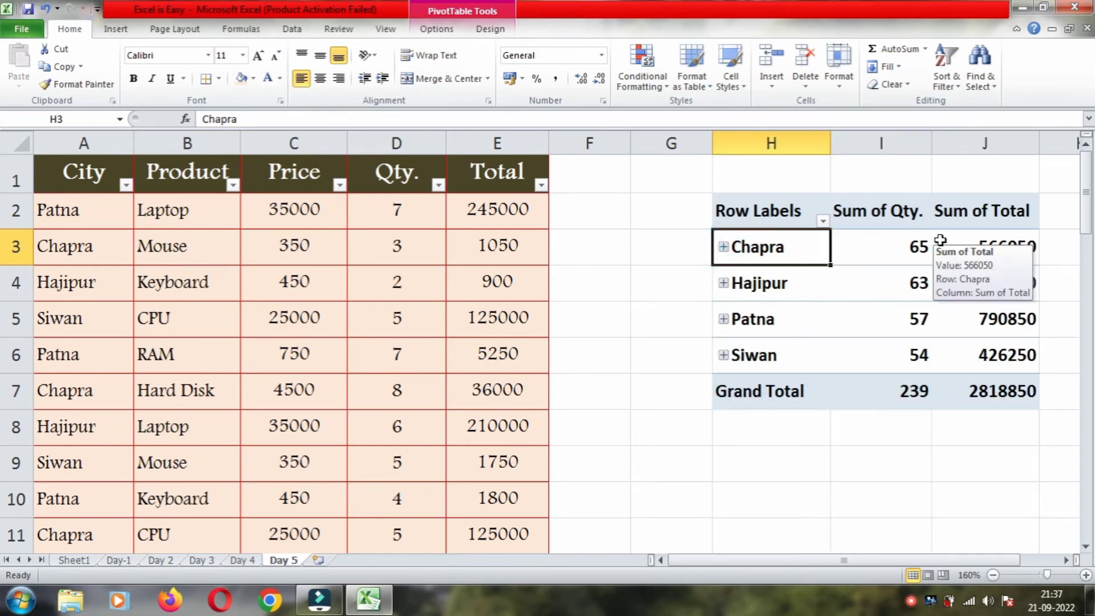
{"action": "left_click", "coordinate": [723, 249]}
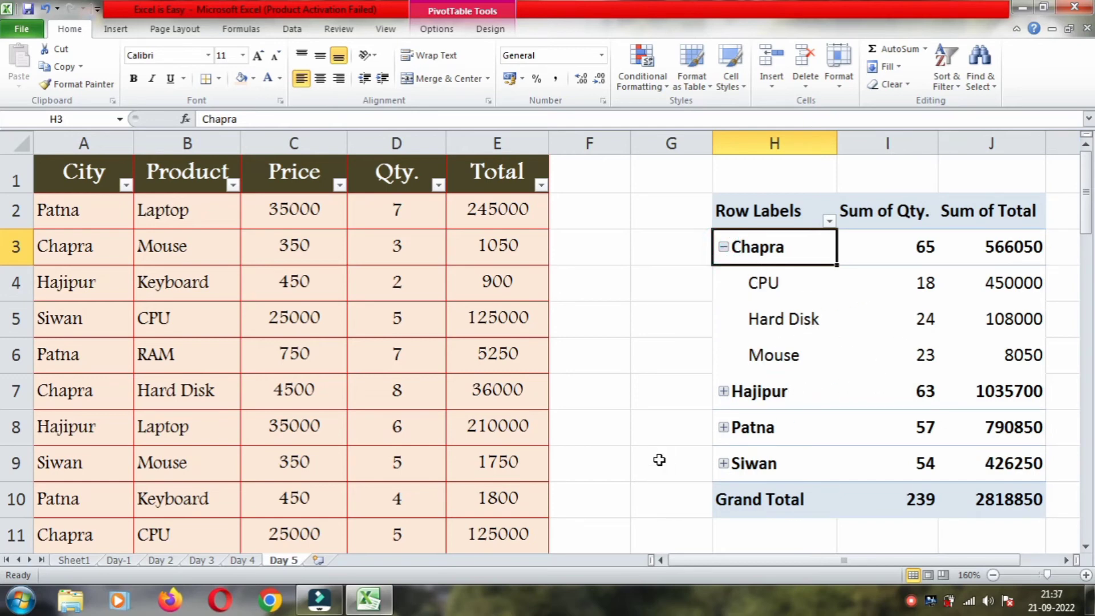
Filter the source table's City column to Chapra and select its Qty. values to check the sum.
{"action": "left_click", "coordinate": [126, 185]}
{"action": "left_click", "coordinate": [68, 333]}
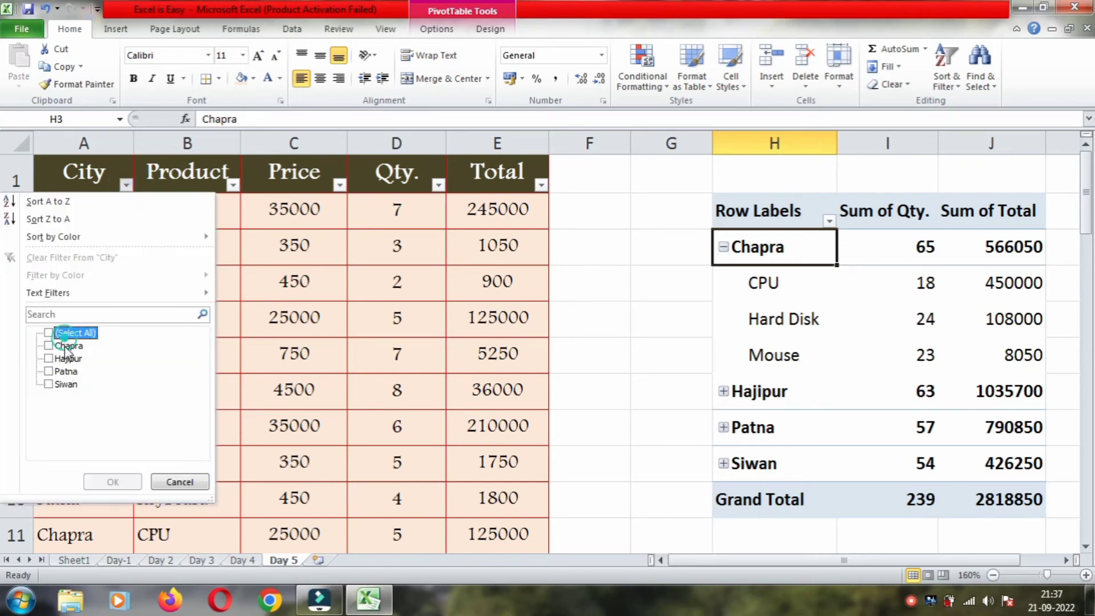
{"action": "left_click", "coordinate": [65, 346]}
{"action": "left_click", "coordinate": [113, 482]}
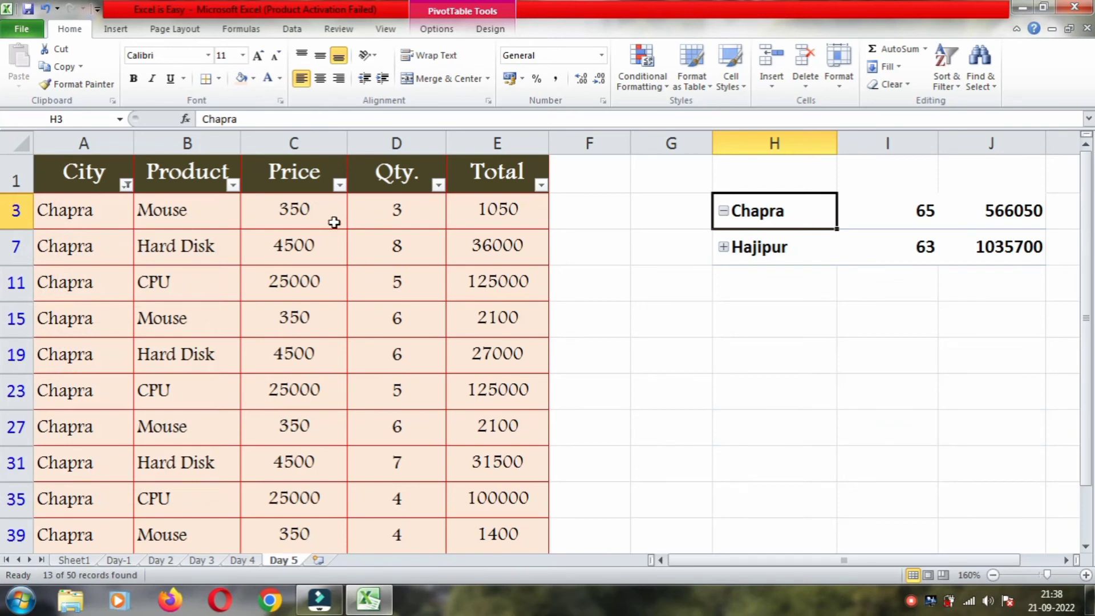
{"action": "mouse_move", "coordinate": [396, 207]}
{"action": "left_mouse_down"}
{"action": "mouse_move", "coordinate": [386, 552]}
{"action": "mouse_move", "coordinate": [391, 494]}
{"action": "left_mouse_up"}
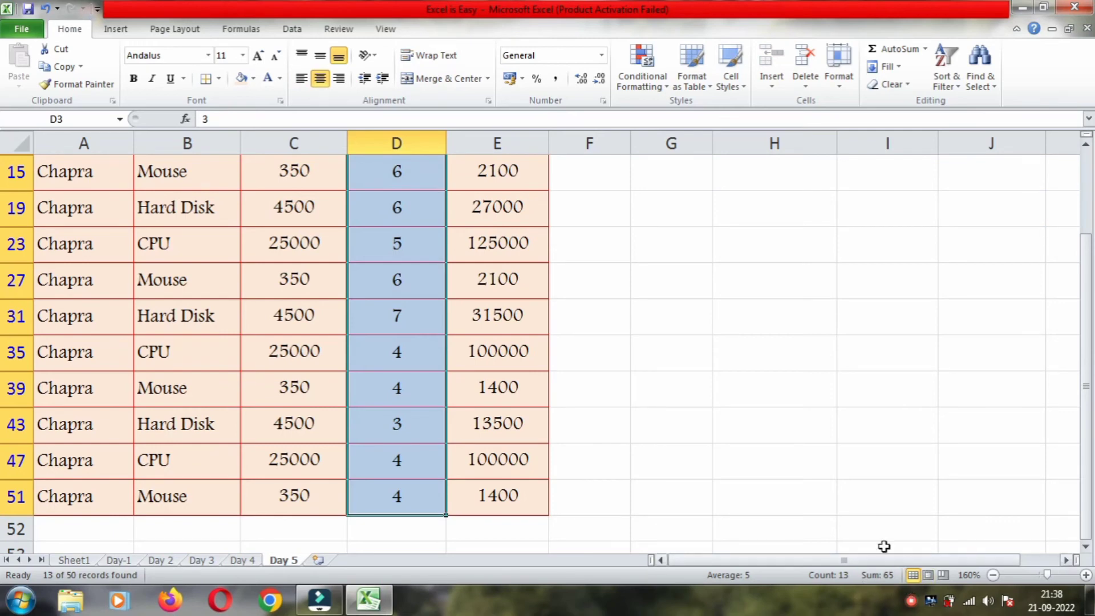
{"action": "scroll", "coordinate": [355, 465], "scroll_direction": "up", "scroll_amount": 1}
{"action": "scroll", "coordinate": [317, 460], "scroll_direction": "up", "scroll_amount": 2}
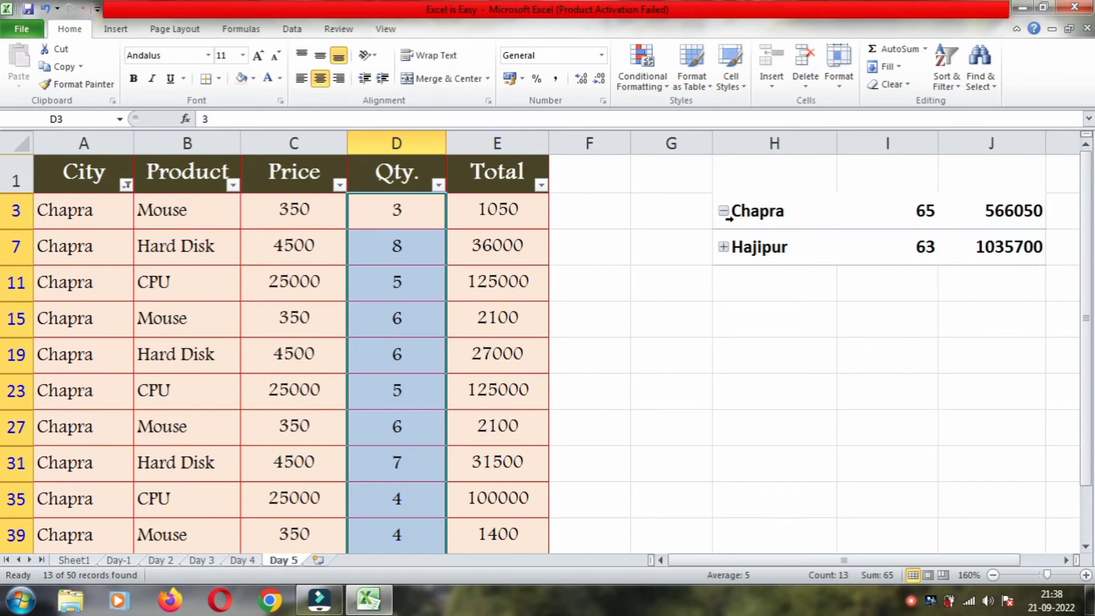
Tick (Select All) in the City filter so every city shows again.
{"action": "left_click", "coordinate": [126, 184]}
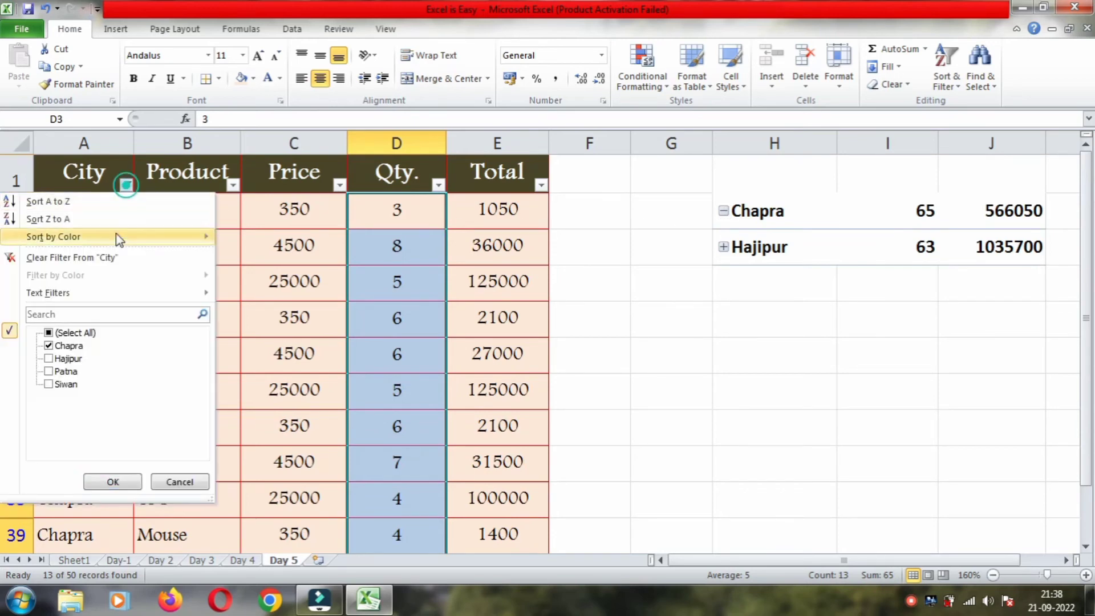
{"action": "left_click", "coordinate": [63, 332]}
{"action": "left_click", "coordinate": [113, 482]}
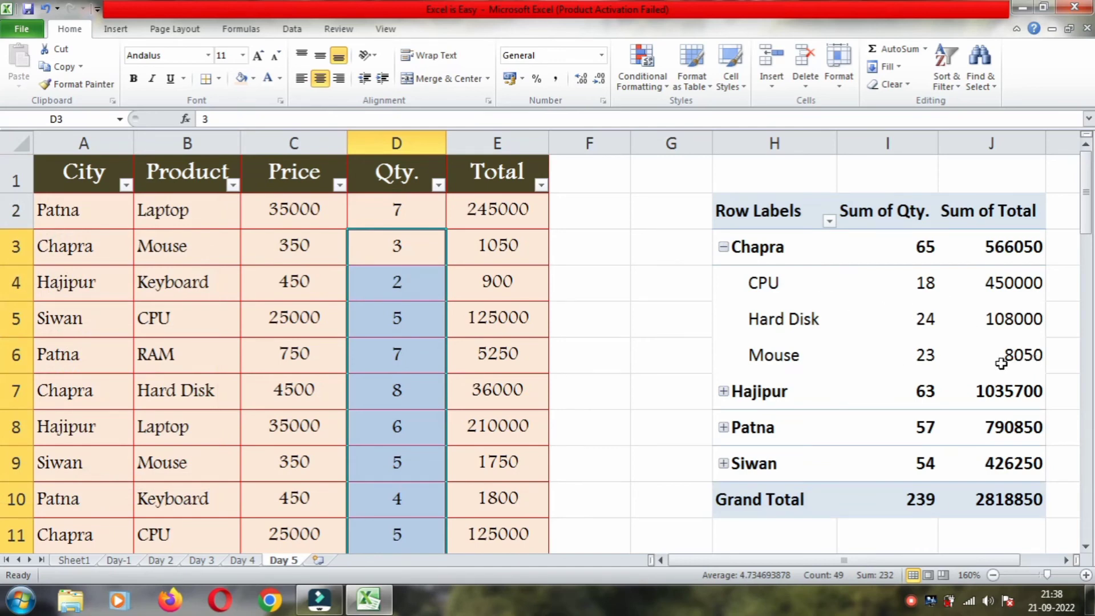
Filter the source table to Chapra and CPU, and select the CPU quantities to see their sum.
{"action": "left_click", "coordinate": [124, 191]}
{"action": "left_click", "coordinate": [126, 184]}
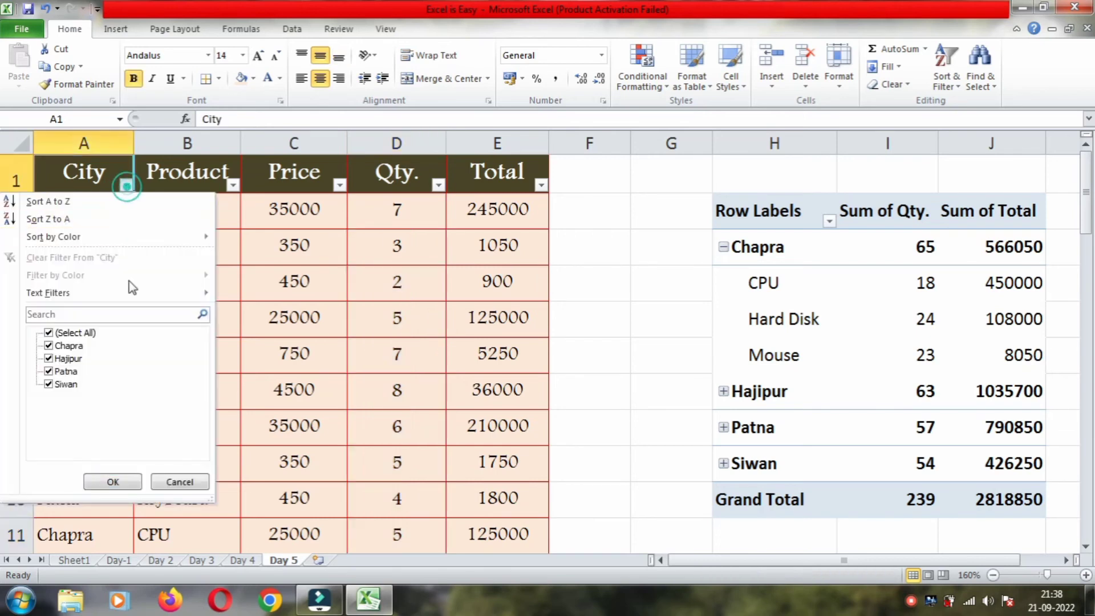
{"action": "left_click", "coordinate": [73, 334]}
{"action": "left_click", "coordinate": [67, 345]}
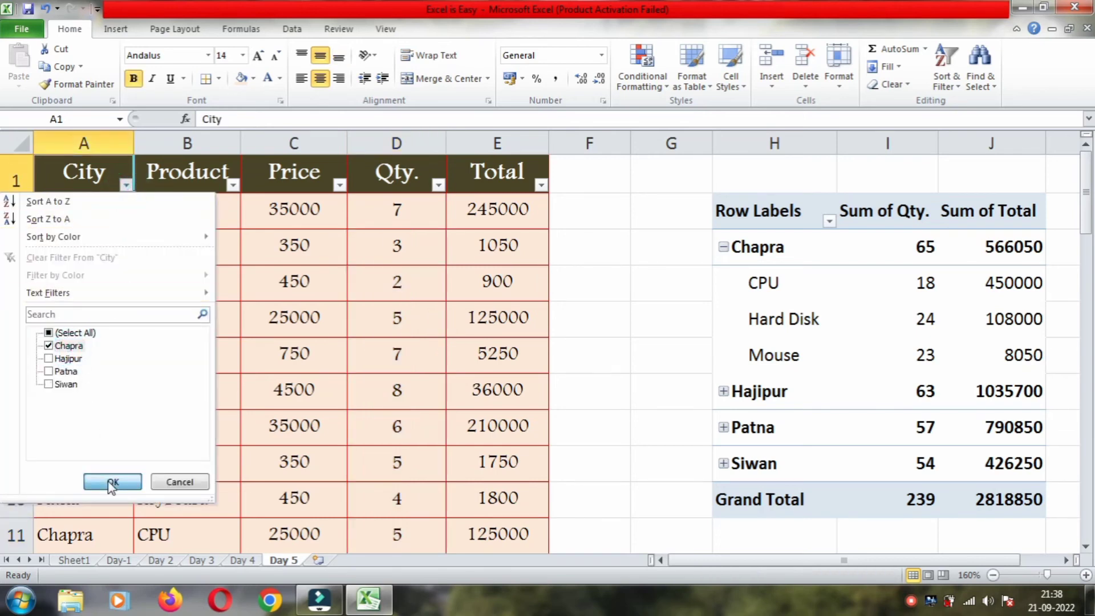
{"action": "left_click", "coordinate": [112, 482]}
{"action": "left_click", "coordinate": [233, 184]}
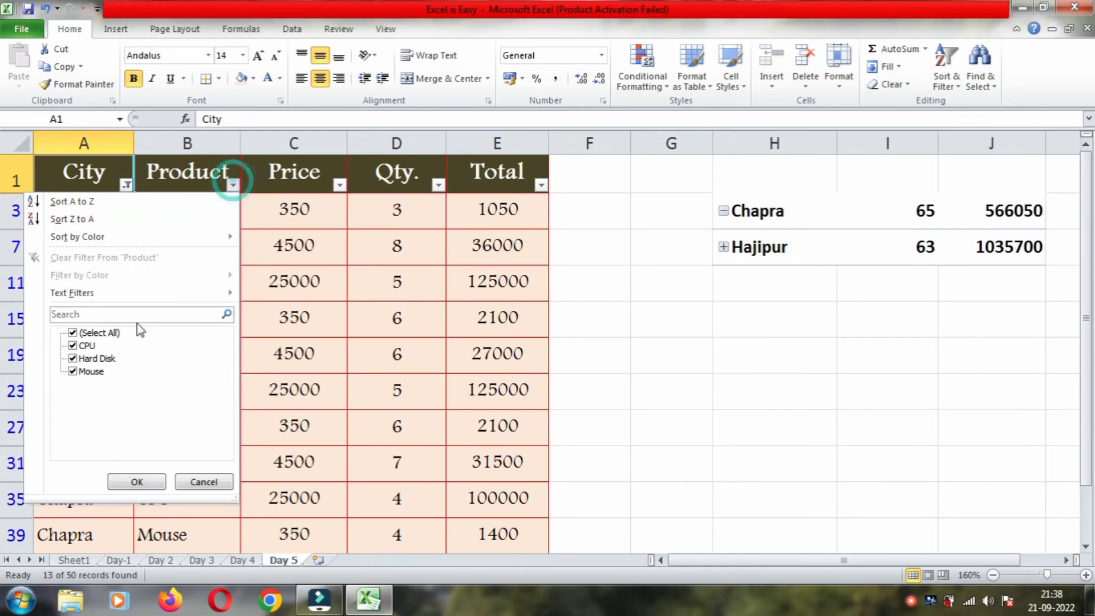
{"action": "left_click", "coordinate": [73, 333]}
{"action": "left_click", "coordinate": [73, 345]}
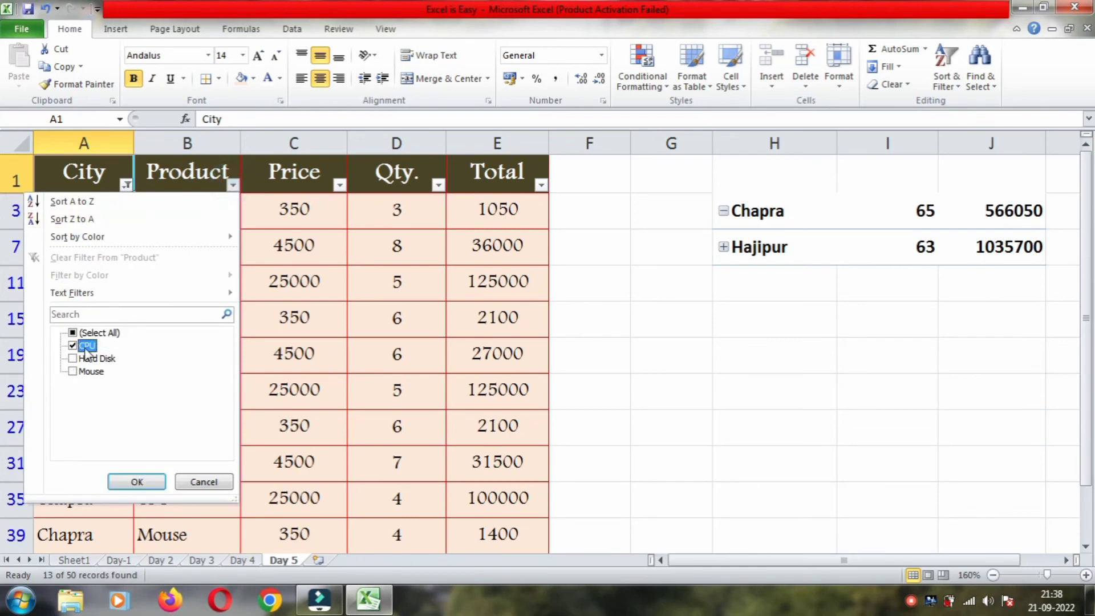
{"action": "left_click", "coordinate": [129, 483]}
{"action": "left_click_drag", "start_coordinate": [380, 211], "coordinate": [362, 333]}
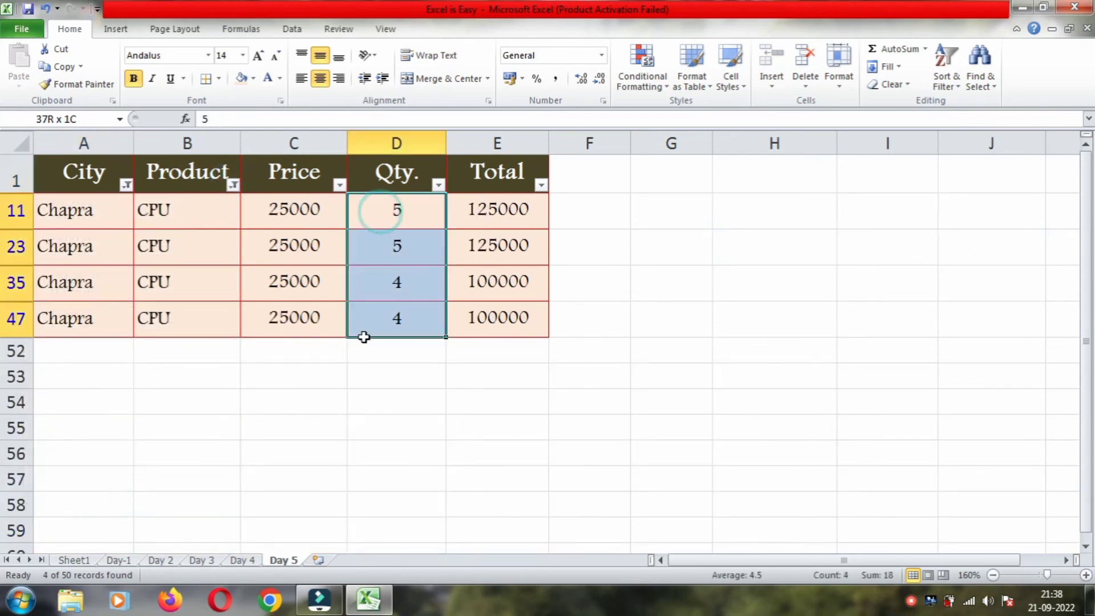
Switch the Product filter to Hard Disk and check its quantity sum.
{"action": "left_click", "coordinate": [234, 185]}
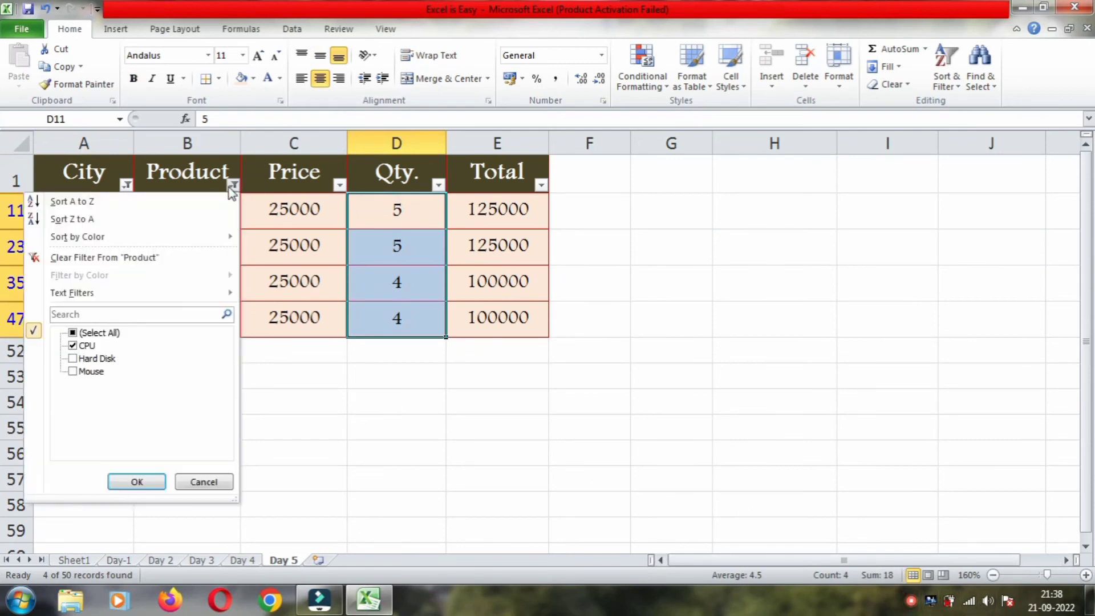
{"action": "left_click", "coordinate": [97, 358]}
{"action": "left_click", "coordinate": [73, 346]}
{"action": "left_click", "coordinate": [131, 483]}
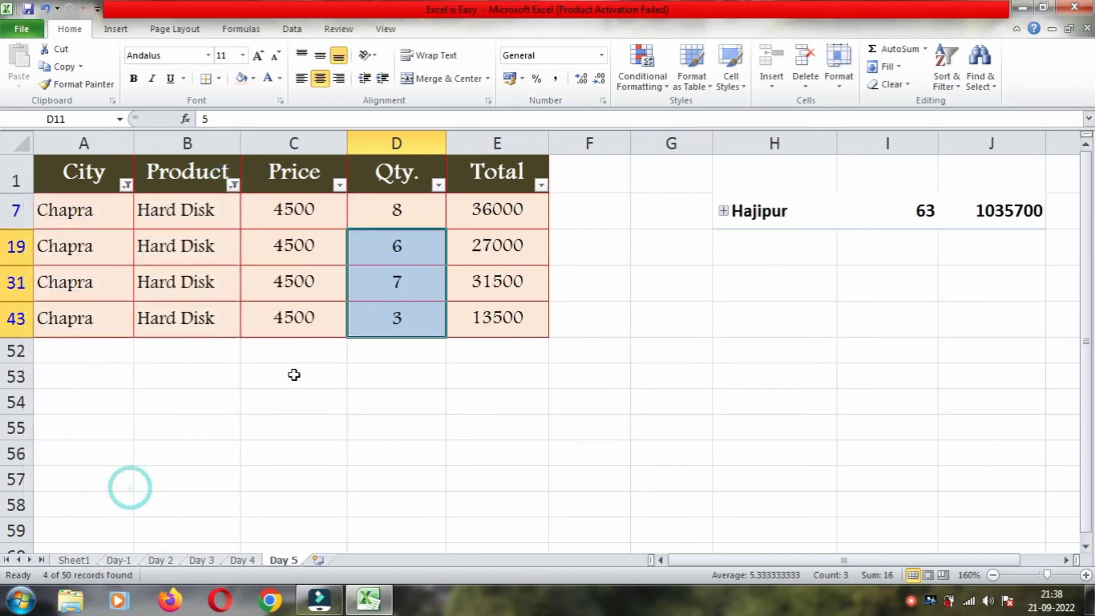
{"action": "mouse_move", "coordinate": [378, 210]}
{"action": "left_mouse_down"}
{"action": "mouse_move", "coordinate": [377, 323]}
{"action": "mouse_move", "coordinate": [395, 350]}
{"action": "left_mouse_up"}
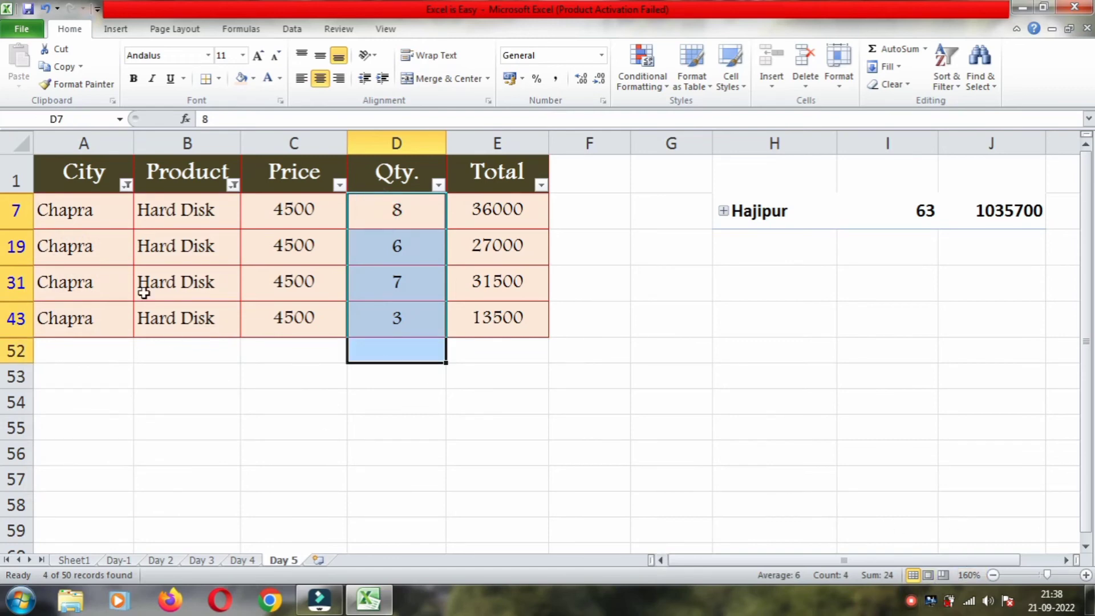
Switch the Product filter to Mouse and check its quantity sum of 23.
{"action": "left_click", "coordinate": [231, 184]}
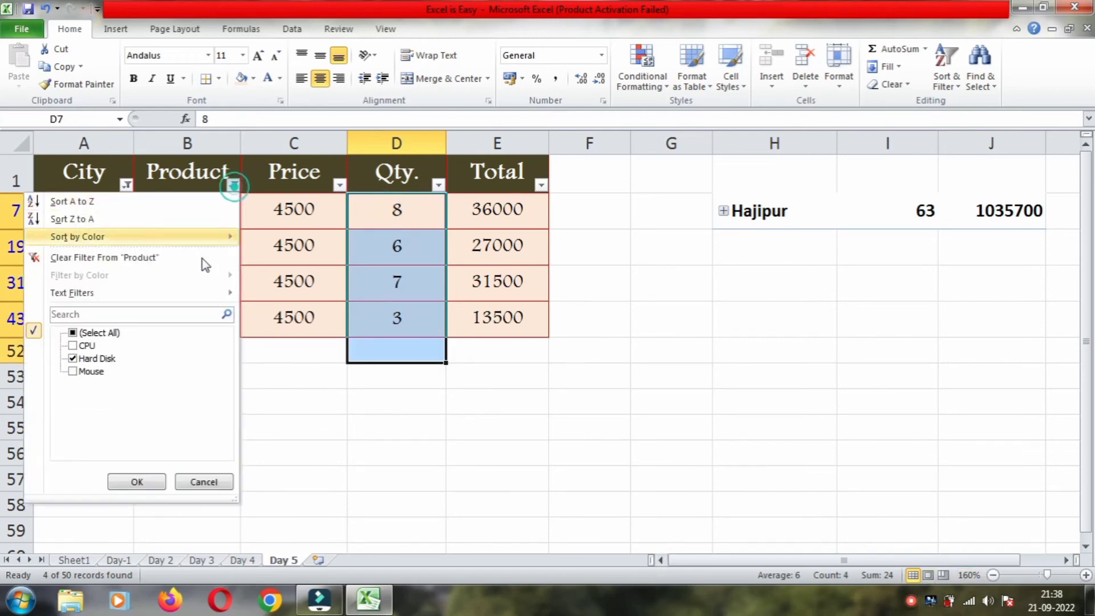
{"action": "left_click", "coordinate": [87, 371]}
{"action": "left_click", "coordinate": [86, 358]}
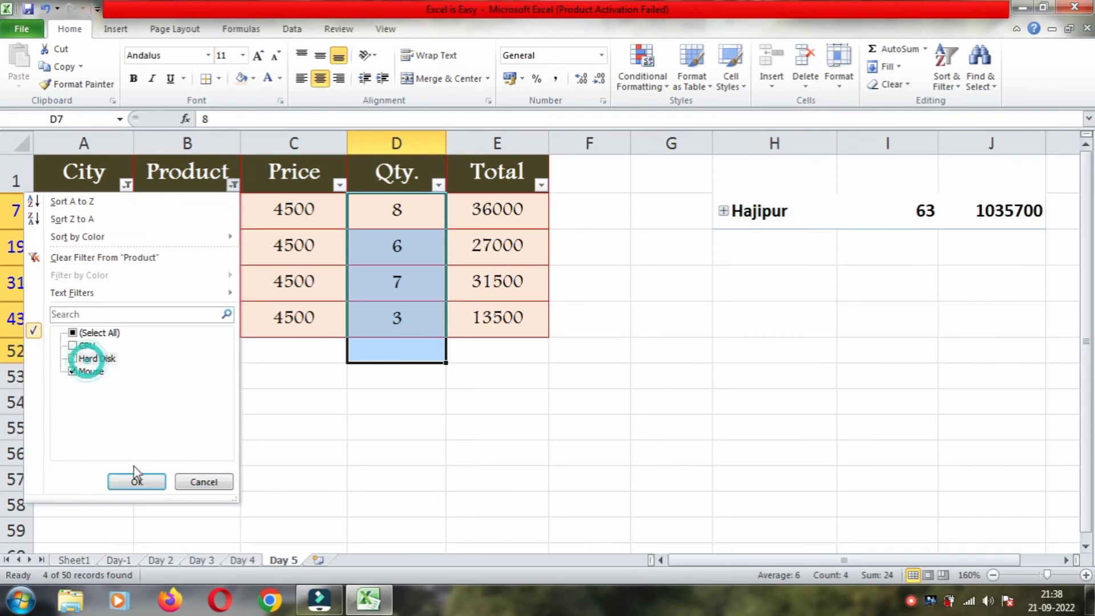
{"action": "left_click", "coordinate": [135, 479]}
{"action": "left_click_drag", "start_coordinate": [399, 210], "coordinate": [397, 354]}
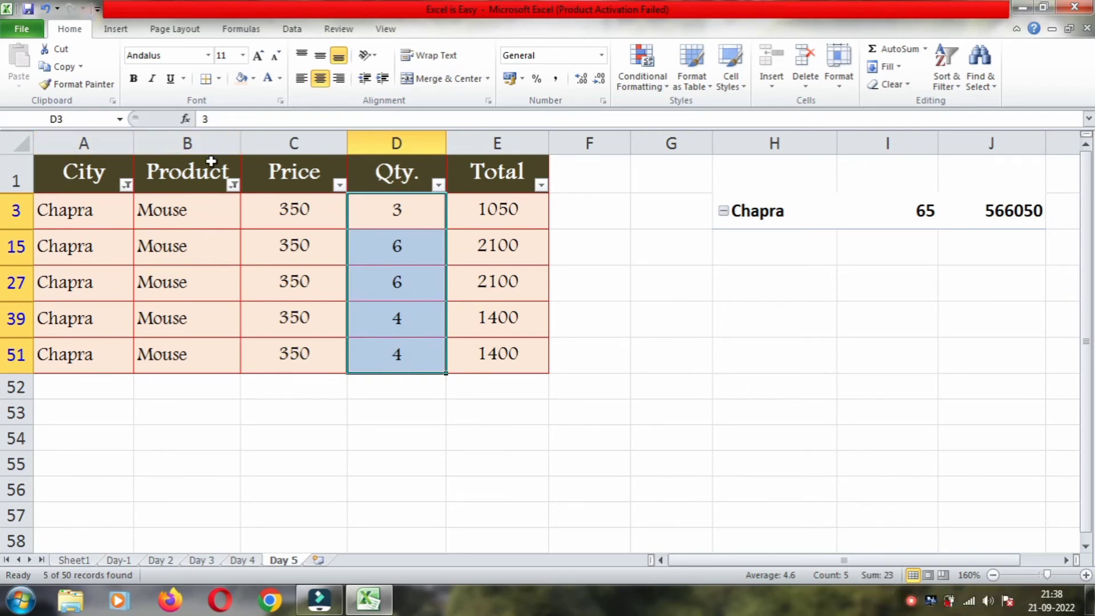
Clear the Product and City filters so every row shows again.
{"action": "left_click", "coordinate": [233, 185]}
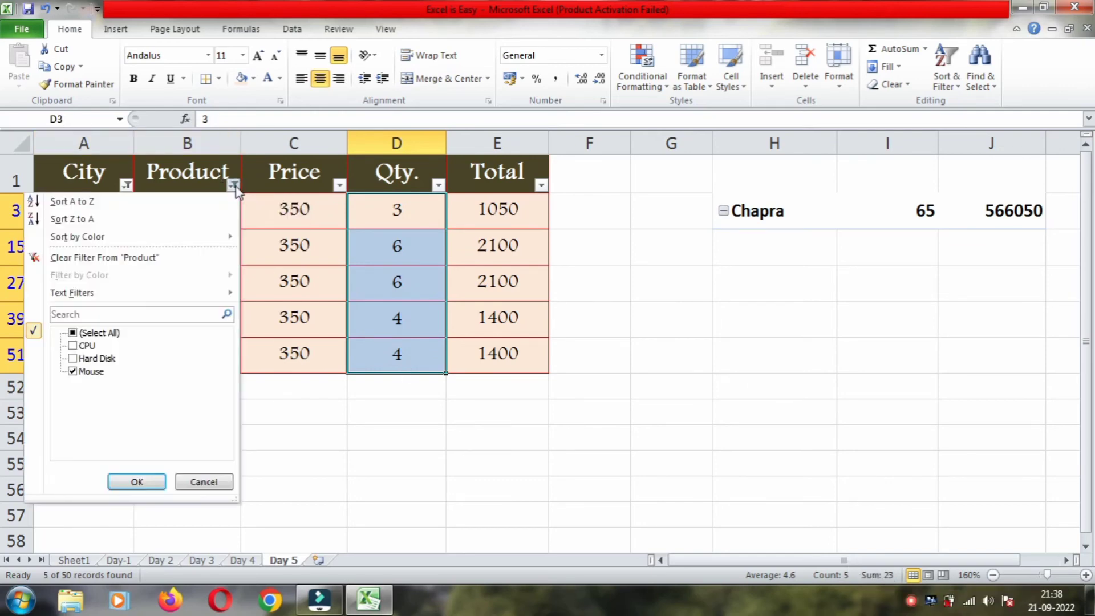
{"action": "left_click", "coordinate": [98, 332]}
{"action": "left_click", "coordinate": [146, 483]}
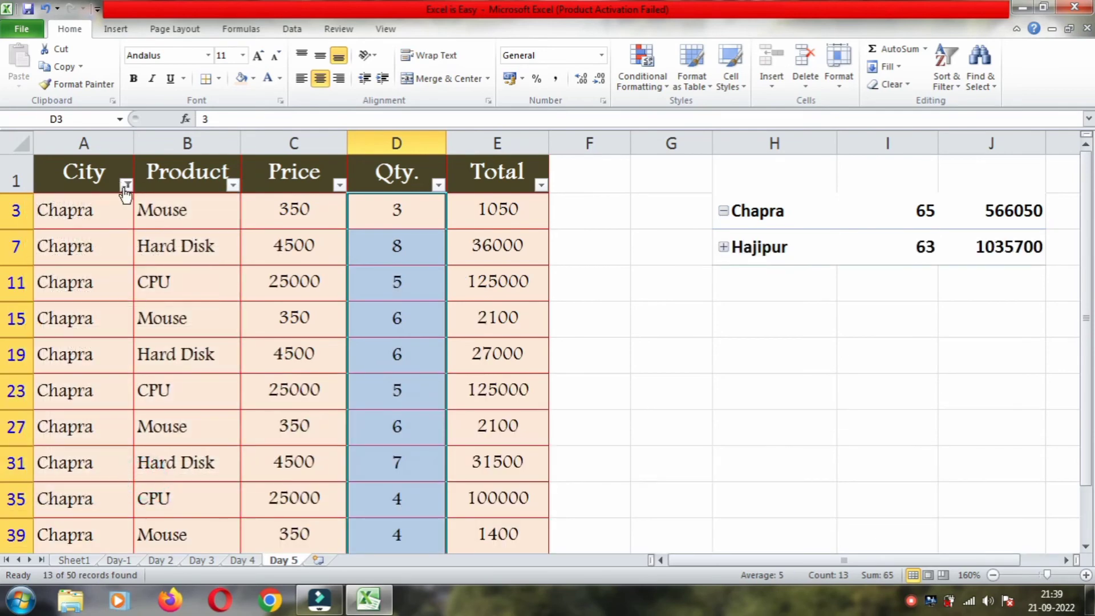
{"action": "left_click", "coordinate": [126, 185]}
{"action": "left_click", "coordinate": [105, 256]}
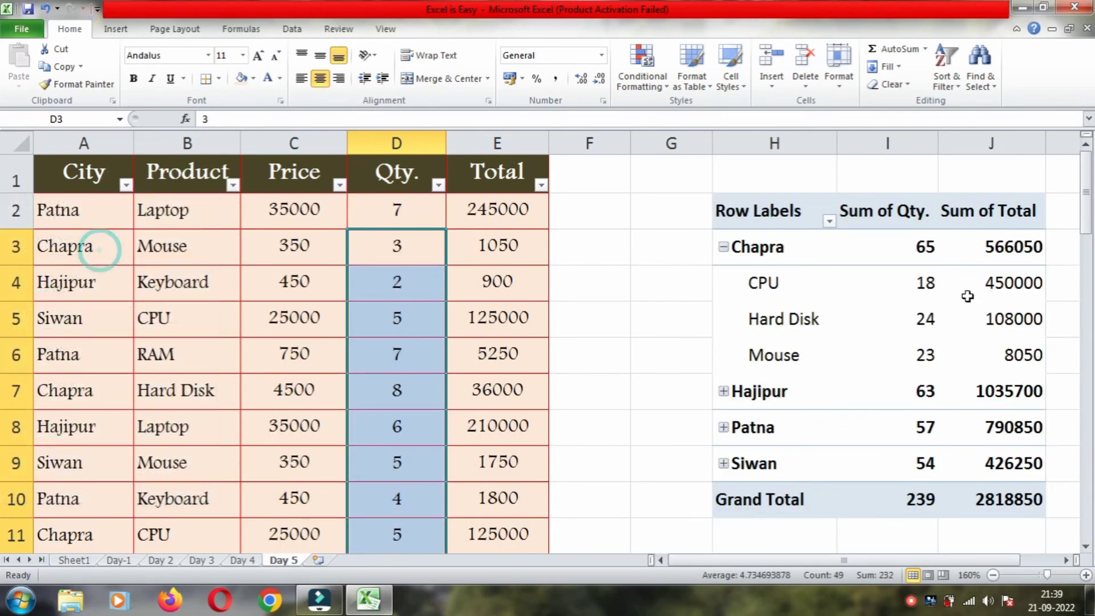
Collapse Chapra's product rows in the pivot table.
{"action": "left_click", "coordinate": [723, 247]}
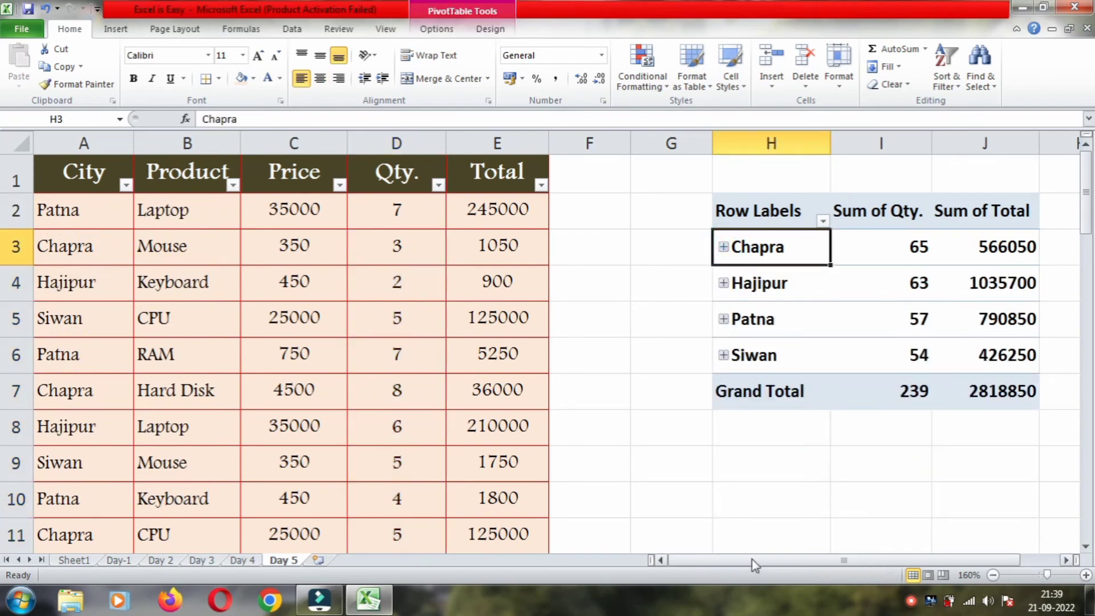
{"action": "left_click_drag", "start_coordinate": [755, 564], "coordinate": [792, 564]}
{"action": "left_click", "coordinate": [644, 435]}
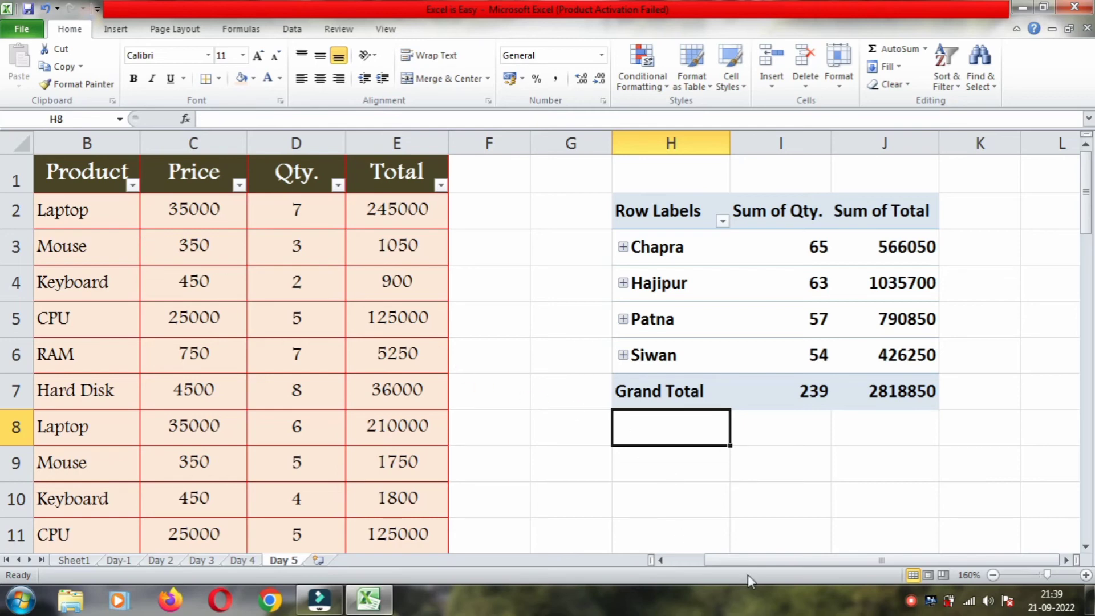
{"action": "left_click_drag", "start_coordinate": [749, 564], "coordinate": [621, 588]}
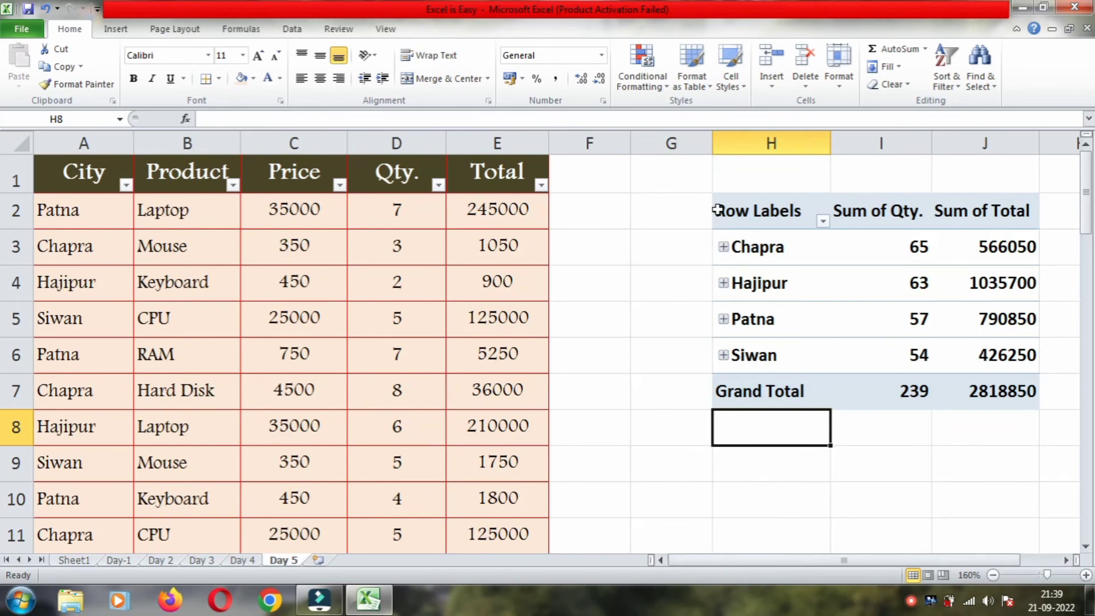
{"action": "mouse_move", "coordinate": [718, 203]}
{"action": "left_mouse_down"}
{"action": "mouse_move", "coordinate": [933, 216]}
{"action": "mouse_move", "coordinate": [1004, 400]}
{"action": "left_mouse_up"}
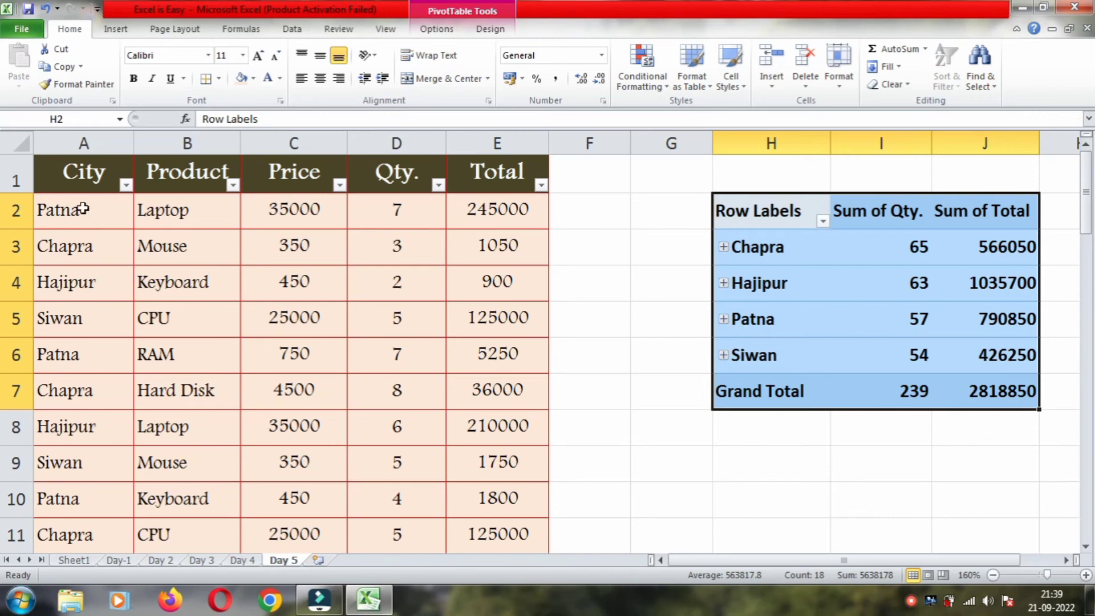
Select the whole source table A1:E51.
{"action": "mouse_move", "coordinate": [68, 174]}
{"action": "left_mouse_down"}
{"action": "mouse_move", "coordinate": [488, 216]}
{"action": "mouse_move", "coordinate": [435, 611]}
{"action": "left_mouse_up"}
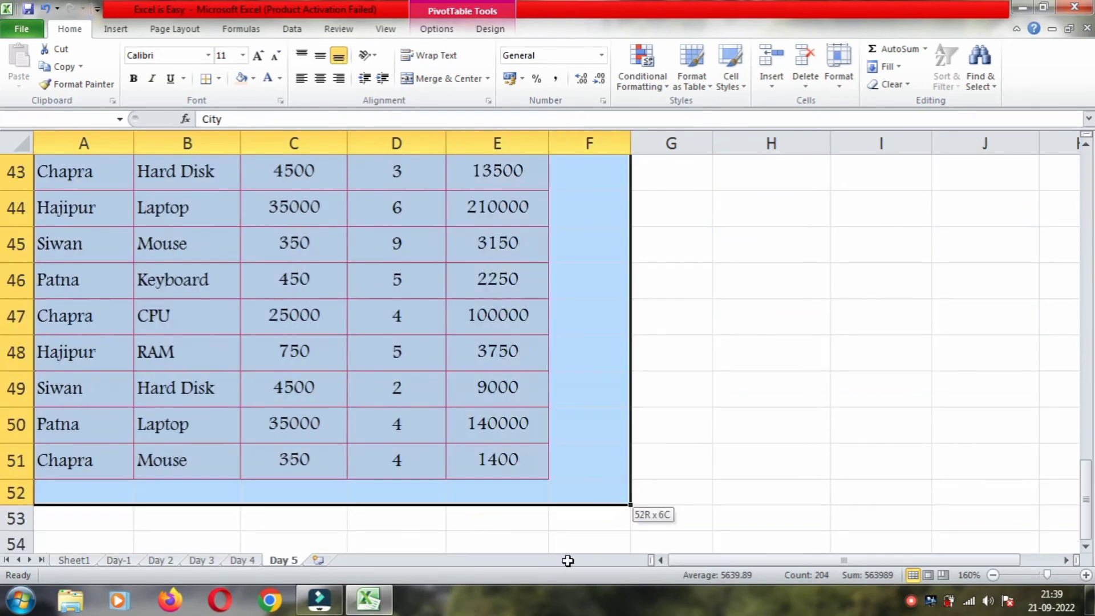
{"action": "left_click_drag", "start_coordinate": [436, 612], "coordinate": [501, 457]}
{"action": "scroll", "coordinate": [227, 330], "scroll_direction": "up", "scroll_amount": 2}
{"action": "scroll", "coordinate": [227, 329], "scroll_direction": "up", "scroll_amount": 6}
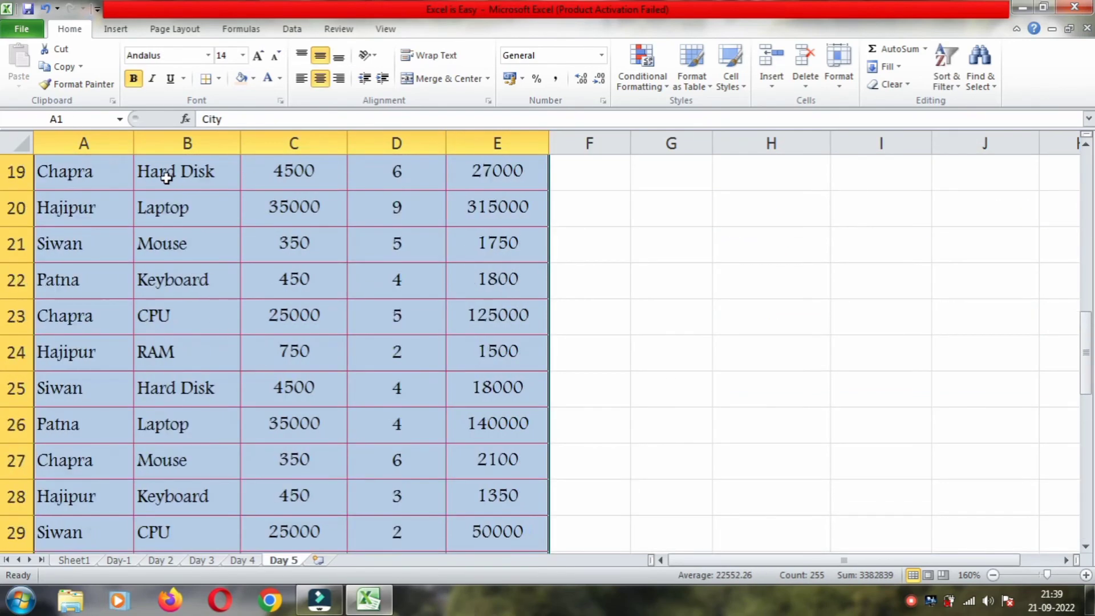
{"action": "scroll", "coordinate": [227, 330], "scroll_direction": "up", "scroll_amount": 6}
Insert a PivotTable with PivotChart from A1:E51, placed at cell G9 of the existing sheet.
{"action": "left_click", "coordinate": [114, 29]}
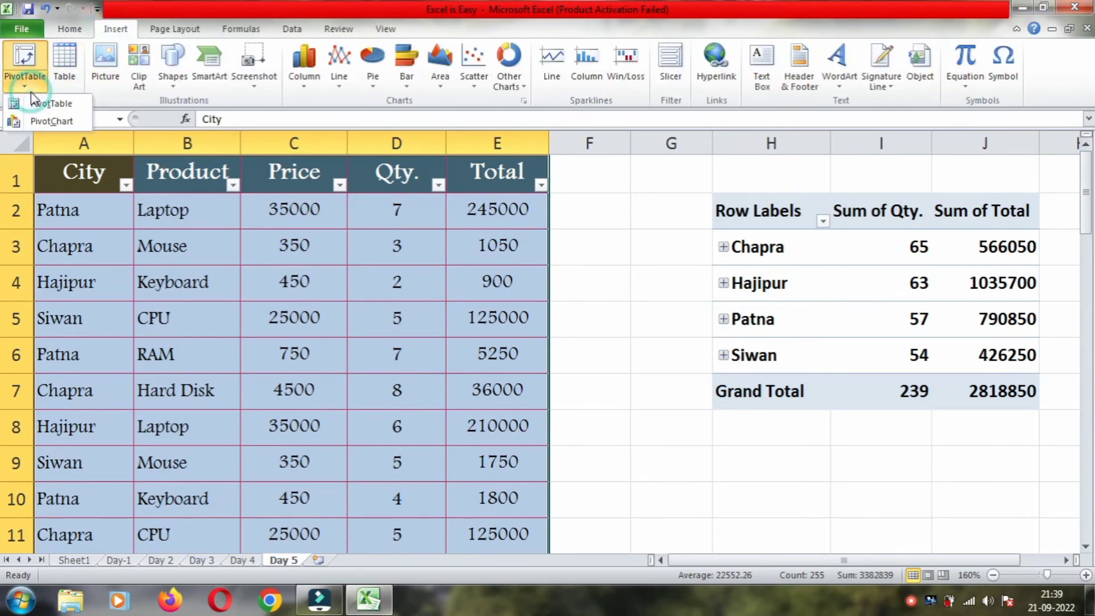
{"action": "left_click", "coordinate": [53, 121]}
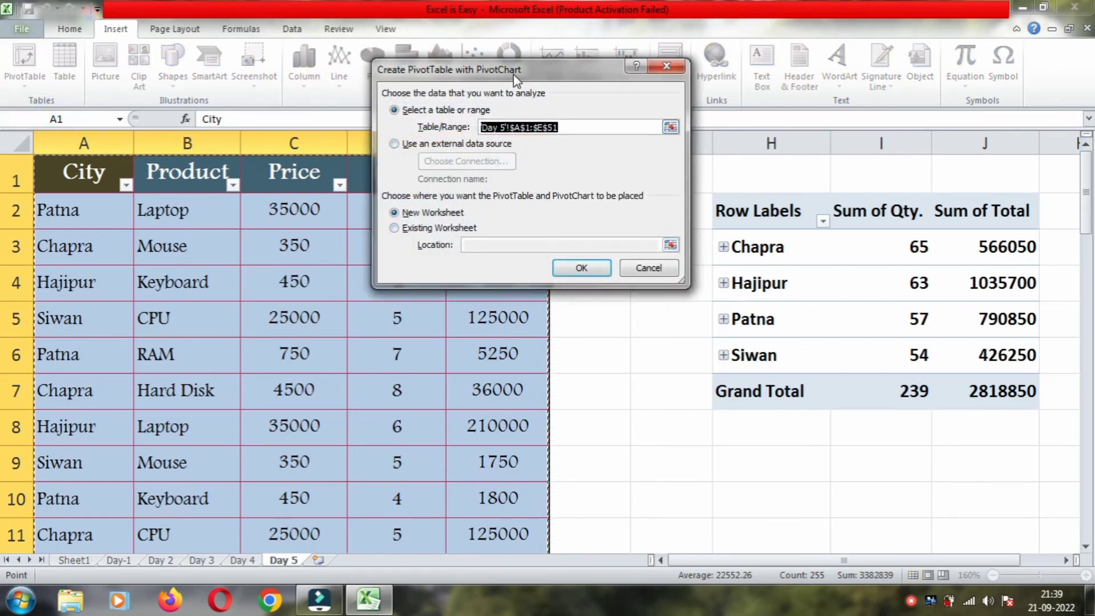
{"action": "left_click_drag", "start_coordinate": [516, 77], "coordinate": [526, 57]}
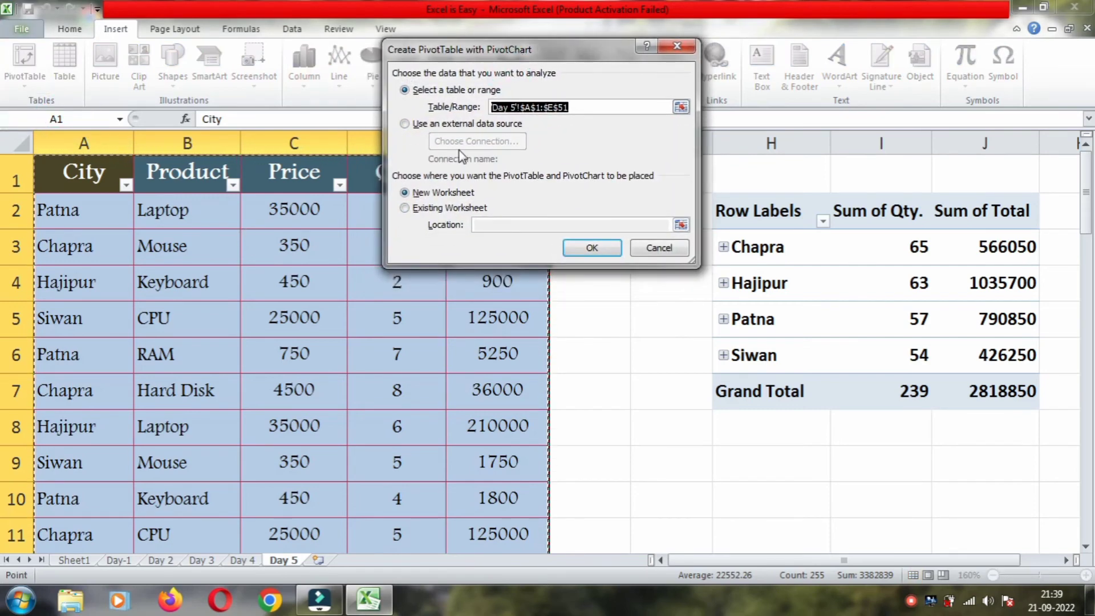
{"action": "left_click", "coordinate": [405, 209]}
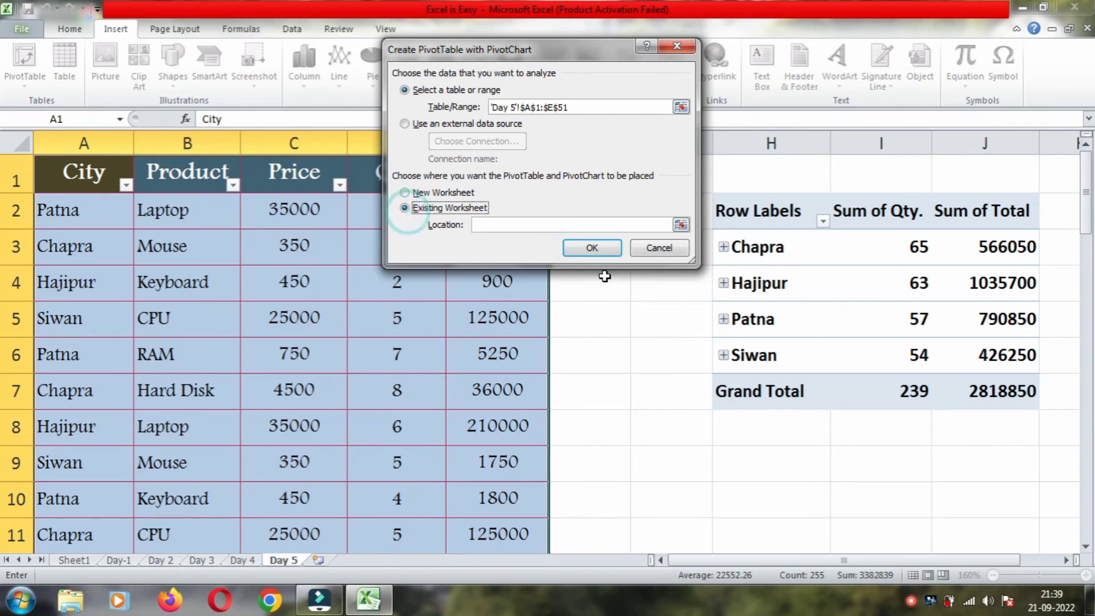
{"action": "left_click", "coordinate": [514, 224]}
{"action": "left_click", "coordinate": [653, 476]}
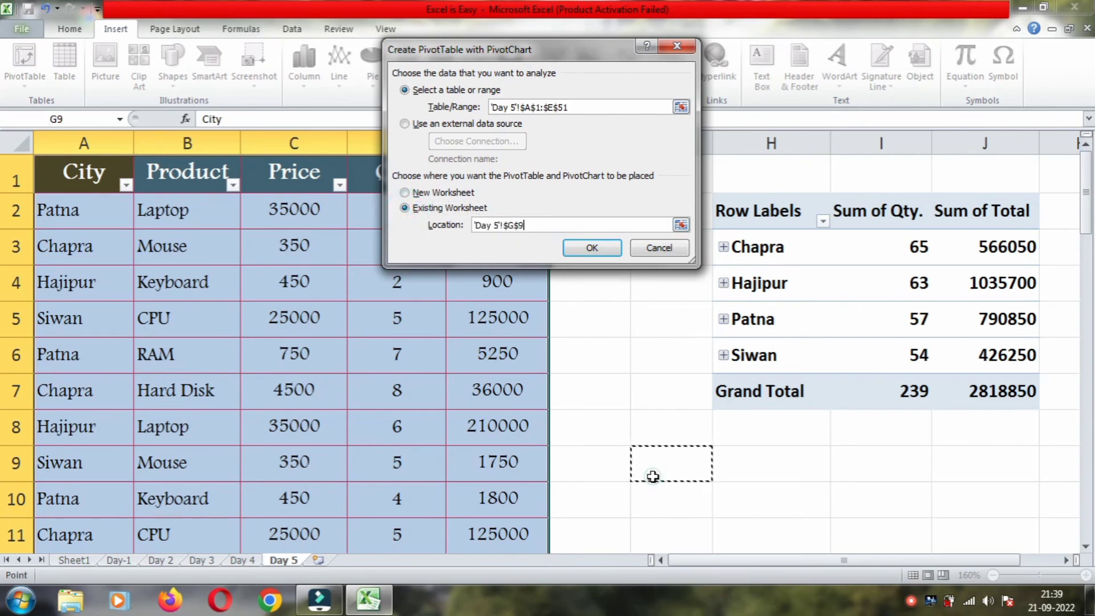
{"action": "left_click", "coordinate": [577, 254]}
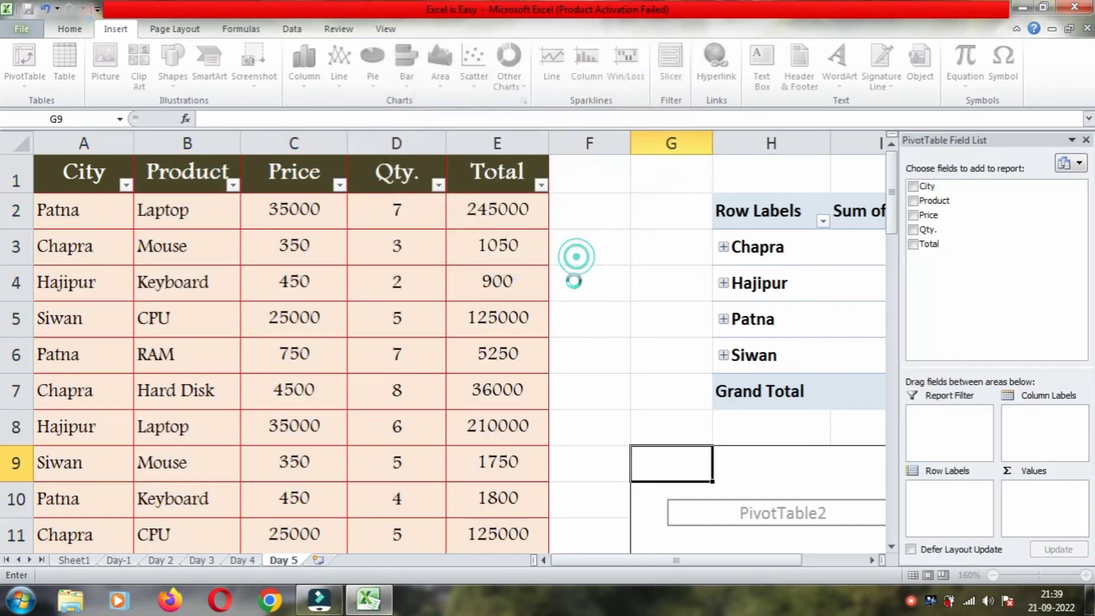
Chart Sum of Qty. by City and Product, adding Total briefly and then removing it.
{"action": "left_click", "coordinate": [913, 187]}
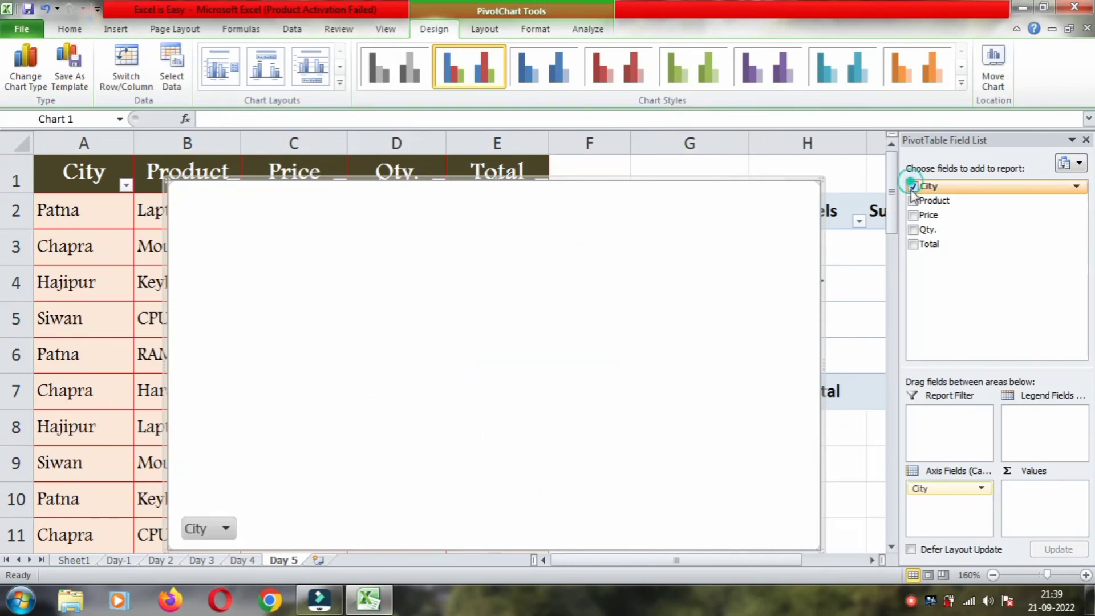
{"action": "left_click", "coordinate": [913, 201]}
{"action": "left_click", "coordinate": [913, 230]}
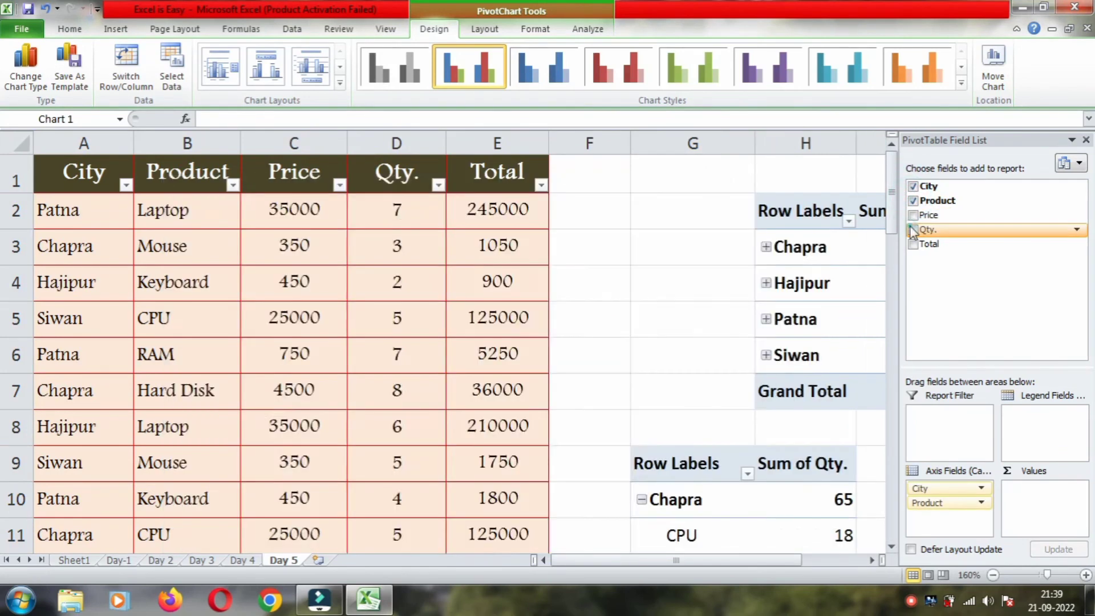
{"action": "left_click", "coordinate": [913, 244]}
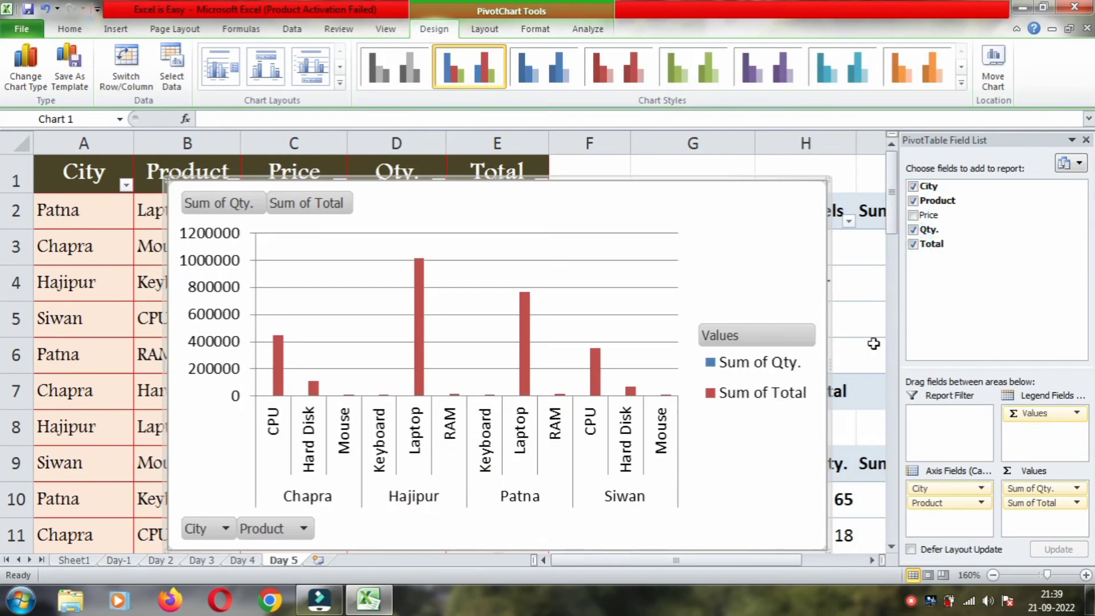
{"action": "left_click", "coordinate": [913, 245]}
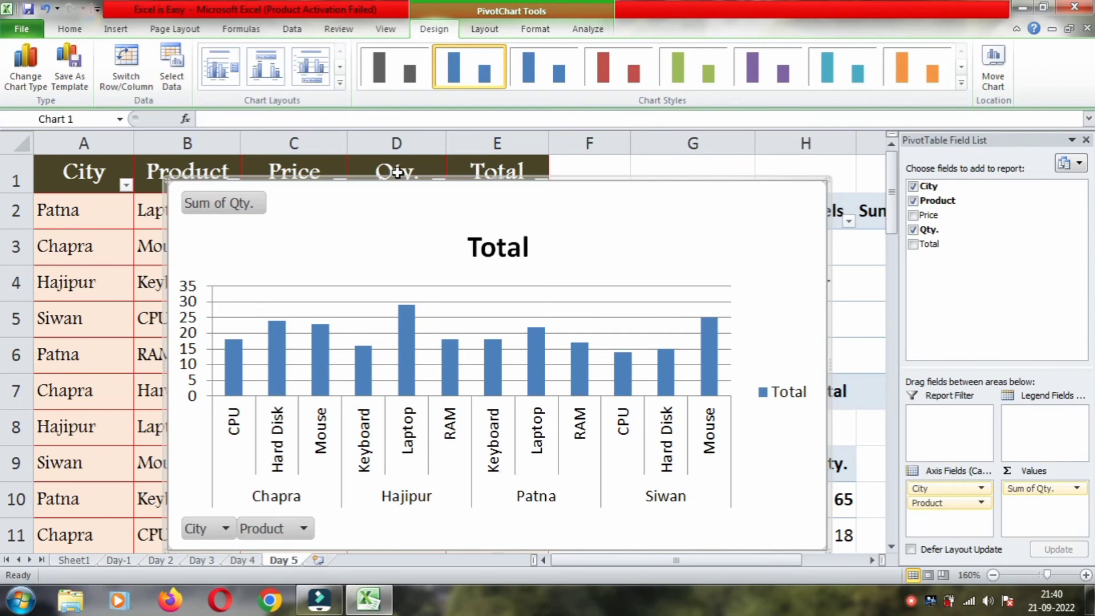
Apply a chart layout with axis titles and gridlines, then a teal beveled column style.
{"action": "left_click", "coordinate": [339, 82]}
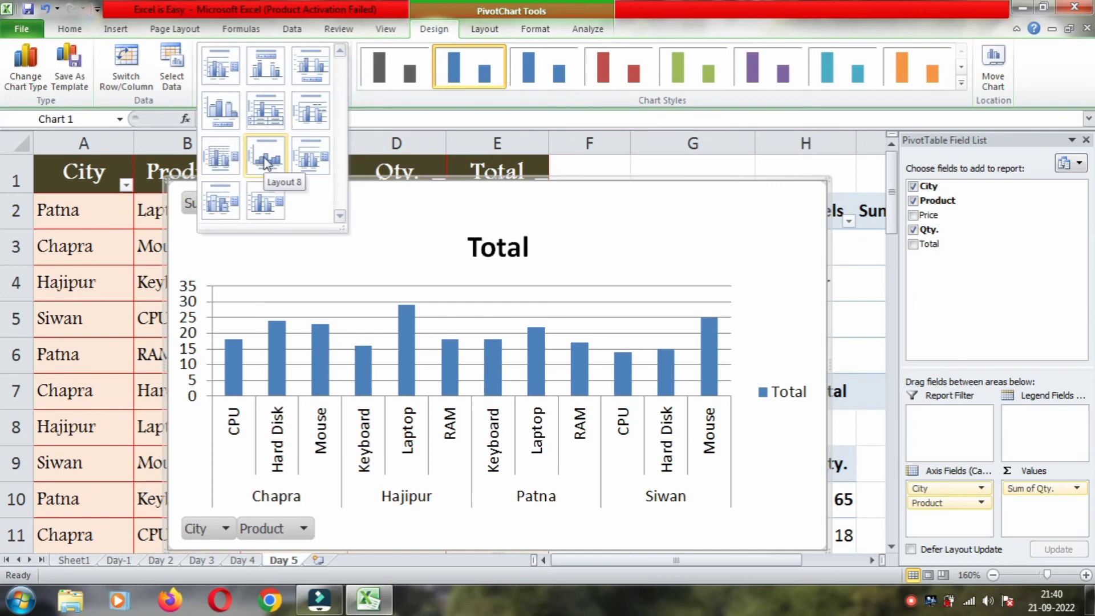
{"action": "left_click", "coordinate": [220, 158]}
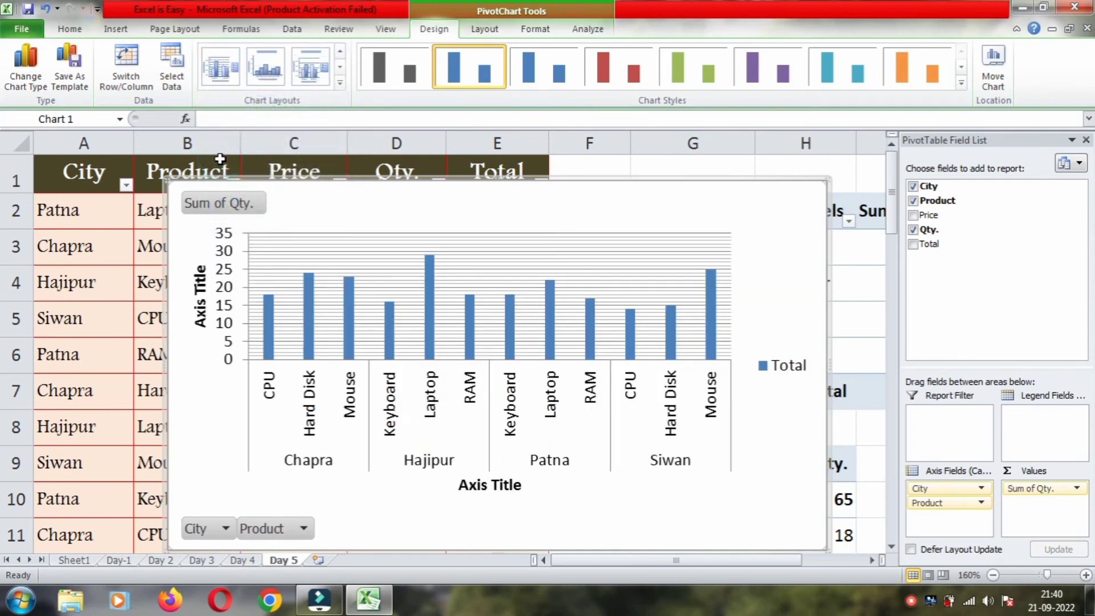
{"action": "left_click", "coordinate": [929, 65]}
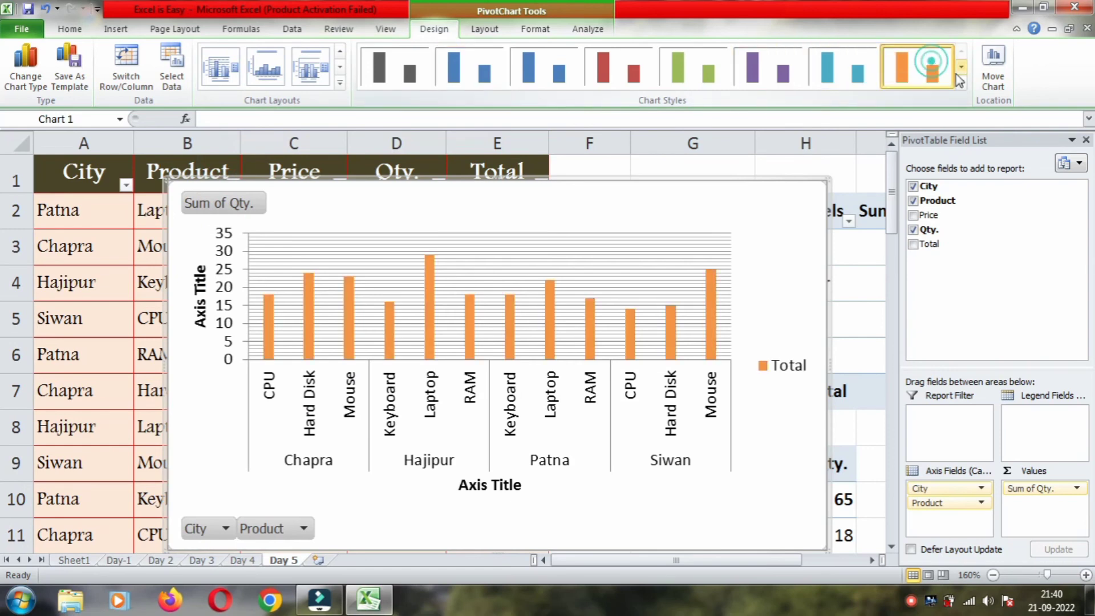
{"action": "left_click", "coordinate": [961, 82]}
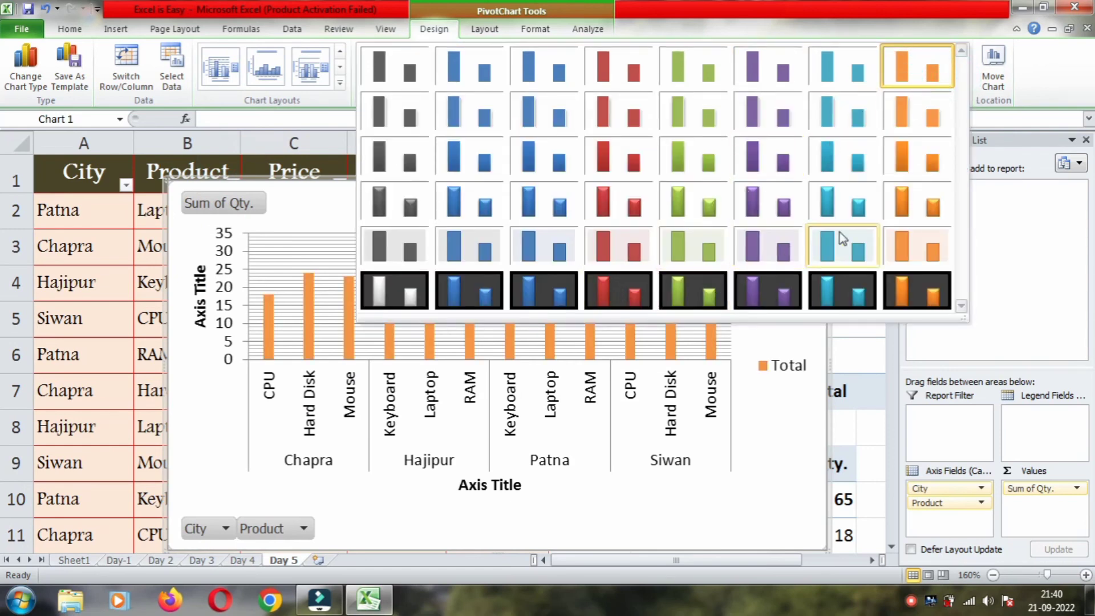
{"action": "left_click", "coordinate": [858, 205]}
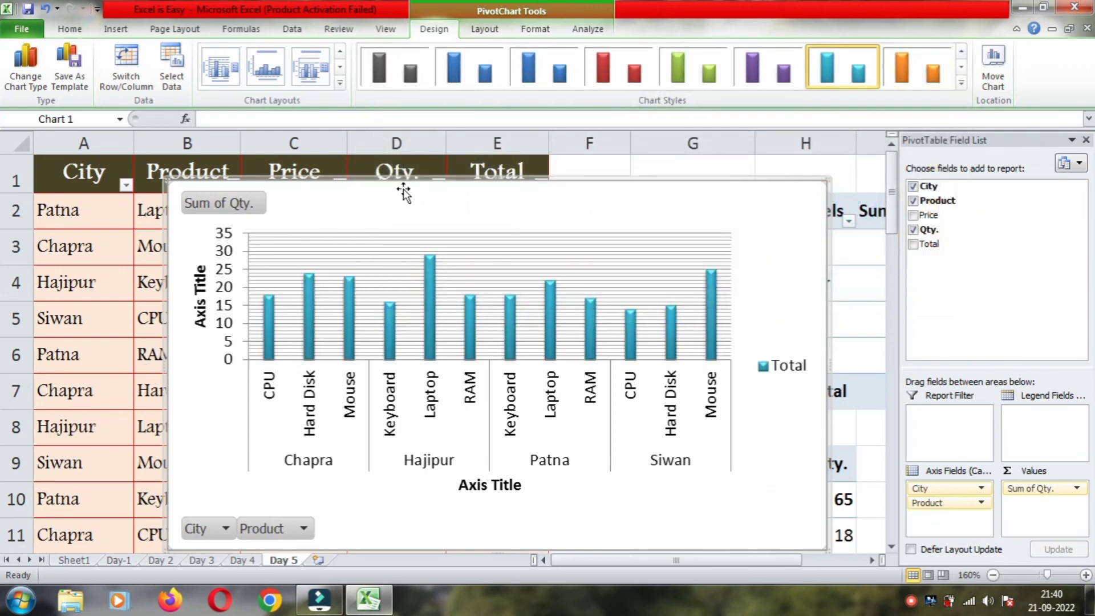
{"action": "mouse_move", "coordinate": [403, 188]}
{"action": "left_mouse_down"}
{"action": "mouse_move", "coordinate": [428, 105]}
{"action": "mouse_move", "coordinate": [355, 174]}
{"action": "left_mouse_up"}
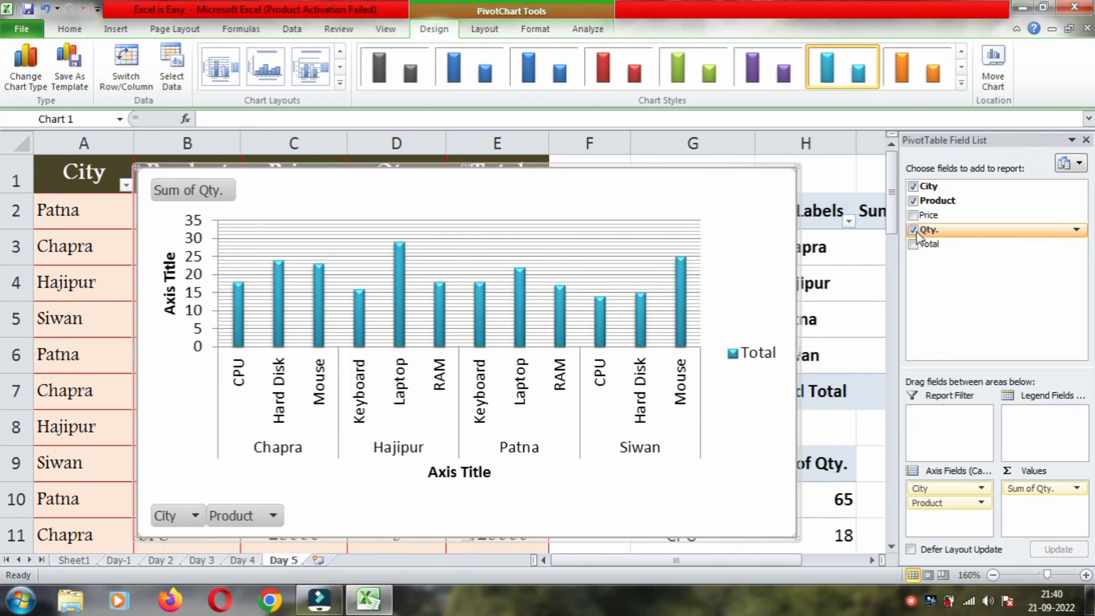
Swap the charted values from Qty. to Total and back to Sum of Qty.
{"action": "left_click", "coordinate": [913, 229]}
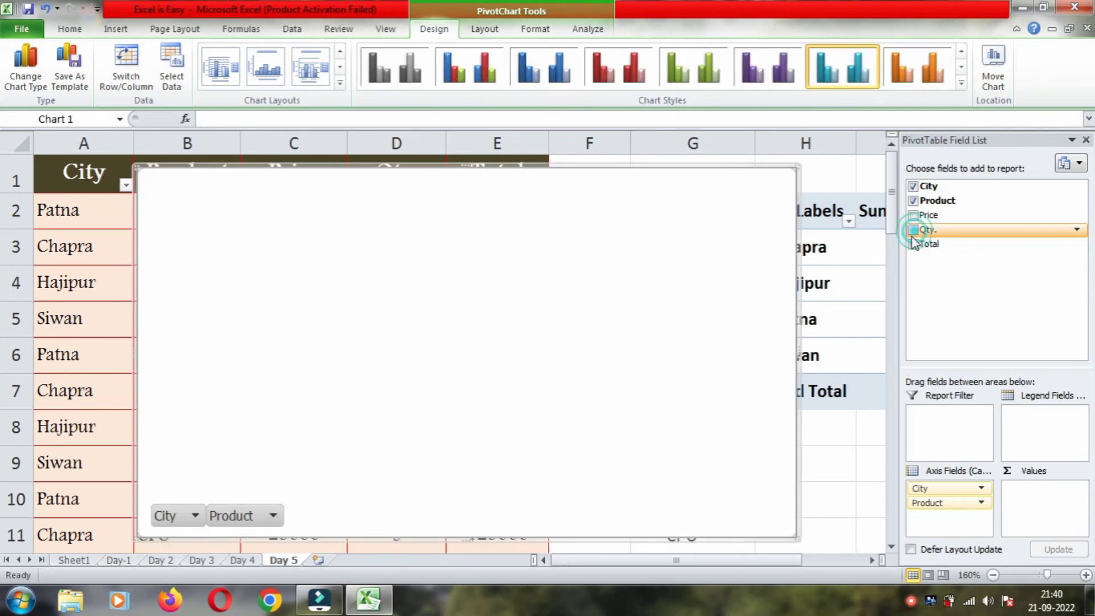
{"action": "left_click", "coordinate": [913, 243]}
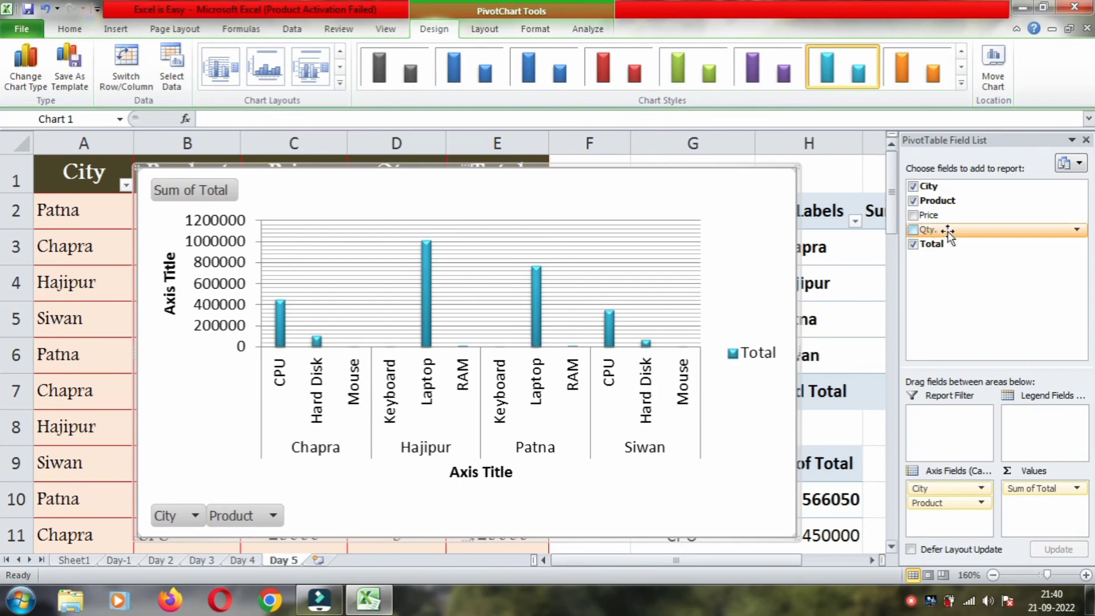
{"action": "left_click", "coordinate": [915, 245]}
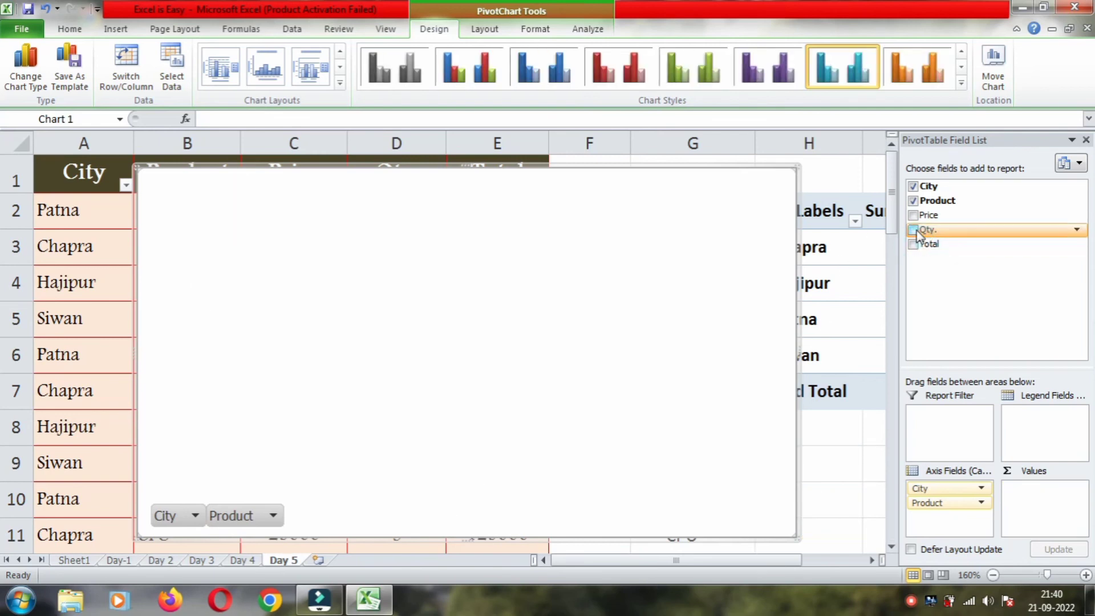
{"action": "left_click", "coordinate": [913, 230]}
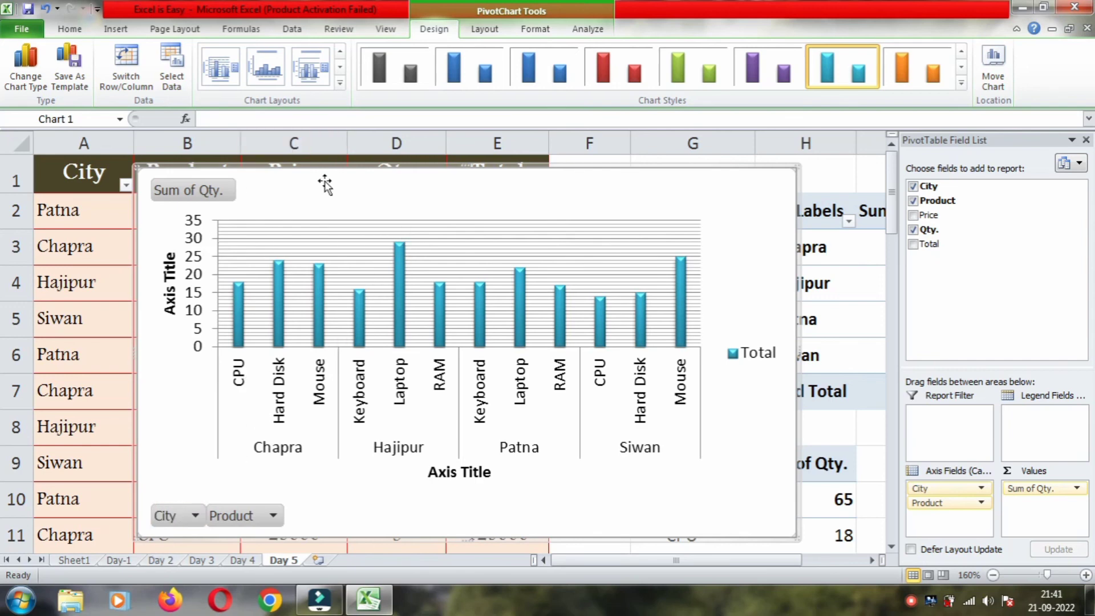
Drag the PivotChart down and right off the source data to uncover the second pivot table.
{"action": "left_click_drag", "start_coordinate": [325, 171], "coordinate": [385, 230]}
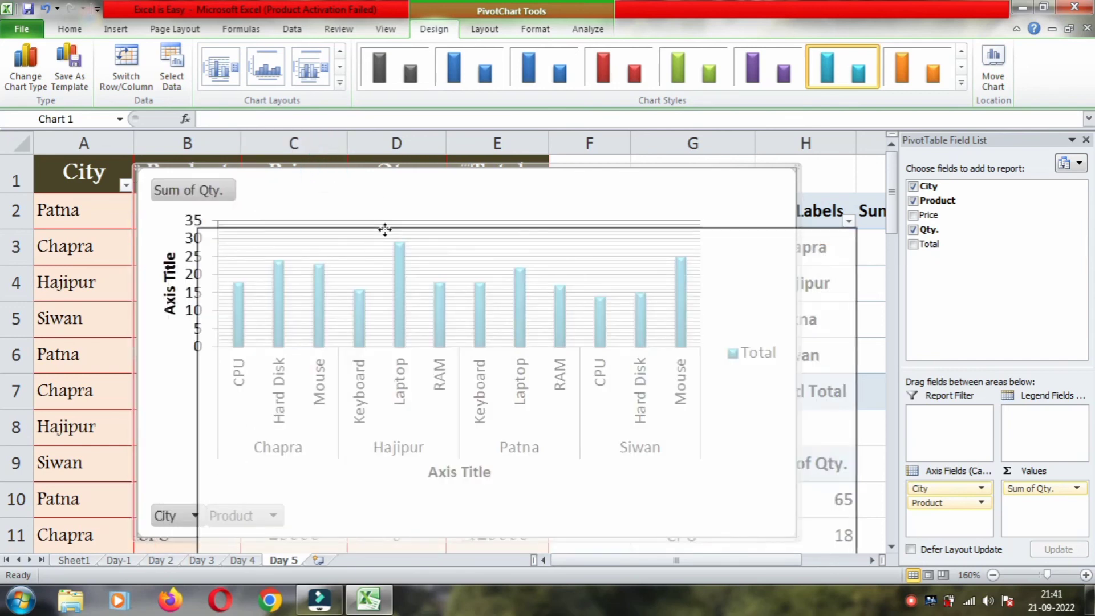
{"action": "left_click", "coordinate": [1086, 140]}
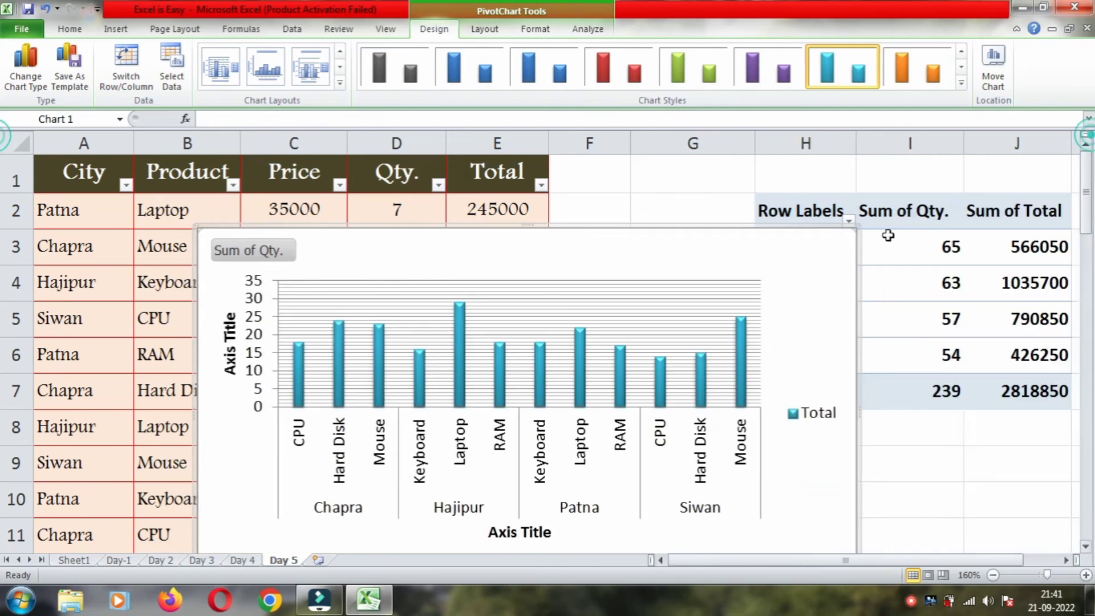
{"action": "left_click_drag", "start_coordinate": [564, 228], "coordinate": [833, 276]}
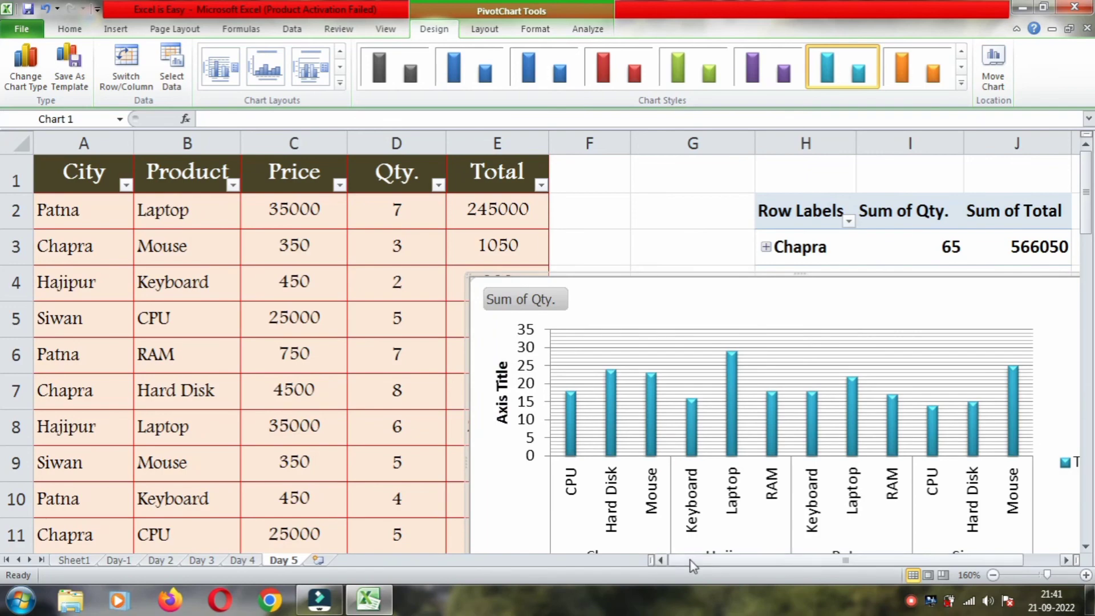
{"action": "scroll", "coordinate": [693, 562], "scroll_direction": "right", "scroll_amount": 1}
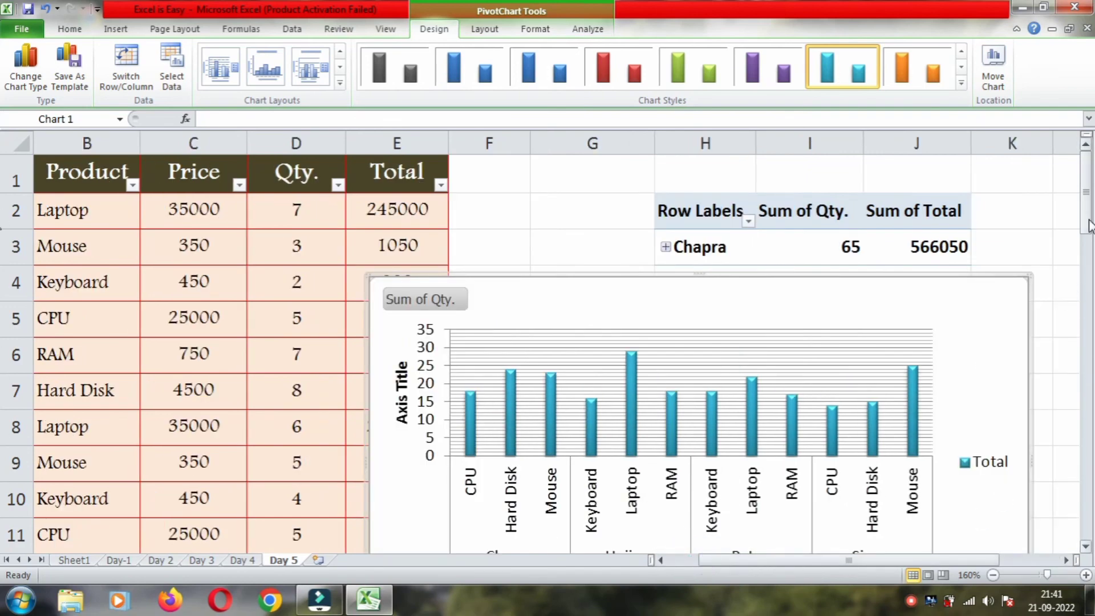
{"action": "left_click_drag", "start_coordinate": [1089, 225], "coordinate": [1089, 262]}
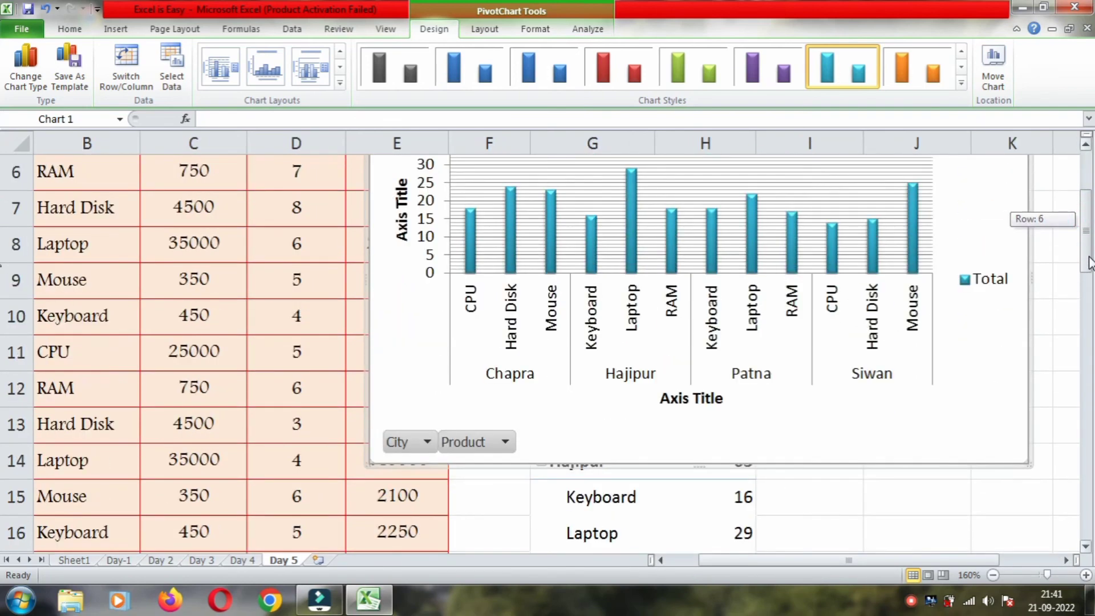
{"action": "left_click_drag", "start_coordinate": [385, 357], "coordinate": [470, 486]}
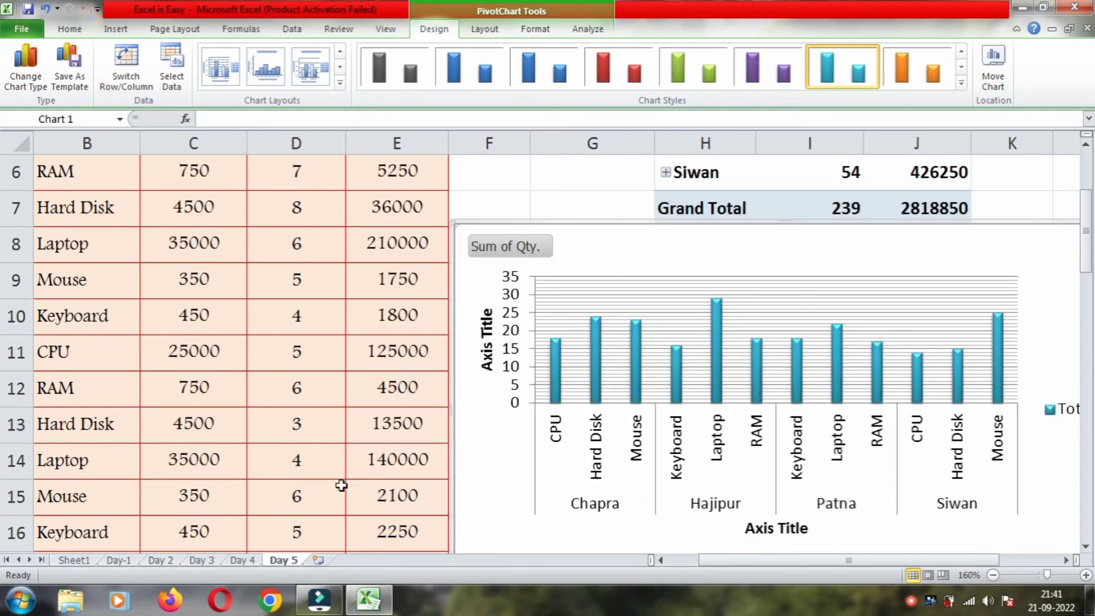
{"action": "scroll", "coordinate": [341, 485], "scroll_direction": "down", "scroll_amount": 1, "text": "ctrl"}
{"action": "scroll", "coordinate": [341, 485], "scroll_direction": "down", "scroll_amount": 2, "text": "ctrl"}
{"action": "scroll", "coordinate": [341, 486], "scroll_direction": "down", "scroll_amount": 1, "text": "ctrl"}
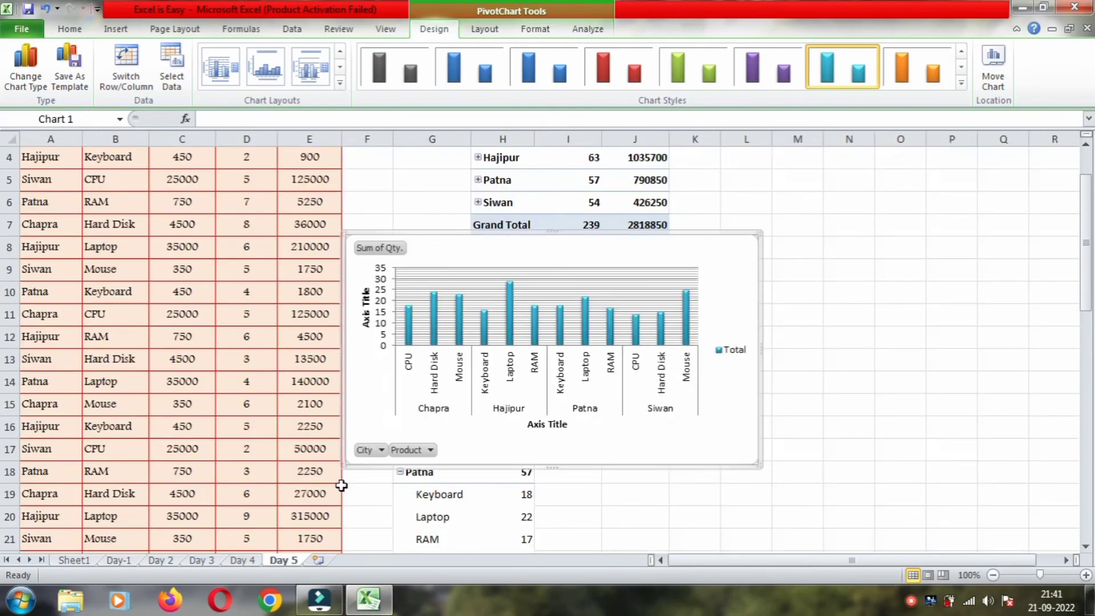
{"action": "left_click", "coordinate": [276, 389]}
{"action": "scroll", "coordinate": [264, 378], "scroll_direction": "up", "scroll_amount": 1}
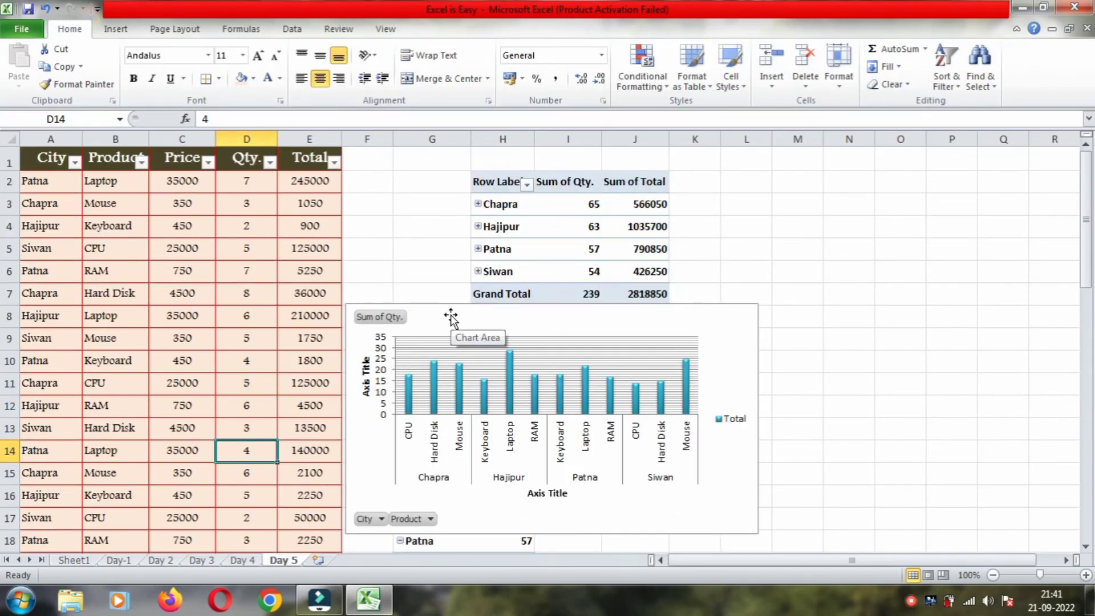
{"action": "left_click_drag", "start_coordinate": [450, 317], "coordinate": [583, 330]}
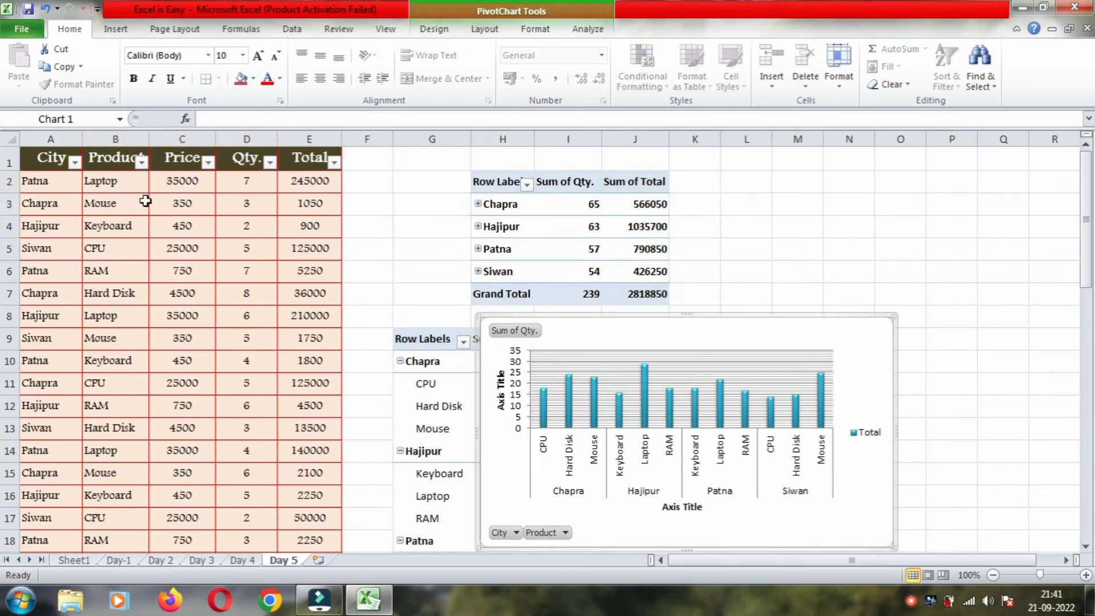
Check the Price formulas in cells C3 to C5, then set the chart beside the G9 pivot table.
{"action": "left_click", "coordinate": [178, 183]}
{"action": "left_click", "coordinate": [178, 203]}
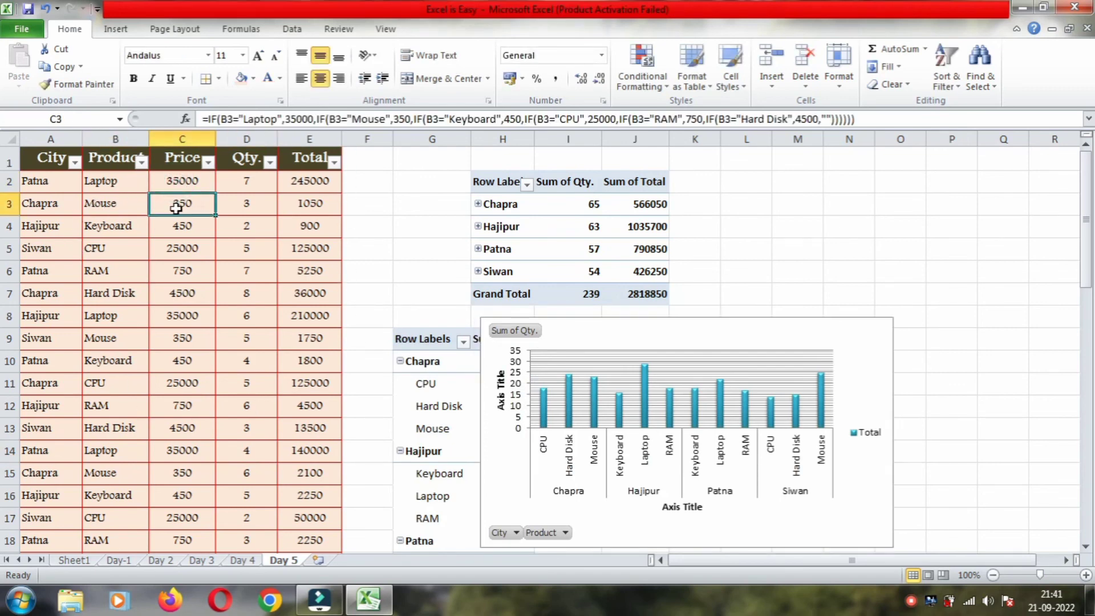
{"action": "left_click", "coordinate": [176, 236]}
{"action": "left_click", "coordinate": [181, 290]}
{"action": "left_click", "coordinate": [182, 249]}
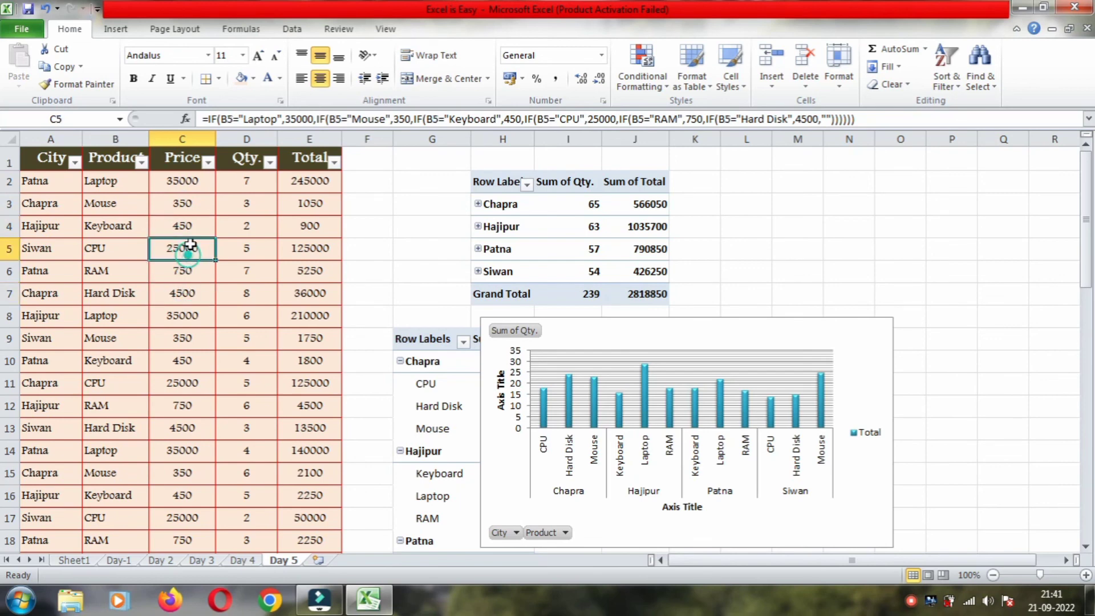
{"action": "left_click", "coordinate": [201, 224]}
{"action": "left_click", "coordinate": [200, 208]}
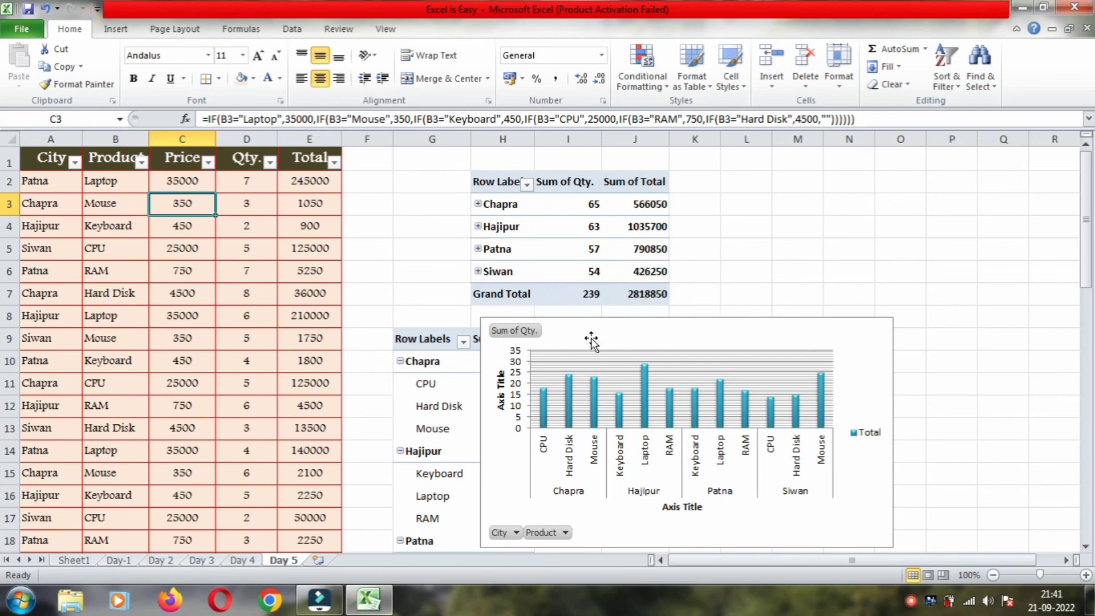
{"action": "mouse_move", "coordinate": [591, 338]}
{"action": "left_mouse_down"}
{"action": "mouse_move", "coordinate": [676, 239]}
{"action": "mouse_move", "coordinate": [703, 262]}
{"action": "left_mouse_up"}
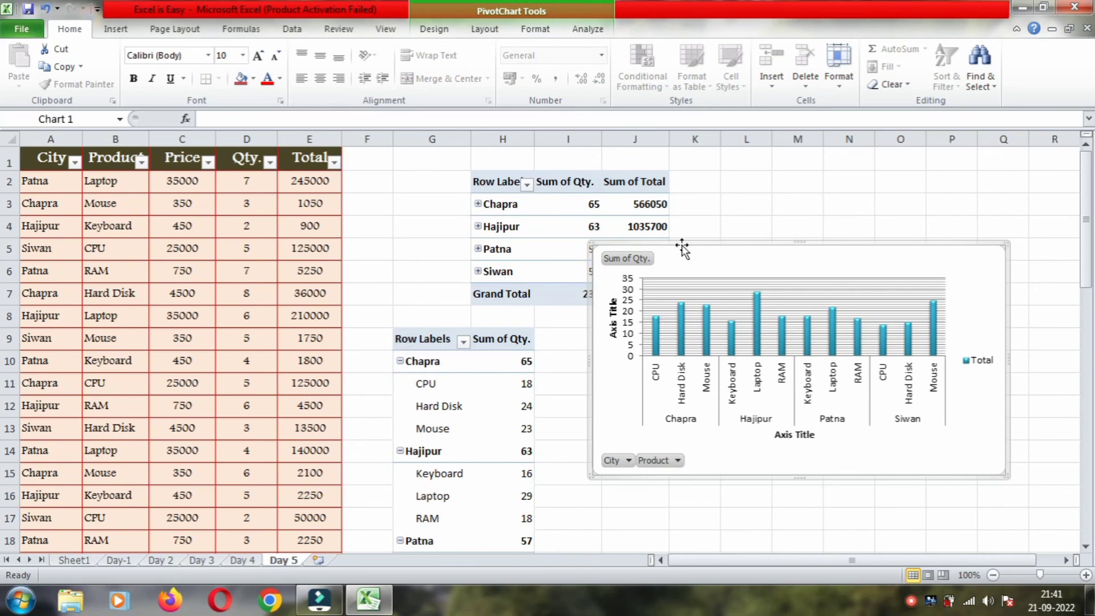
{"action": "left_click_drag", "start_coordinate": [681, 244], "coordinate": [669, 340]}
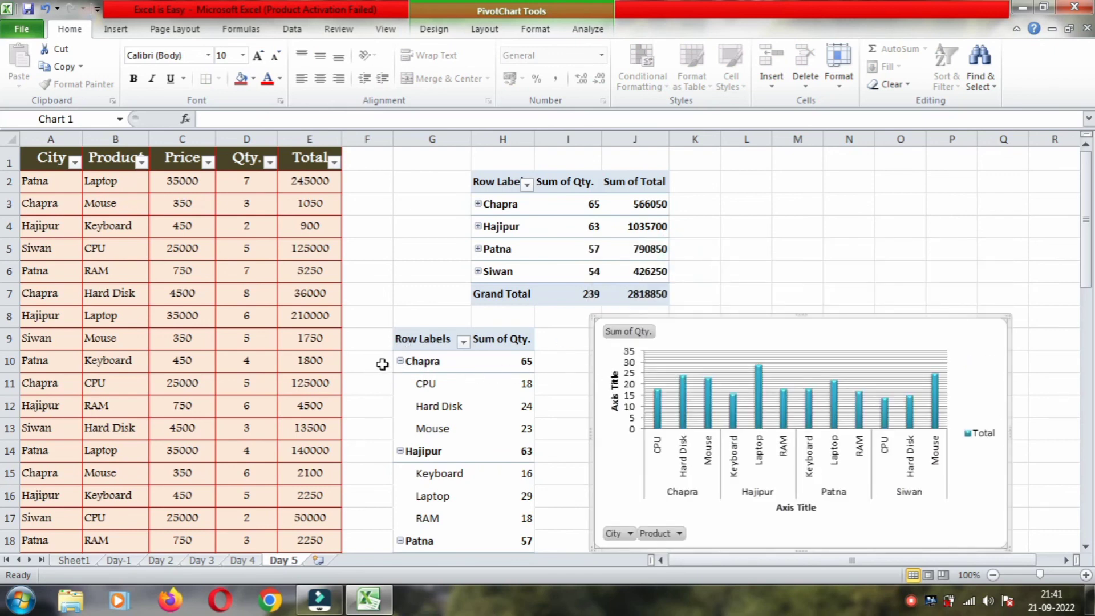
Collapse Chapra, Hajipur, Patna and Siwan in the G9 pivot table to show only city totals.
{"action": "left_click", "coordinate": [401, 361]}
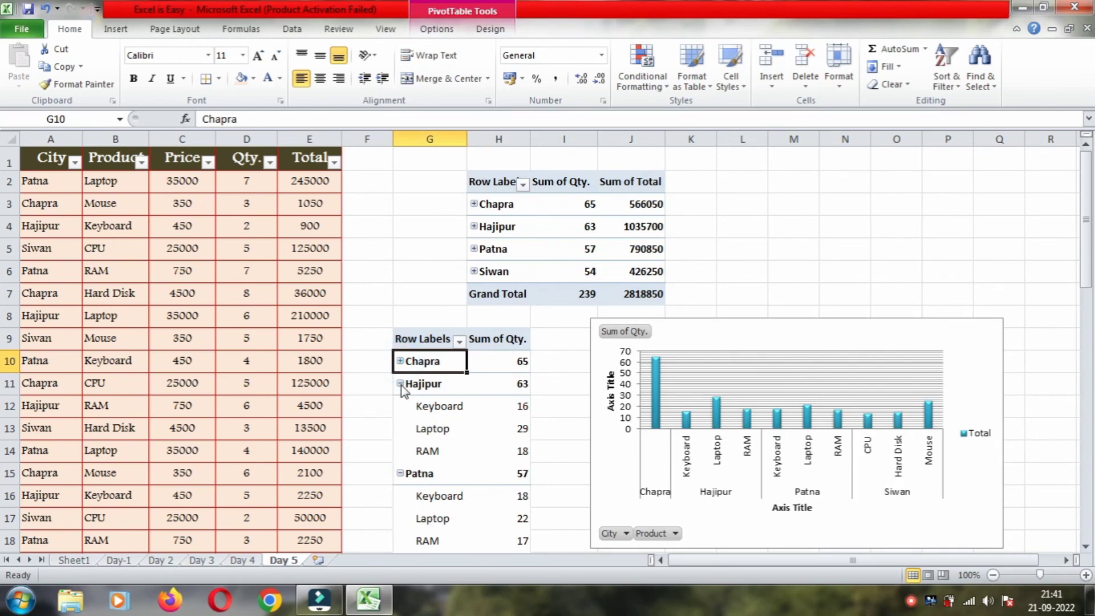
{"action": "left_click", "coordinate": [400, 384]}
{"action": "left_click", "coordinate": [400, 405]}
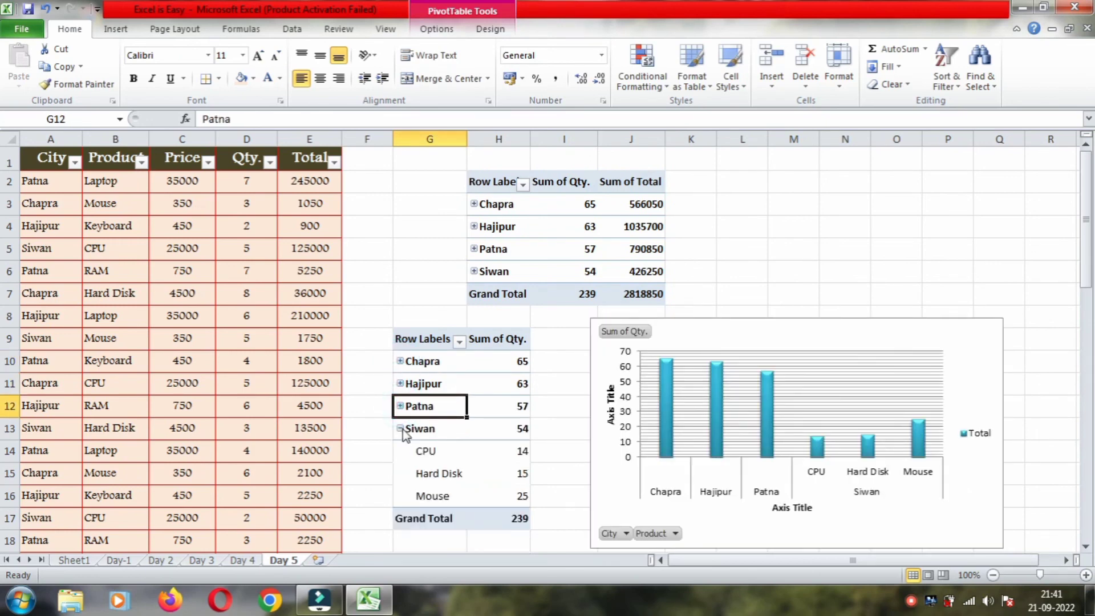
{"action": "left_click", "coordinate": [400, 428]}
{"action": "mouse_move", "coordinate": [702, 335]}
{"action": "left_mouse_down"}
{"action": "mouse_move", "coordinate": [684, 399]}
{"action": "mouse_move", "coordinate": [671, 341]}
{"action": "left_mouse_up"}
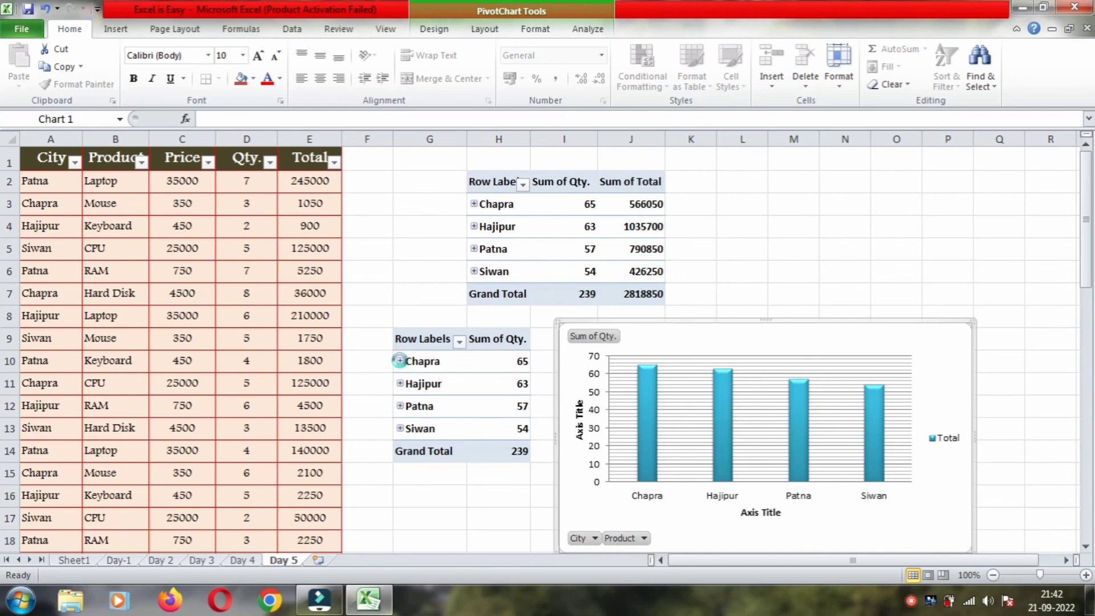
Expand and re-collapse Chapra to confirm its total, then select empty cell F3.
{"action": "left_click", "coordinate": [400, 361]}
{"action": "left_click", "coordinate": [400, 361]}
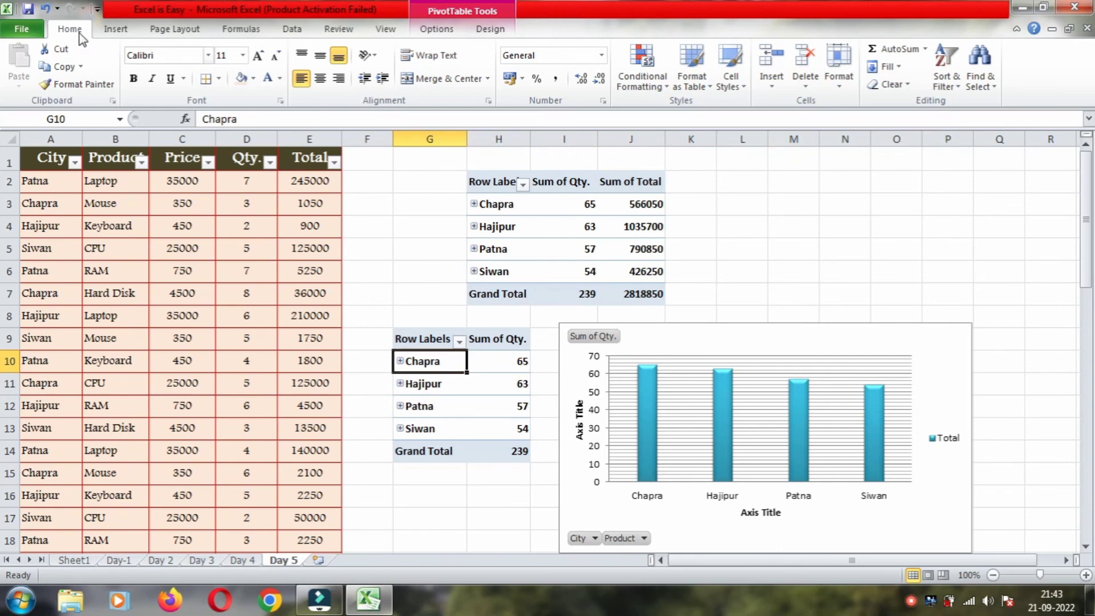
{"action": "left_click", "coordinate": [116, 29]}
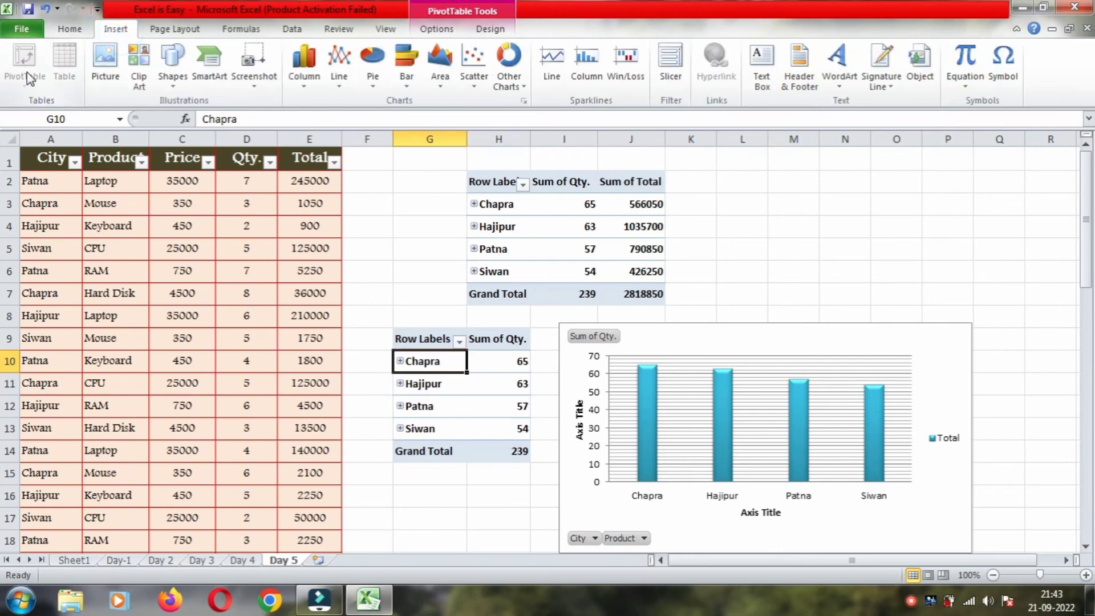
{"action": "left_click", "coordinate": [373, 214]}
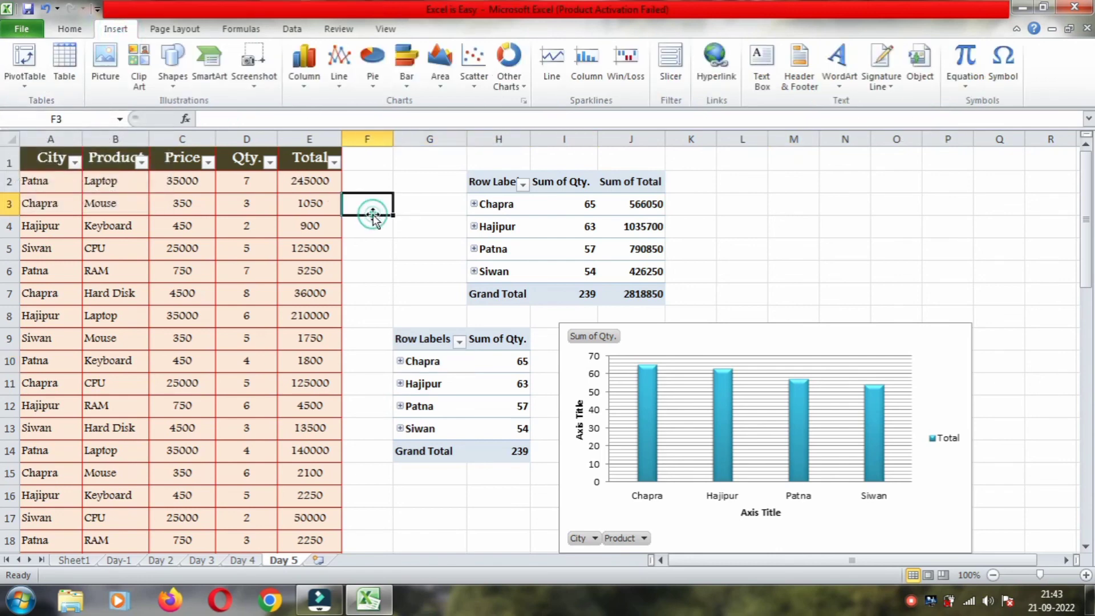